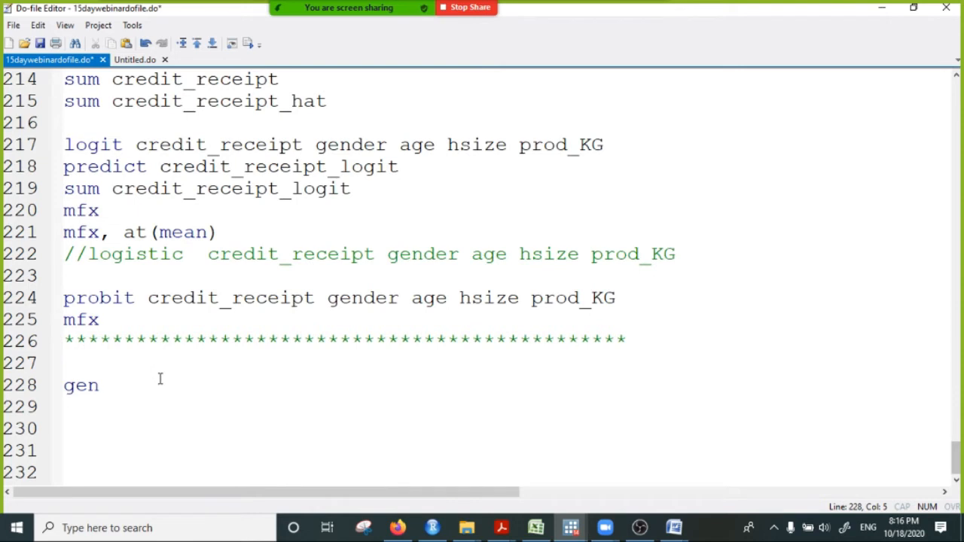
- Complete the command on line 228 of the do-file so it reads gen credit=0
text(redit)
key(BackSpace)
key(BackSpace)
key(BackSpace)
text(ddie)
key(BackSpace)
key(BackSpace)
key(BackSpace)
key(BackSpace)
text(i)
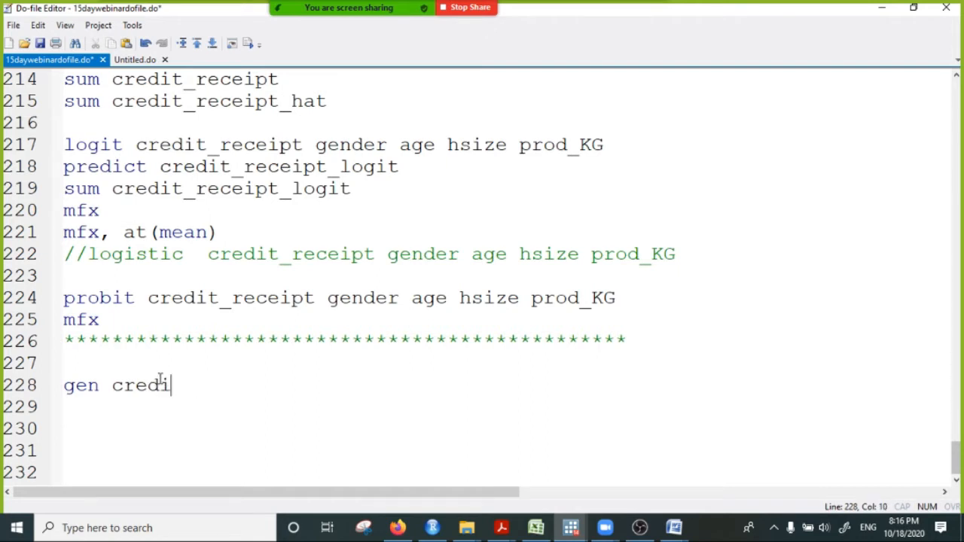
text(t=)
text(0)
- Shrink the do-file window and try to run only the gen credit=0 line
click(914, 7)
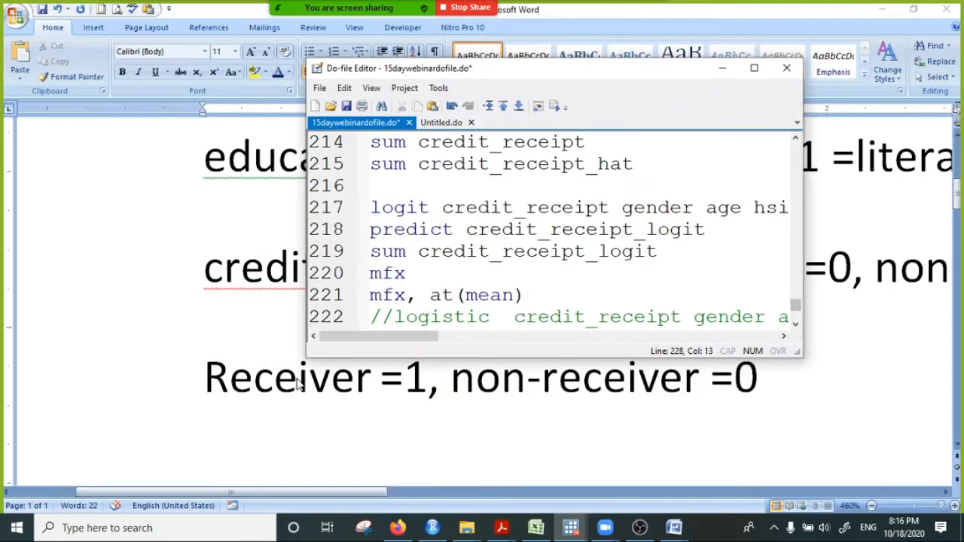
scroll(419, 305, down, 3)
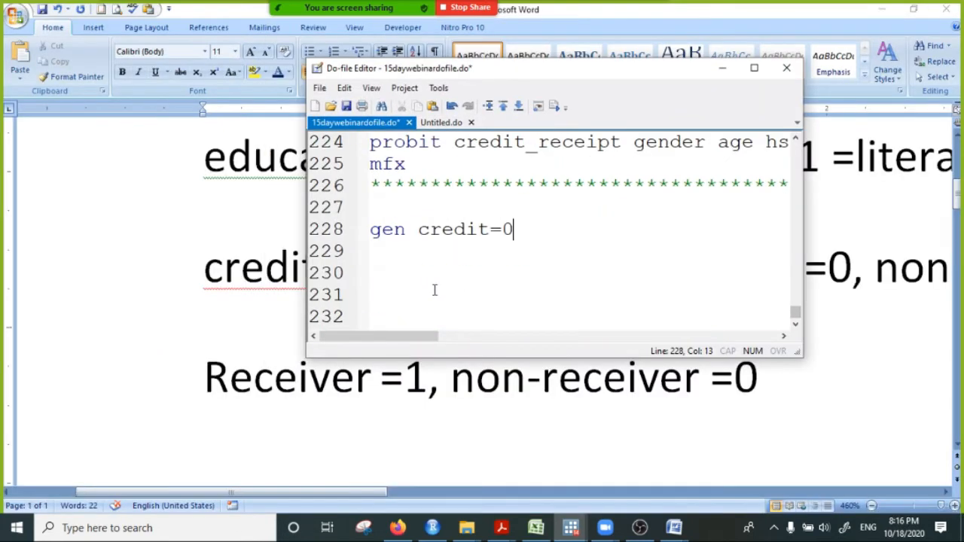
click(335, 232)
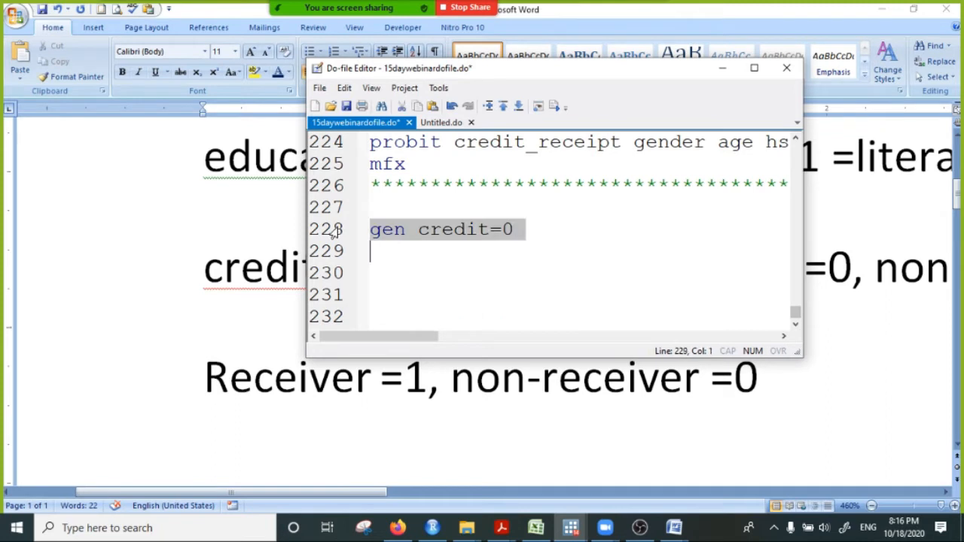
click(555, 106)
- Switch to Stata's main window and check the run's output and the list of existing variables
click(887, 7)
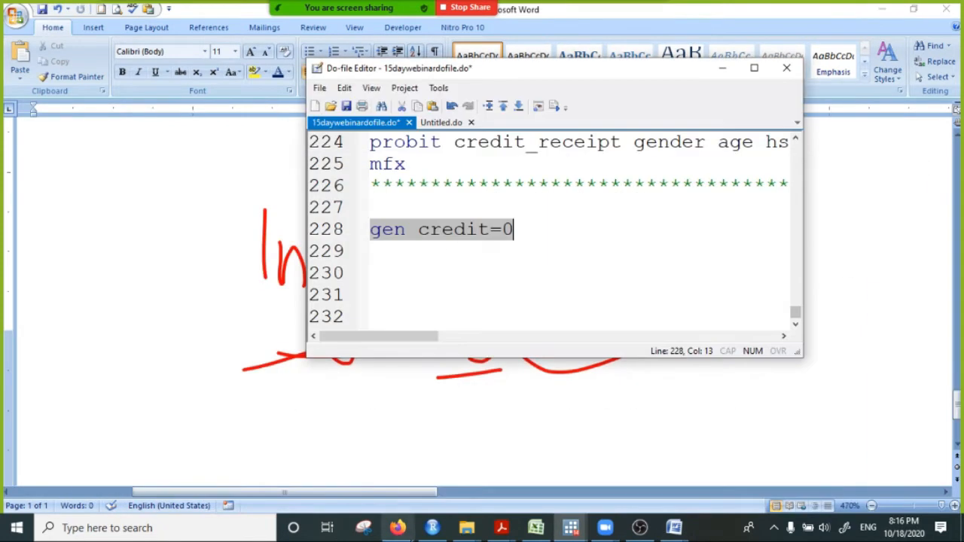
mouse_move(573, 530)
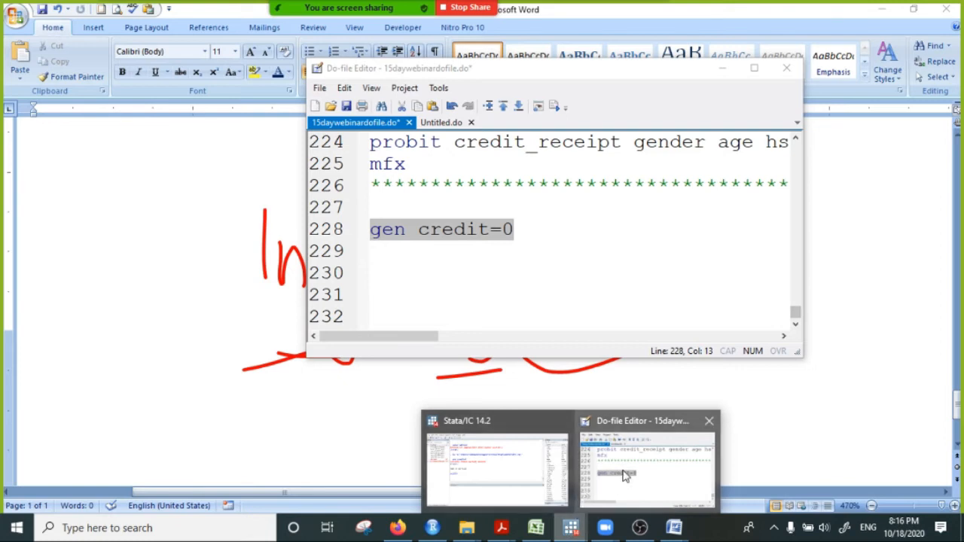
click(519, 457)
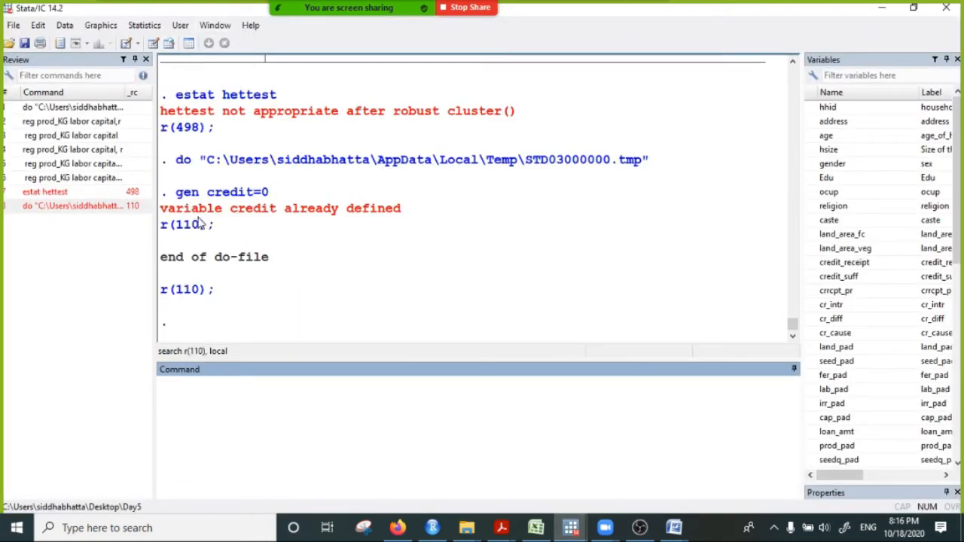
scroll(816, 419, down, 10)
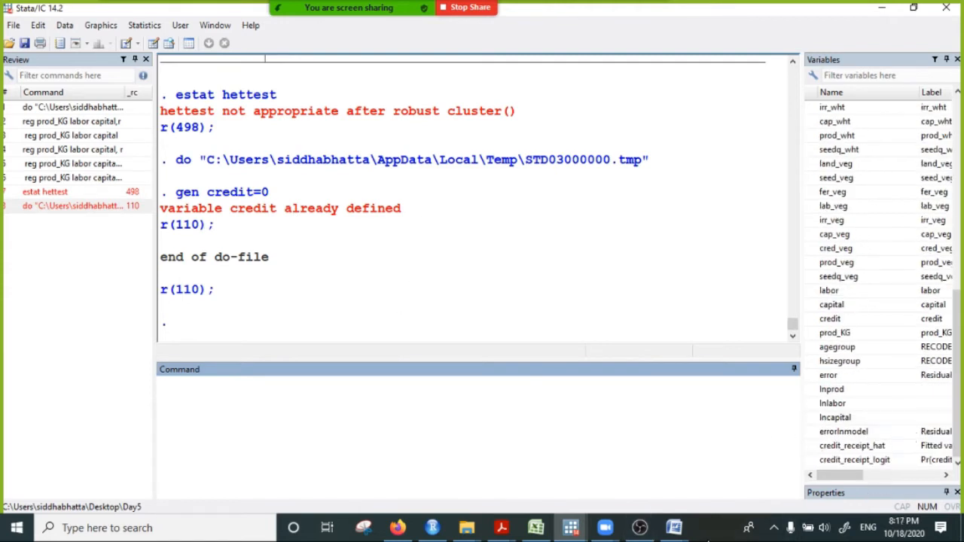
- Change the variable name on line 228 of the do-file to creditre and run gen creditre=0
click(571, 531)
click(652, 467)
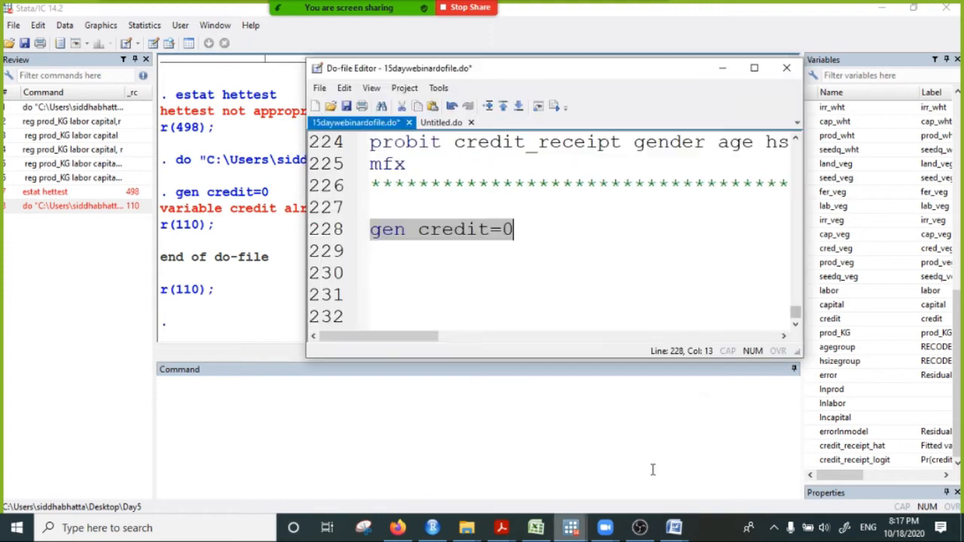
click(479, 262)
click(486, 231)
text(re)
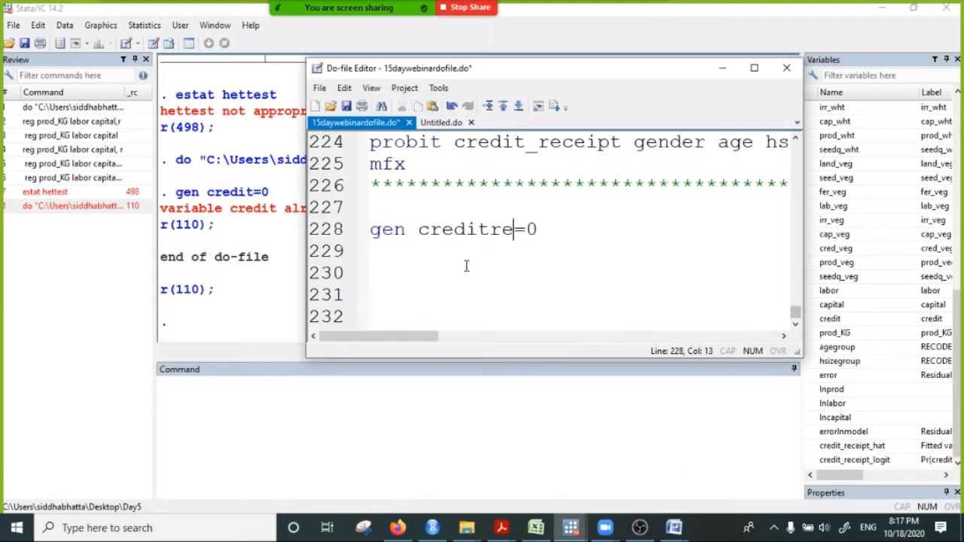
text(c)
key(BackSpace)
click(330, 236)
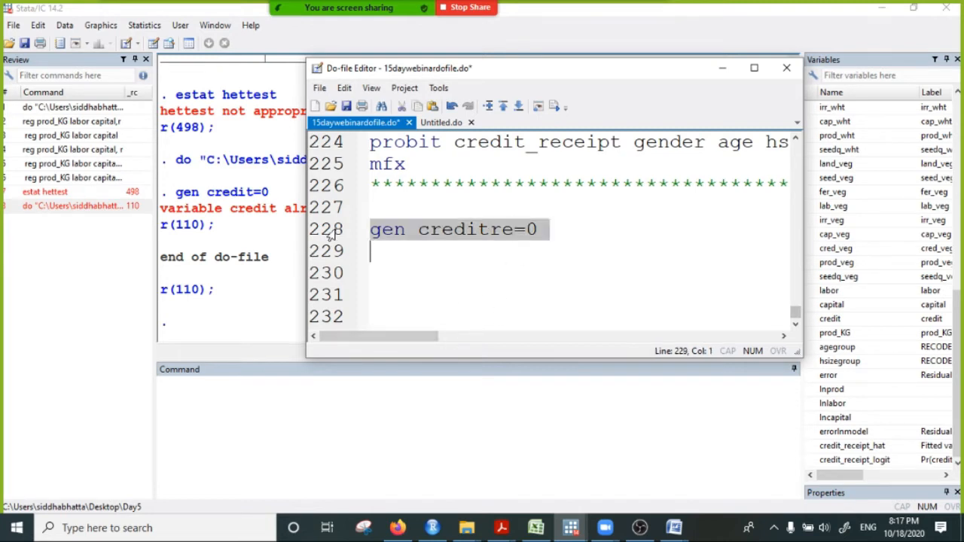
click(554, 106)
- Browse the dataset, inspect the values in the creditre column, and return to the results window
drag(561, 73, 482, 100)
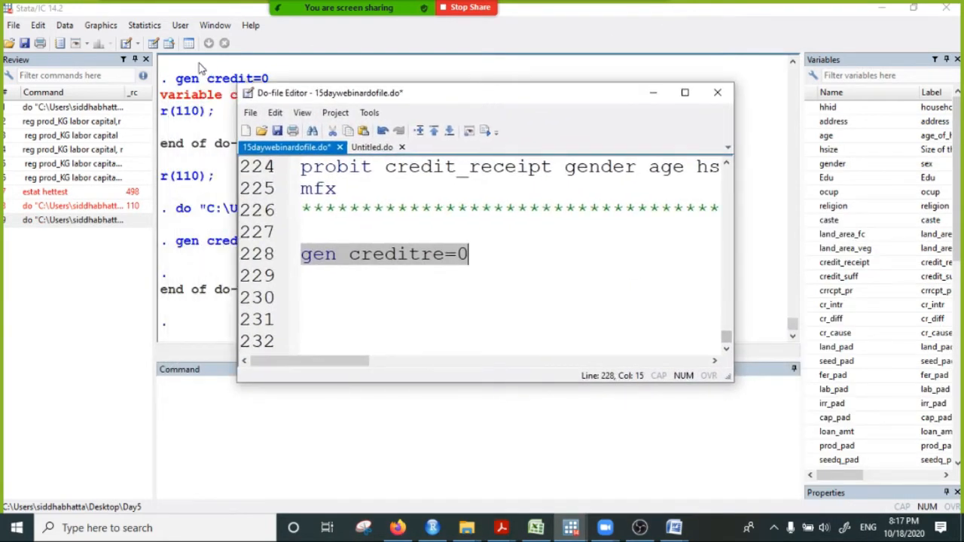
click(168, 45)
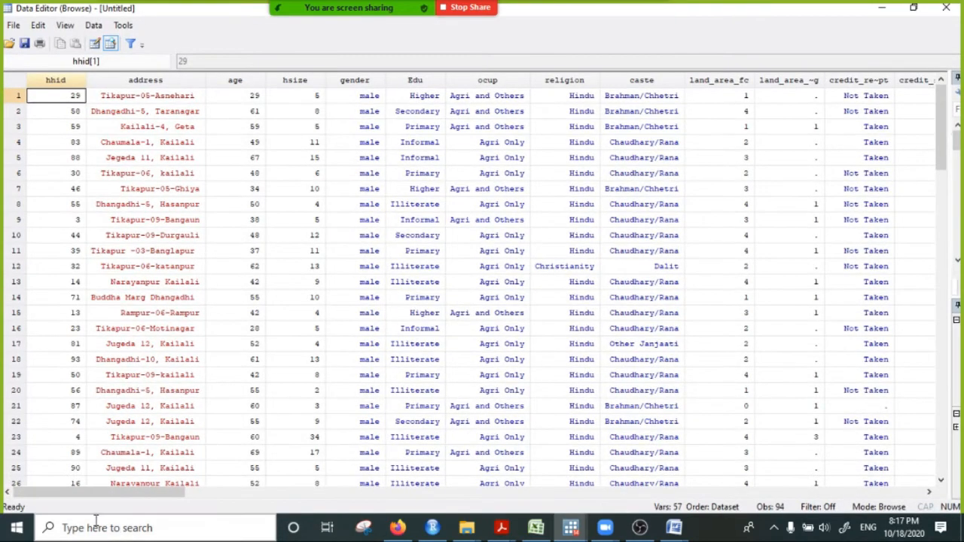
drag(113, 499, 782, 497)
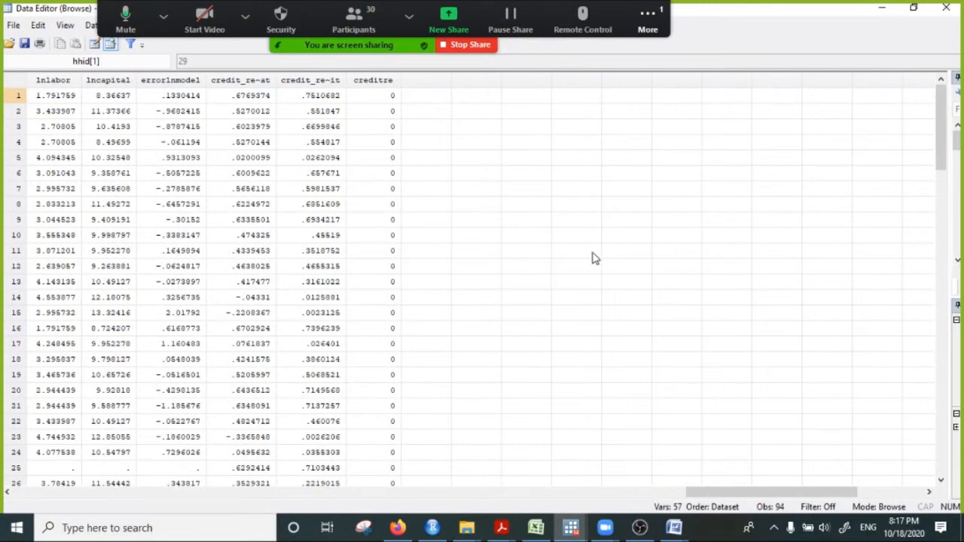
click(389, 87)
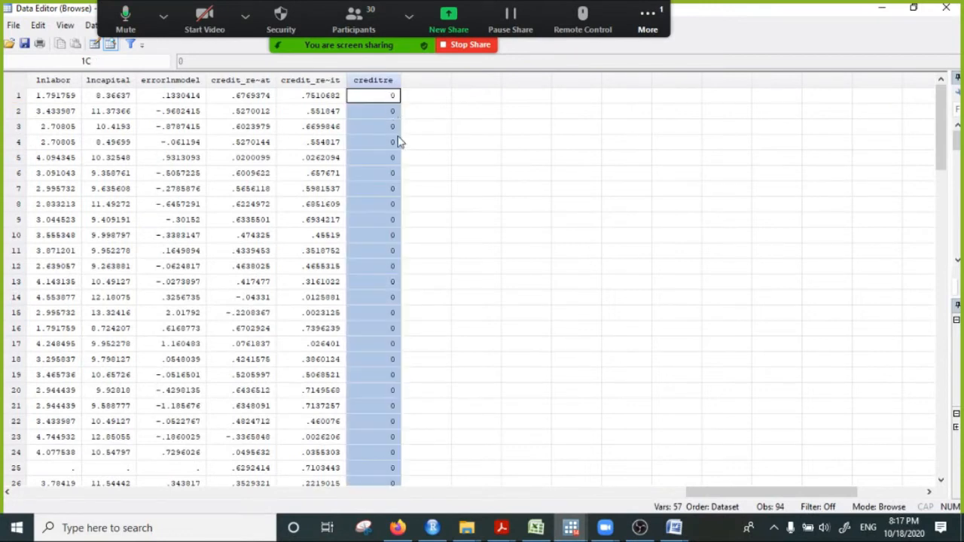
drag(385, 96, 432, 387)
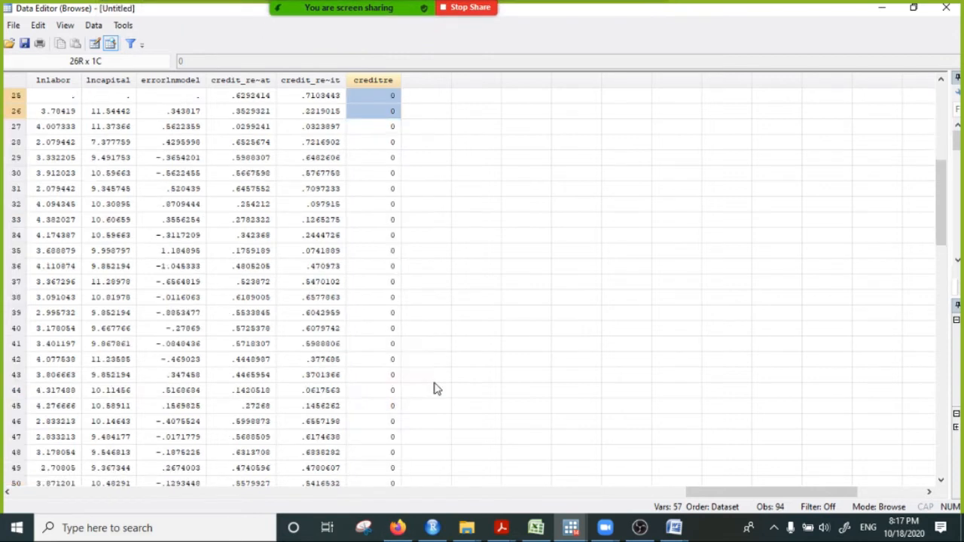
click(946, 8)
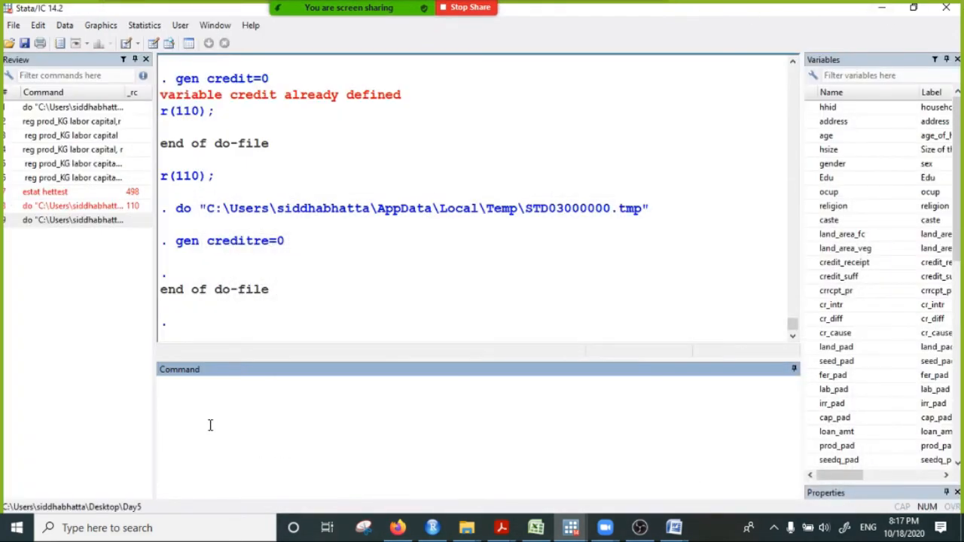
- Tabulate the frequencies of creditre with the command tab creditre
text(tab)
scroll(874, 430, down, 15)
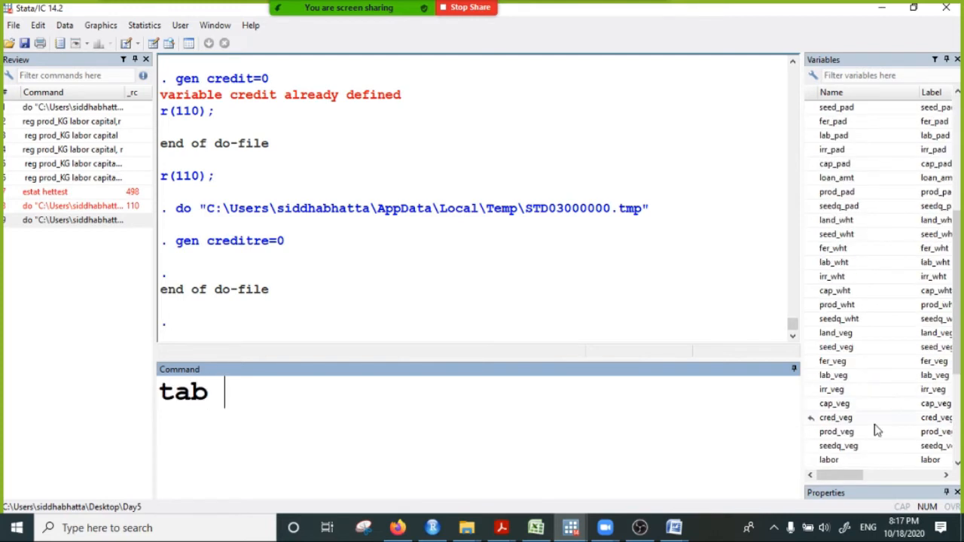
double_click(833, 459)
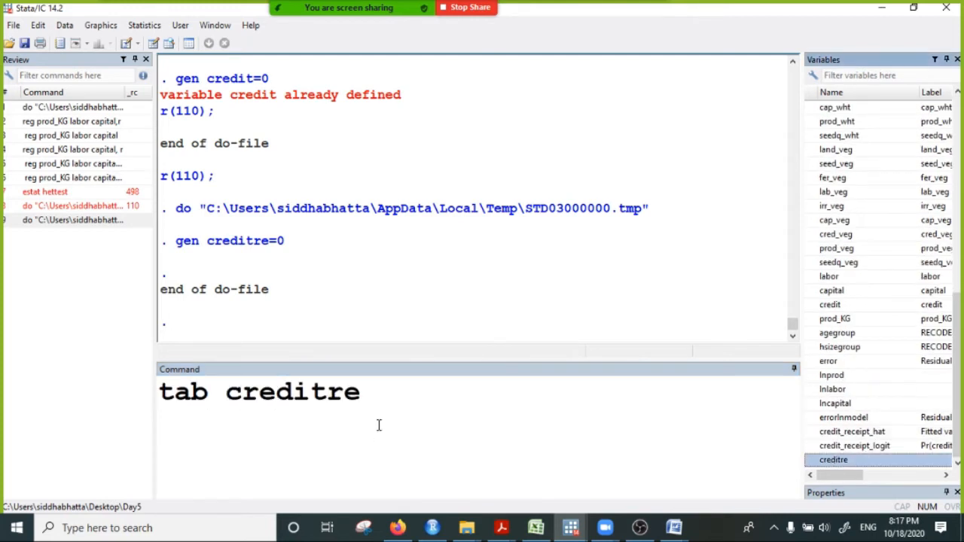
click(410, 376)
key(Return)
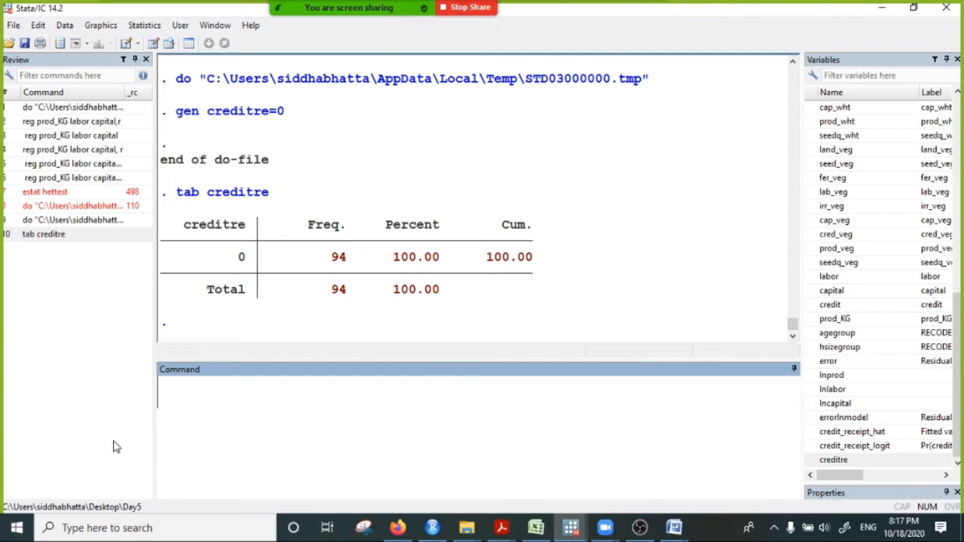
- List the observations of credit_receipt and creditre side by side and continue the paused output
text(list)
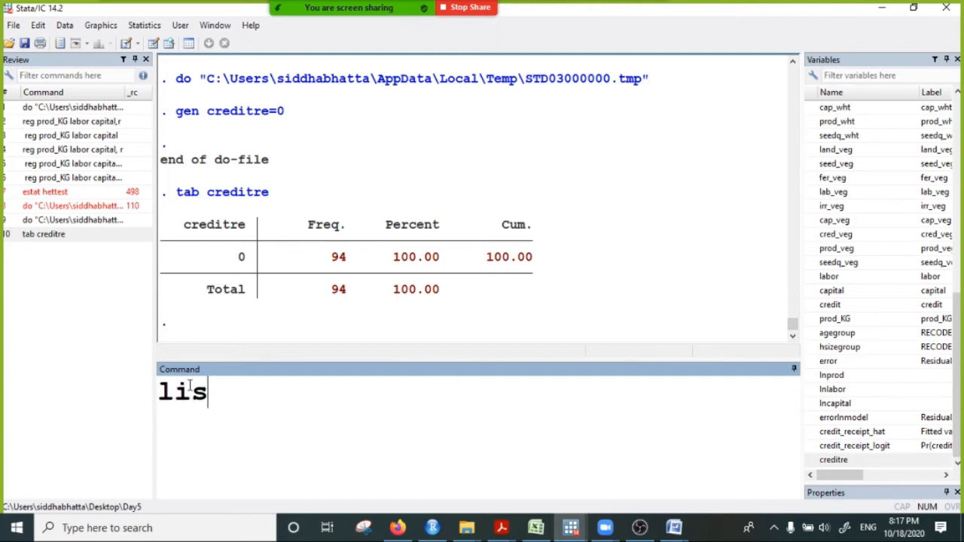
scroll(872, 238, up, 2)
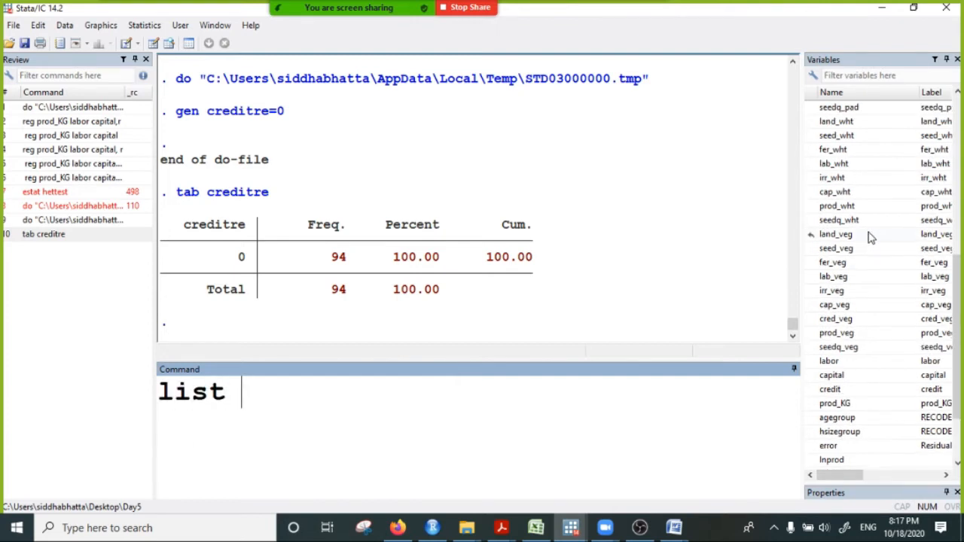
scroll(870, 238, up, 2)
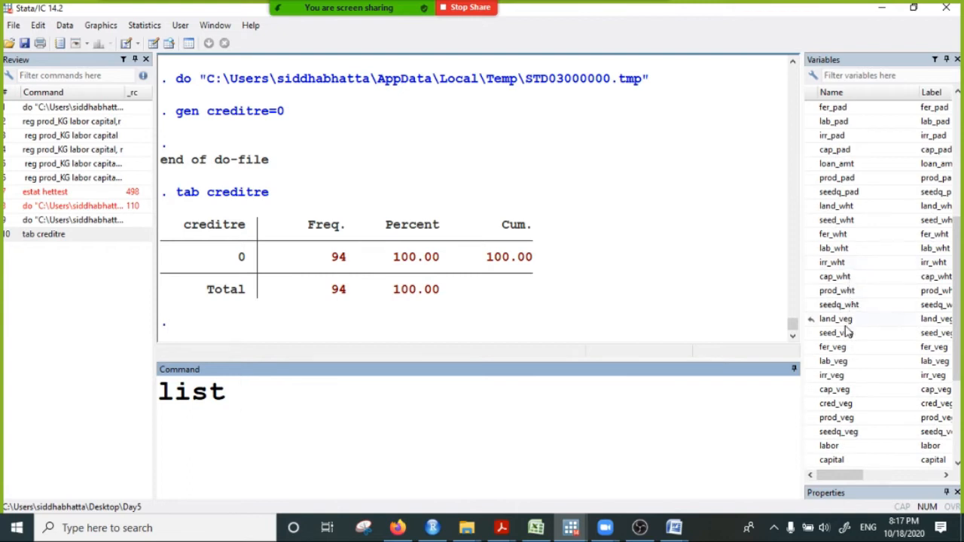
scroll(828, 249, up, 1)
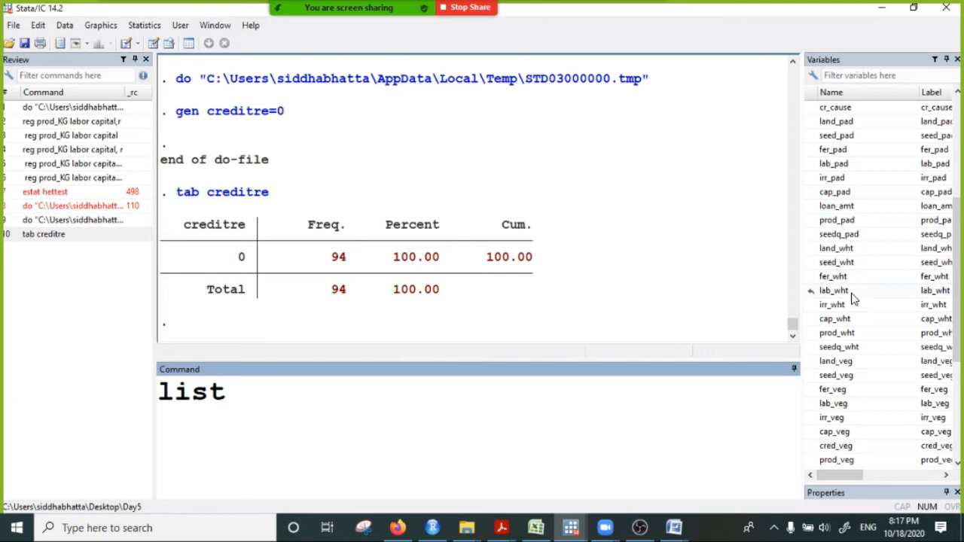
scroll(851, 298, up, 4)
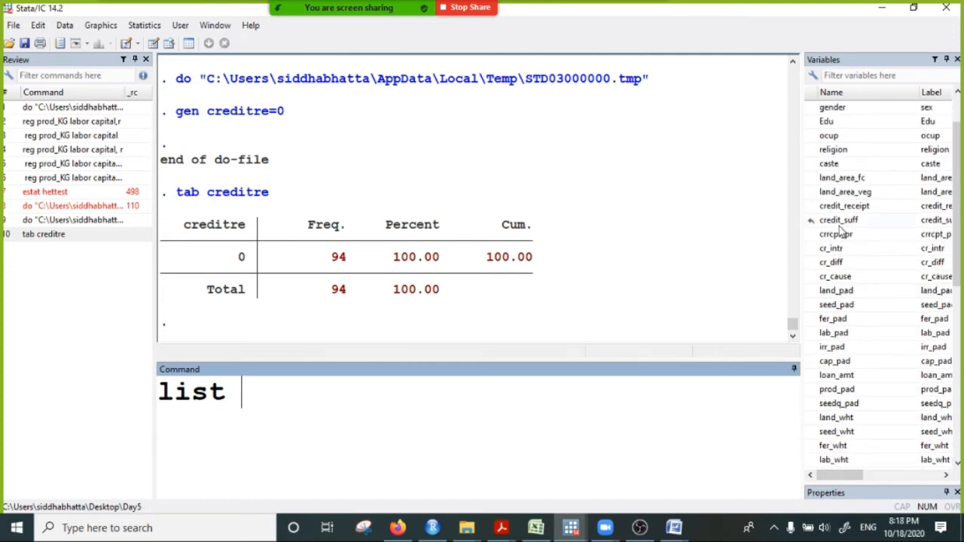
double_click(843, 206)
click(511, 396)
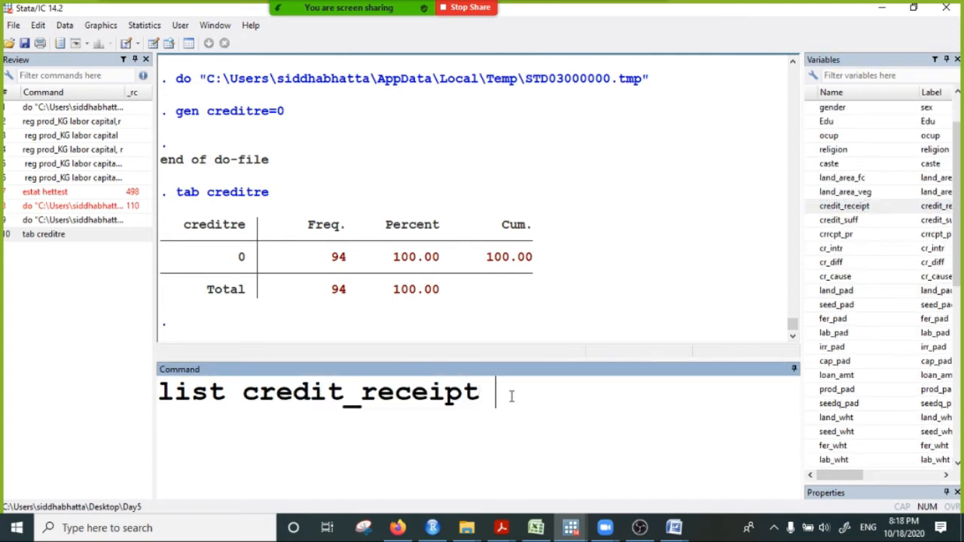
scroll(849, 376, down, 8)
click(845, 460)
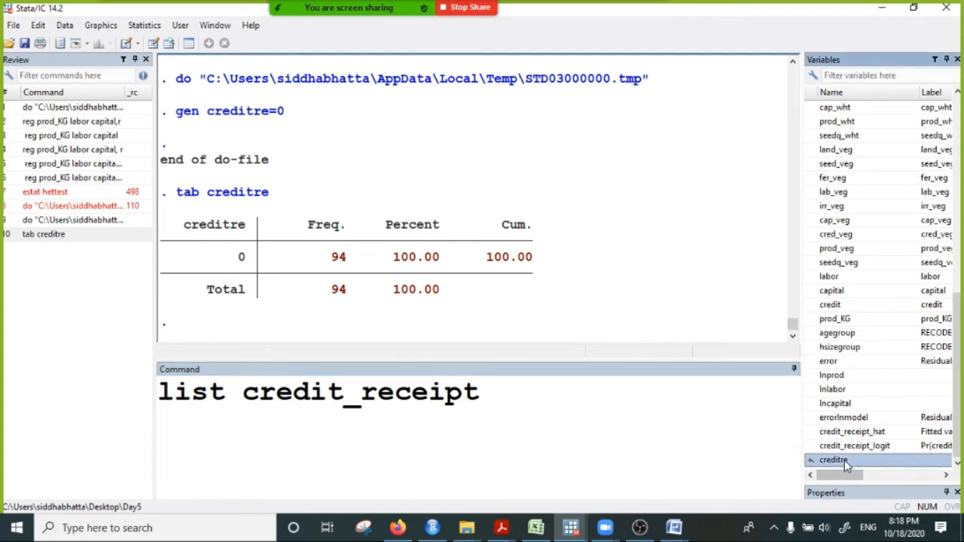
double_click(844, 461)
click(672, 392)
key(Return)
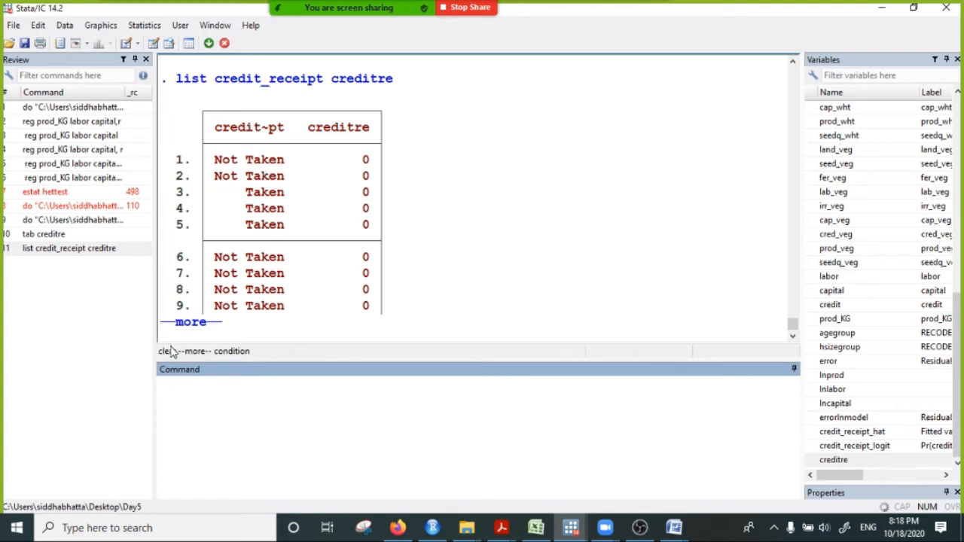
click(185, 324)
scroll(302, 310, up, 4)
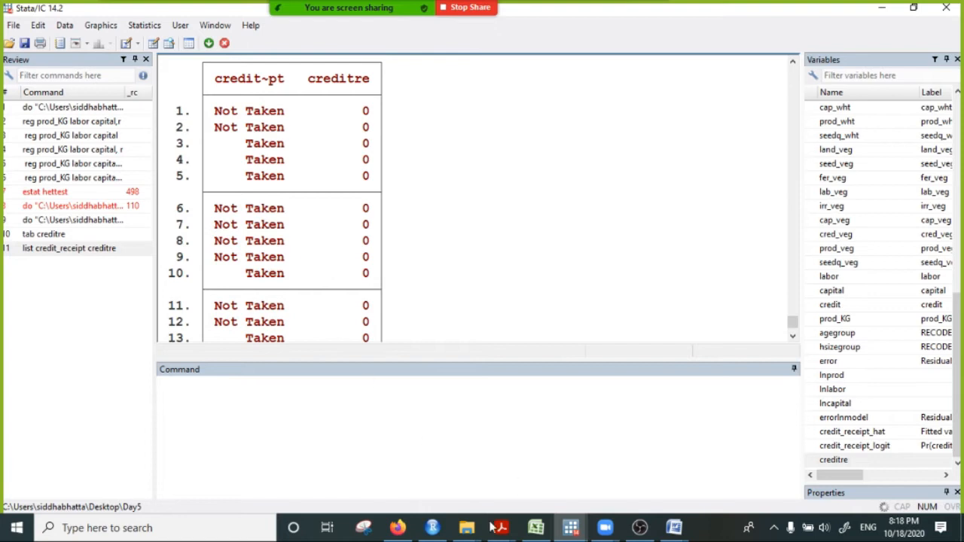
- Check the creditre column in the open data browser and return to the results window
mouse_move(574, 528)
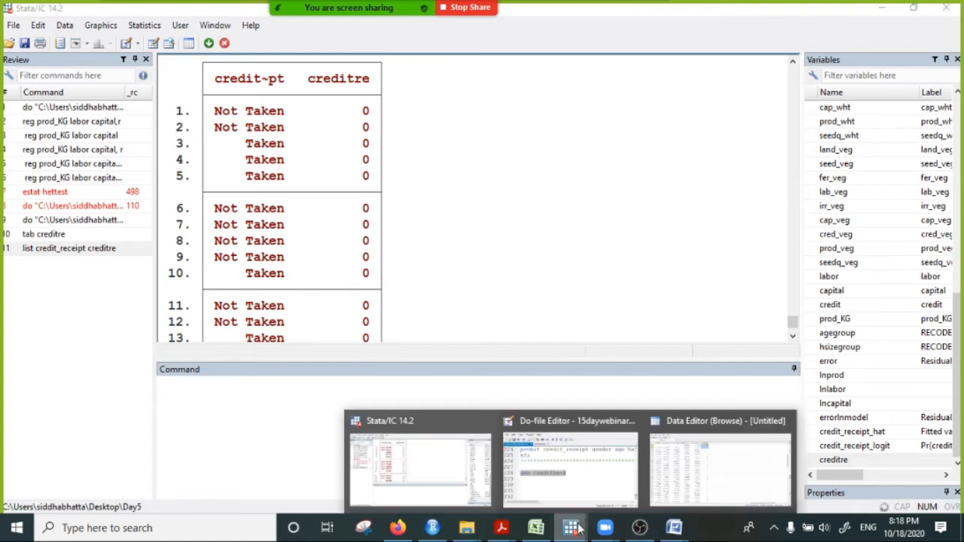
click(678, 458)
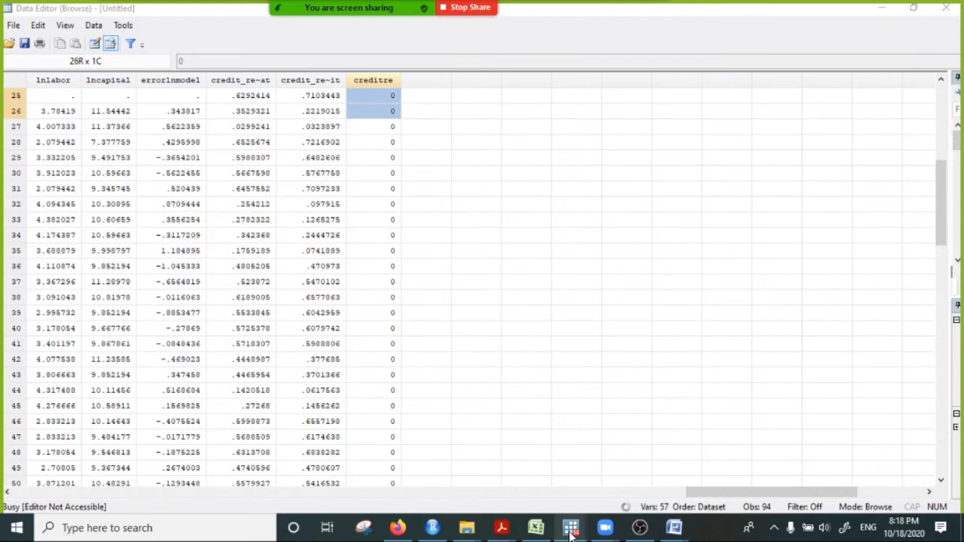
mouse_move(574, 529)
click(408, 452)
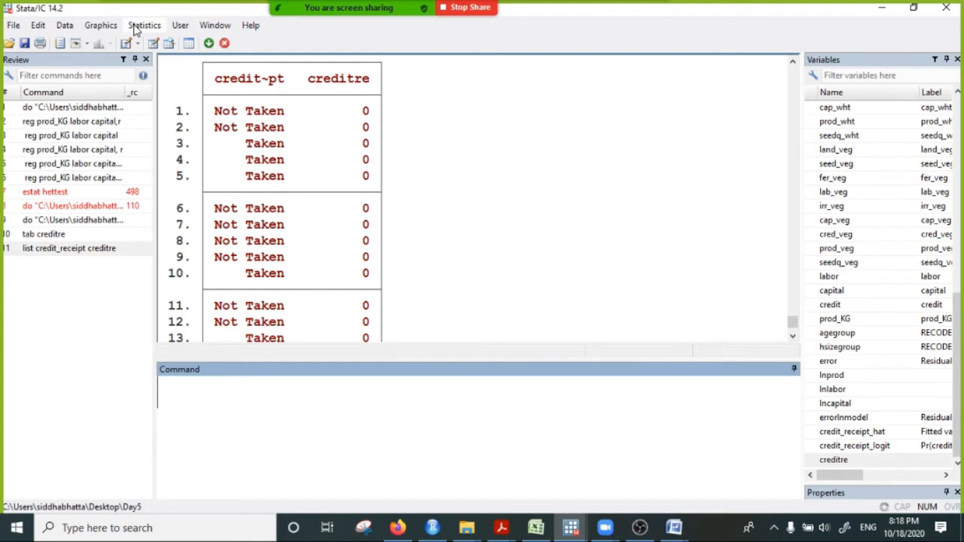
- Open the value label manager, expand creditlab to check which codes stand for its categories, and close the manager
click(65, 26)
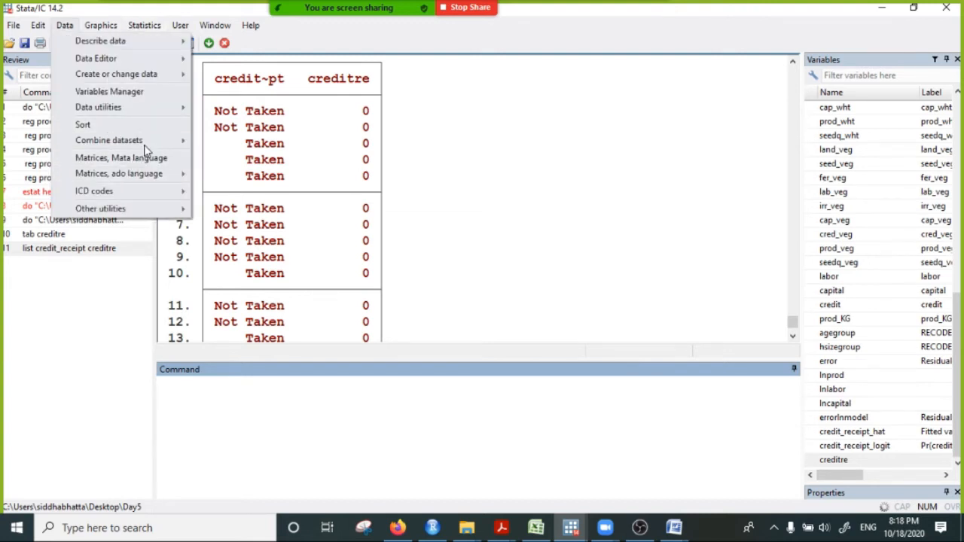
mouse_move(159, 110)
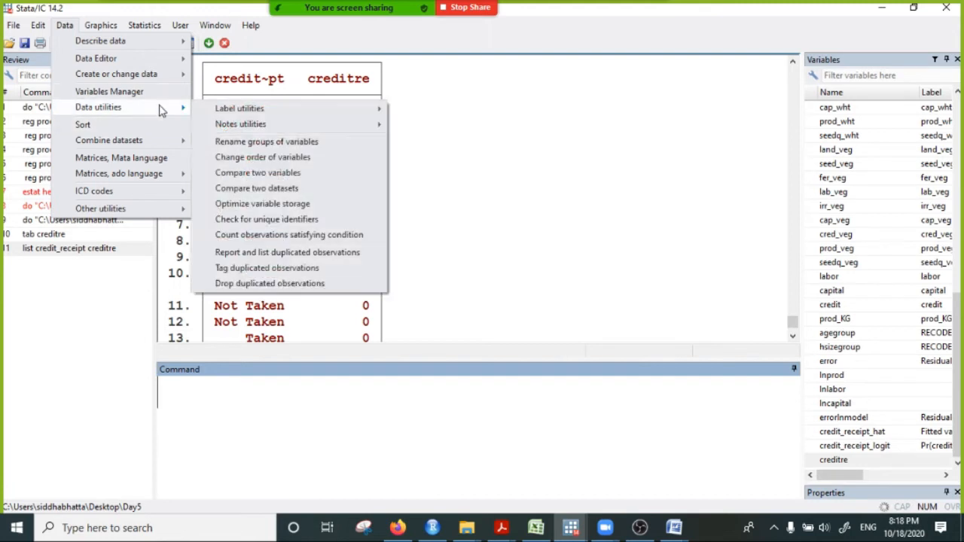
mouse_move(282, 113)
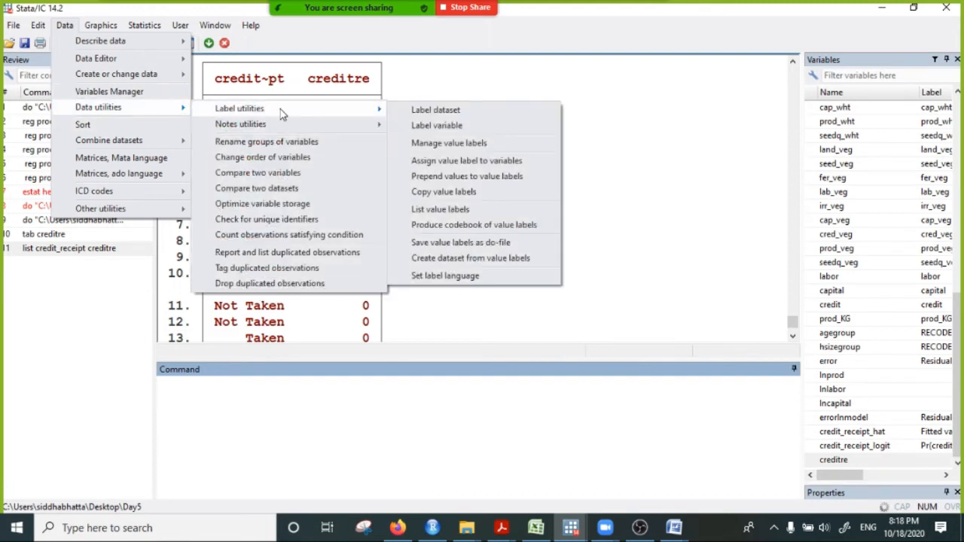
click(482, 144)
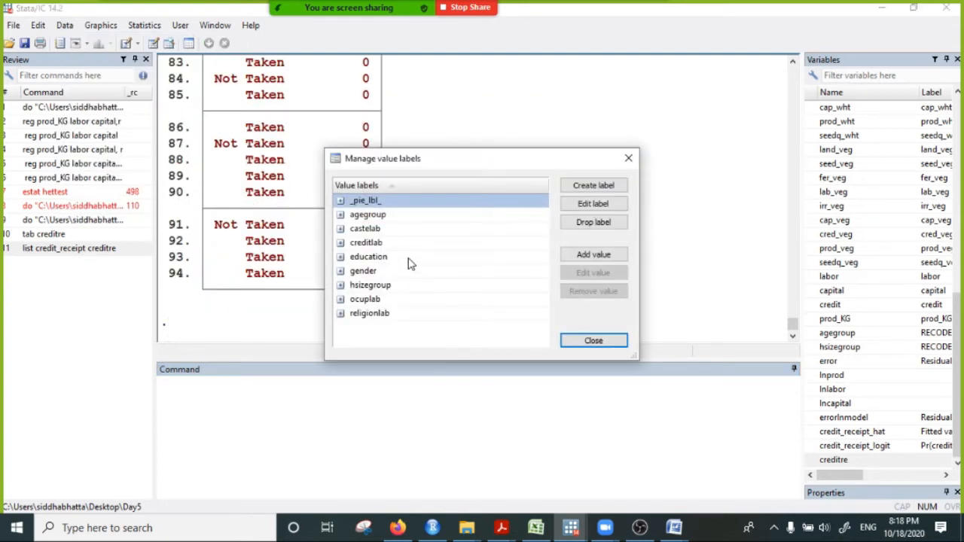
click(341, 242)
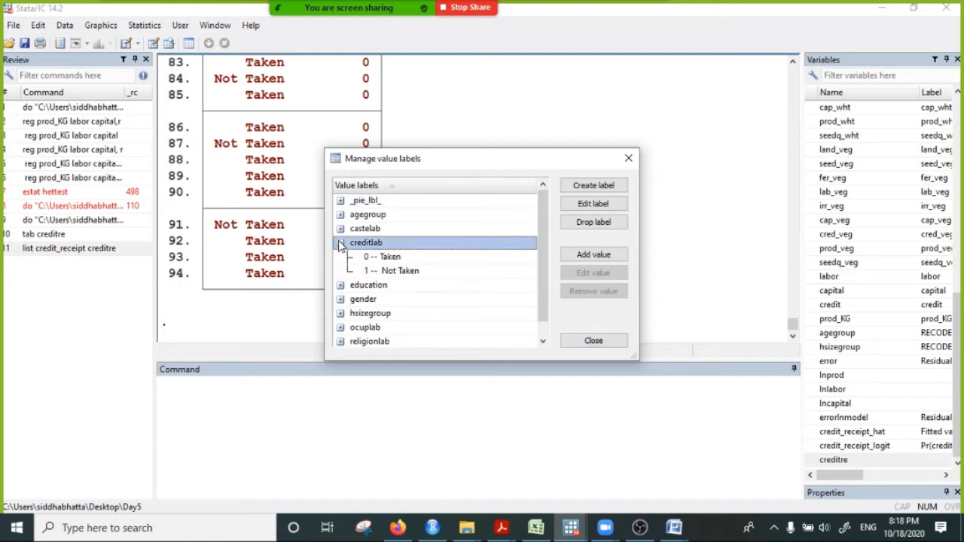
click(629, 159)
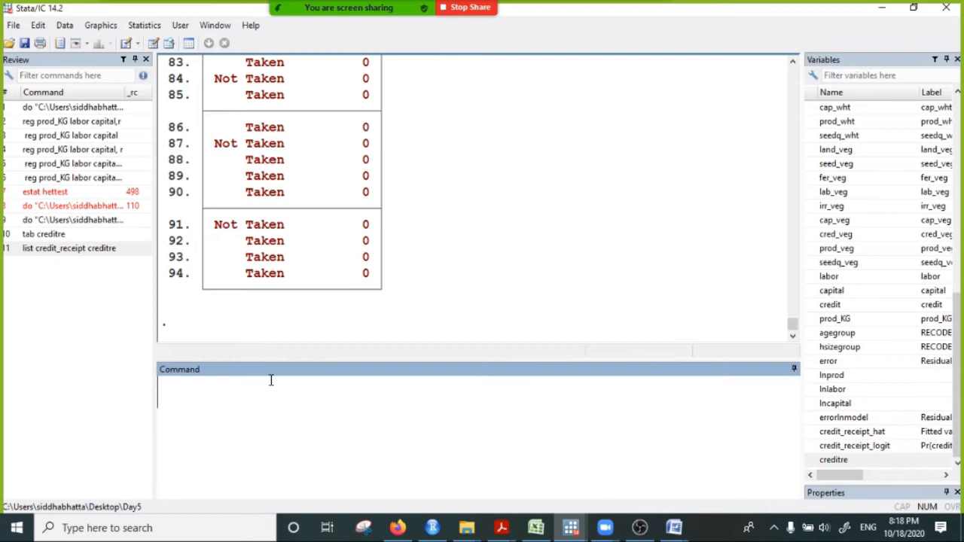
text(list)
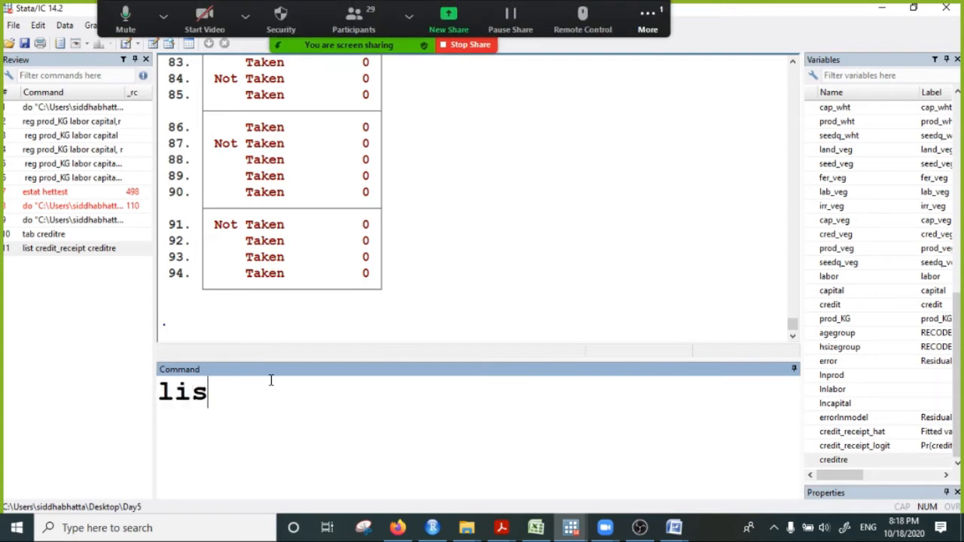
key(BackSpace)
key(BackSpace)
key(BackSpace)
key(BackSpace)
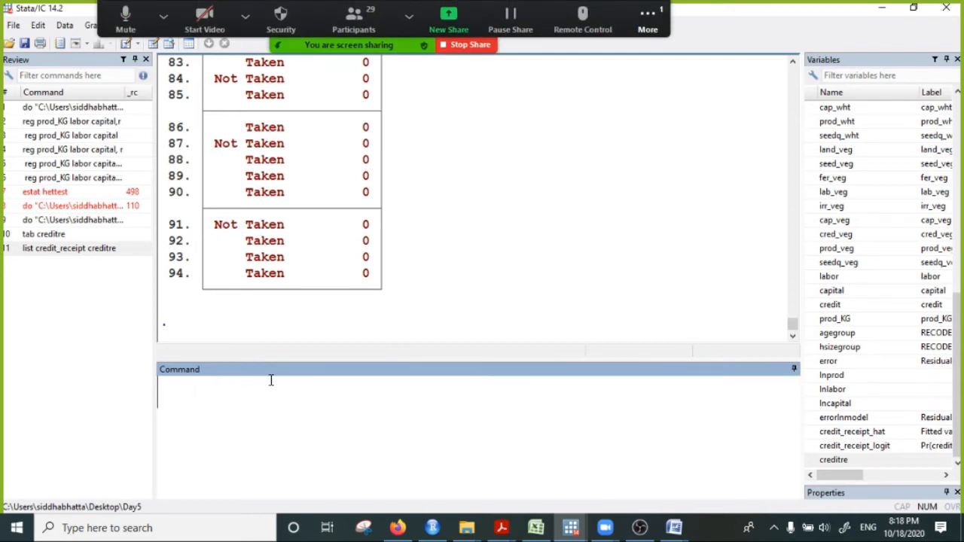
- Remove the value label definition from the dataset with the command label drop creditlab
text(label )
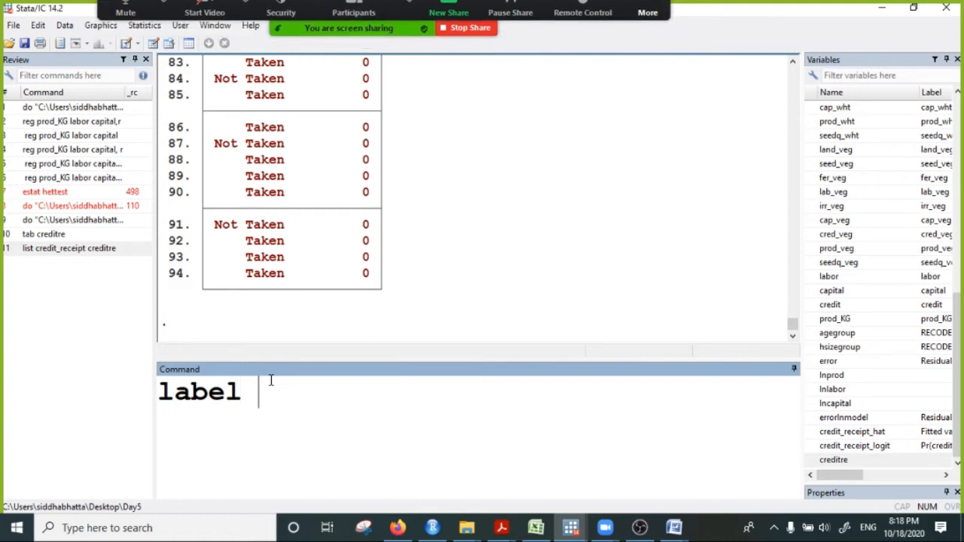
text(drop credit)
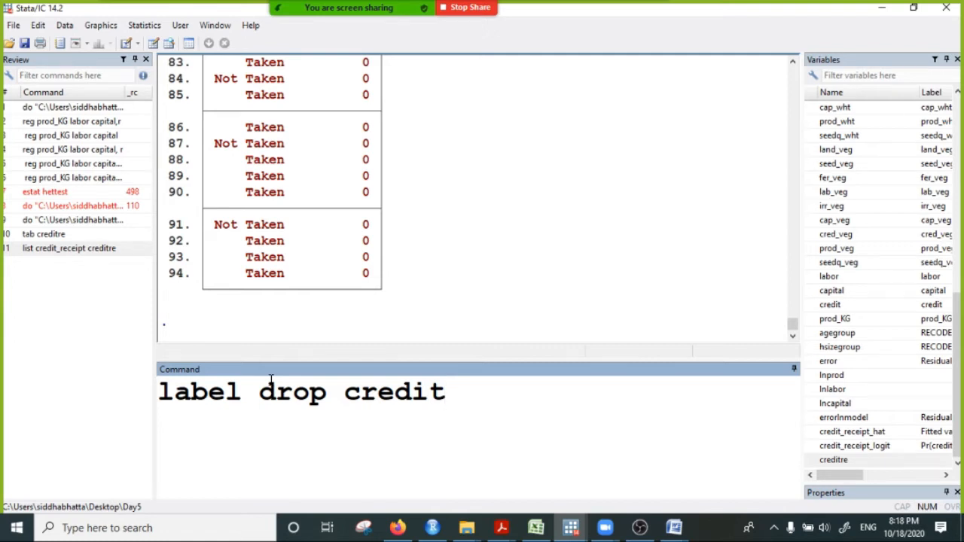
text(lab)
key(Return)
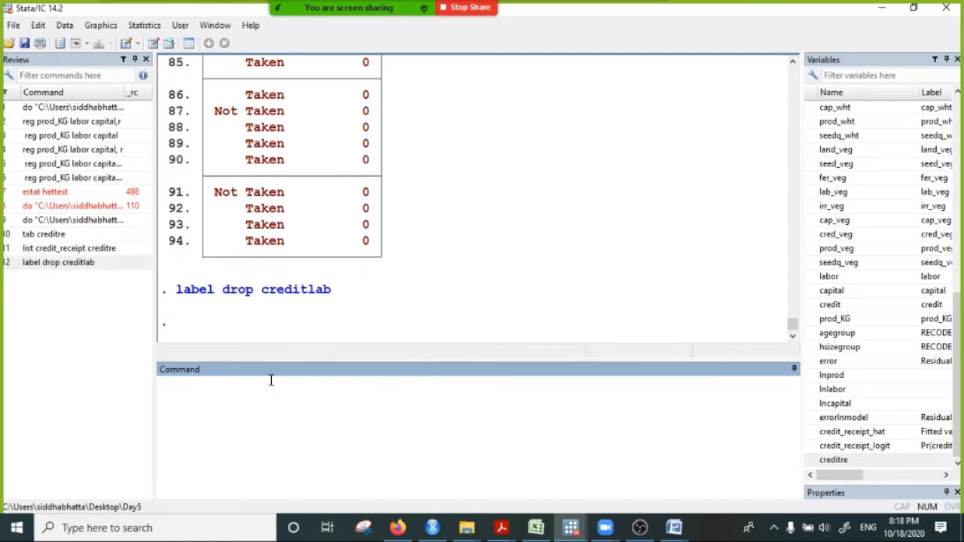
- Copy the earlier command list credit_receipt creditre from the results and run it again
scroll(234, 271, up, 5)
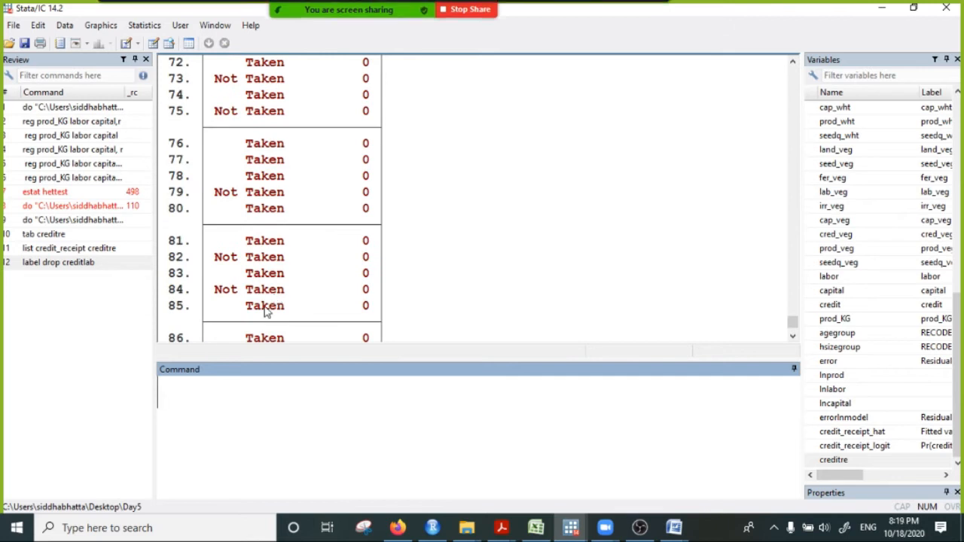
scroll(263, 285, up, 10)
scroll(291, 147, up, 20)
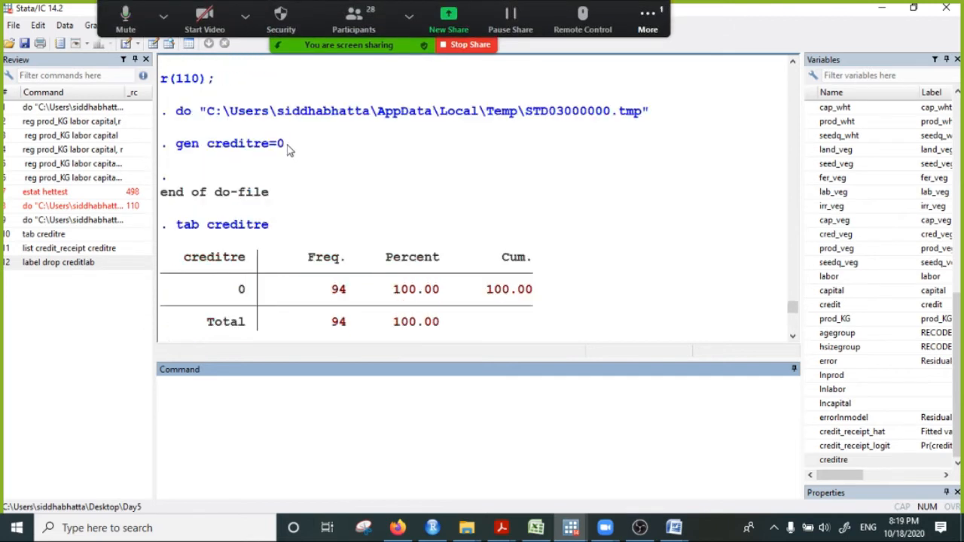
scroll(286, 173, down, 2)
drag(175, 160, 369, 176)
right_click(365, 160)
click(385, 167)
click(216, 398)
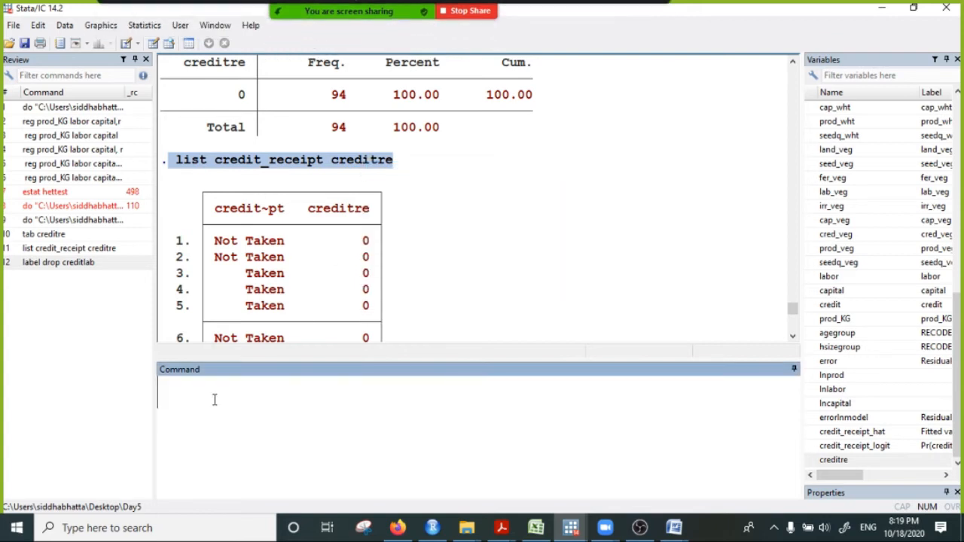
key(ctrl+v)
key(Return)
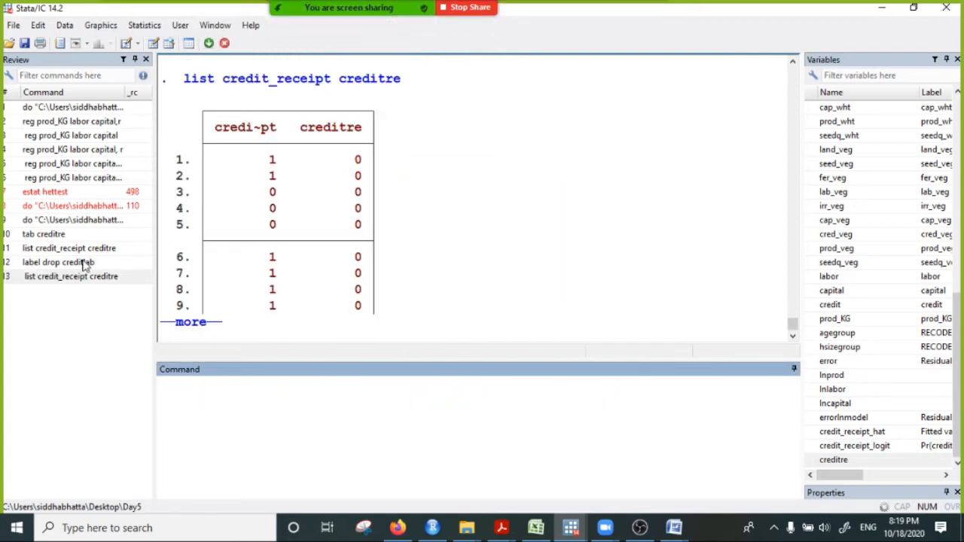
- Continue the paused listing of credit_receipt and creditre through to the last observation
click(188, 322)
click(190, 323)
click(190, 323)
click(188, 323)
click(188, 324)
click(187, 323)
- Compare the numeric codes of credit_receipt with creditre row by row in the listing, examining rows coded 1 and rows coded 0
scroll(390, 268, up, 2)
scroll(390, 269, up, 20)
scroll(390, 272, down, 4)
scroll(390, 271, down, 1)
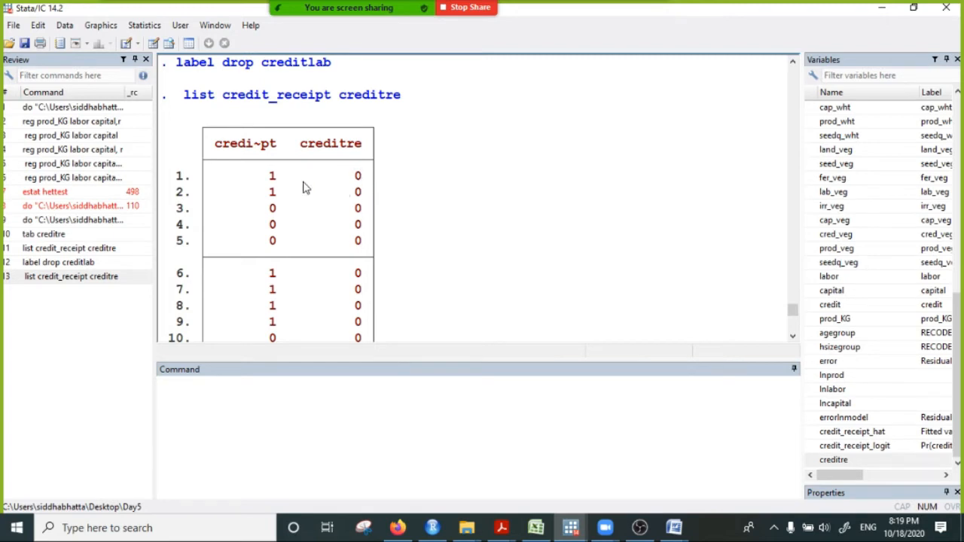
drag(268, 178, 381, 187)
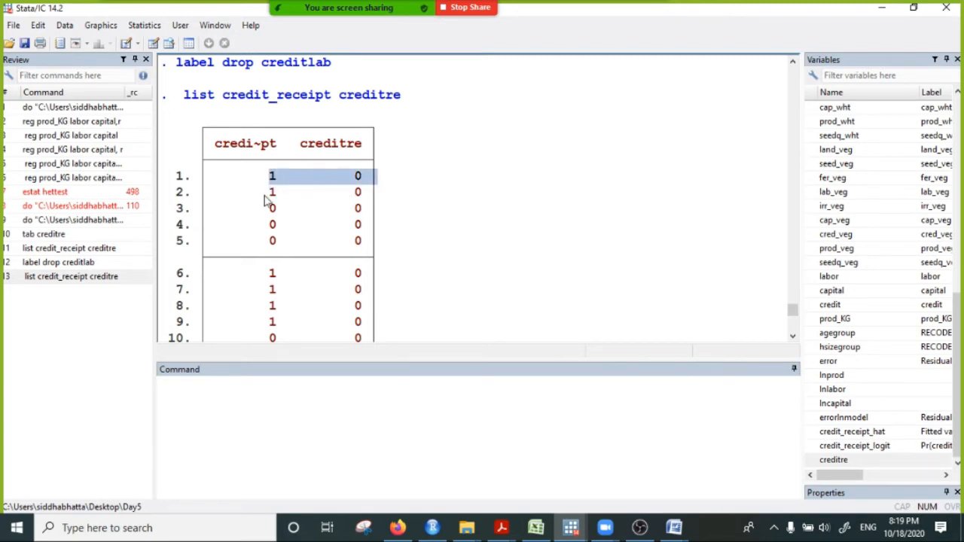
drag(268, 197, 359, 199)
drag(271, 179, 352, 190)
drag(266, 195, 385, 197)
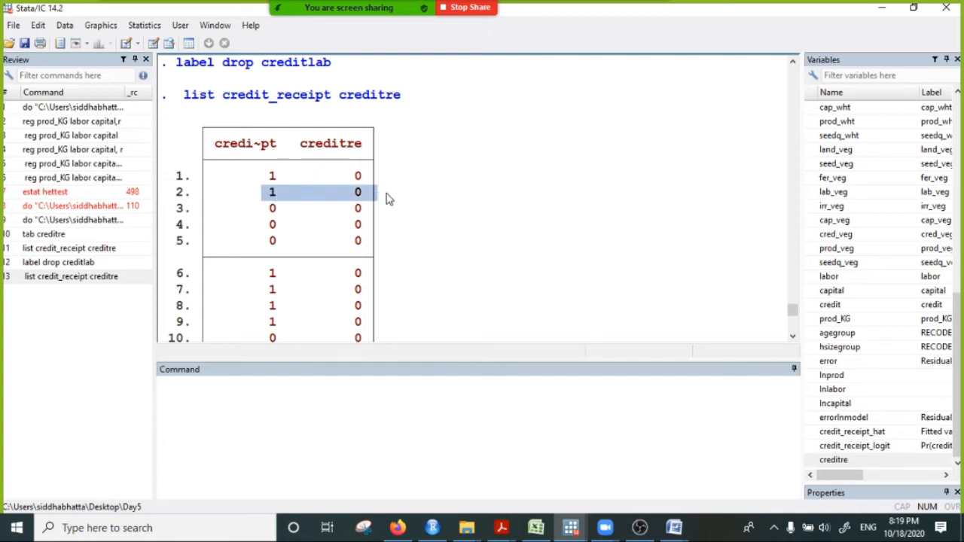
scroll(263, 208, down, 3)
drag(267, 226, 383, 230)
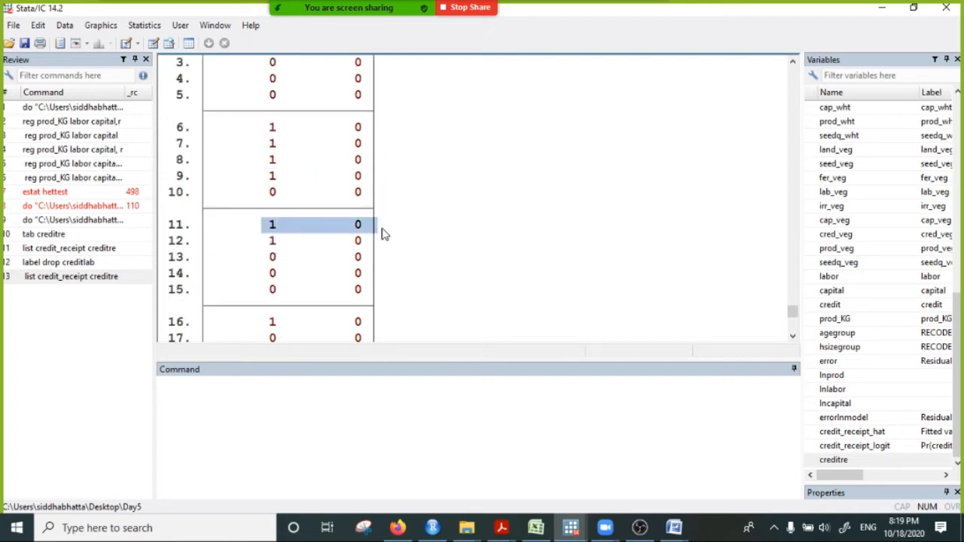
drag(263, 242, 392, 247)
scroll(284, 293, down, 3)
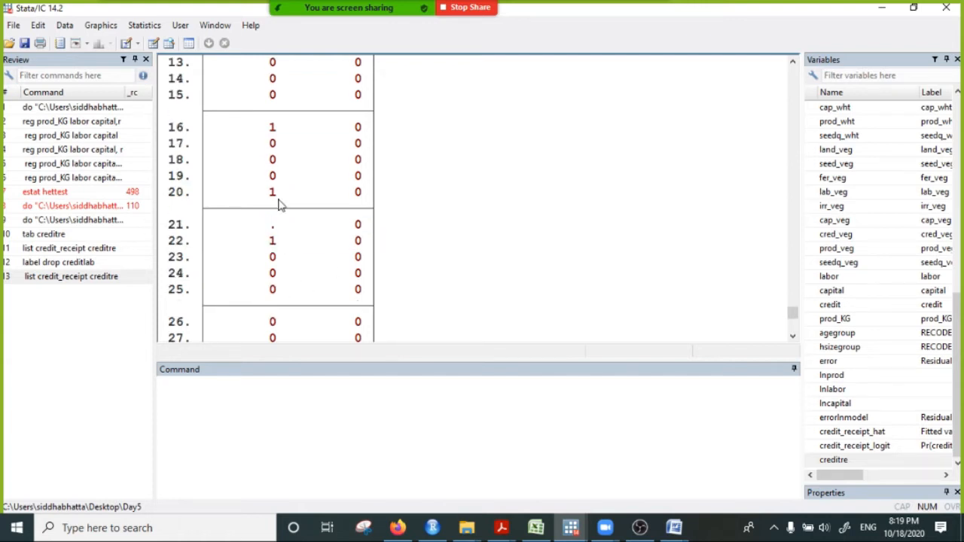
drag(265, 196, 380, 198)
scroll(277, 309, down, 5)
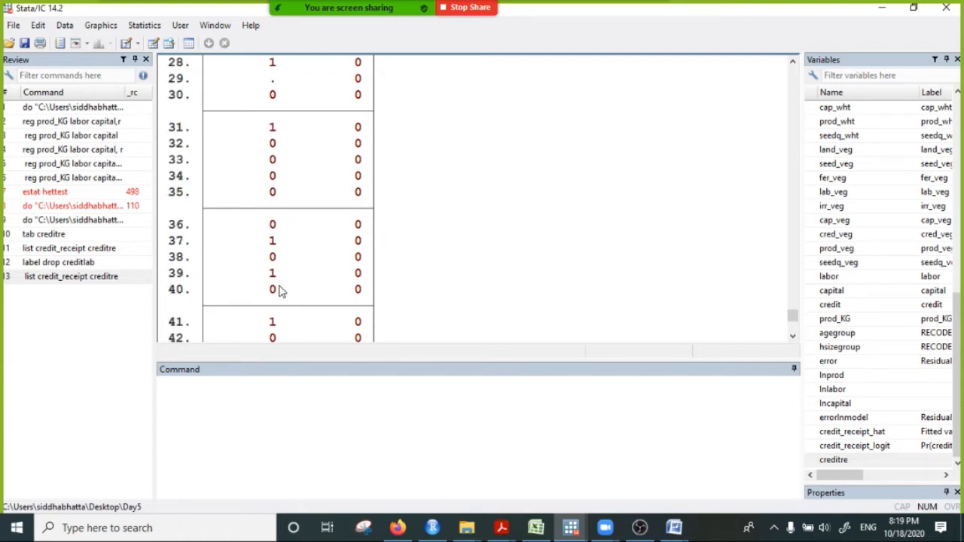
drag(265, 243, 421, 247)
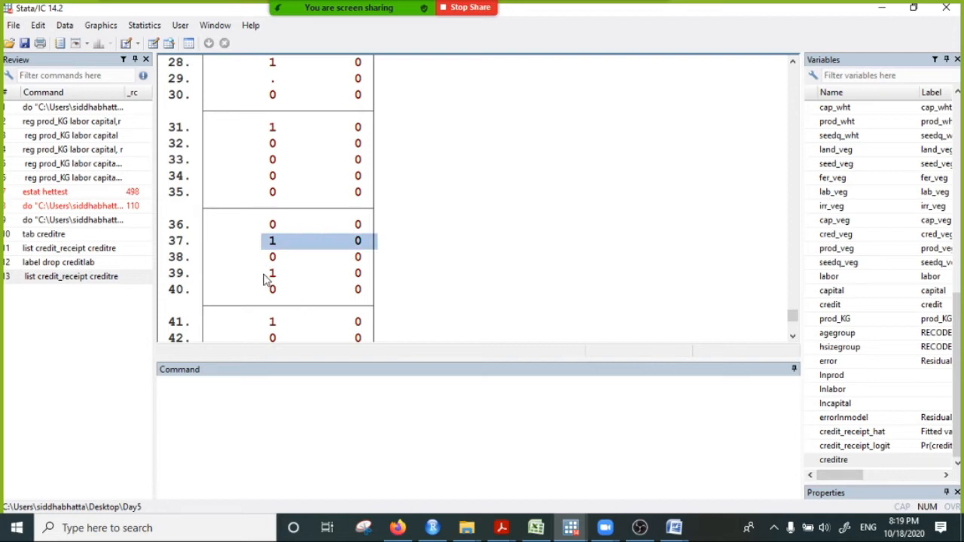
drag(264, 279, 427, 279)
scroll(327, 243, up, 18)
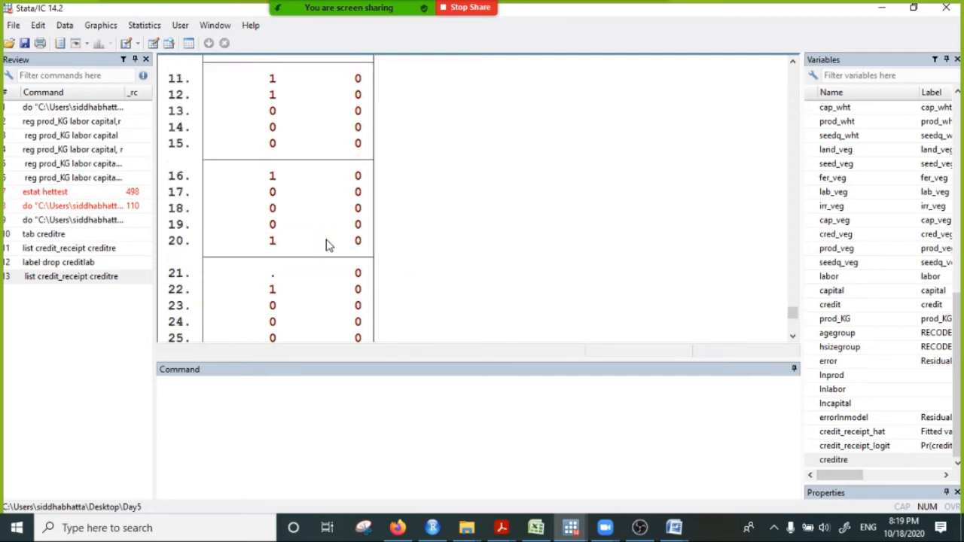
scroll(329, 244, down, 4)
scroll(327, 243, down, 1)
drag(262, 209, 383, 212)
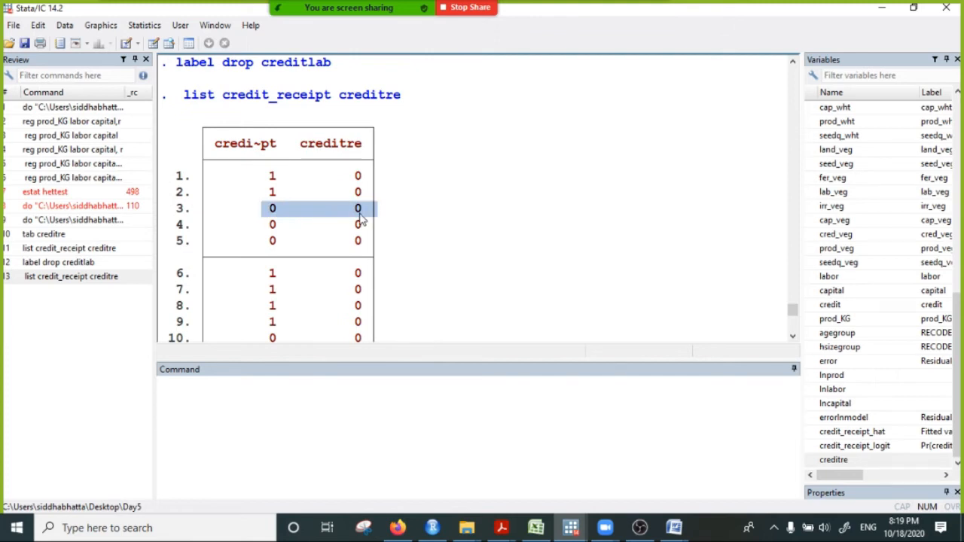
- Recode creditre for the credit takers with the command replace creditre=1 if credit_receipt==0
click(223, 403)
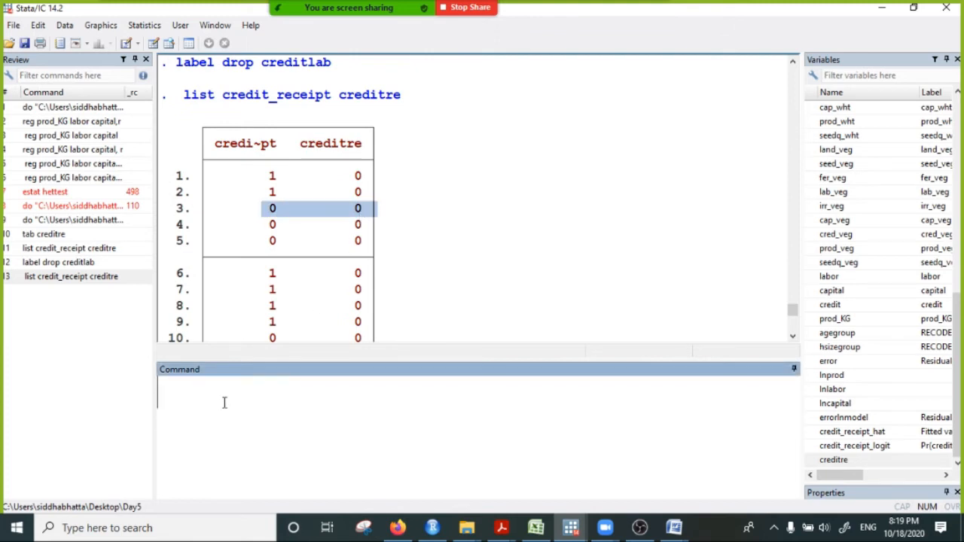
text(repla)
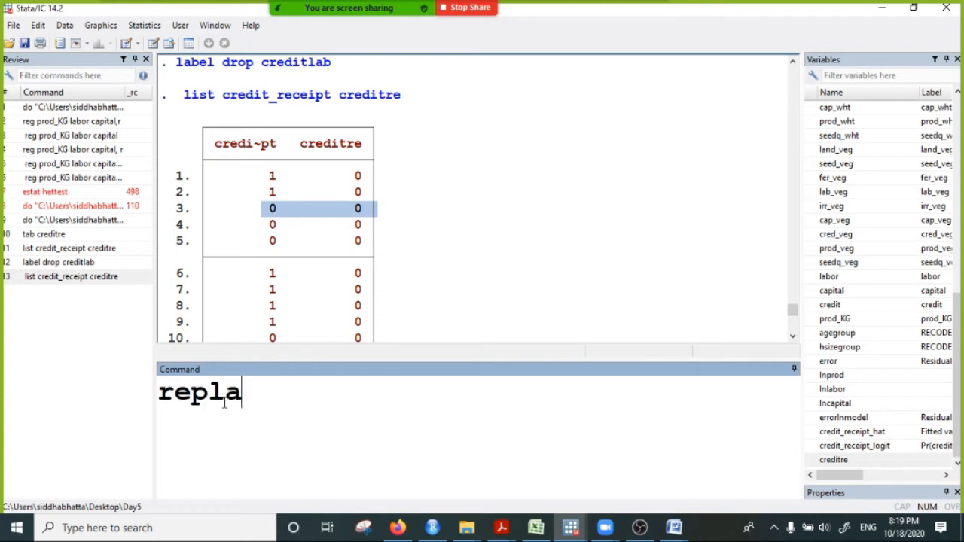
text(ce creditre)
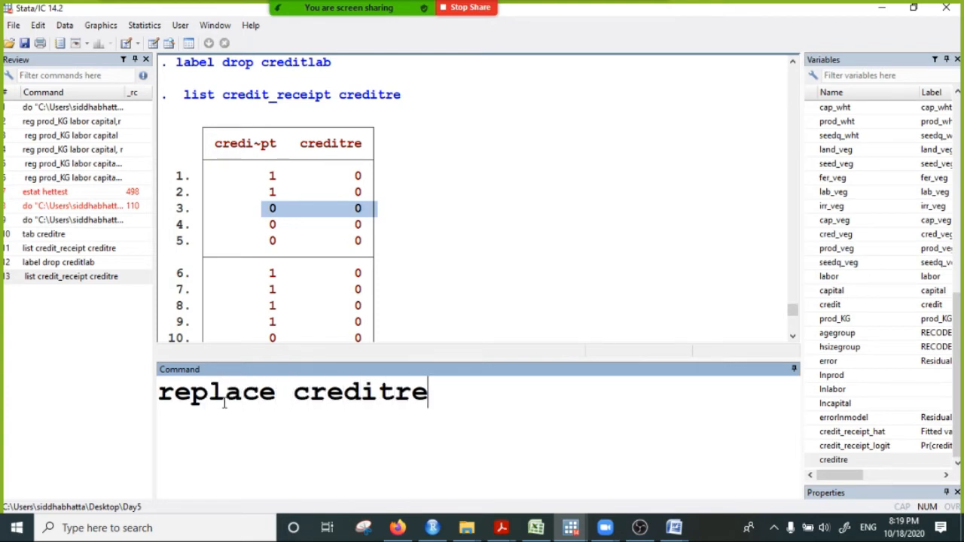
text(=1 if)
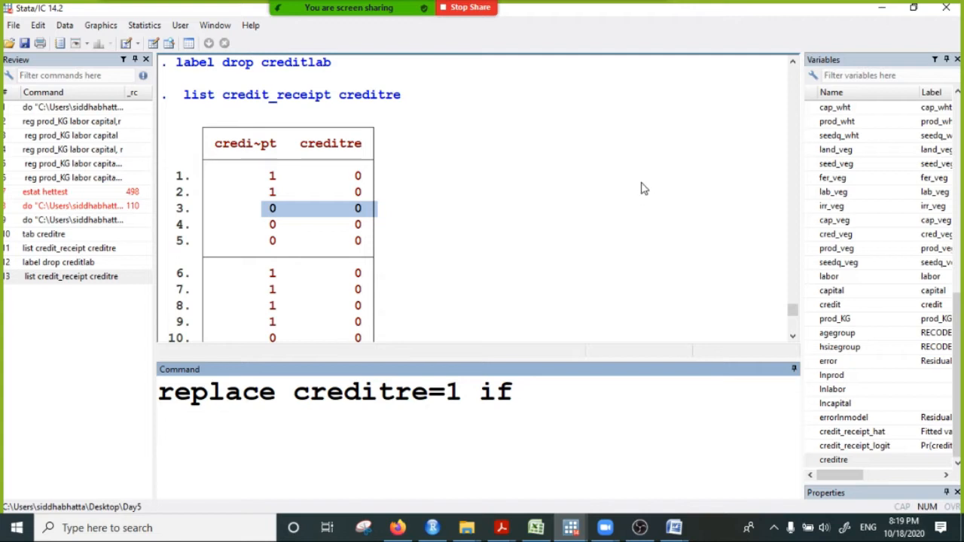
scroll(862, 238, up, 9)
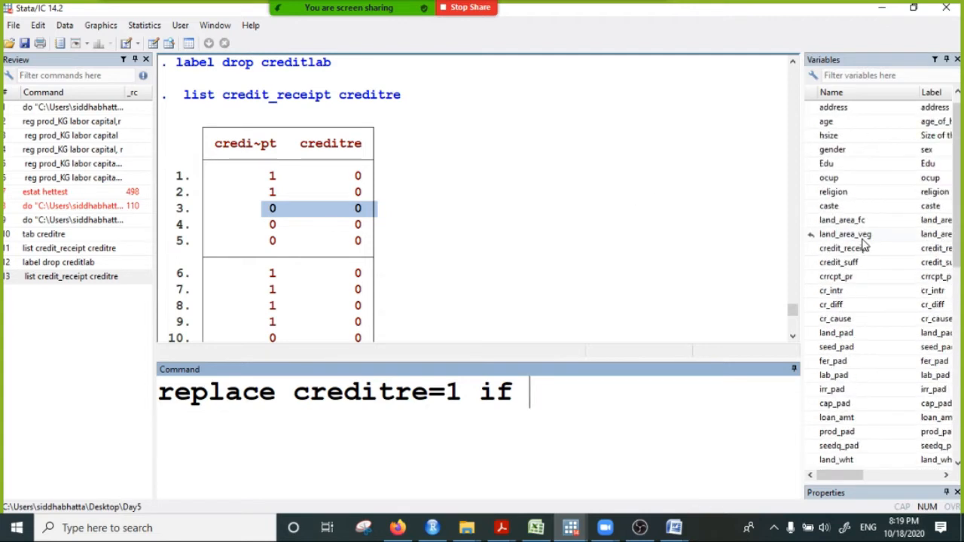
double_click(847, 249)
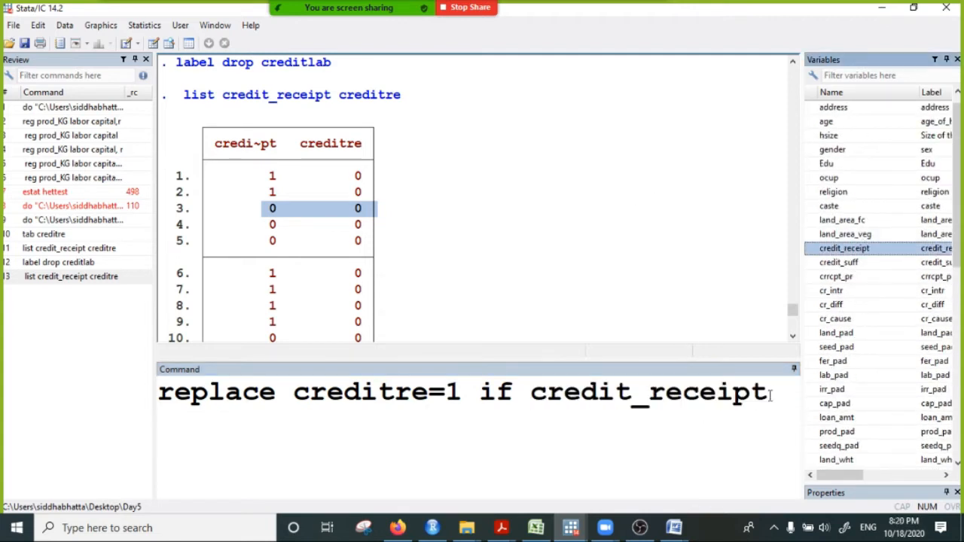
text(==)
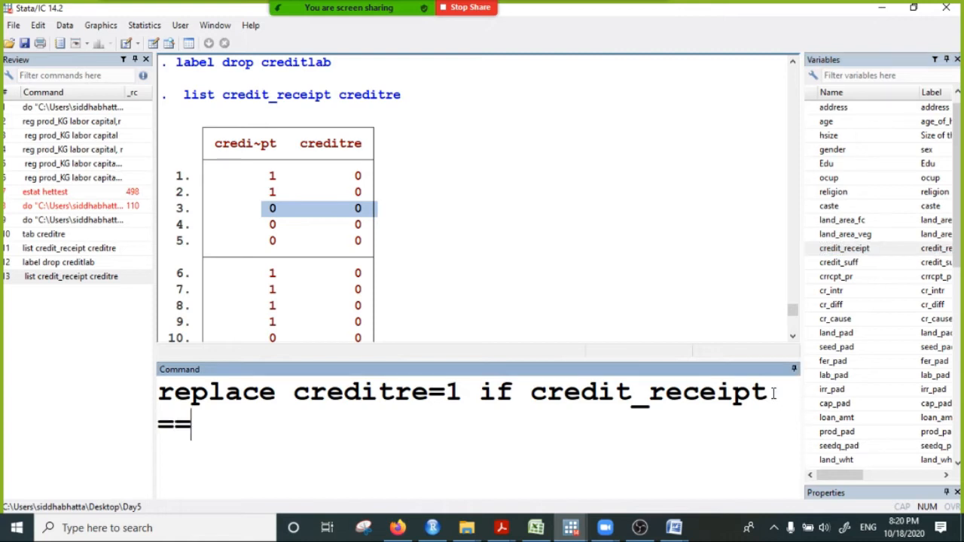
text(0)
key(Return)
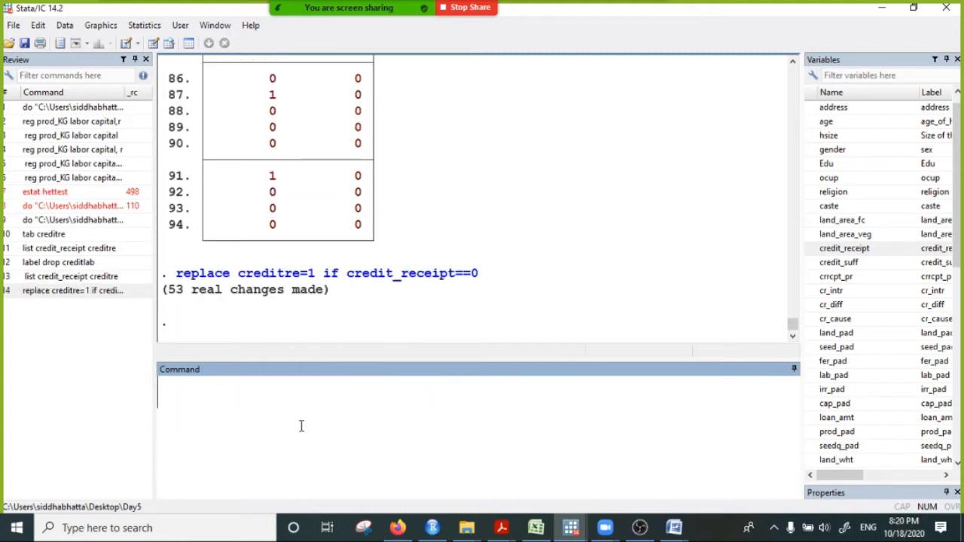
- Copy the earlier command list credit_receipt creditre from the results and run it again on the recoded data
scroll(310, 336, up, 20)
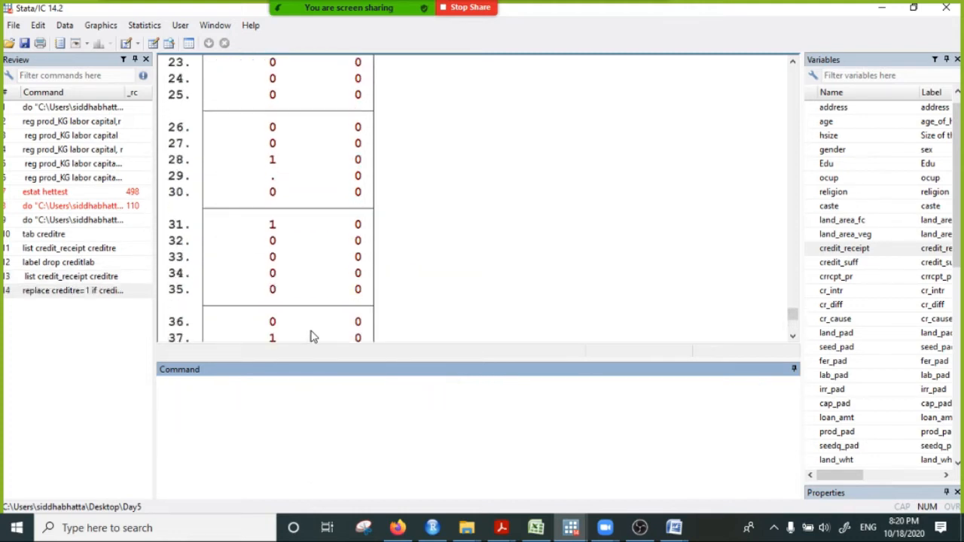
scroll(313, 336, up, 4)
scroll(312, 339, down, 2)
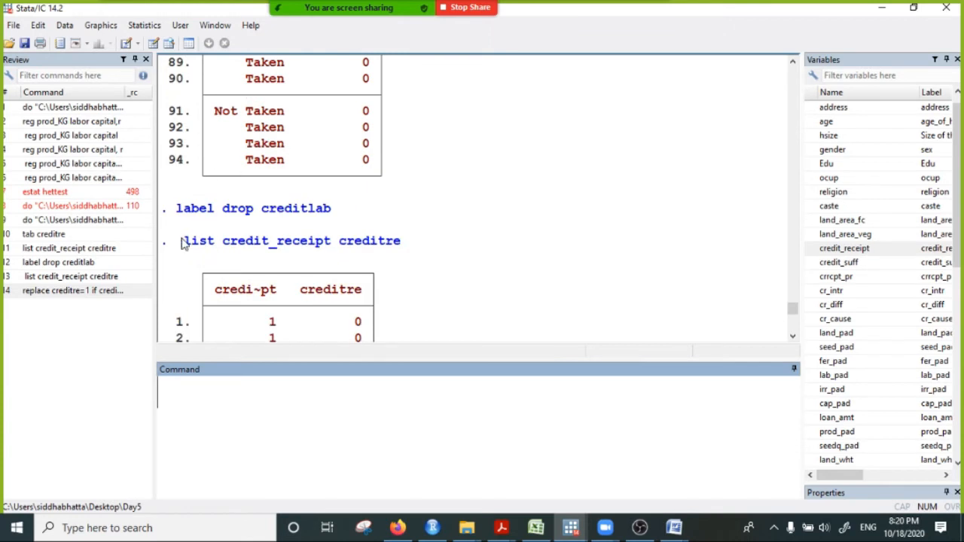
drag(182, 242, 439, 248)
key(ctrl+c)
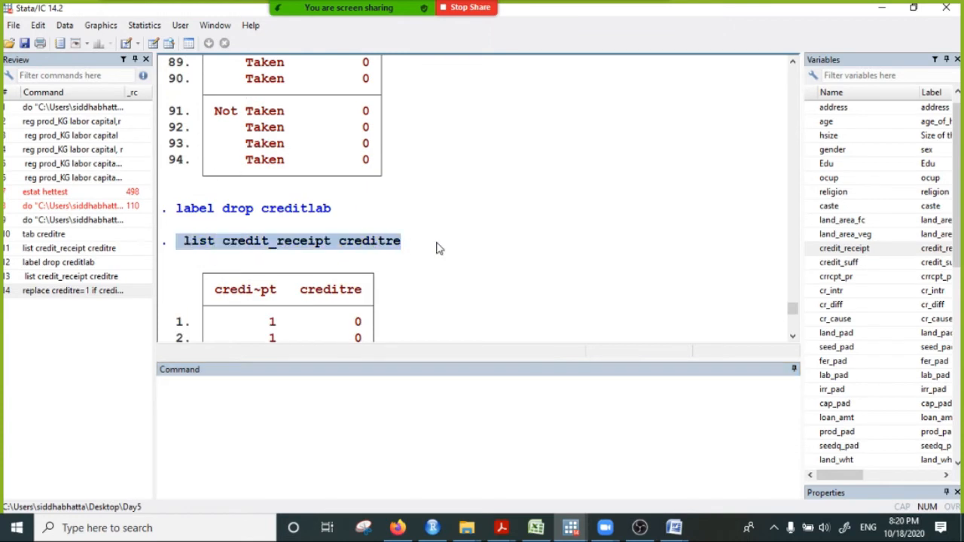
click(264, 383)
key(ctrl+v)
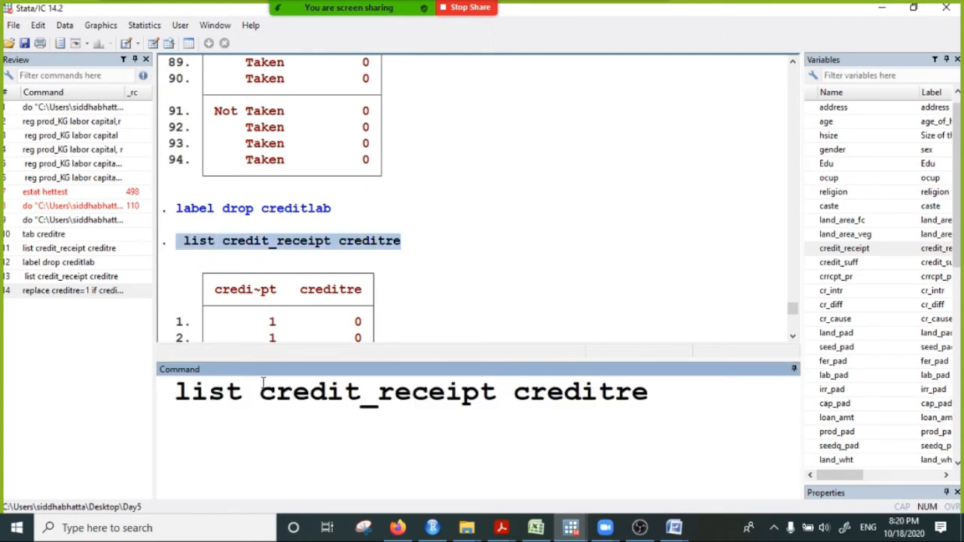
key(Return)
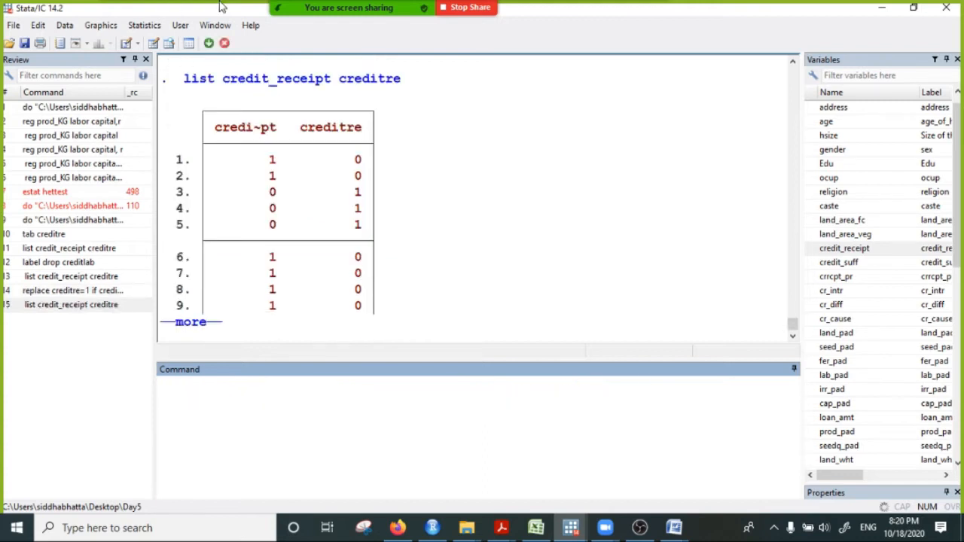
- Compare credit_receipt with the recoded creditre row by row for observations 1 to 6 of the new listing
drag(267, 159, 357, 159)
double_click(273, 176)
drag(298, 182, 394, 180)
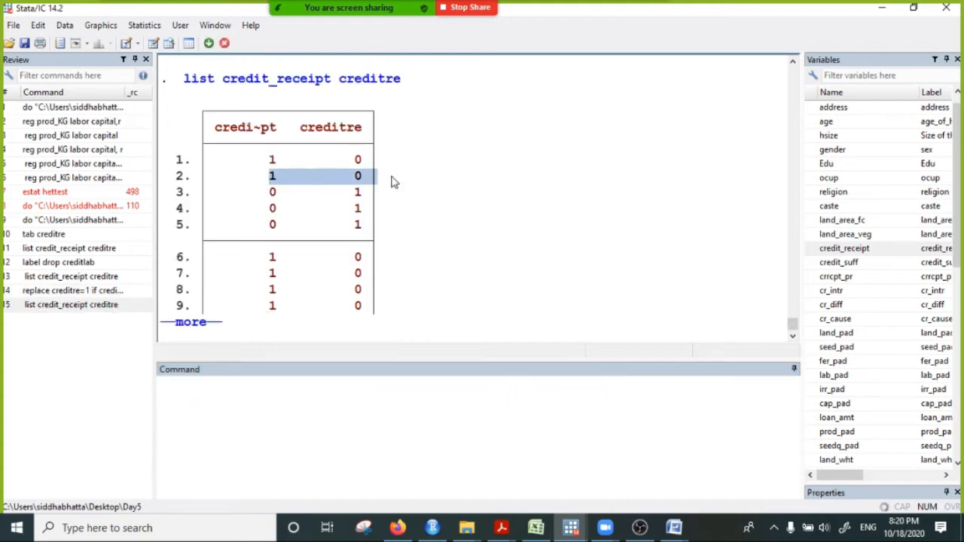
drag(269, 193, 399, 196)
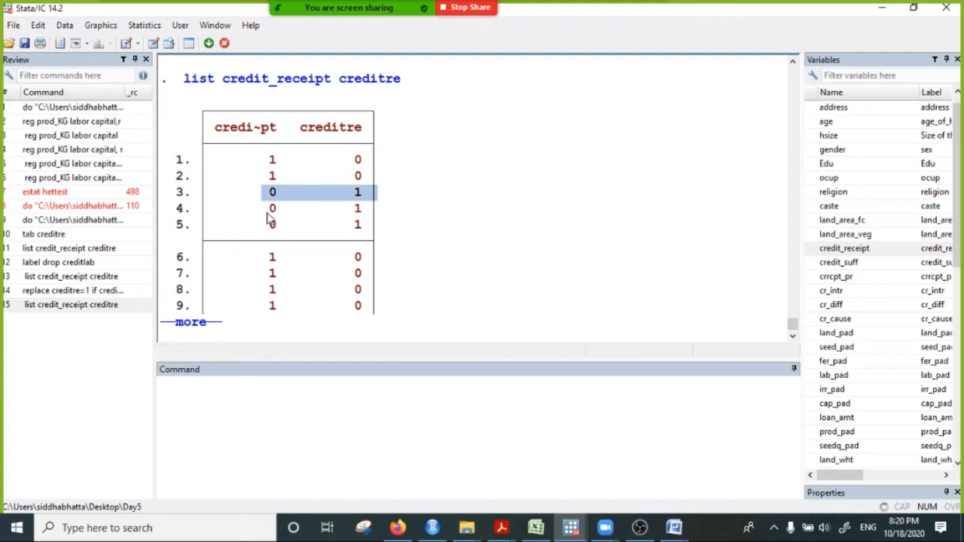
drag(268, 211, 381, 212)
drag(268, 225, 398, 232)
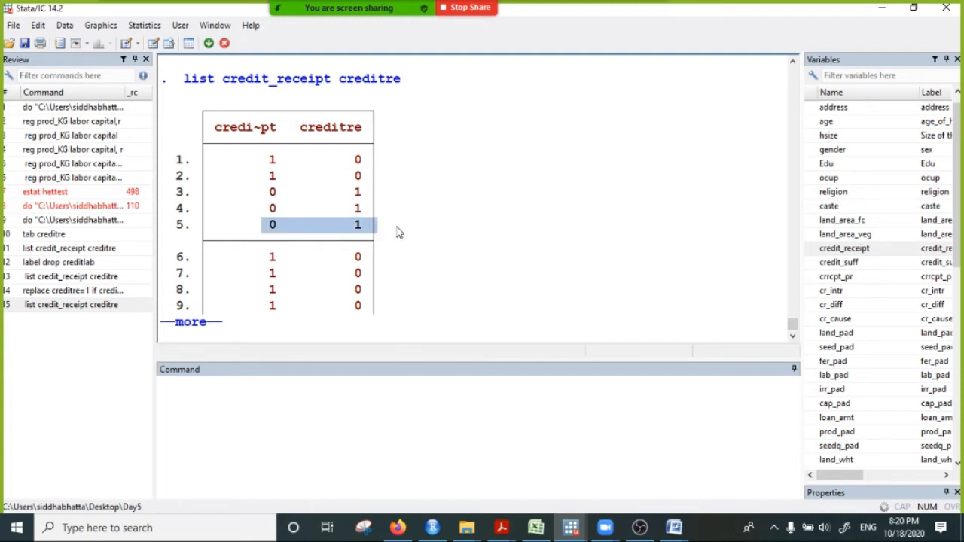
drag(265, 258, 393, 262)
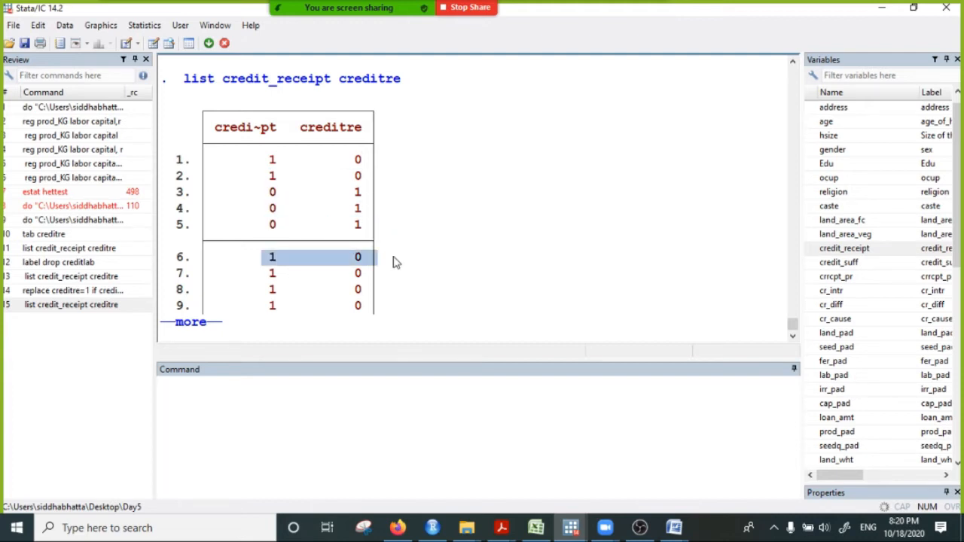
- Continue the paused listing and check the credit_receipt and creditre columns against the command replace creditre=1 if credit_receipt==0
click(200, 323)
scroll(325, 261, up, 4)
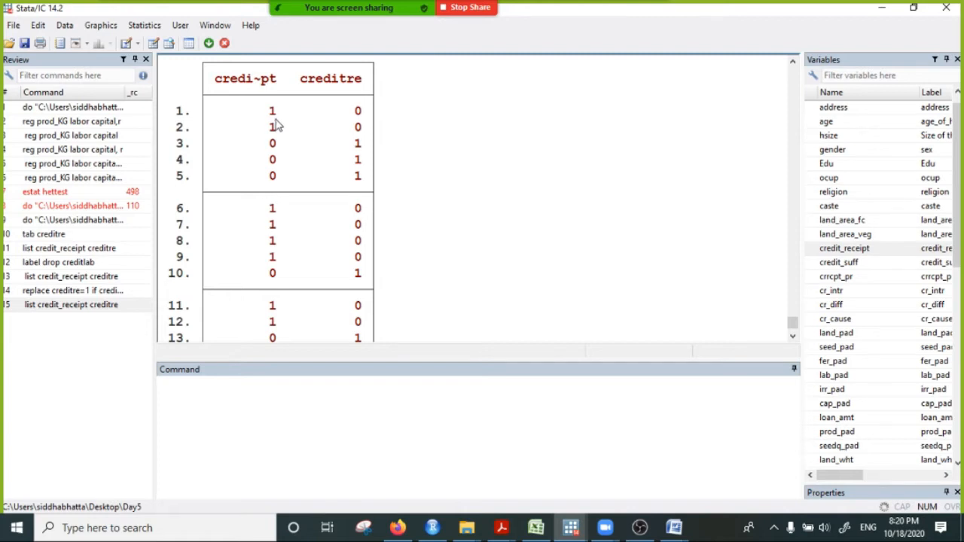
drag(265, 111, 272, 229)
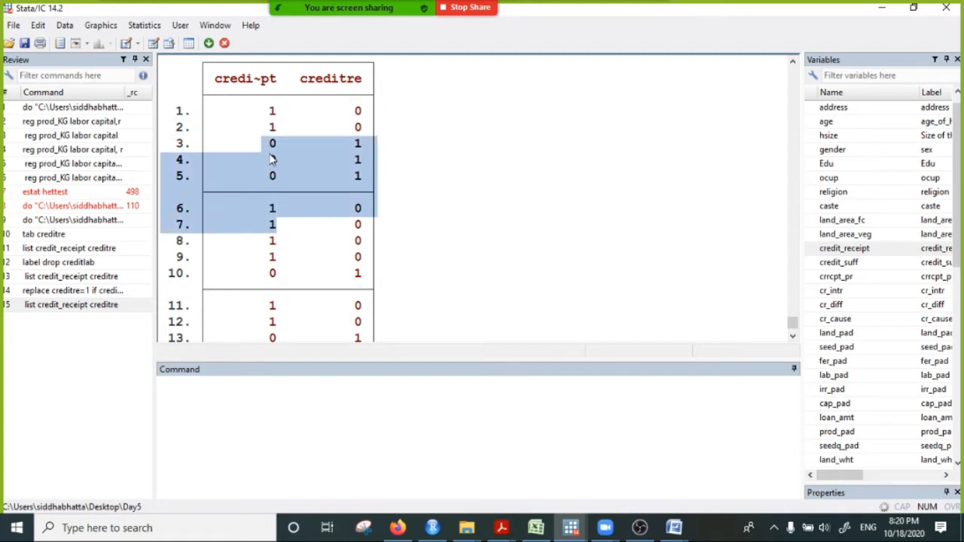
click(273, 159)
drag(261, 113, 273, 256)
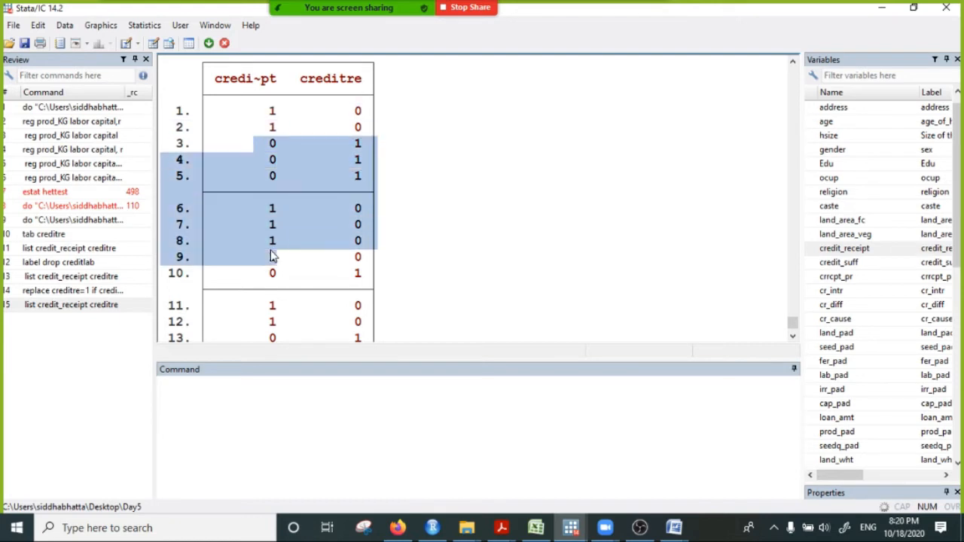
drag(370, 96, 366, 283)
click(360, 113)
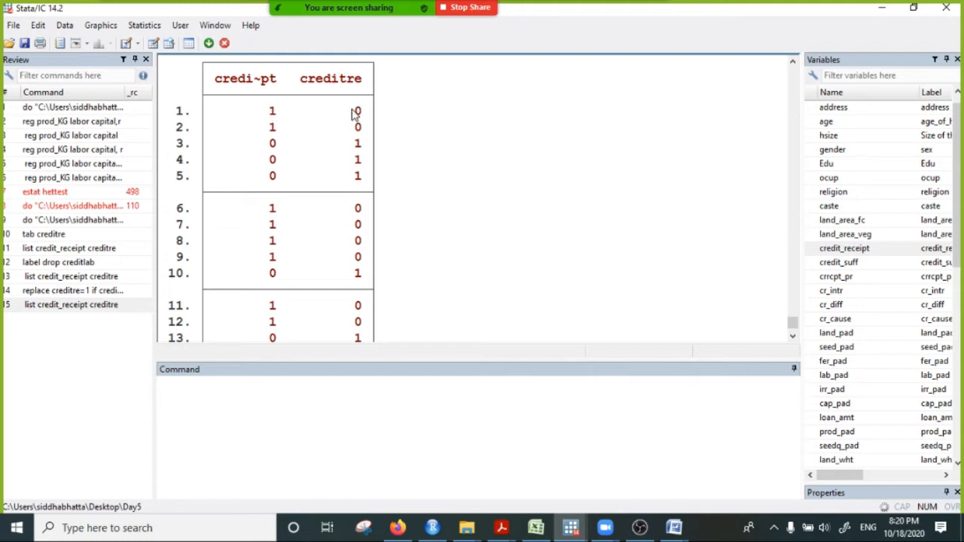
drag(355, 115, 359, 129)
click(375, 177)
drag(271, 144, 286, 197)
drag(351, 144, 368, 180)
scroll(371, 219, up, 3)
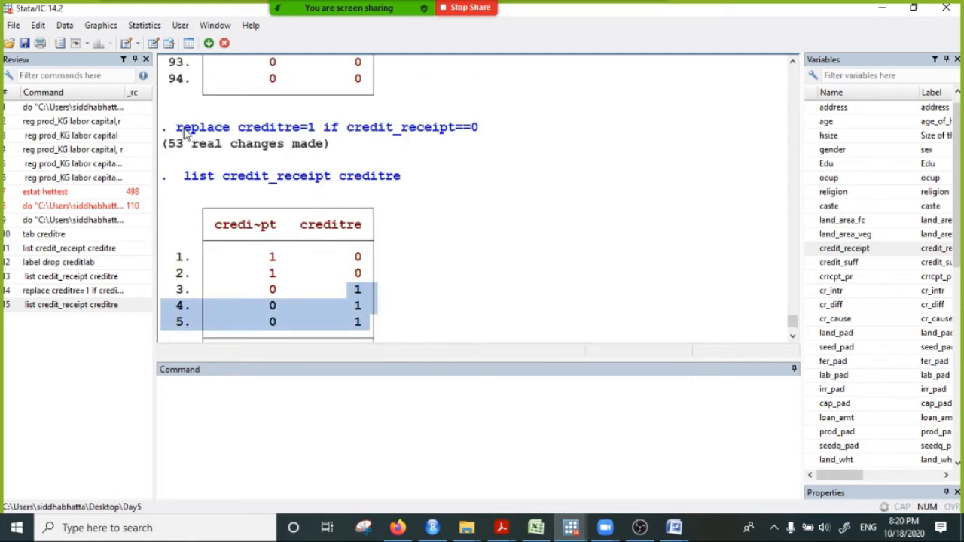
drag(178, 131, 490, 129)
- Find the earlier command label drop creditlab in the results and copy it
scroll(392, 192, up, 12)
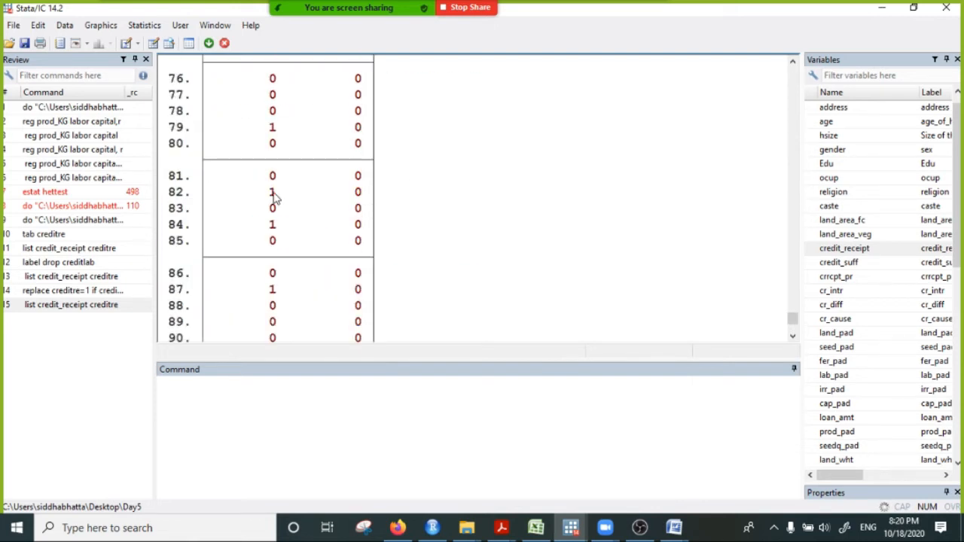
scroll(275, 198, up, 20)
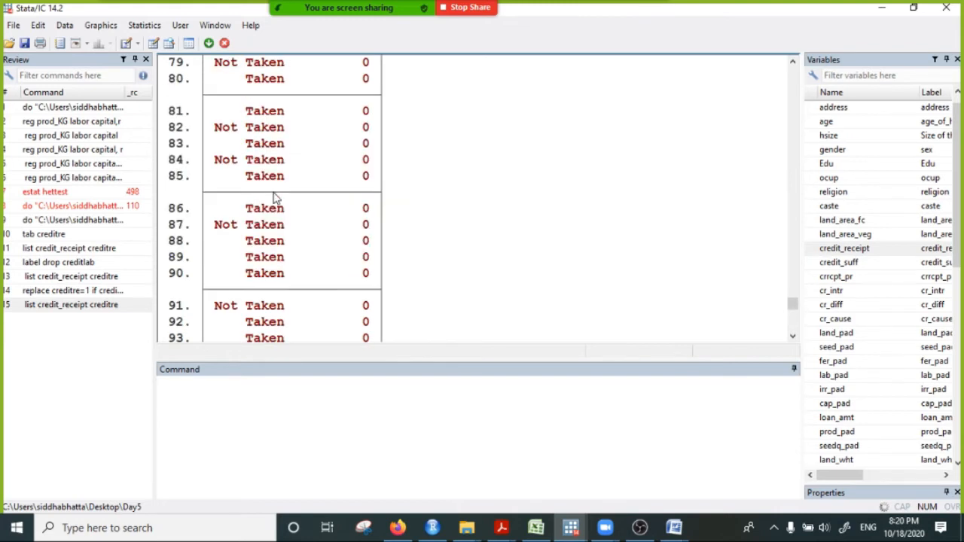
scroll(277, 207, down, 4)
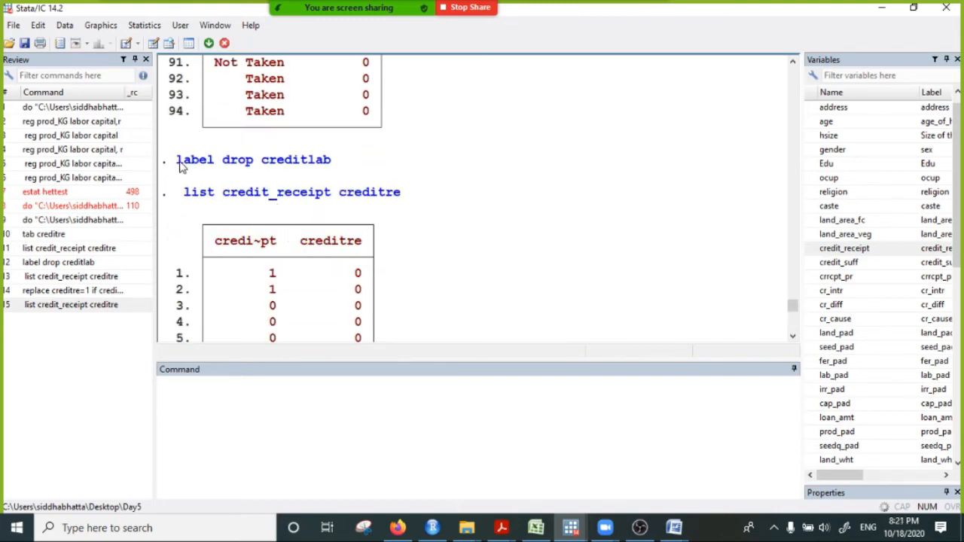
drag(174, 166, 324, 163)
right_click(323, 162)
click(354, 167)
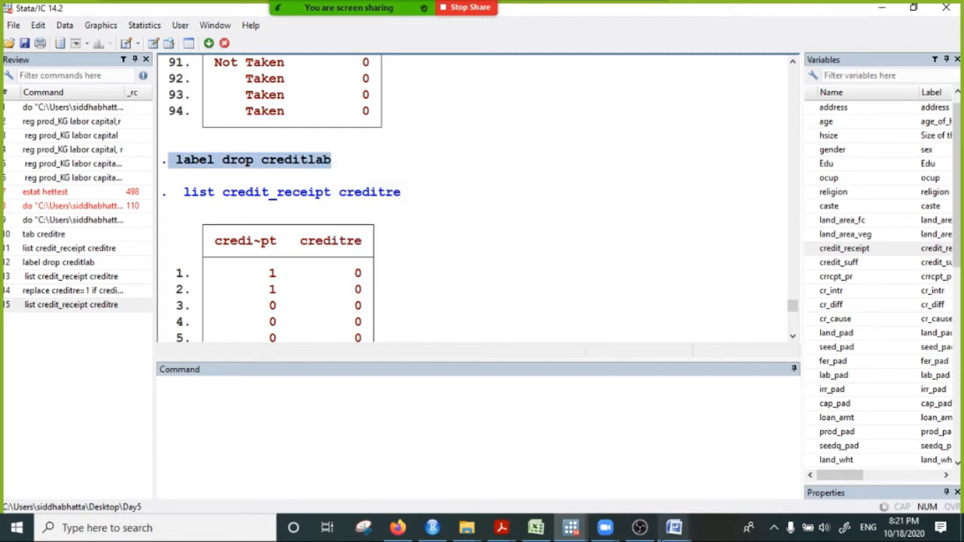
- Send the copied label drop creditlab command to everyone in the Zoom meeting chat, then minimize the chat window
mouse_move(581, 527)
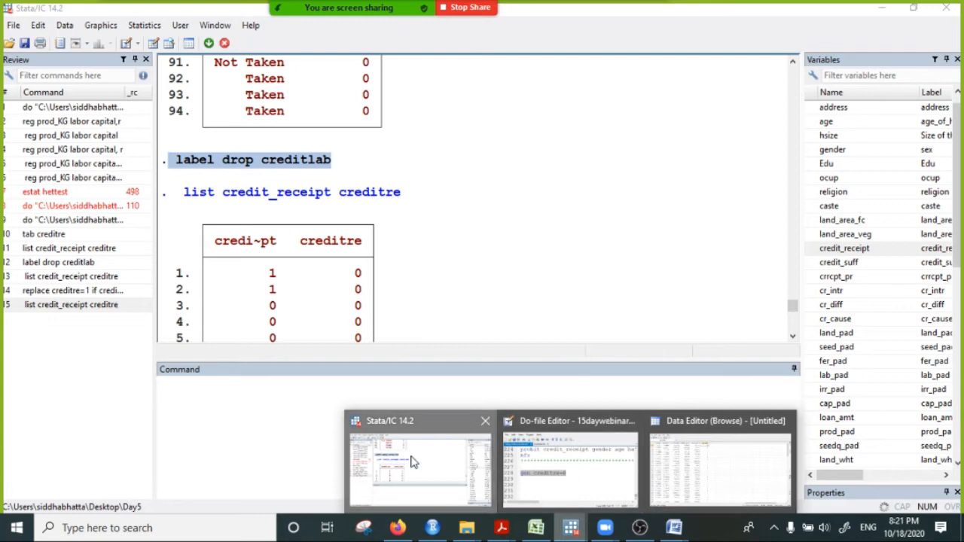
click(648, 18)
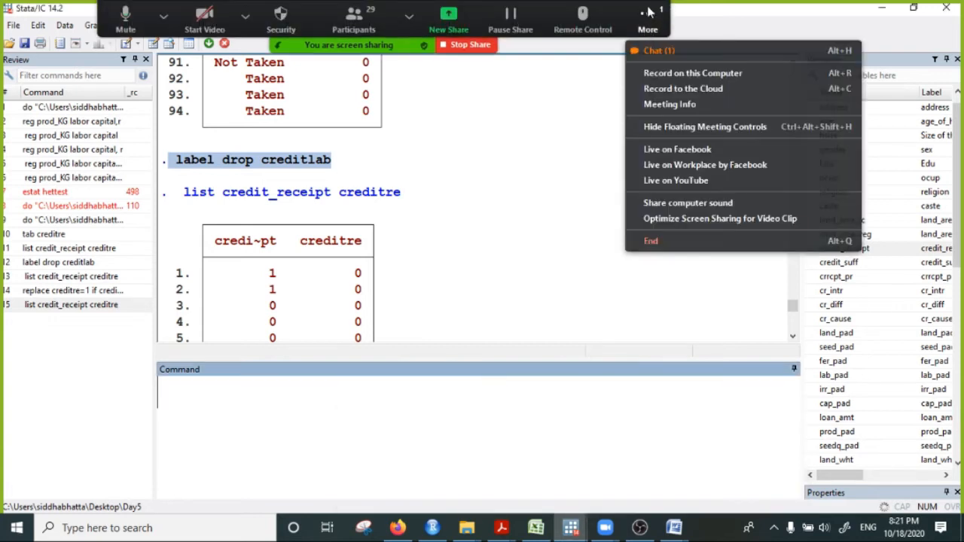
click(667, 54)
click(424, 340)
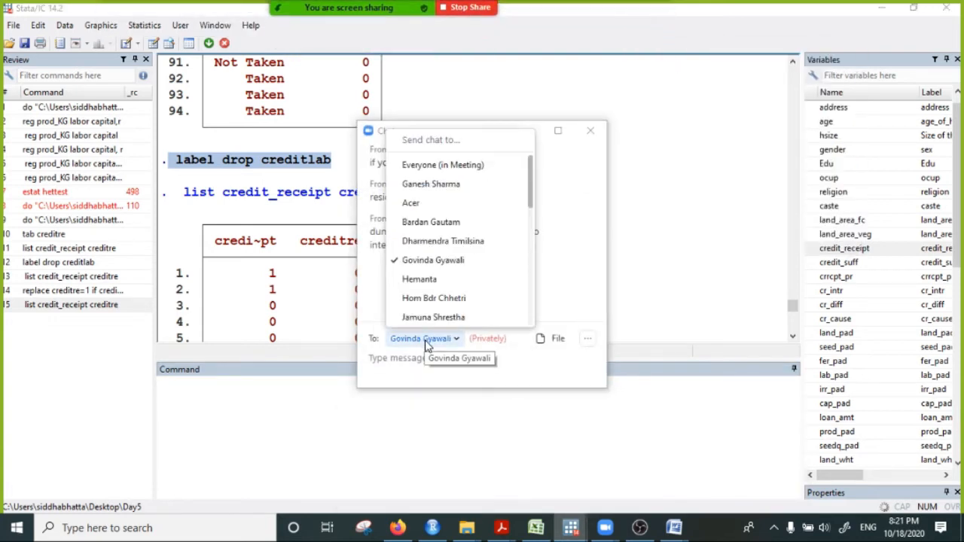
click(428, 165)
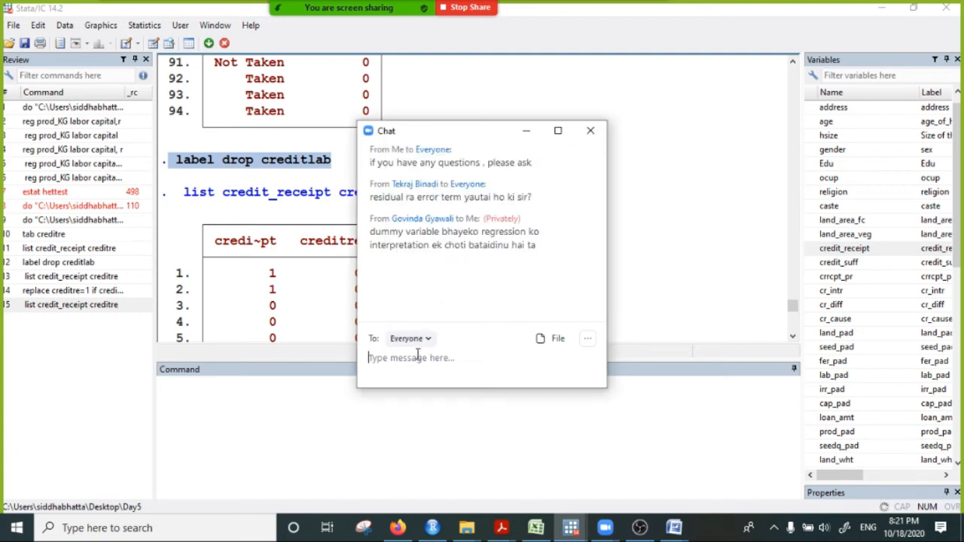
click(418, 360)
key(ctrl+v)
key(Return)
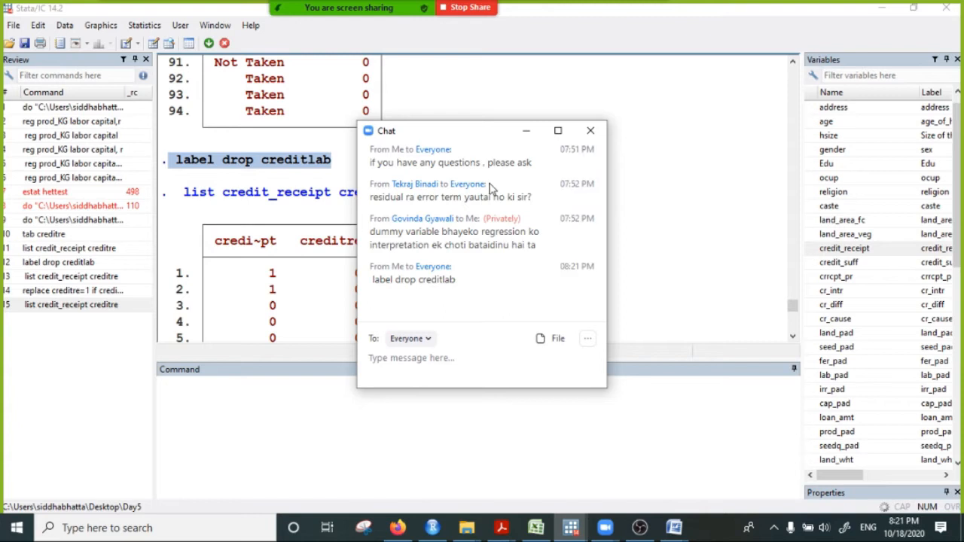
click(525, 131)
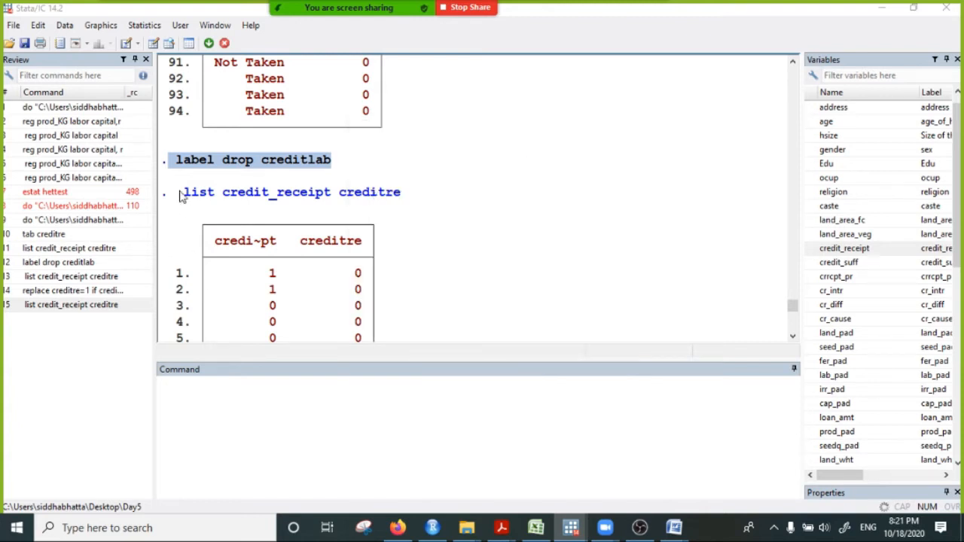
- Find the earlier command gen creditre=0 in the Stata results and copy it
scroll(219, 247, down, 20)
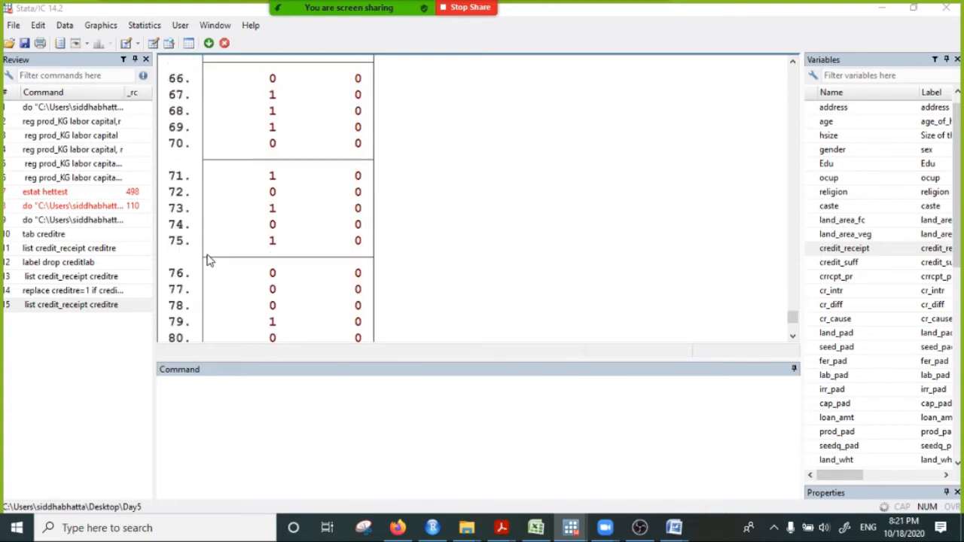
scroll(220, 261, down, 8)
scroll(230, 279, up, 4)
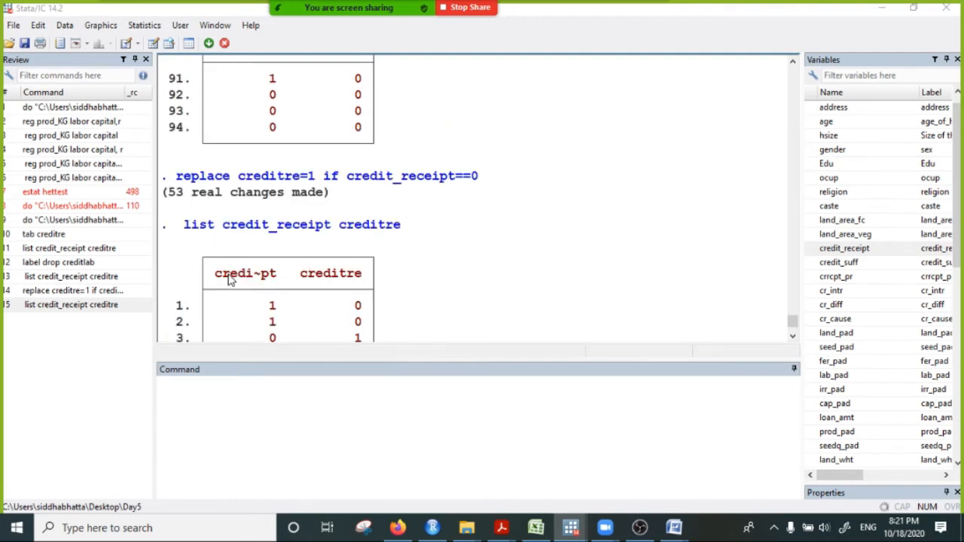
scroll(234, 279, up, 20)
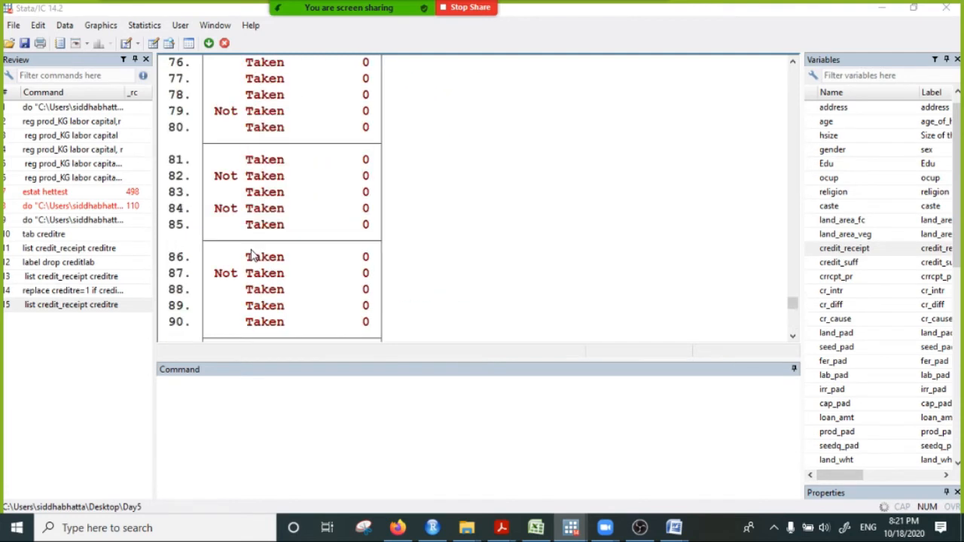
scroll(251, 256, up, 20)
scroll(239, 287, down, 1)
scroll(239, 286, down, 2)
scroll(217, 271, up, 2)
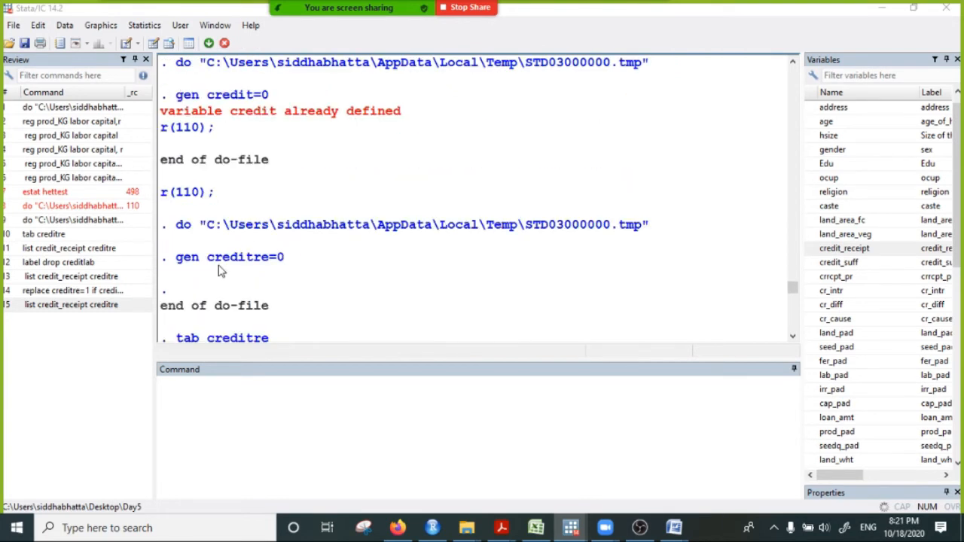
scroll(226, 309, down, 1)
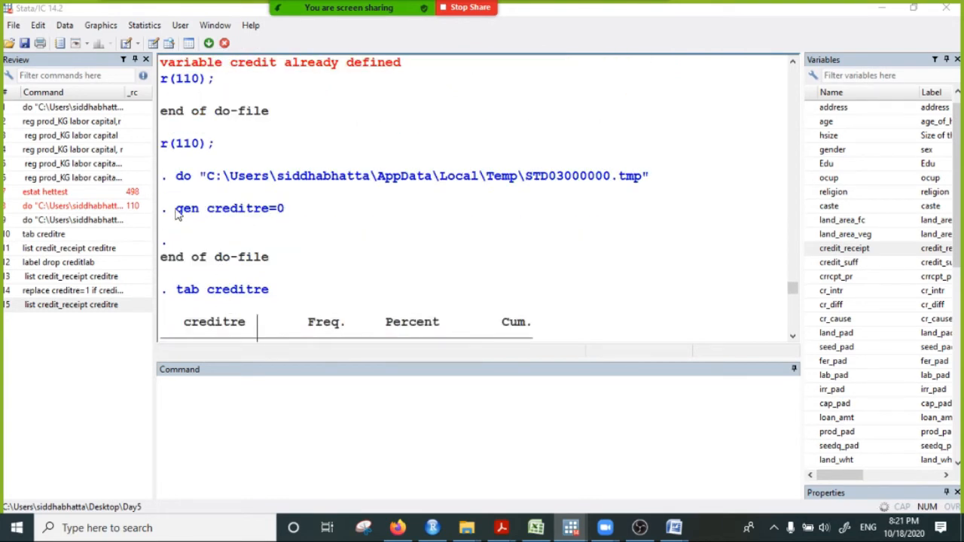
drag(178, 214, 284, 211)
right_click(223, 208)
click(269, 217)
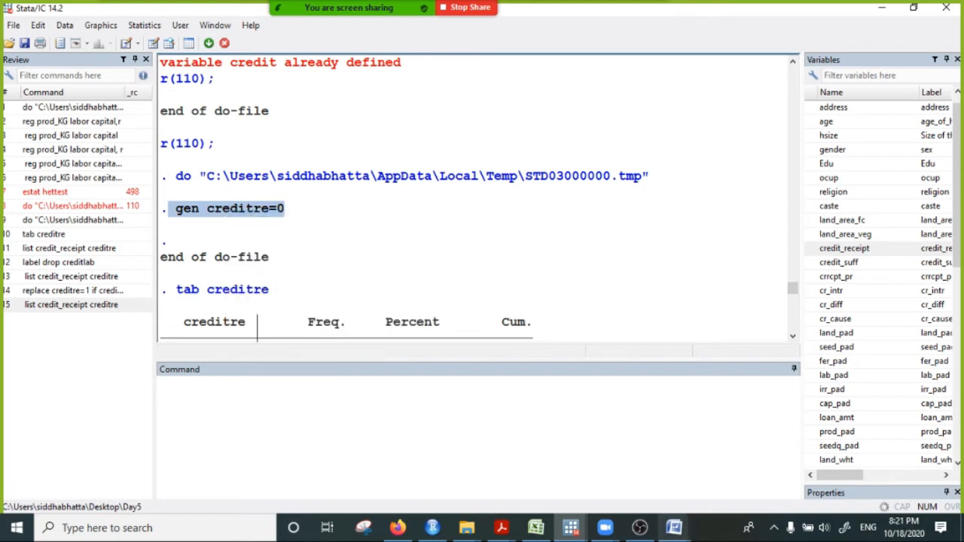
- Open the Zoom meeting chat and send the copied command gen creditre=0 to everyone
mouse_move(573, 529)
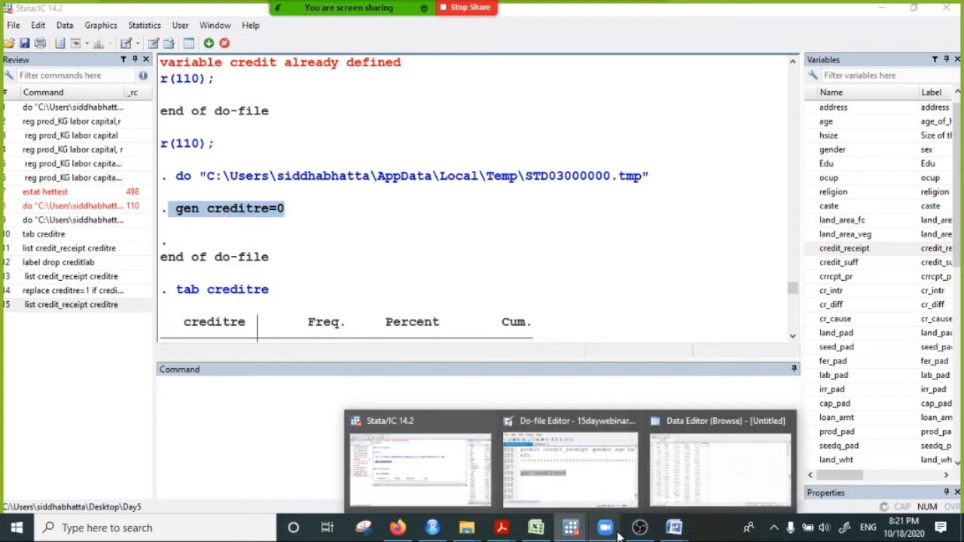
mouse_move(606, 529)
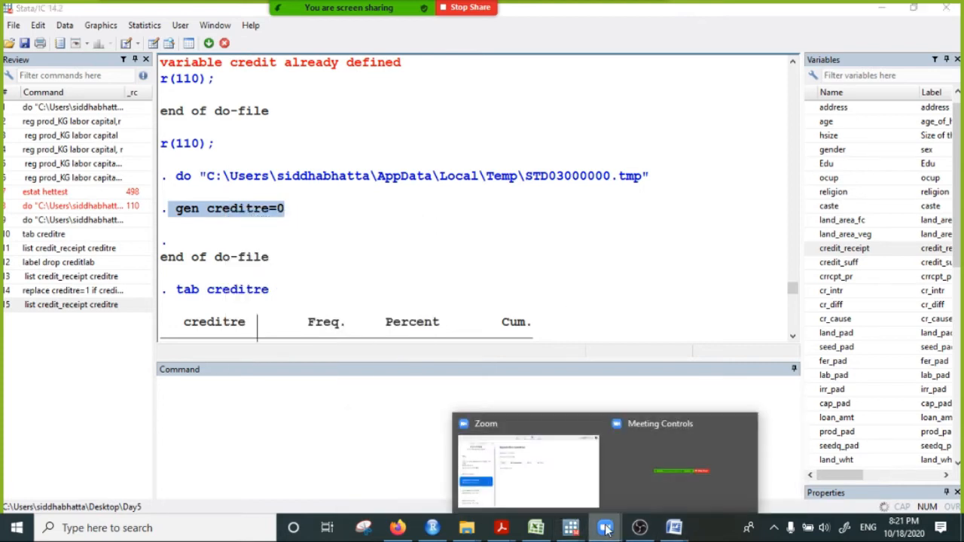
click(541, 479)
mouse_move(527, 4)
click(637, 28)
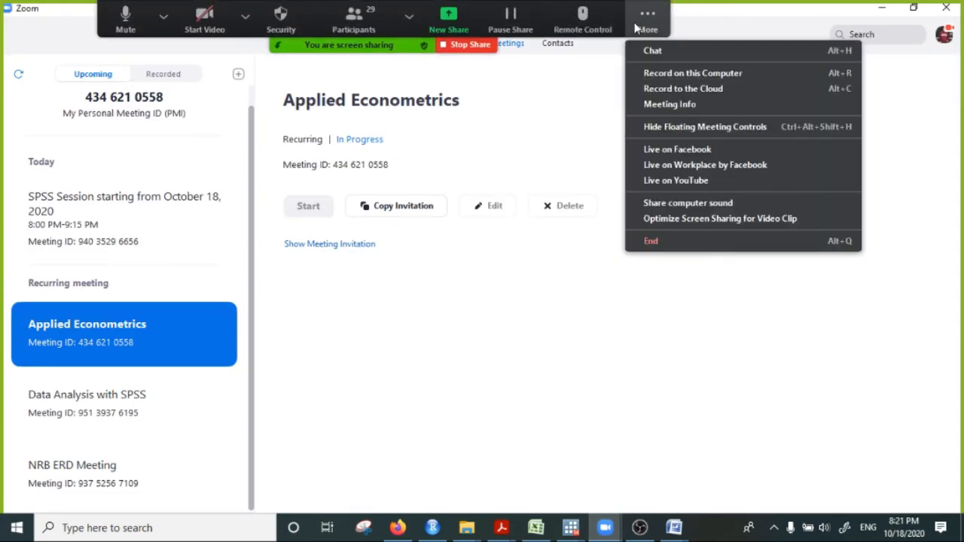
click(656, 51)
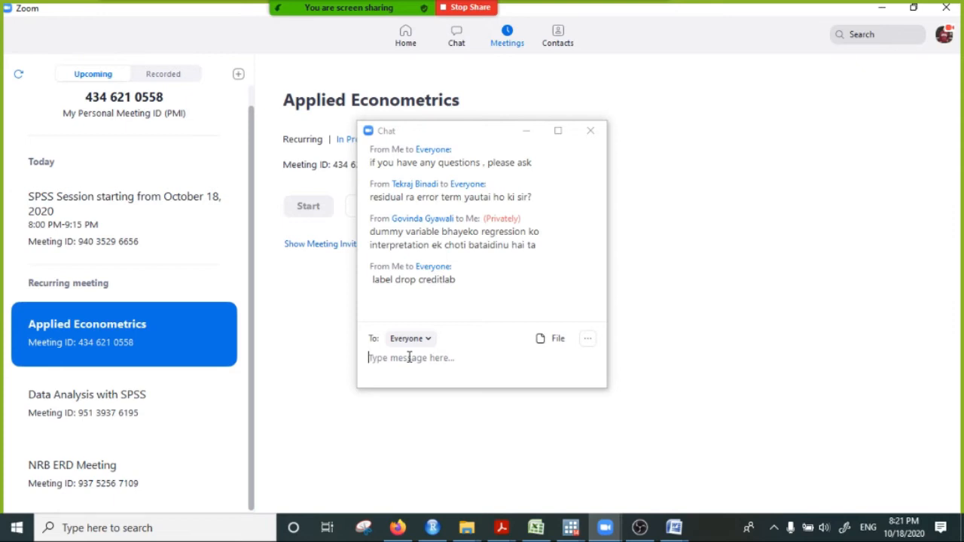
click(389, 358)
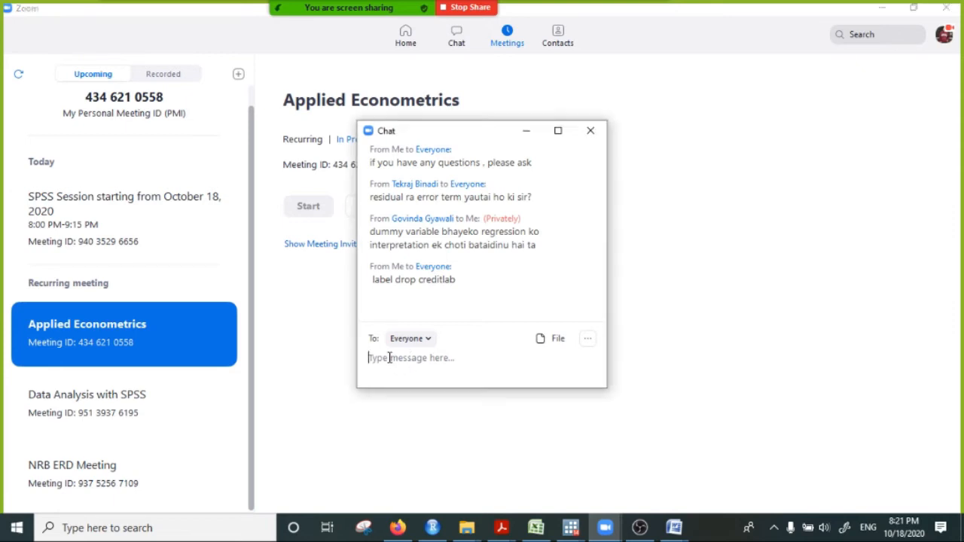
text(gen creditre=0)
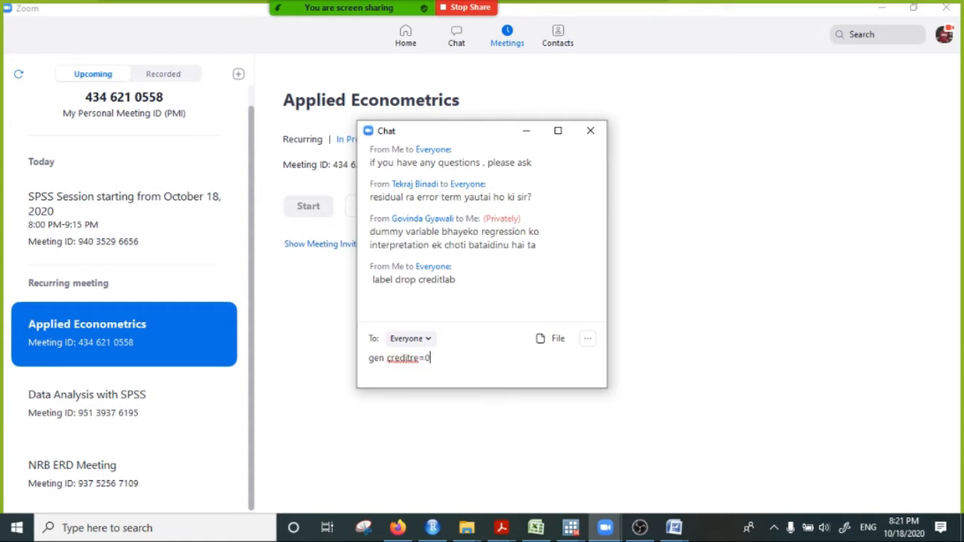
key(Return)
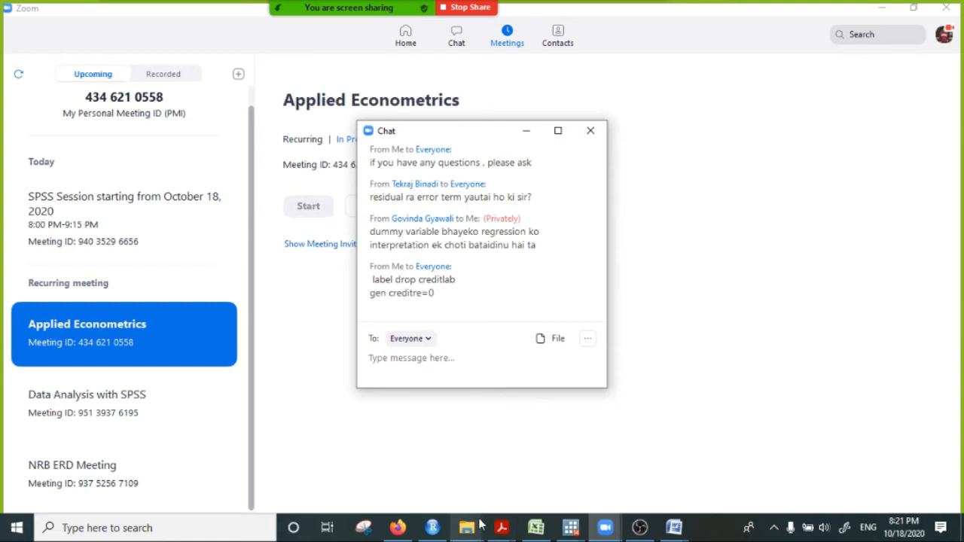
- Return to the Stata results with the chat minimized and copy the command replace creditre=1 if credit_receipt==0
click(571, 527)
click(429, 466)
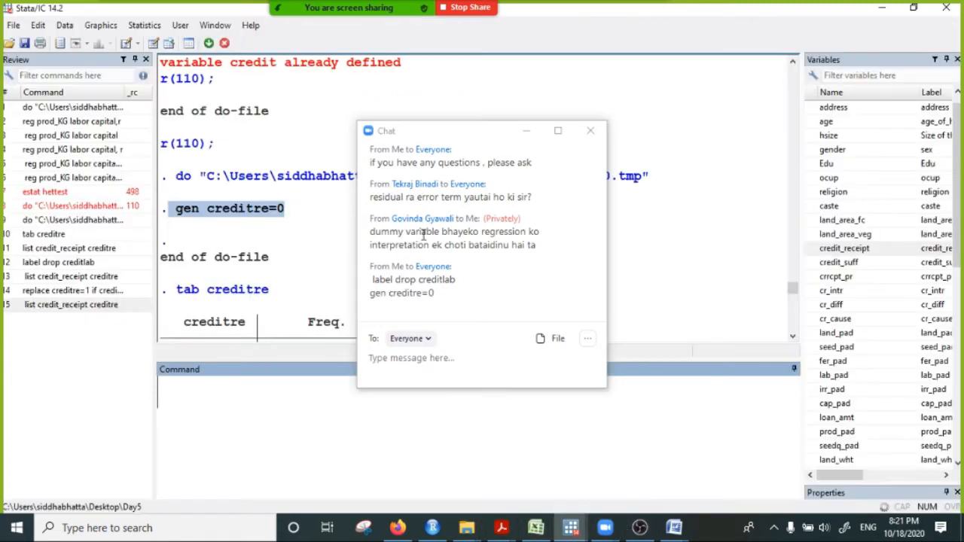
click(526, 130)
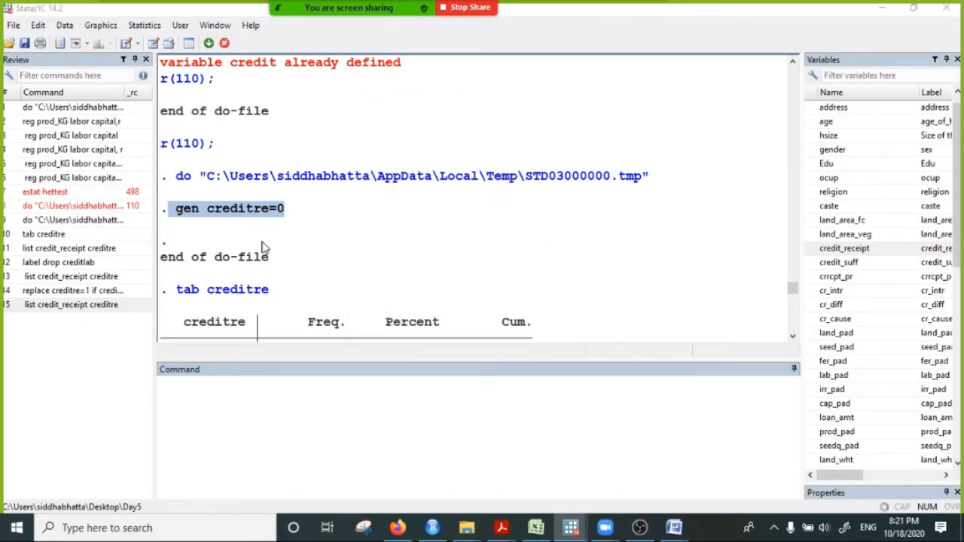
scroll(263, 251, down, 20)
scroll(317, 307, down, 20)
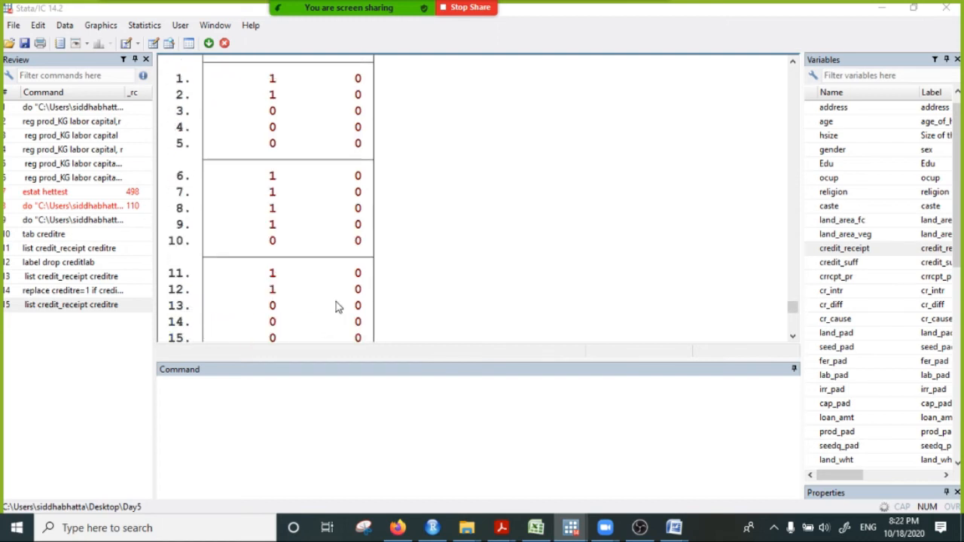
scroll(351, 317, up, 20)
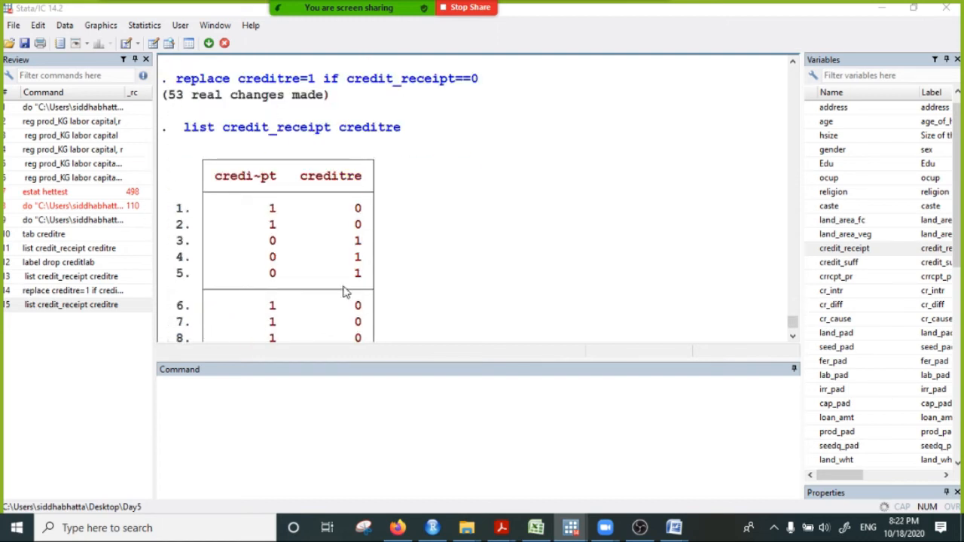
drag(175, 78, 516, 79)
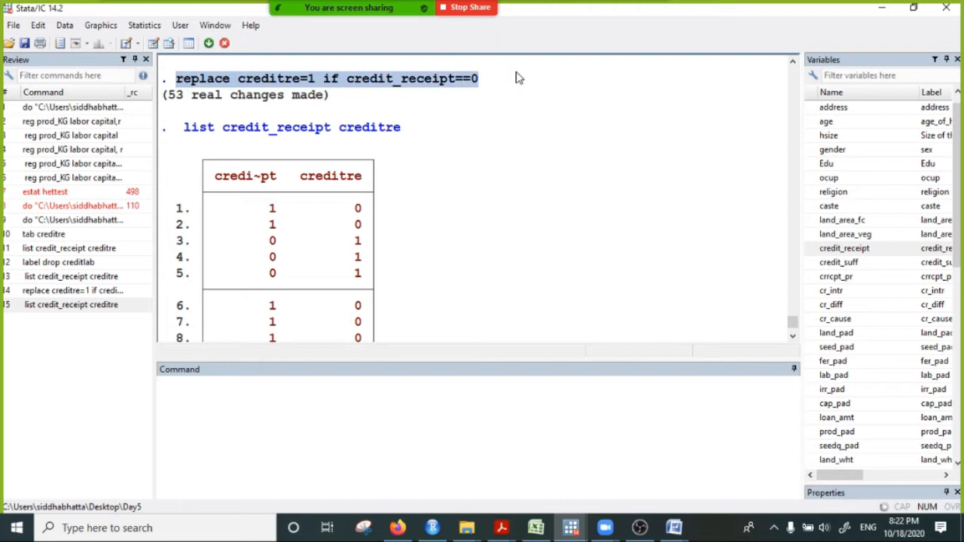
right_click(442, 78)
click(456, 83)
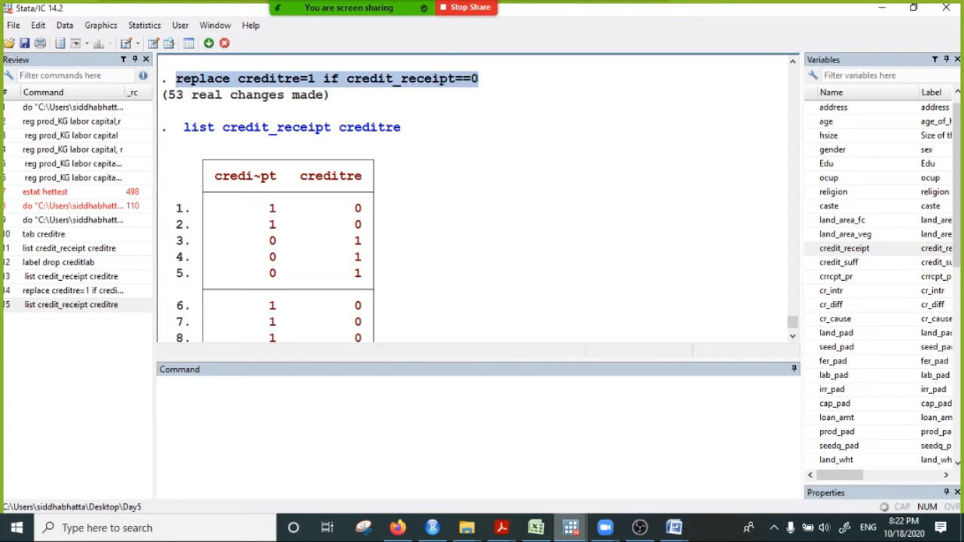
- Send the copied command replace creditre=1 if credit_receipt==0 to everyone in the Zoom meeting chat
mouse_move(574, 532)
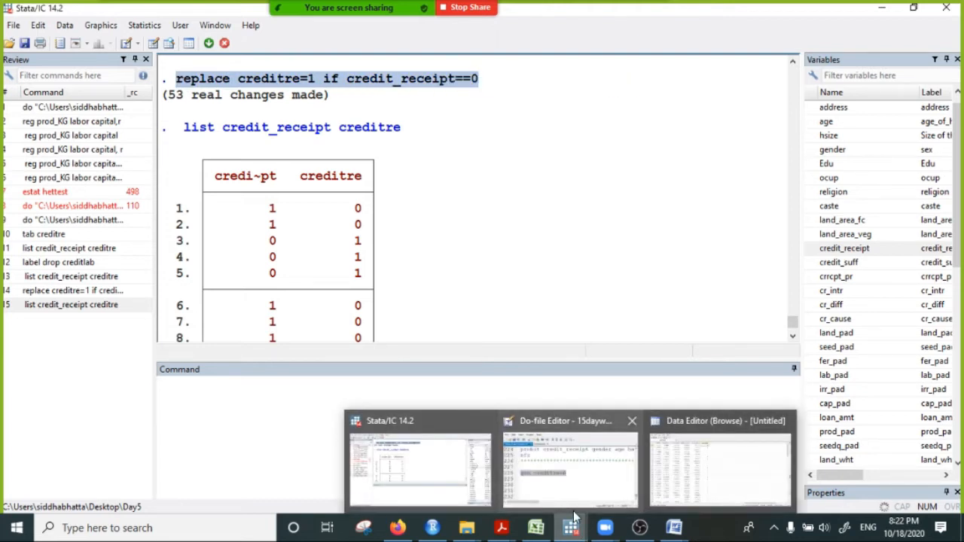
mouse_move(682, 530)
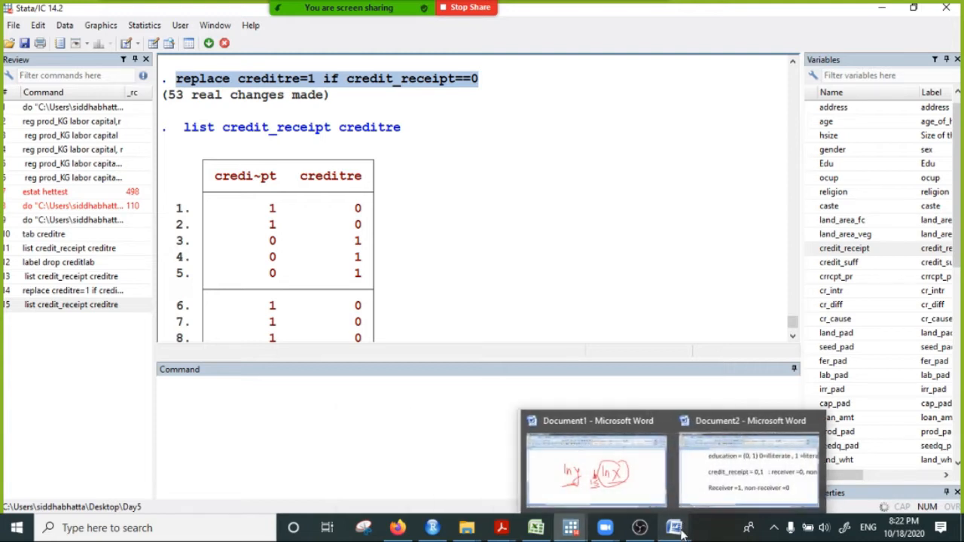
mouse_move(606, 531)
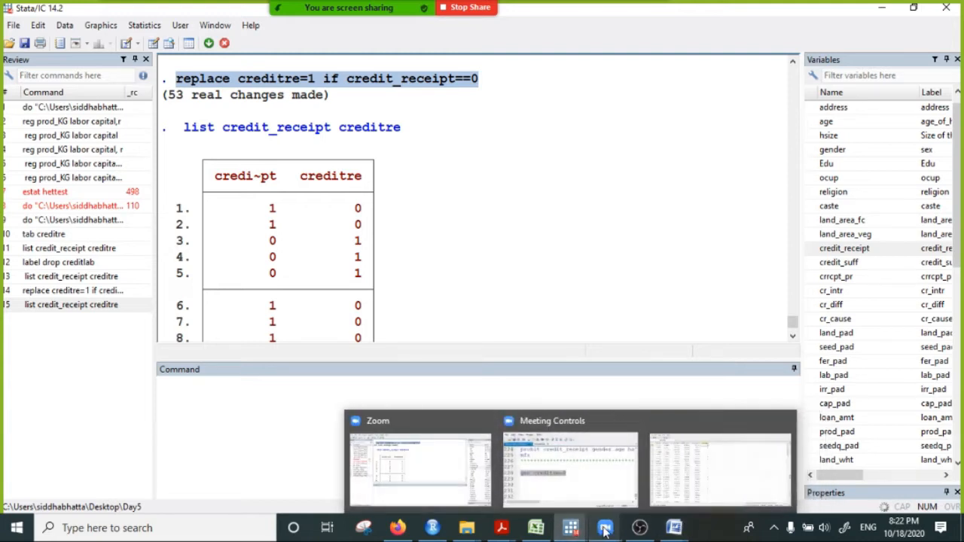
click(555, 456)
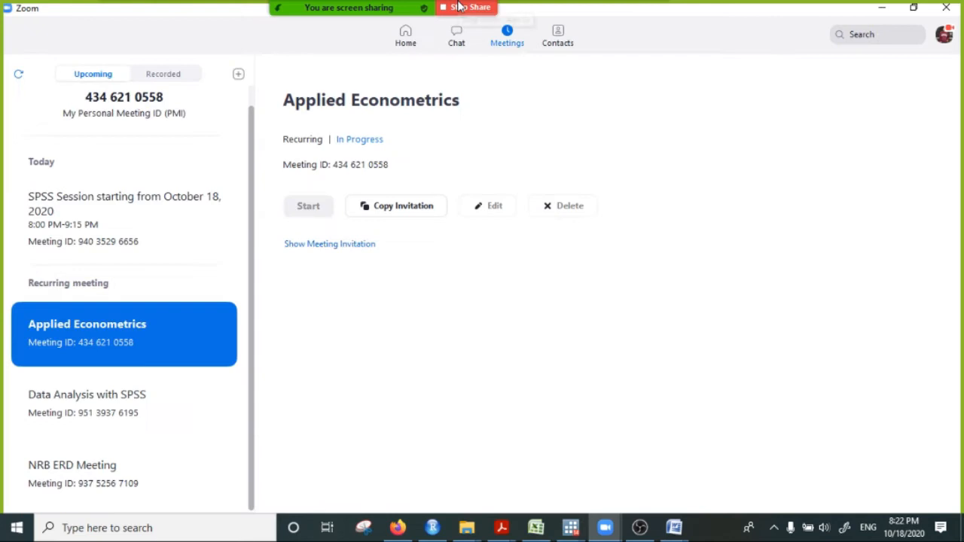
click(649, 15)
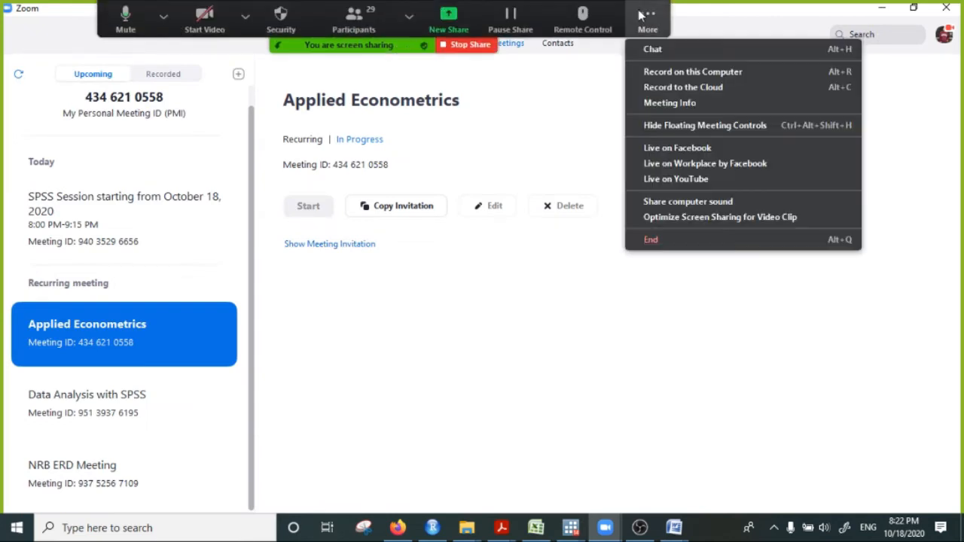
click(663, 49)
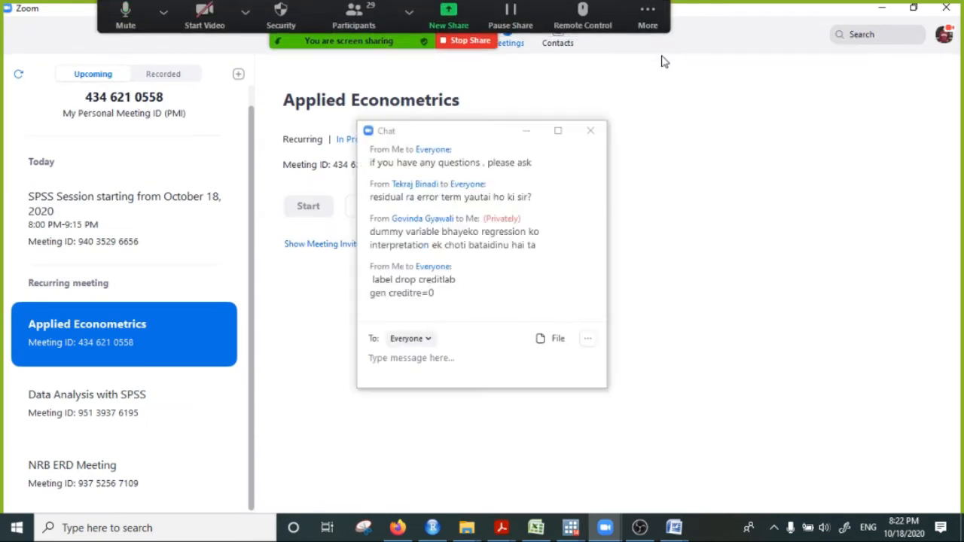
click(371, 358)
key(ctrl+v)
key(Return)
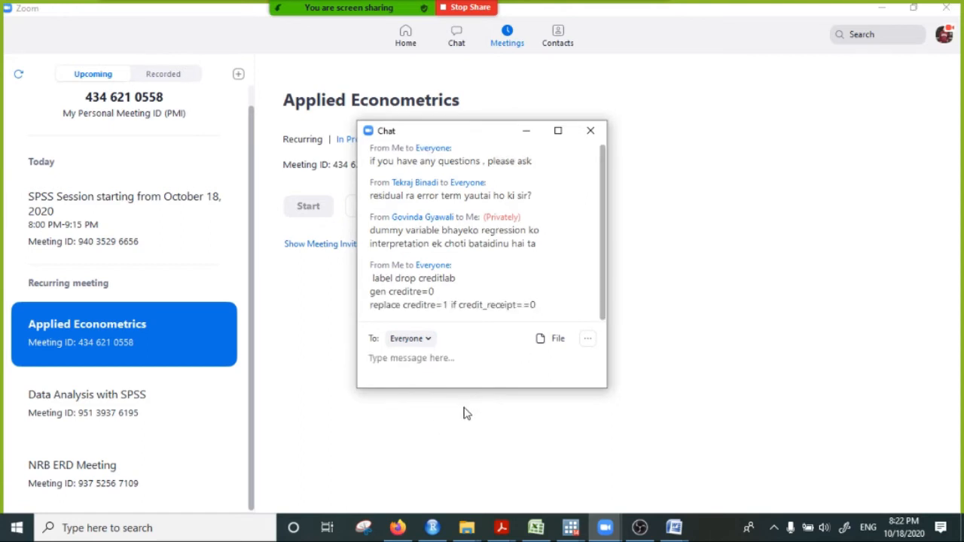
- Return to the Stata results with the chat minimized and copy the command list credit_receipt creditre
click(571, 527)
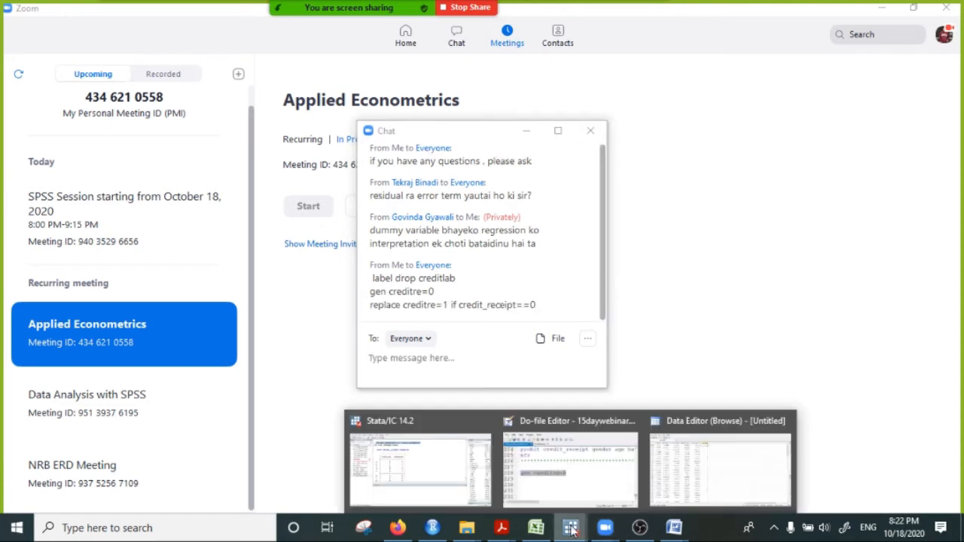
click(539, 471)
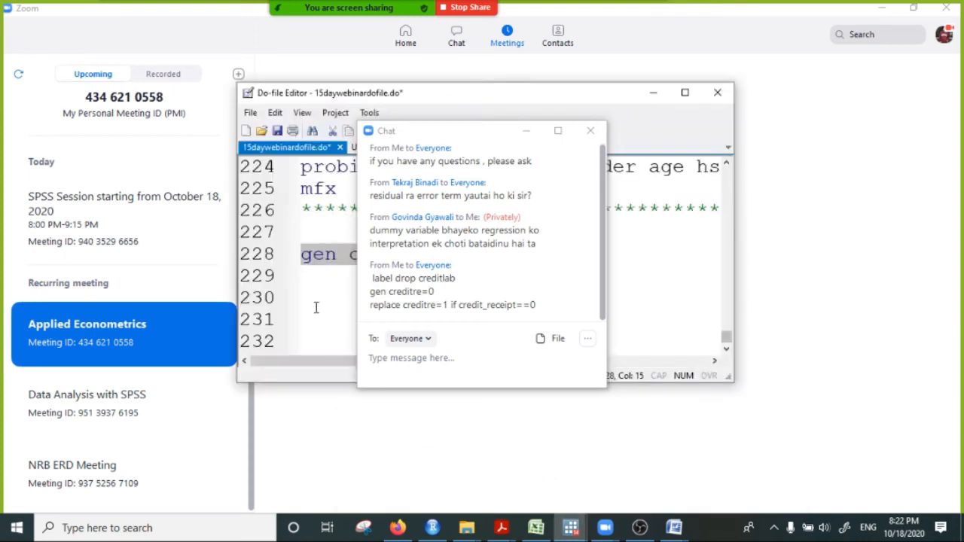
click(571, 528)
click(434, 467)
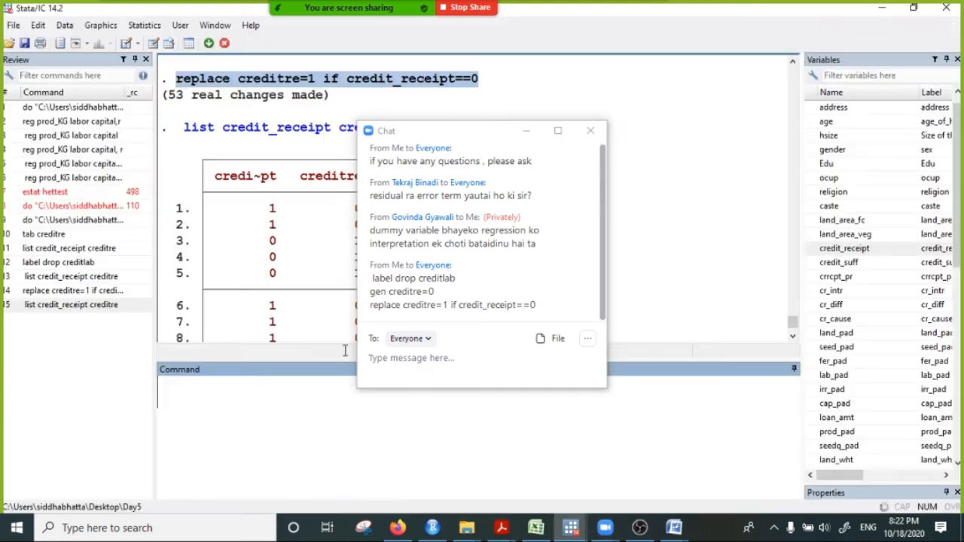
click(525, 131)
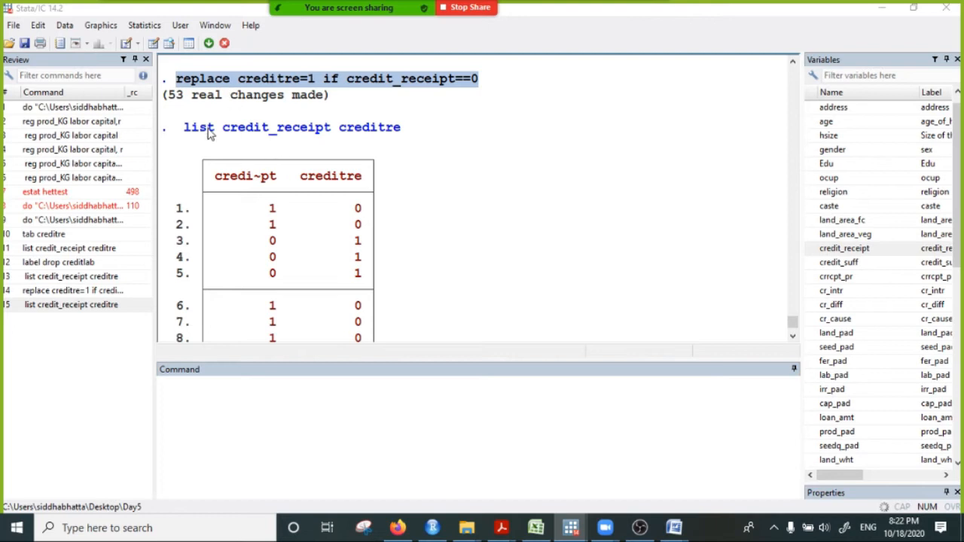
drag(187, 130, 415, 133)
right_click(374, 130)
click(410, 137)
- Send the copied list credit_receipt creditre command to everyone in the Zoom meeting chat and minimize the chat window
click(573, 529)
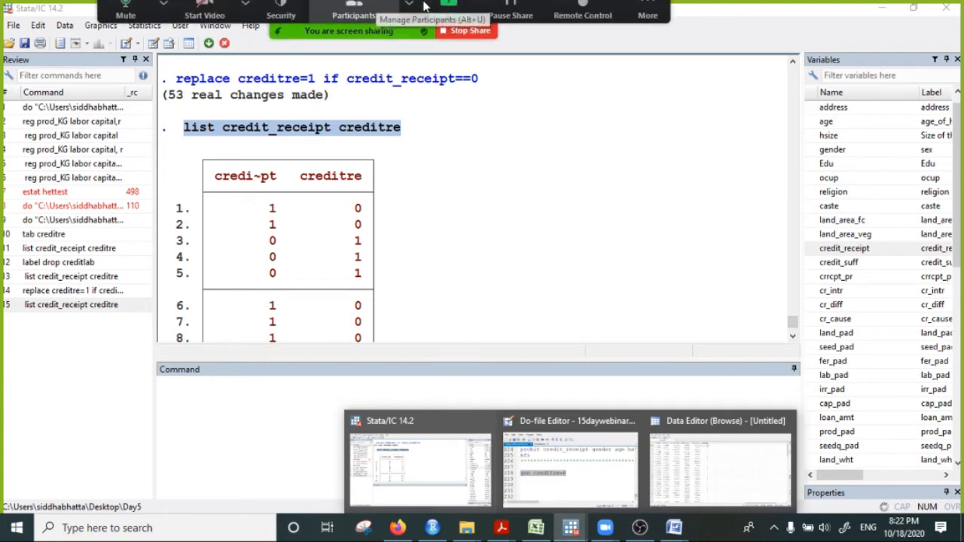
click(648, 10)
click(663, 55)
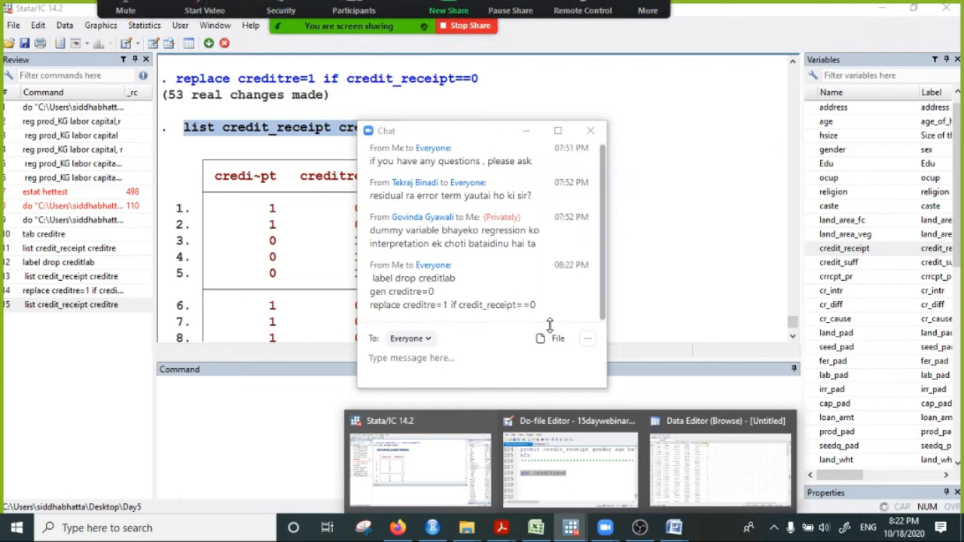
click(426, 360)
key(ctrl+v)
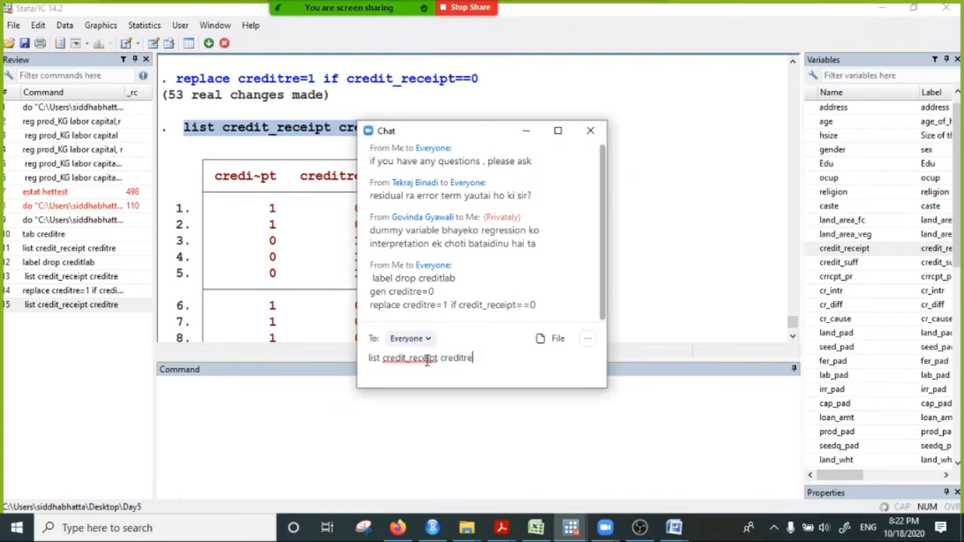
key(Return)
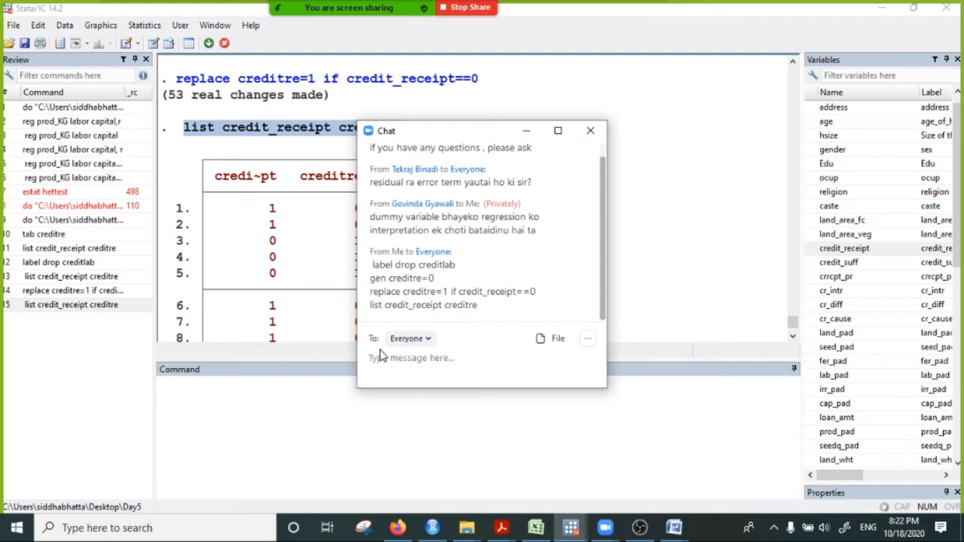
click(523, 134)
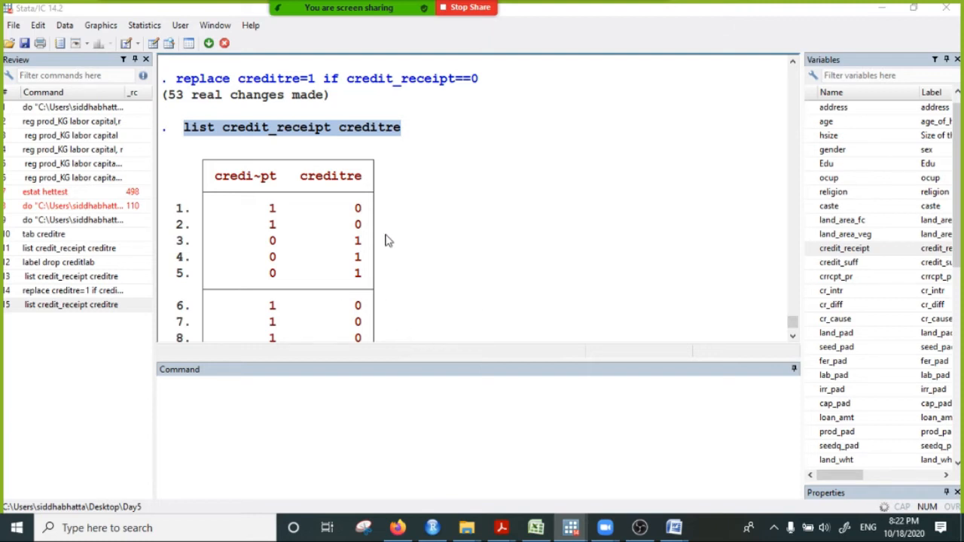
- Continue the paused listing in Stata and compare the credit_receipt and creditre values up to observation 59
scroll(385, 241, down, 6)
click(197, 322)
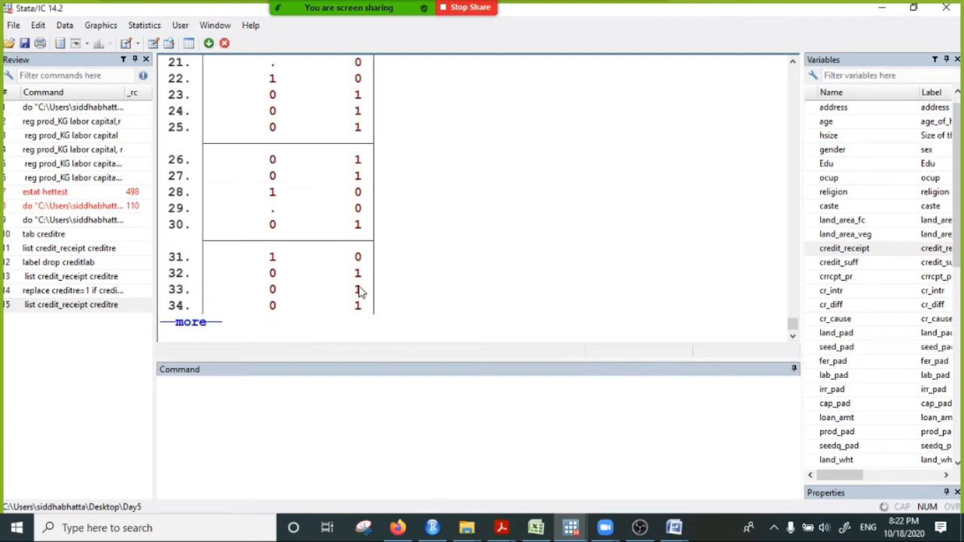
click(208, 324)
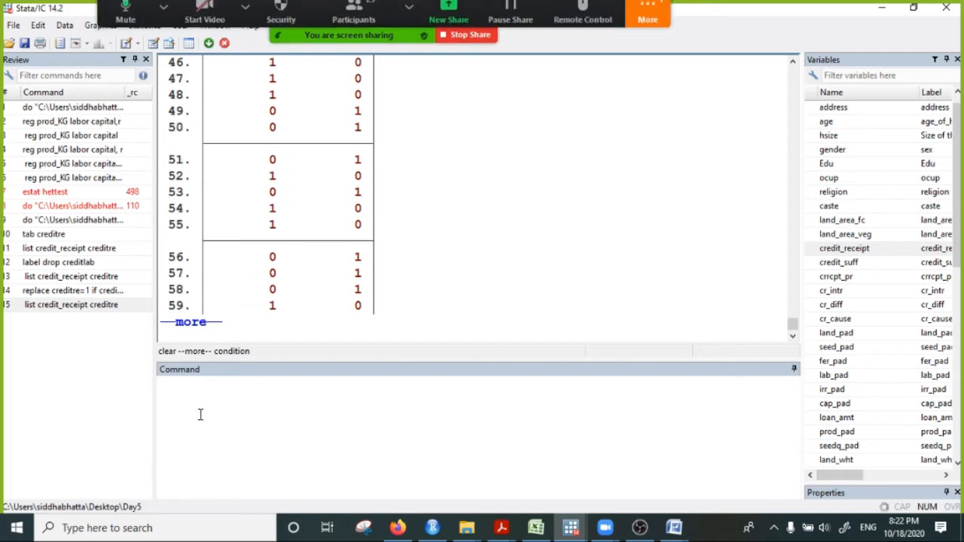
click(207, 385)
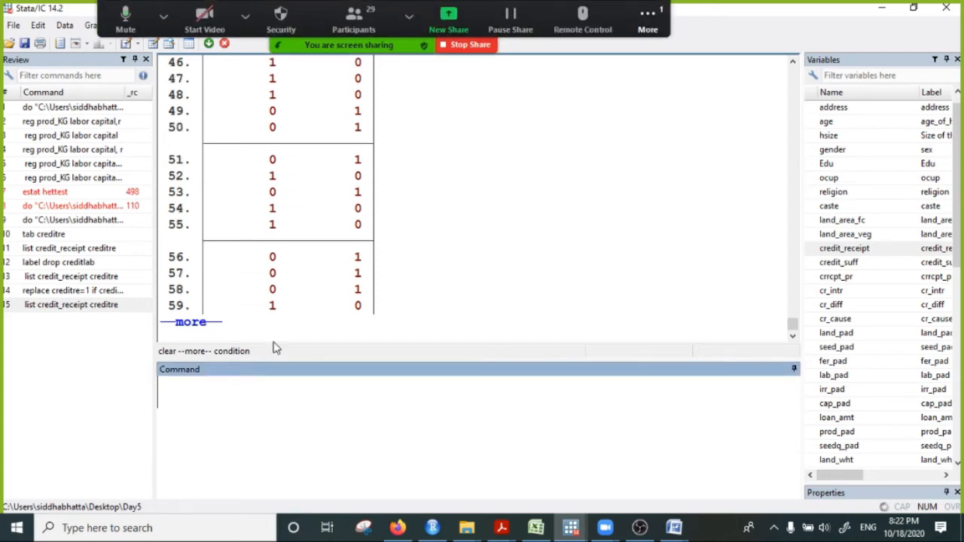
- Read the newest message in the Zoom meeting chat and advance the paused Stata listing to observation 71
click(658, 24)
click(659, 51)
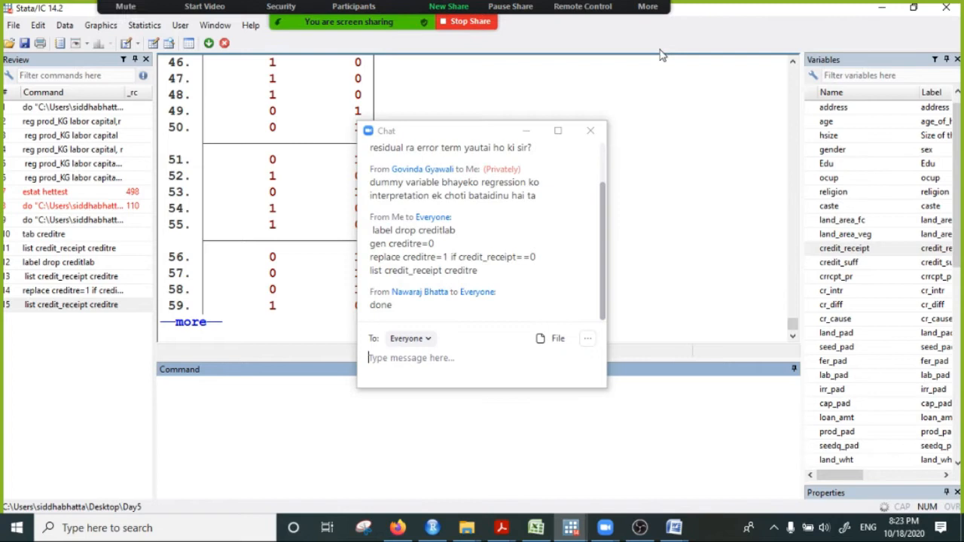
click(526, 133)
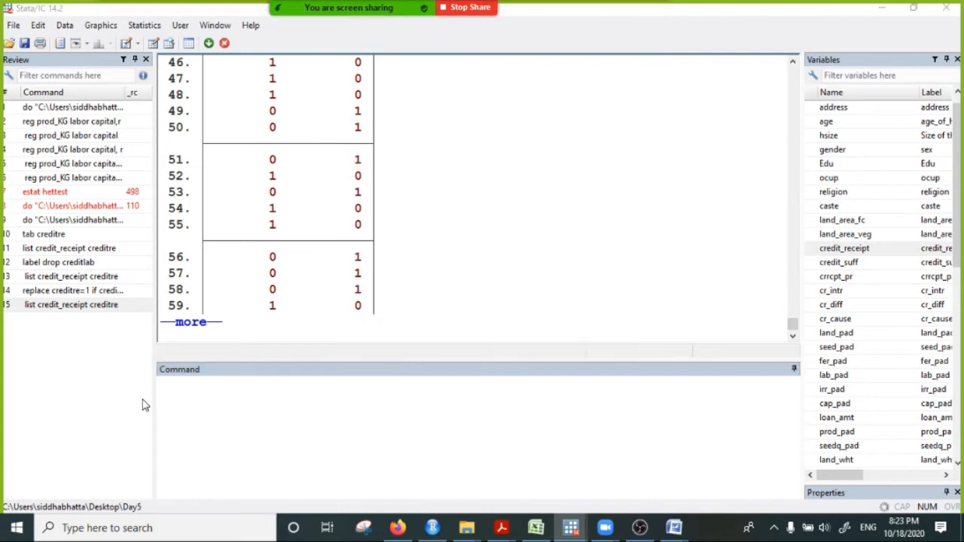
click(196, 322)
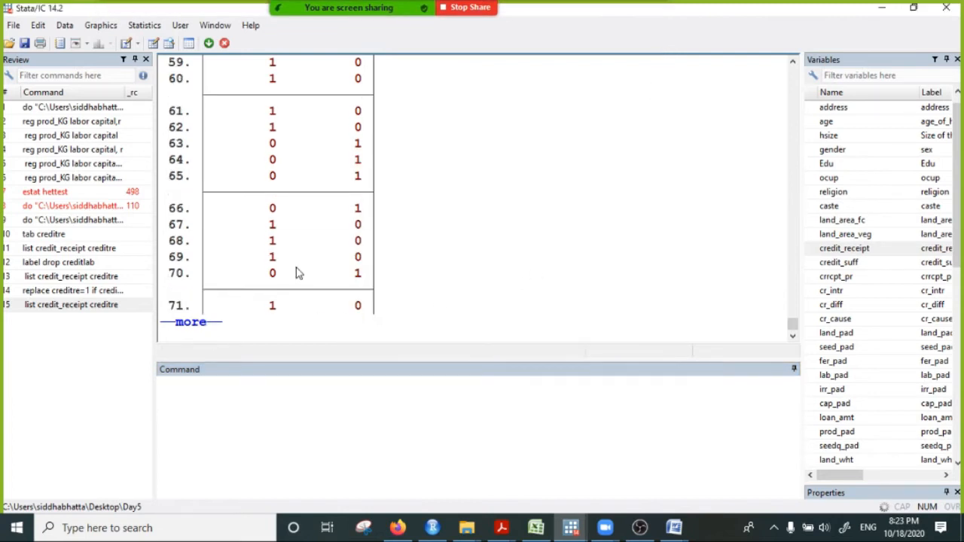
- Continue the paused listing of credit_receipt and creditre through to the final observation
click(199, 324)
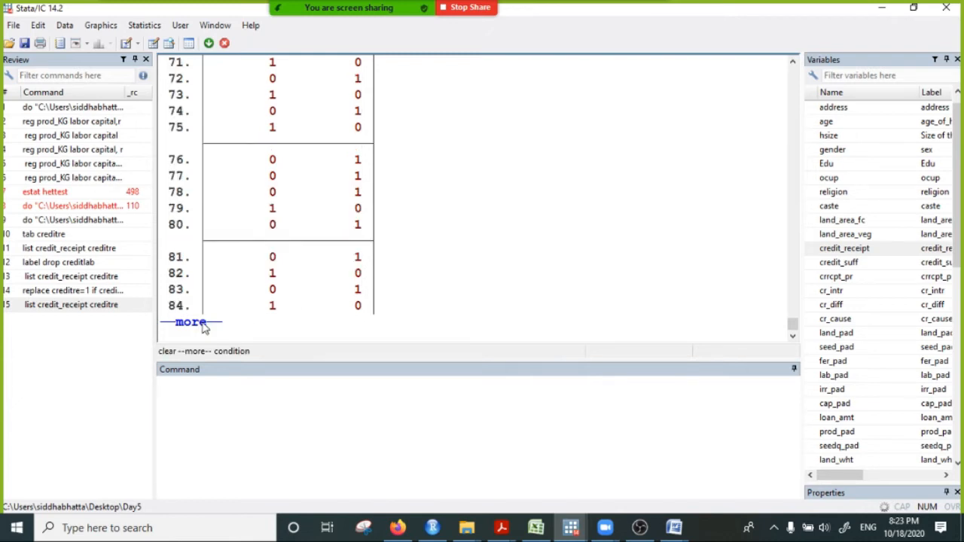
click(200, 325)
click(211, 399)
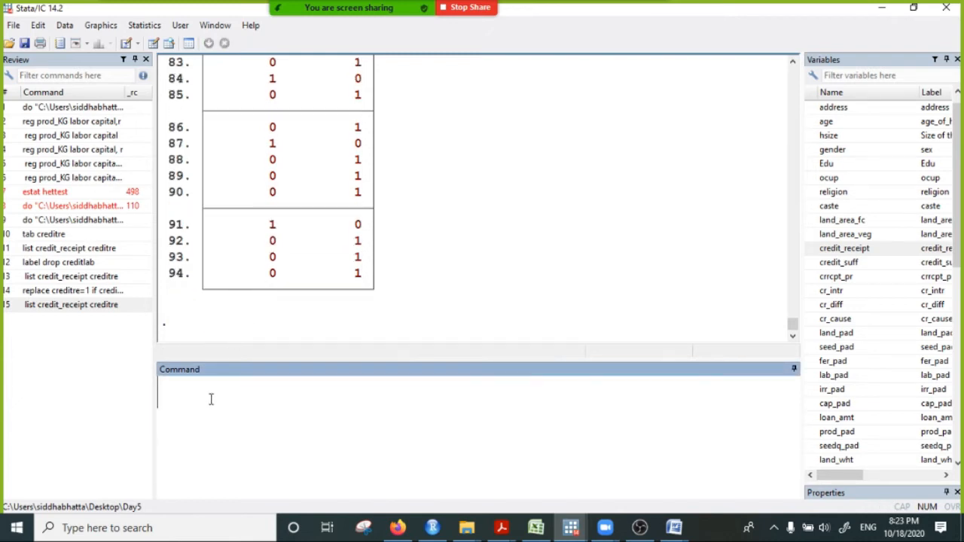
text(reg cred)
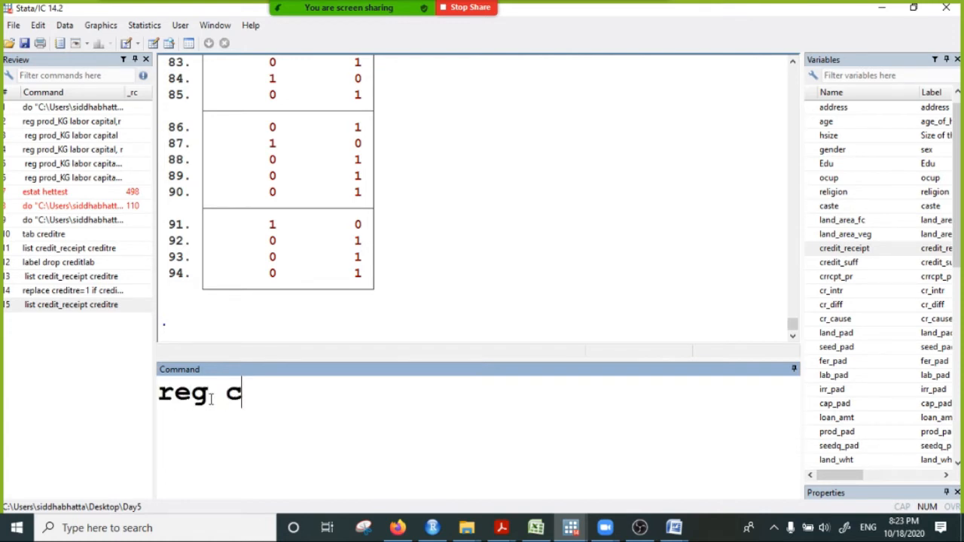
key(BackSpace)
key(BackSpace)
text(re)
key(BackSpace)
key(BackSpace)
text(redit)
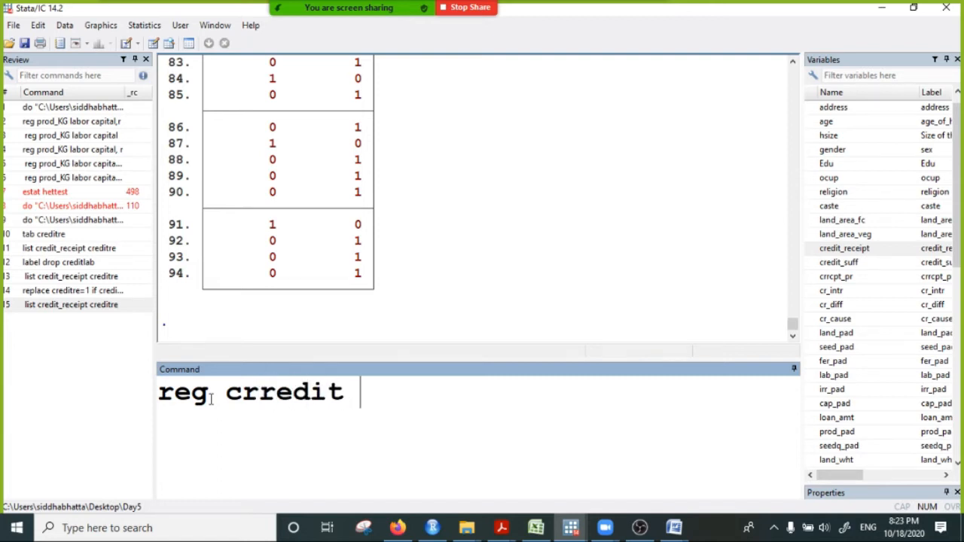
key(BackSpace)
key(BackSpace)
key(BackSpace)
key(BackSpace)
key(BackSpace)
text(e)
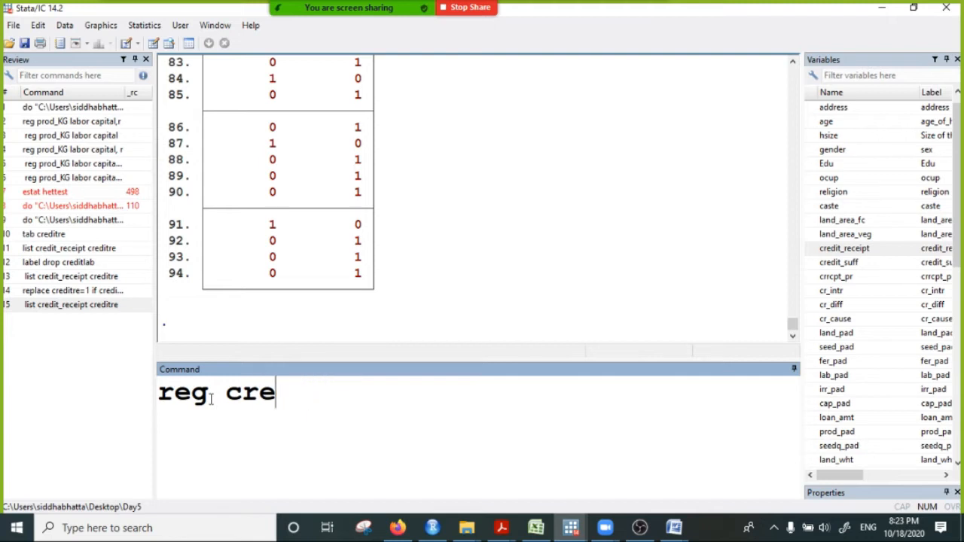
text(ditre)
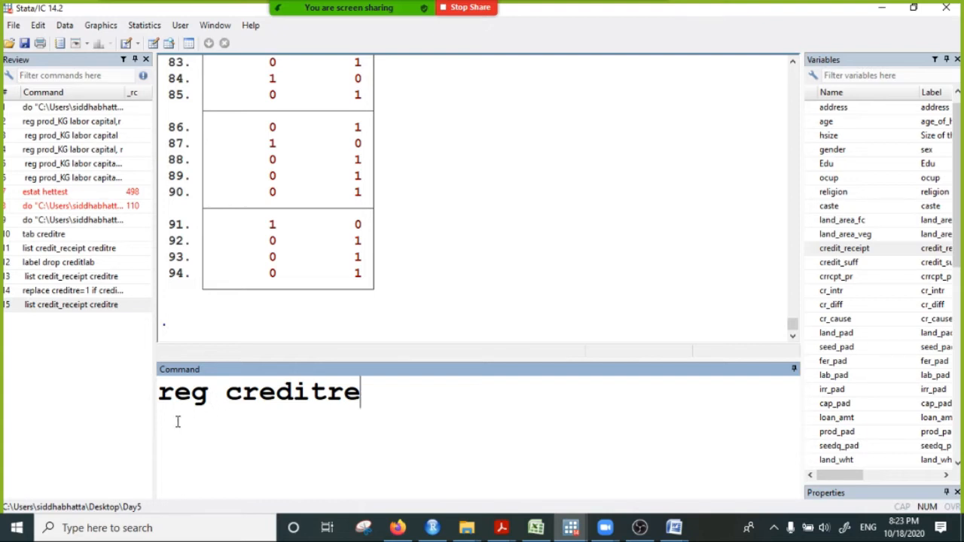
drag(377, 397, 86, 400)
key(BackSpace)
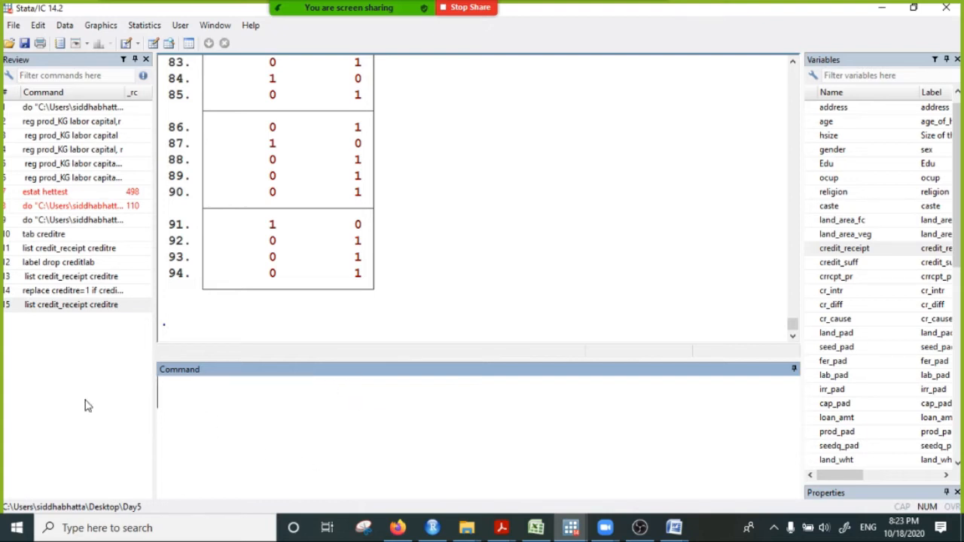
- Tabulate the frequencies of creditre with the command tab creditre
text(tab)
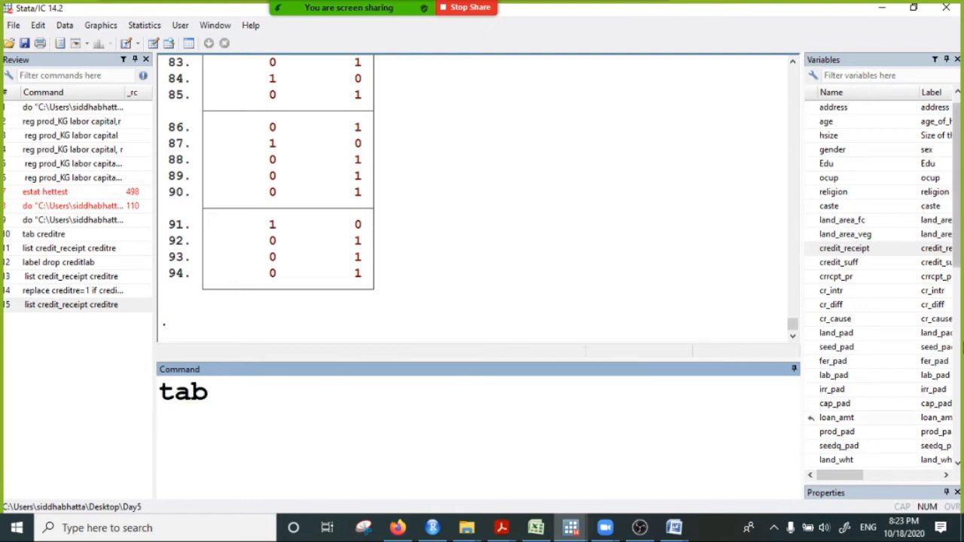
scroll(888, 329, down, 8)
scroll(887, 328, down, 2)
double_click(837, 461)
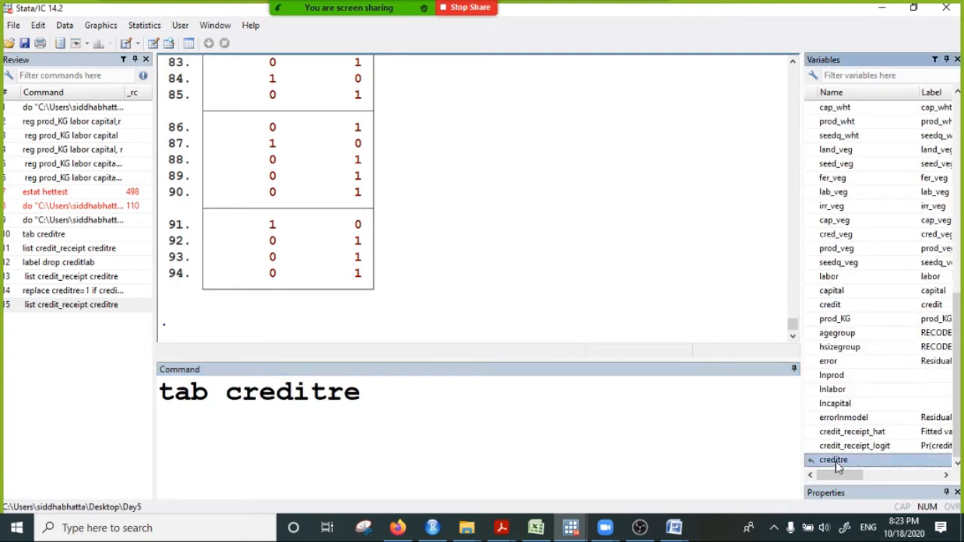
key(Return)
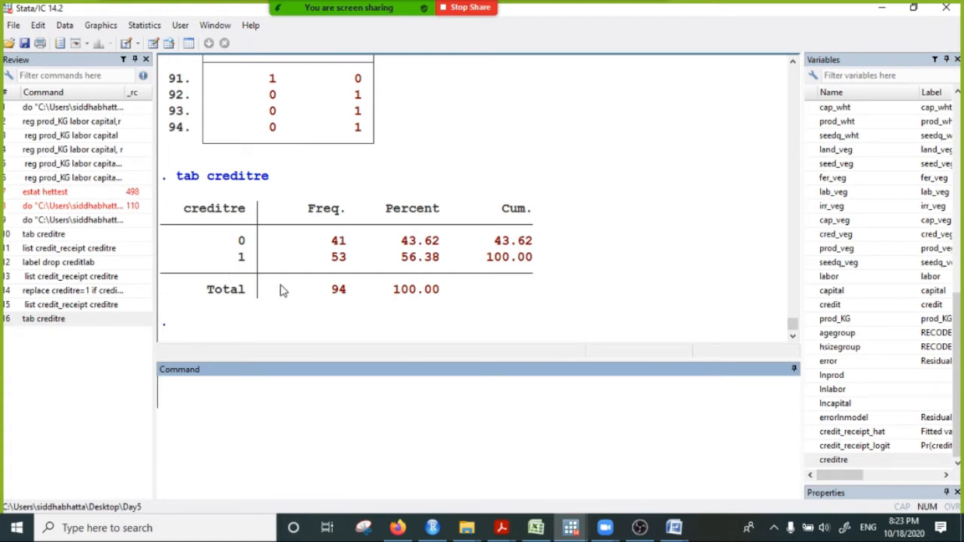
- Run a linear regression of creditre on age, hsize and prod_KG with the command reg creditre age hsize prod_KG
text(reg reg creditre)
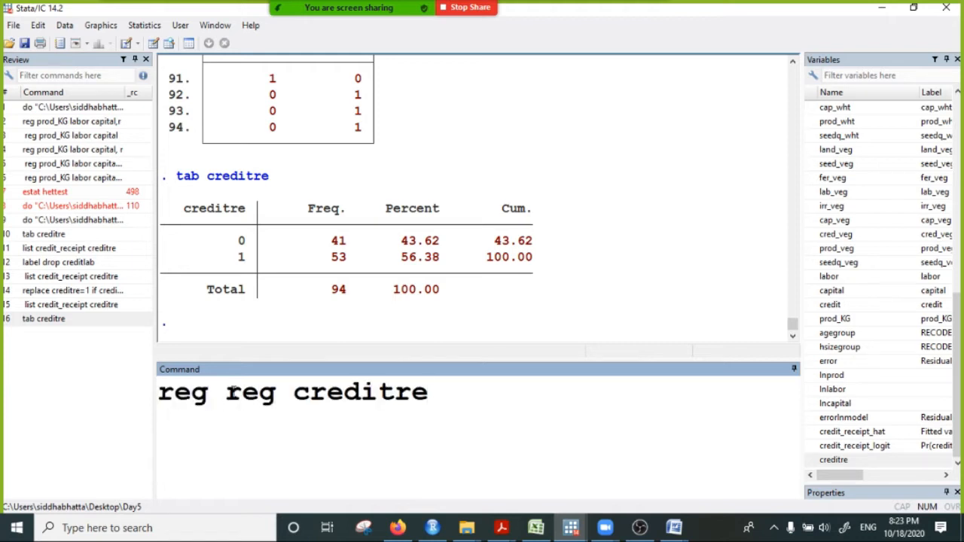
drag(225, 406, 292, 393)
key(BackSpace)
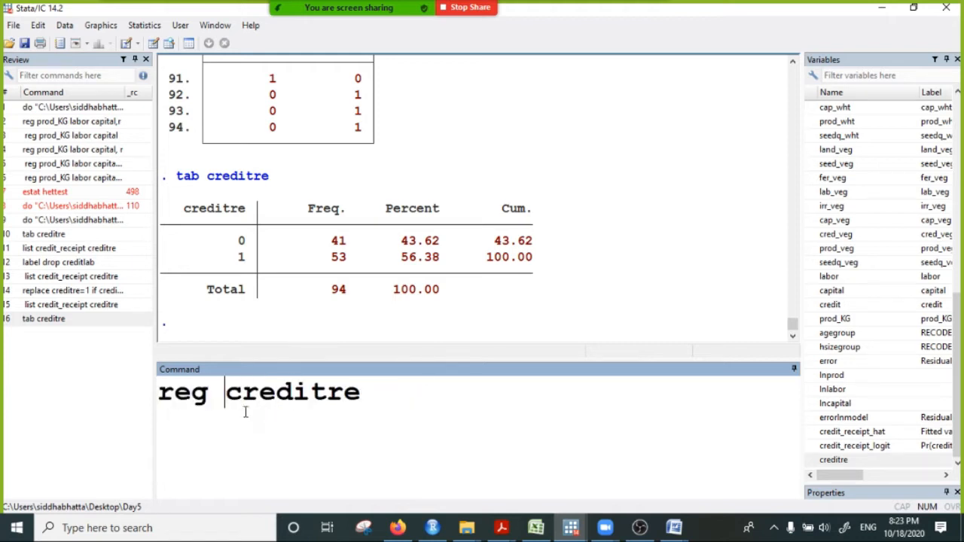
click(389, 398)
text(age)
drag(957, 305, 961, 107)
text(hsize)
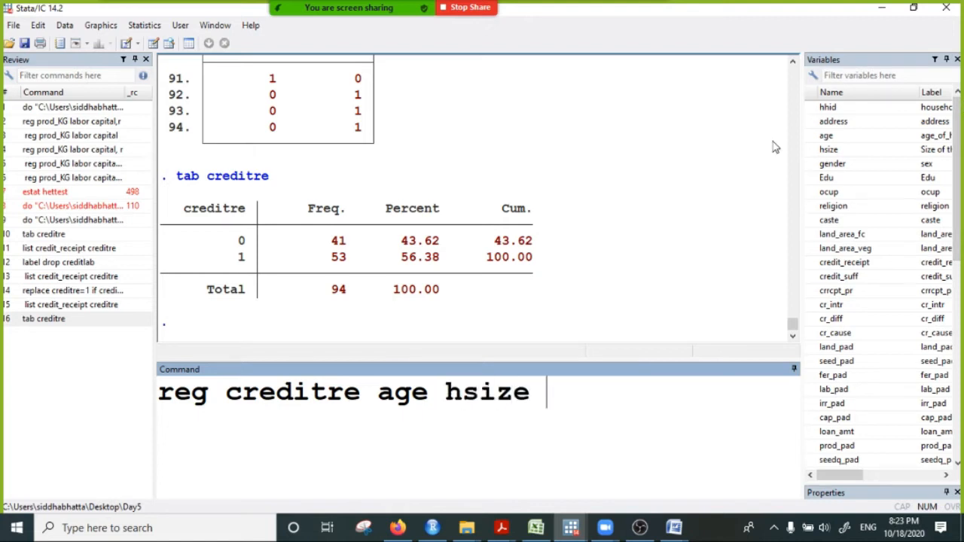
drag(958, 107, 957, 305)
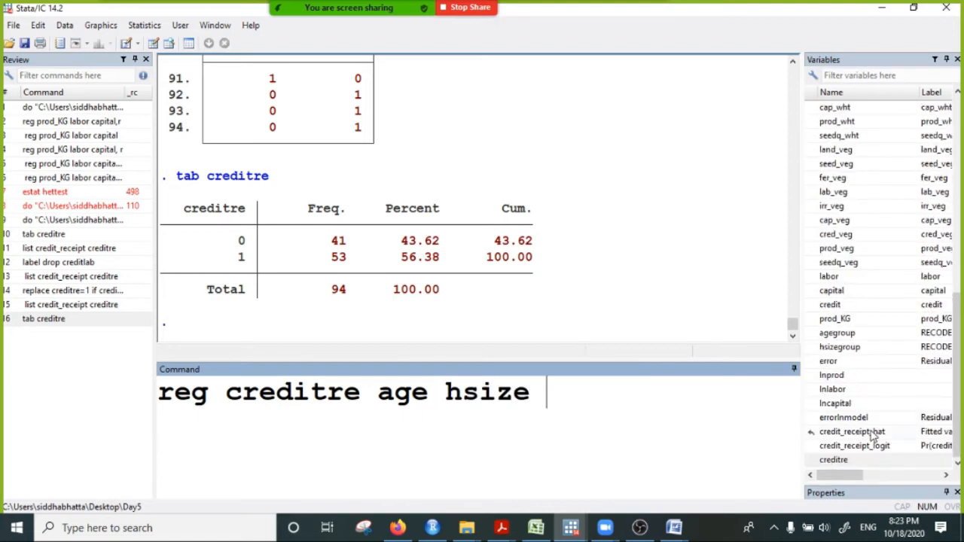
double_click(834, 320)
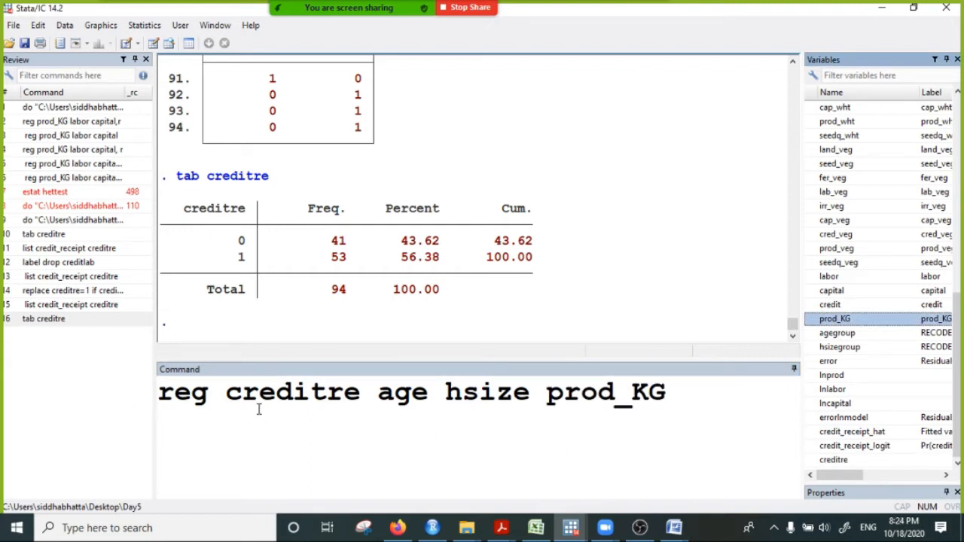
drag(243, 388, 350, 401)
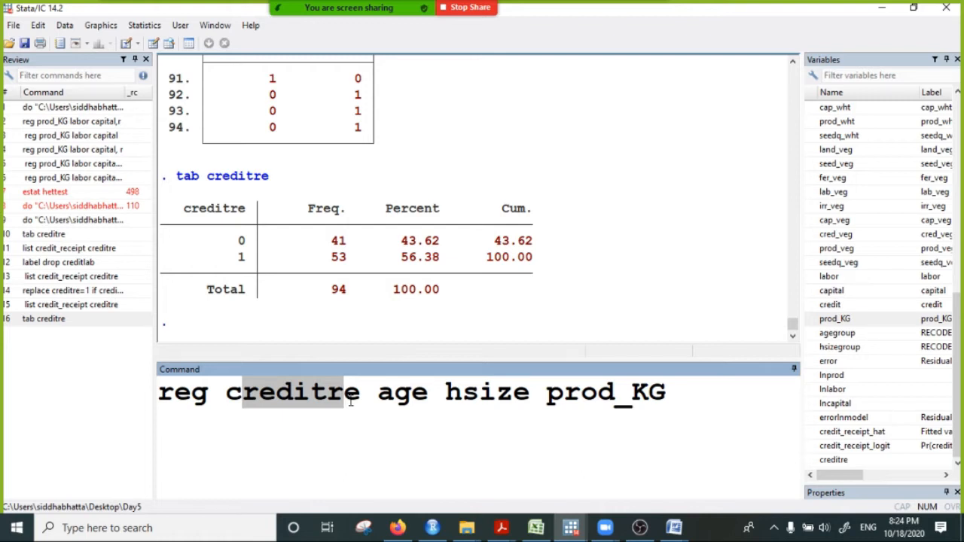
click(676, 385)
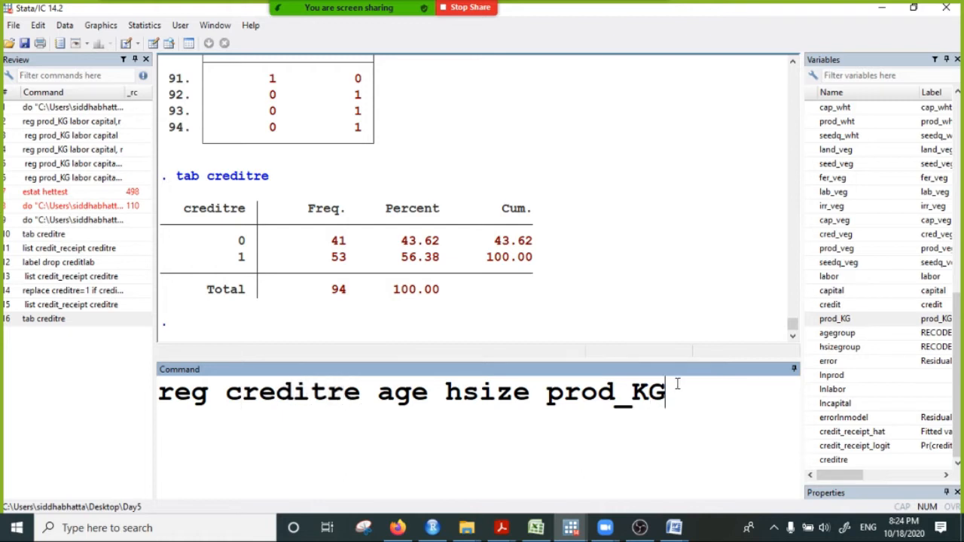
key(Return)
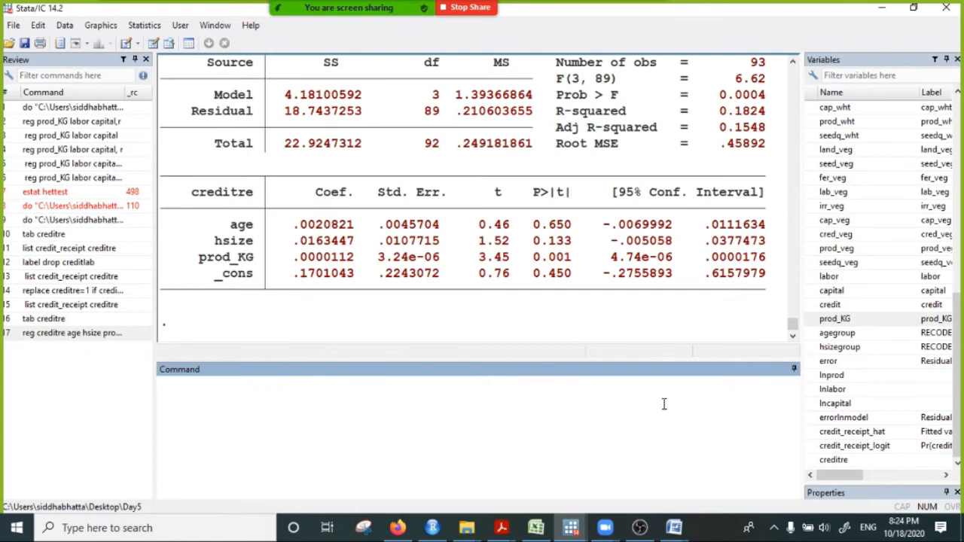
- Examine the coefficients and p-values of age, hsize and prod_KG in the creditre regression output
drag(306, 228, 347, 294)
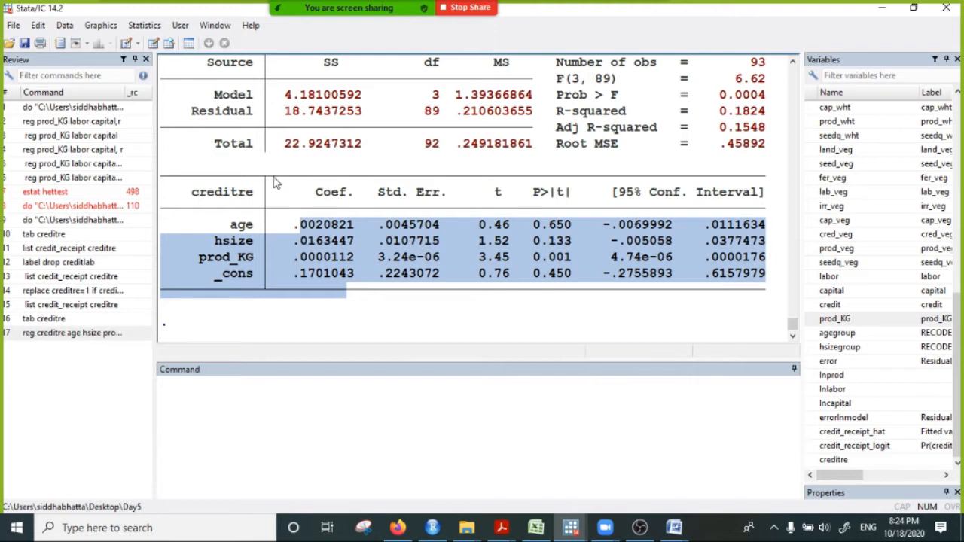
scroll(277, 183, up, 2)
scroll(301, 190, down, 2)
click(315, 229)
drag(286, 225, 365, 232)
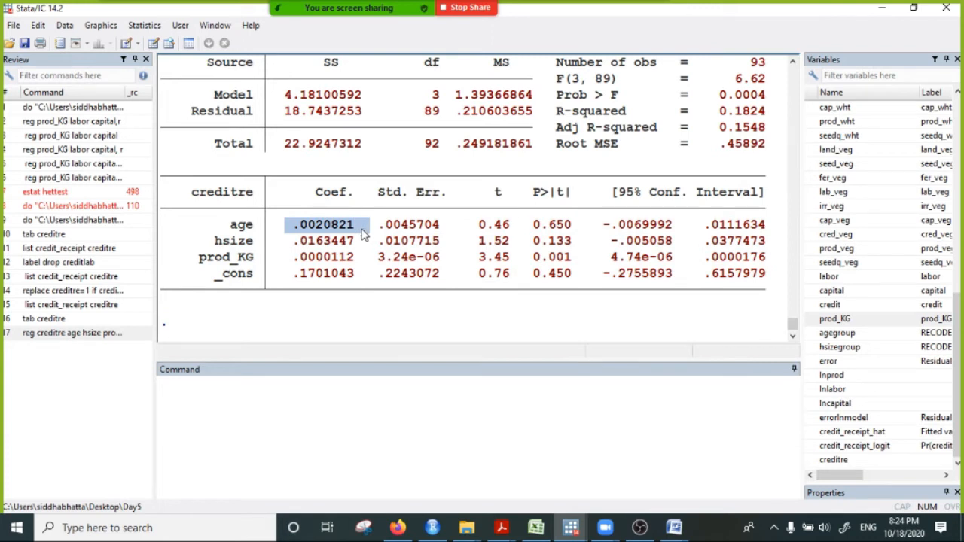
drag(527, 225, 573, 250)
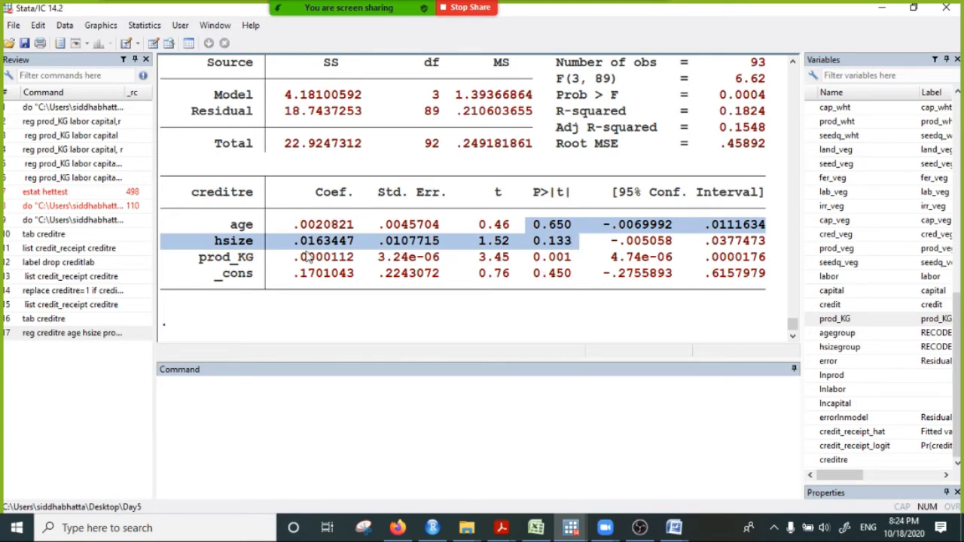
drag(231, 258, 280, 260)
click(329, 264)
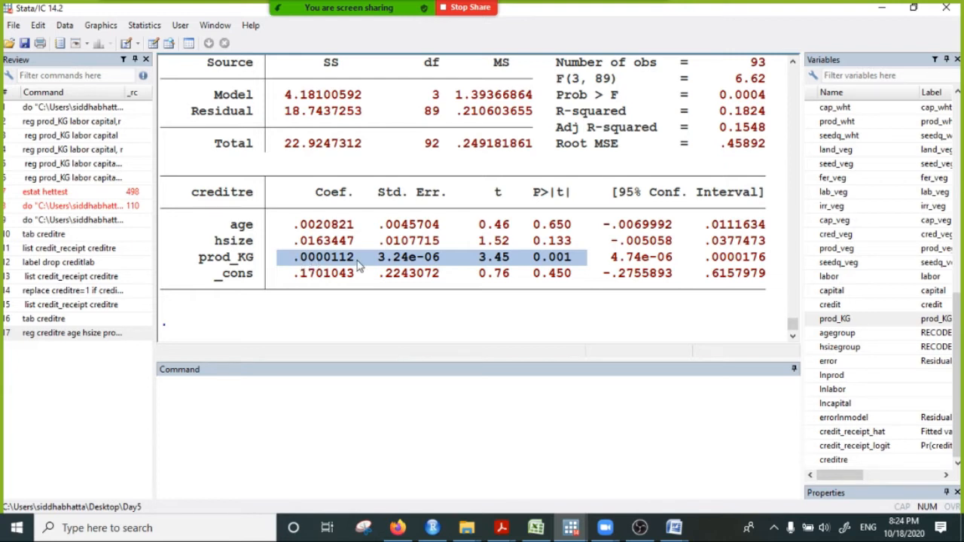
click(251, 386)
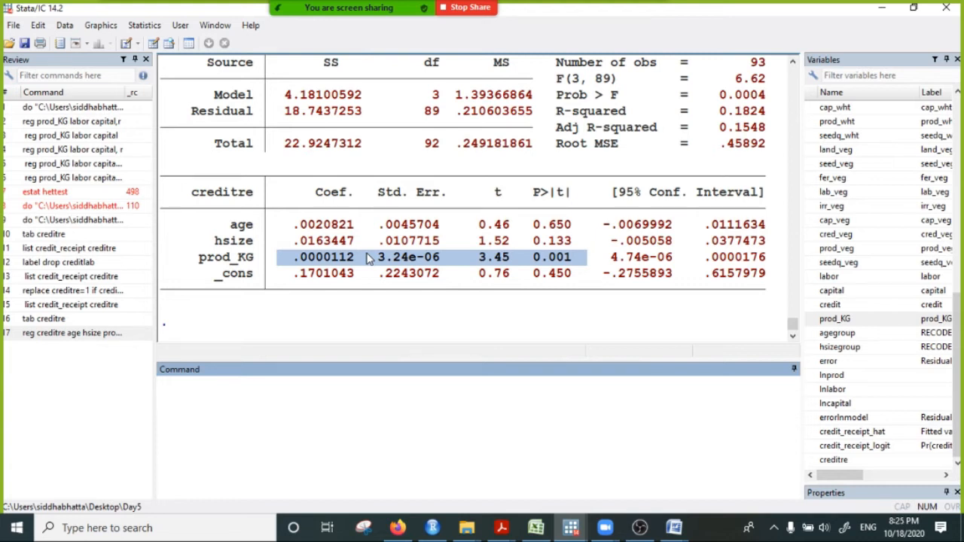
drag(310, 225, 351, 279)
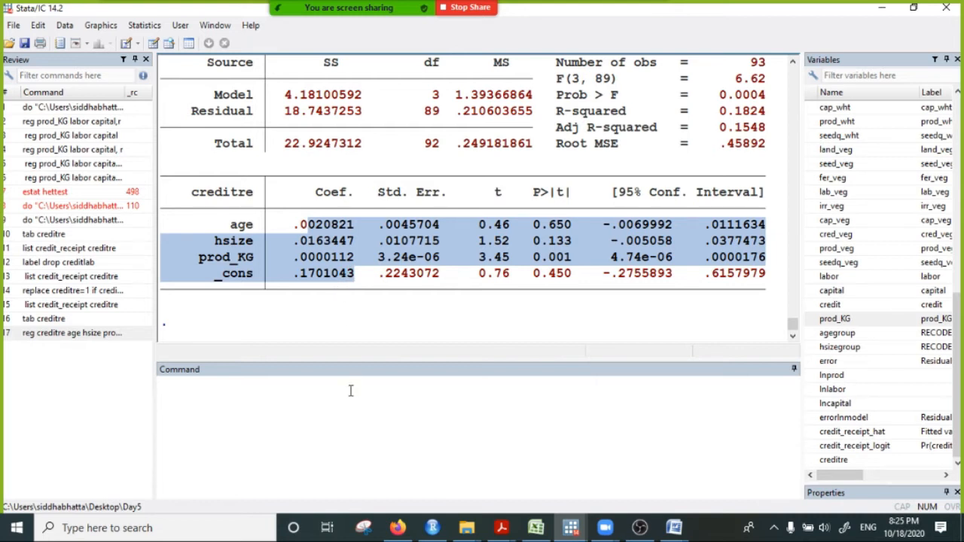
- Try to generate the fitted probabilities from the regression with the command predict, prob
click(327, 396)
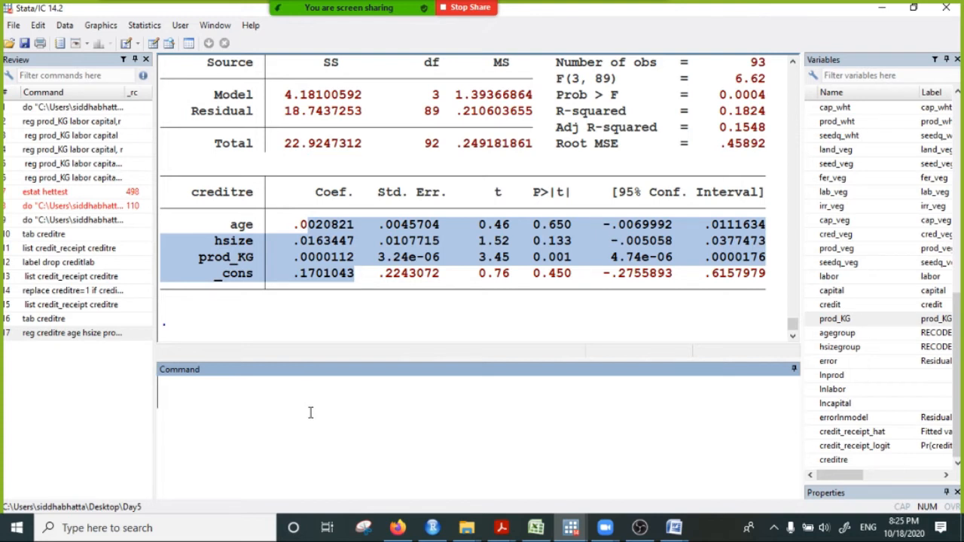
text(pred)
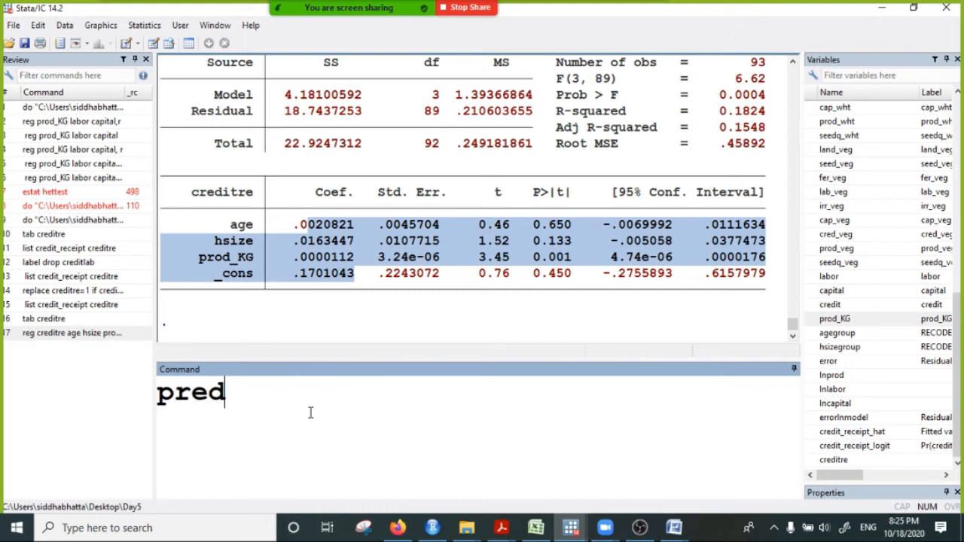
key(BackSpace)
key(BackSpace)
key(BackSpace)
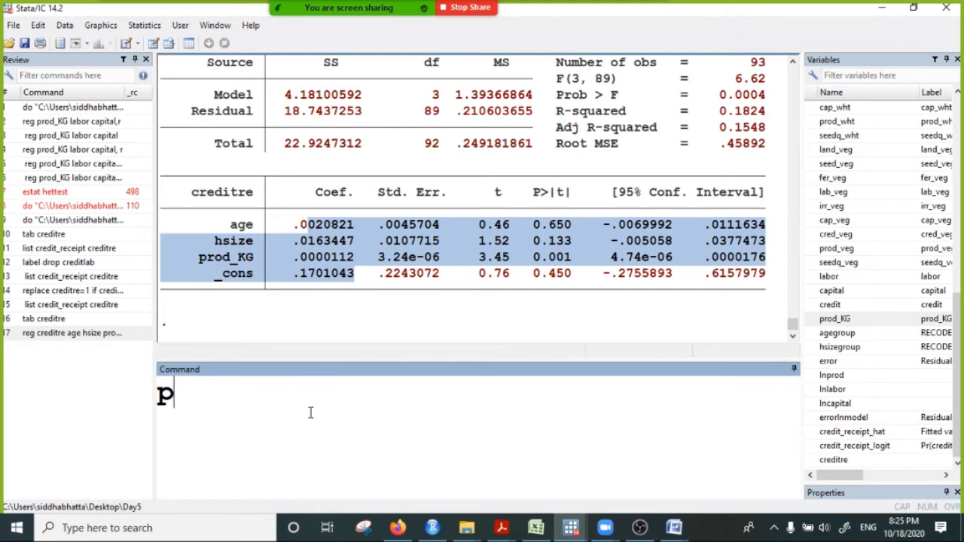
text(redict)
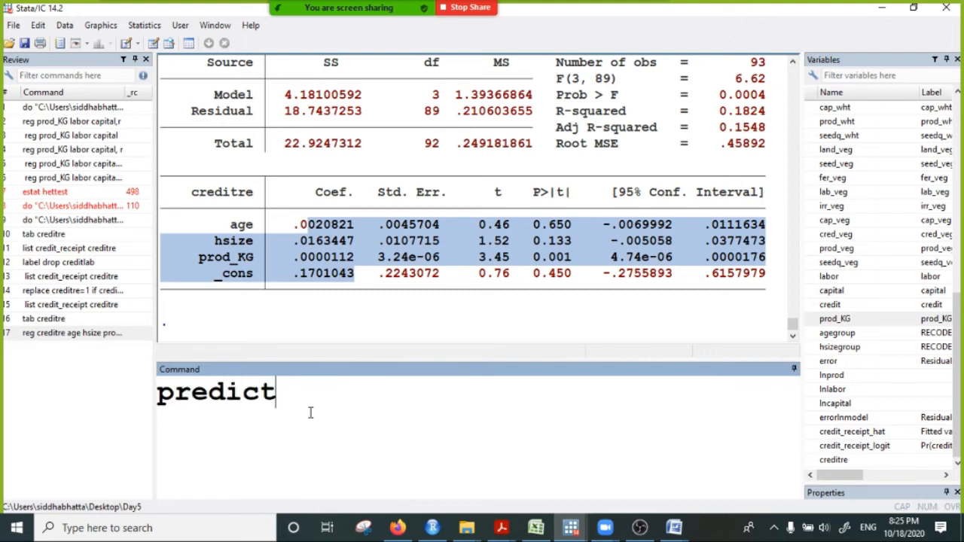
text(, prob)
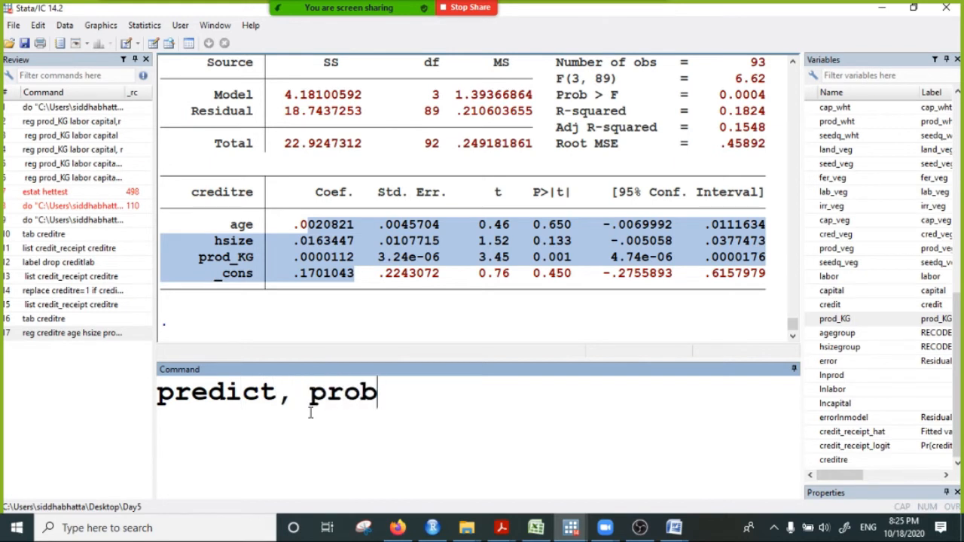
key(Return)
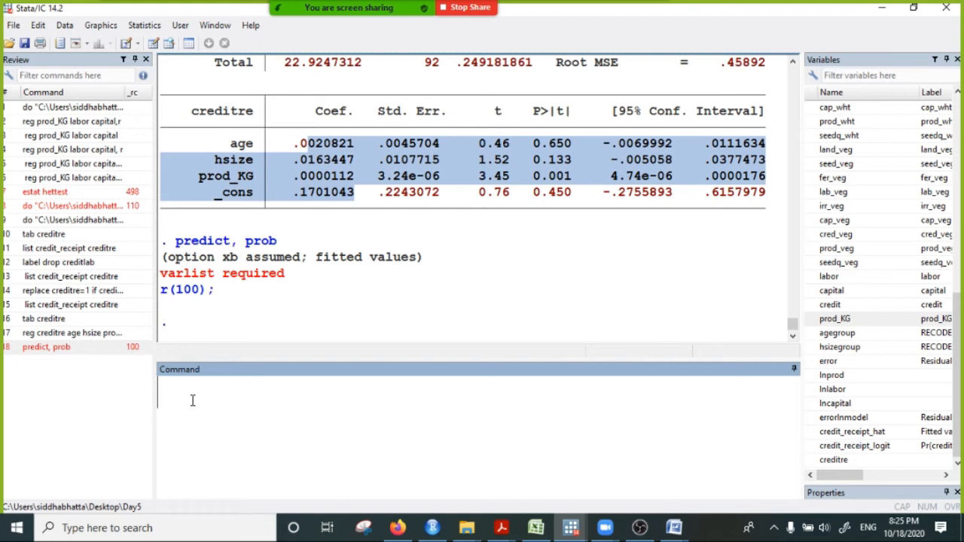
- Try to tabulate the predicted probabilities with the command tab prob
text(tab)
key(BackSpace)
key(BackSpace)
key(BackSpace)
key(BackSpace)
text(tab prob)
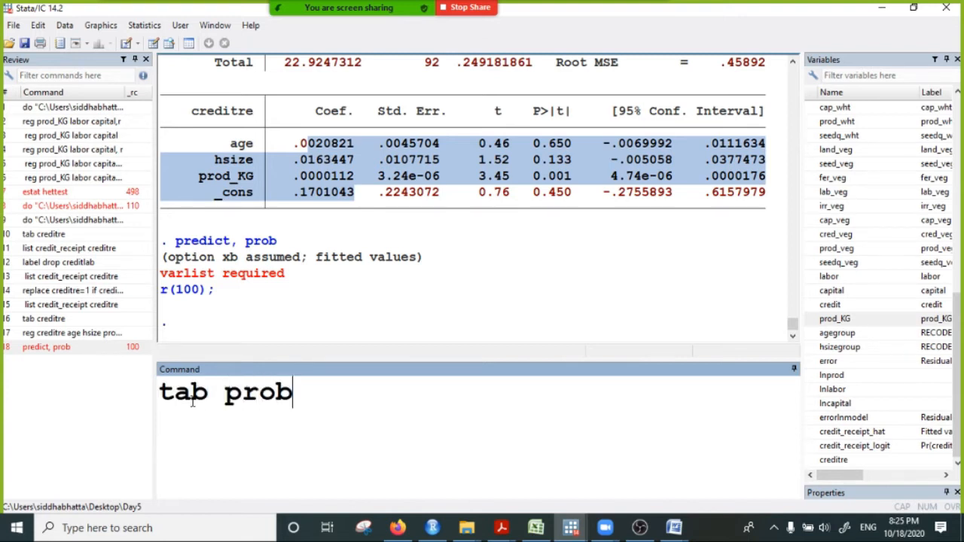
key(Return)
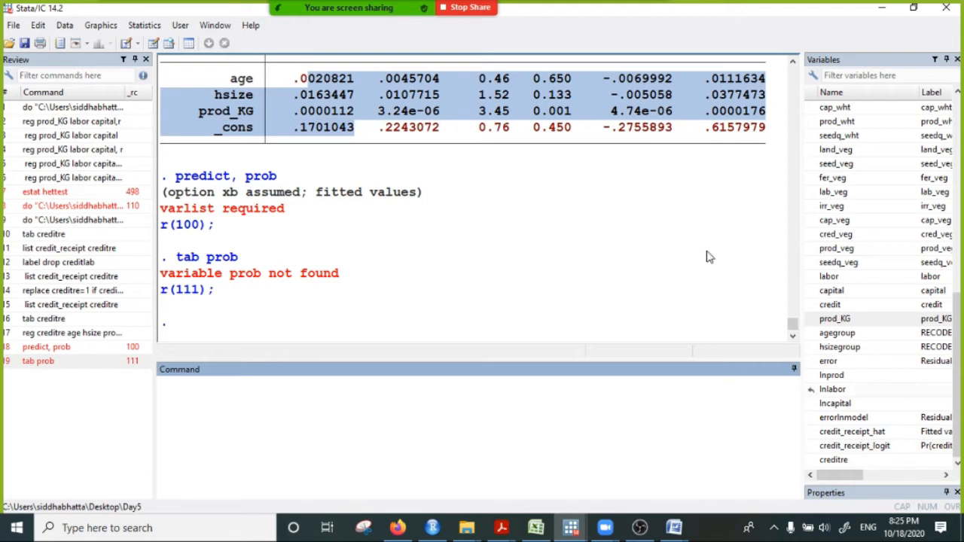
- Generate the fitted probabilities from the creditre regression as variable prob with the command predict prob
drag(173, 177, 281, 180)
key(ctrl+c)
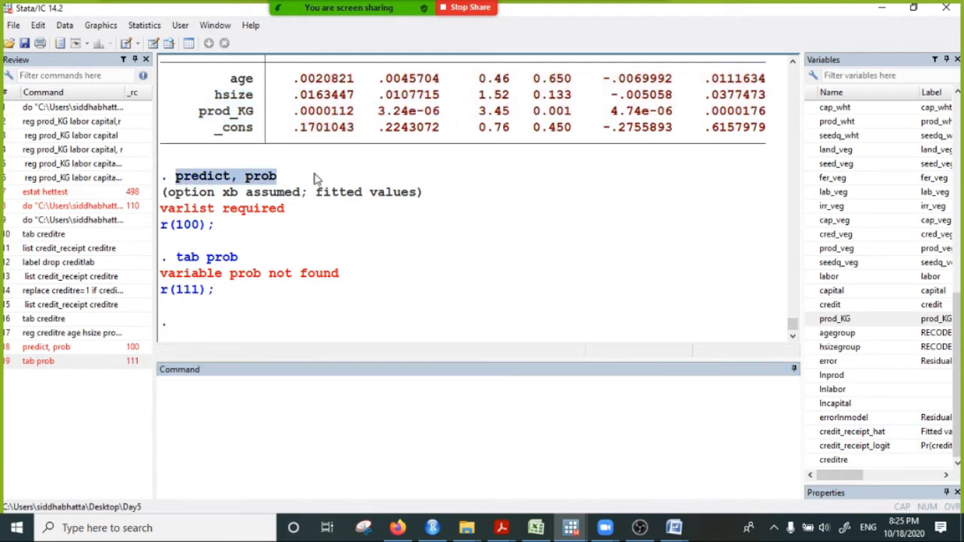
click(235, 387)
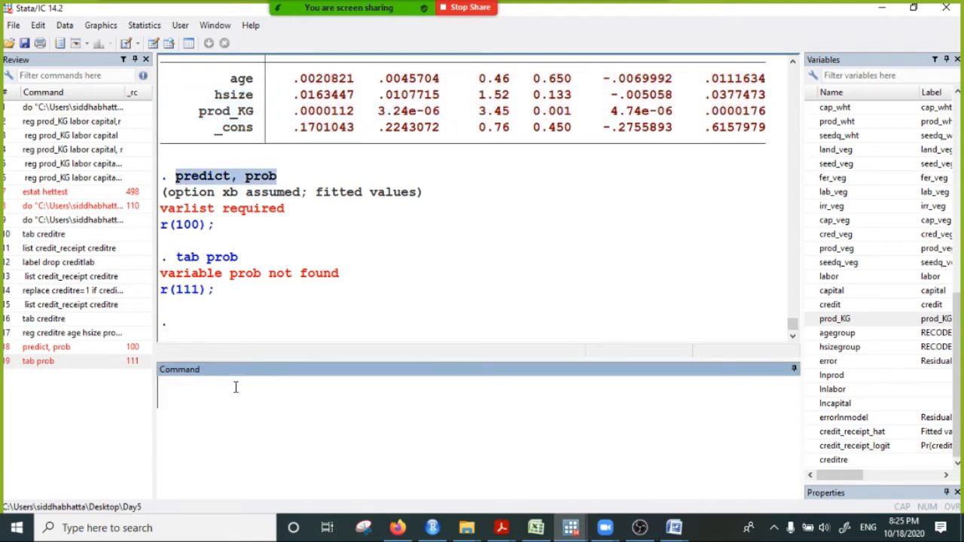
key(ctrl+v)
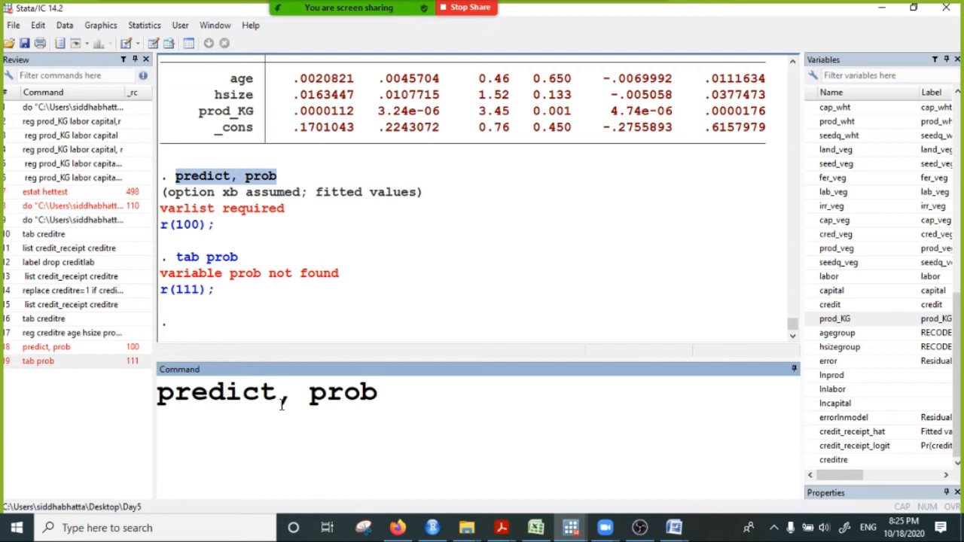
key(Delete)
click(386, 390)
key(Return)
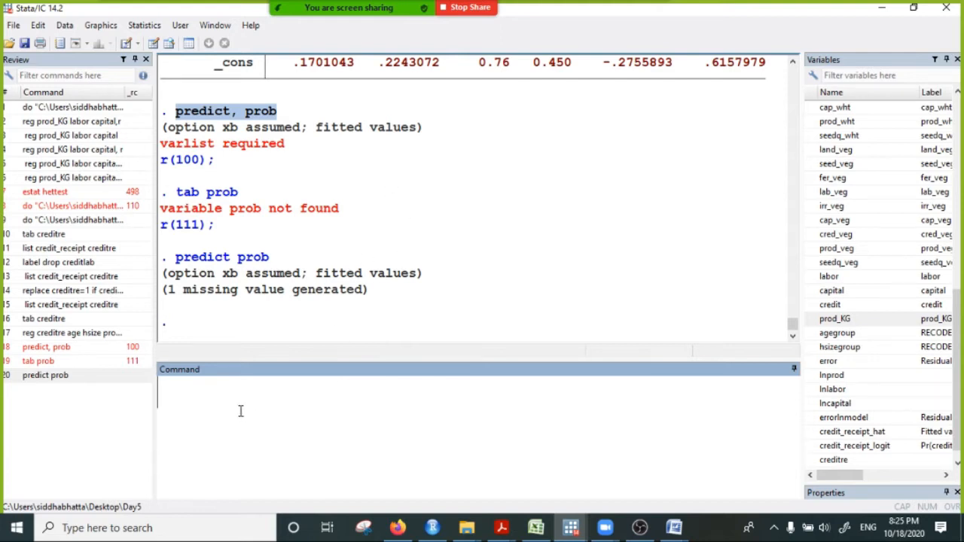
- Tabulate the fitted values with the command tab prob and page through the complete table
drag(239, 256, 275, 263)
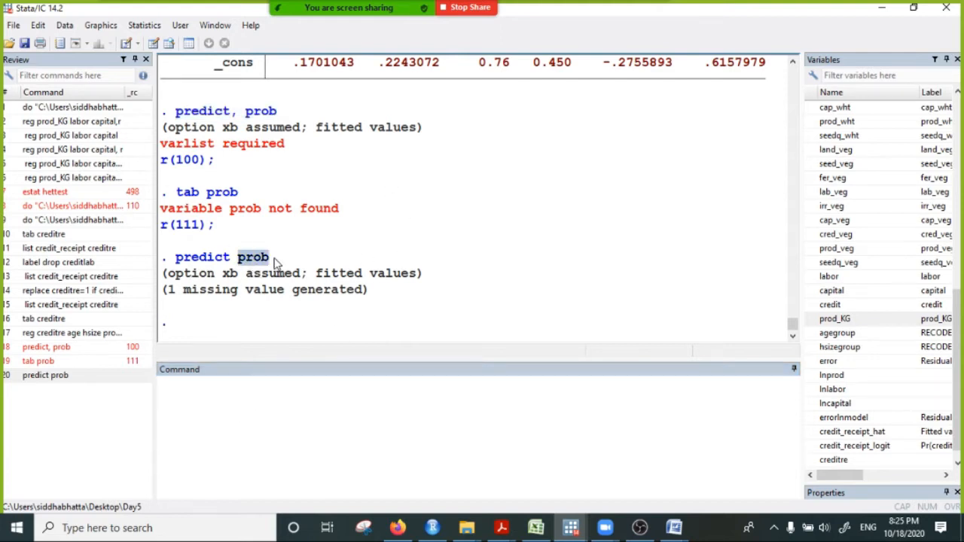
click(214, 401)
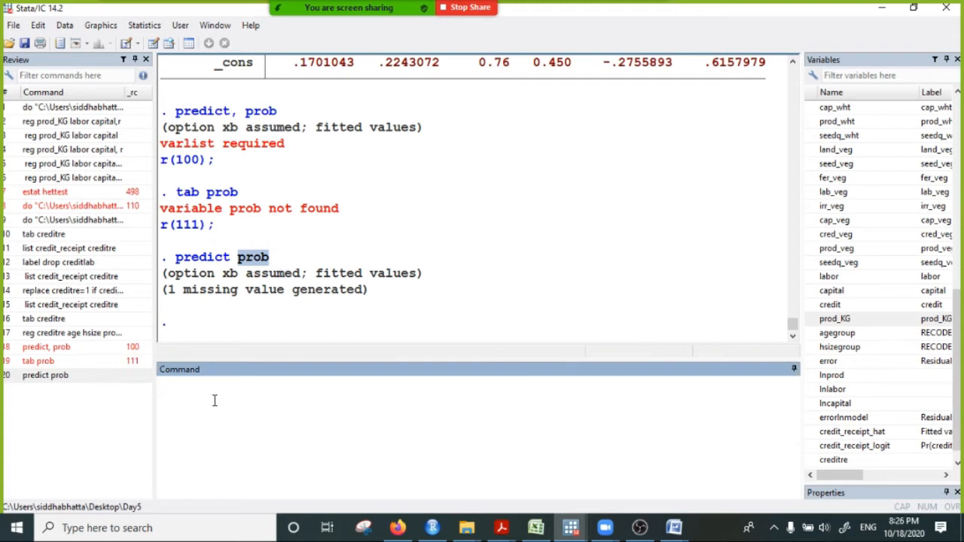
text(tab prob)
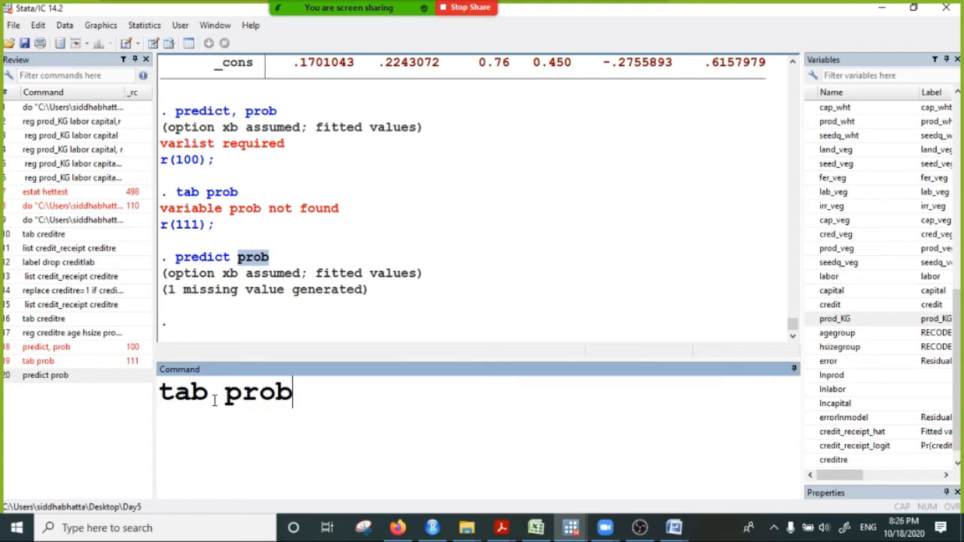
key(Return)
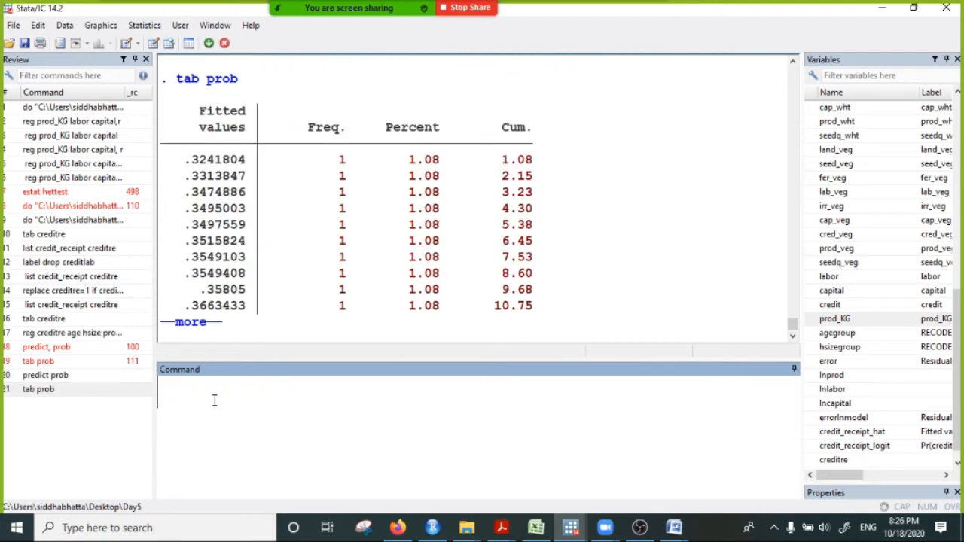
click(198, 324)
click(198, 324)
click(197, 323)
click(197, 324)
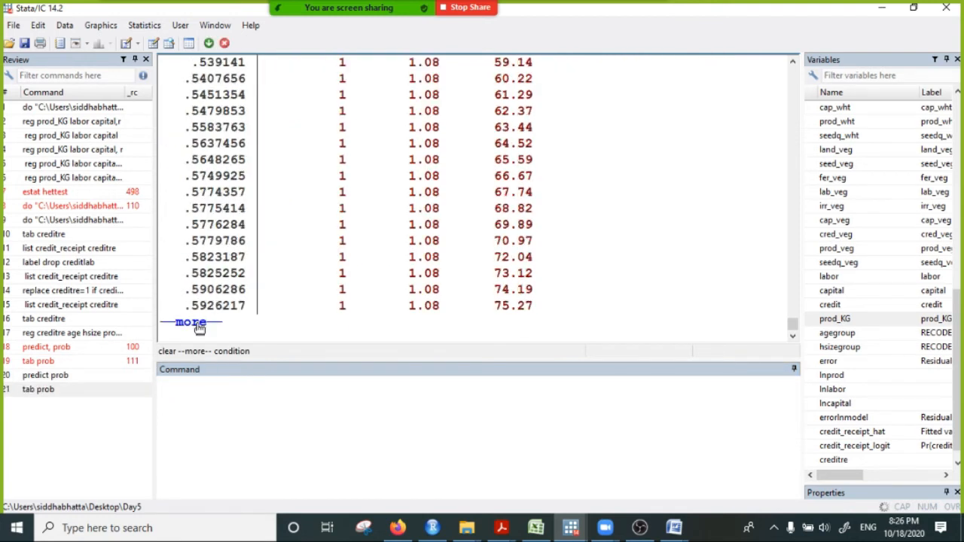
click(199, 326)
click(199, 325)
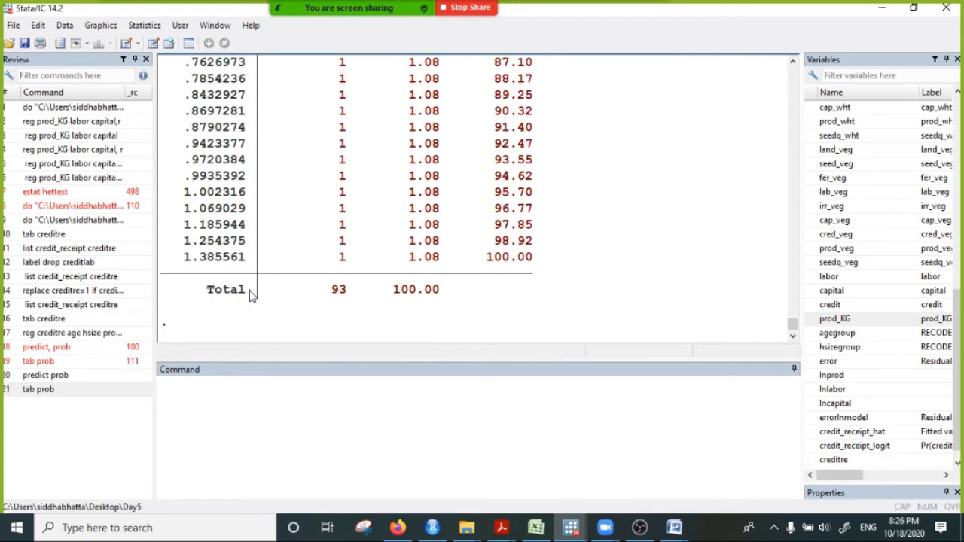
- Examine the smallest fitted values in the prob table and those that exceed 1
scroll(260, 273, up, 20)
scroll(260, 273, up, 4)
scroll(260, 272, down, 3)
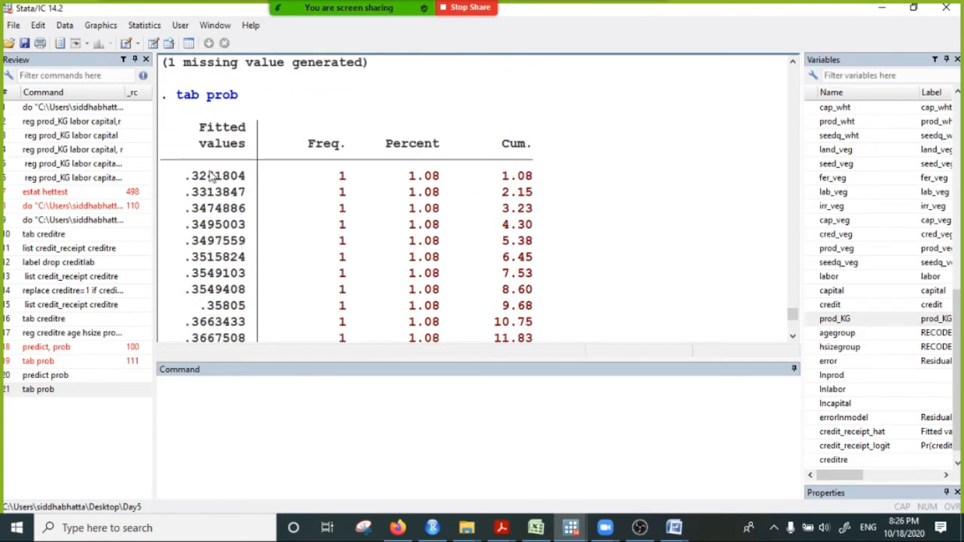
drag(237, 183, 533, 181)
scroll(187, 252, down, 17)
scroll(187, 270, down, 12)
drag(181, 196, 560, 185)
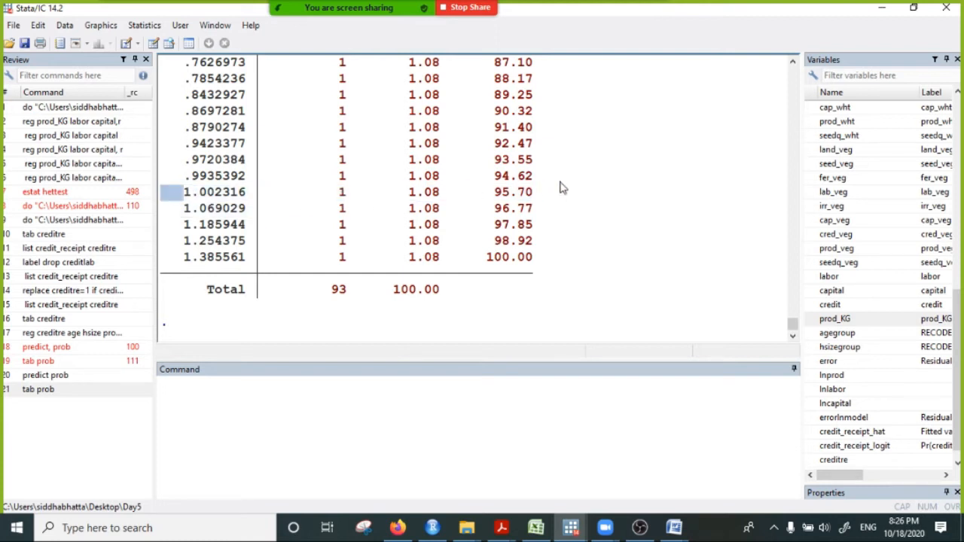
click(194, 193)
drag(177, 193, 288, 190)
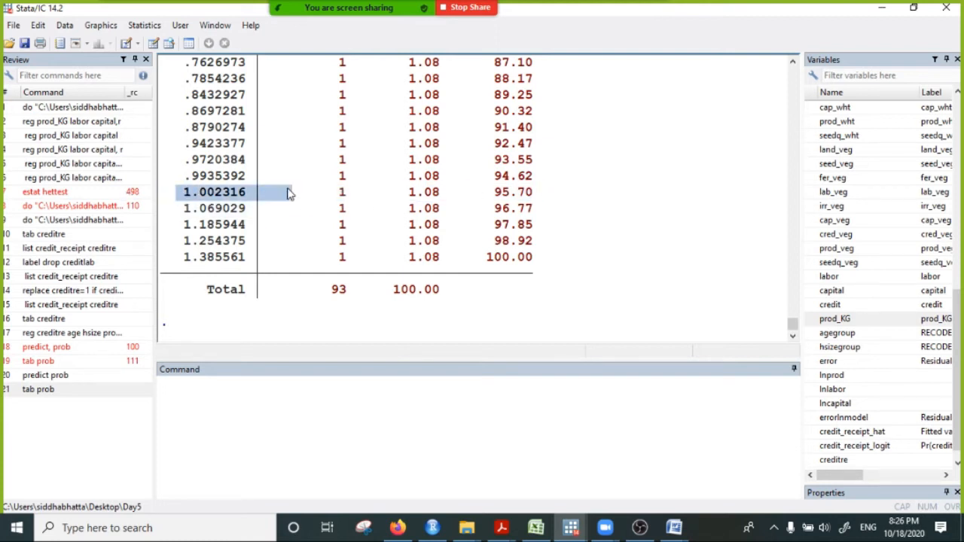
drag(174, 210, 251, 227)
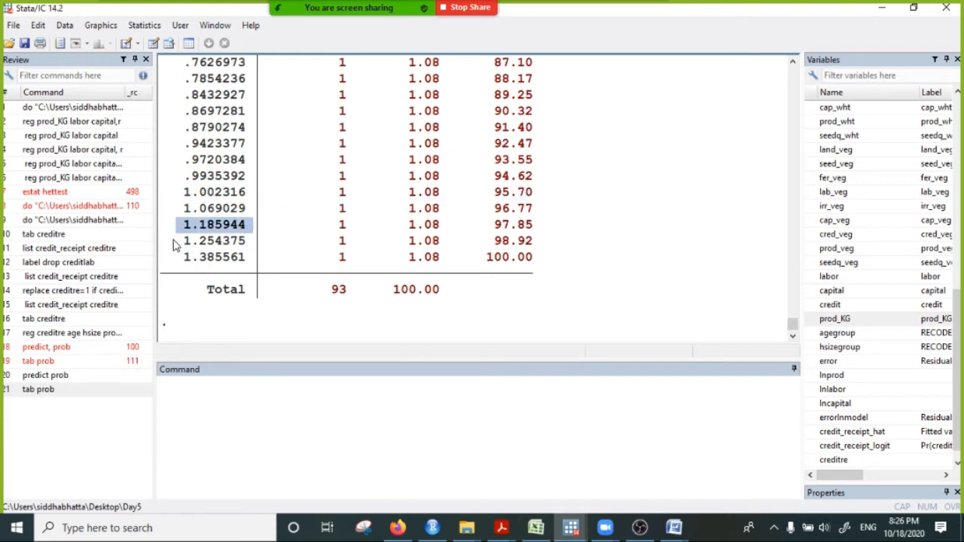
drag(176, 241, 286, 241)
drag(177, 257, 282, 267)
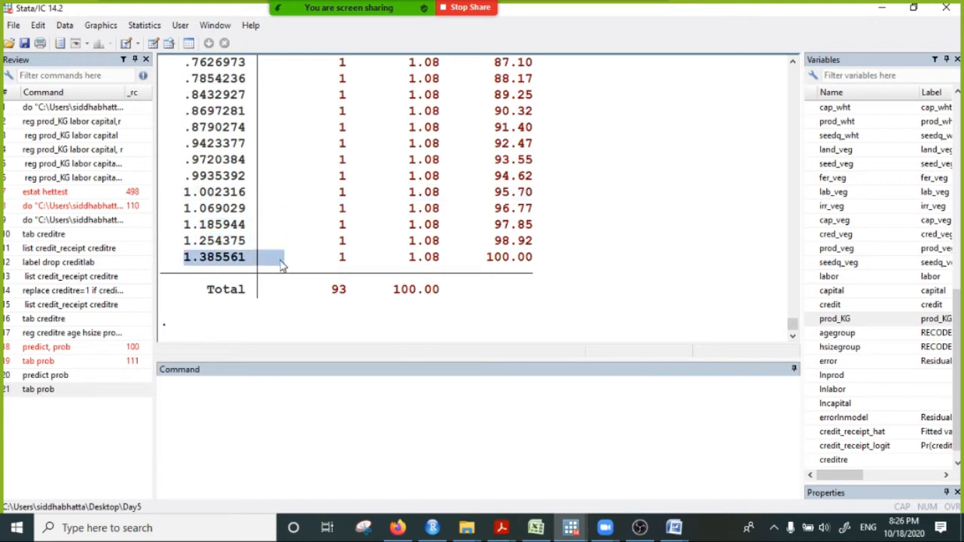
- Review the reg creditre age hsize prod_KG command and its coefficient table in the earlier results
scroll(279, 275, up, 2)
scroll(279, 275, up, 20)
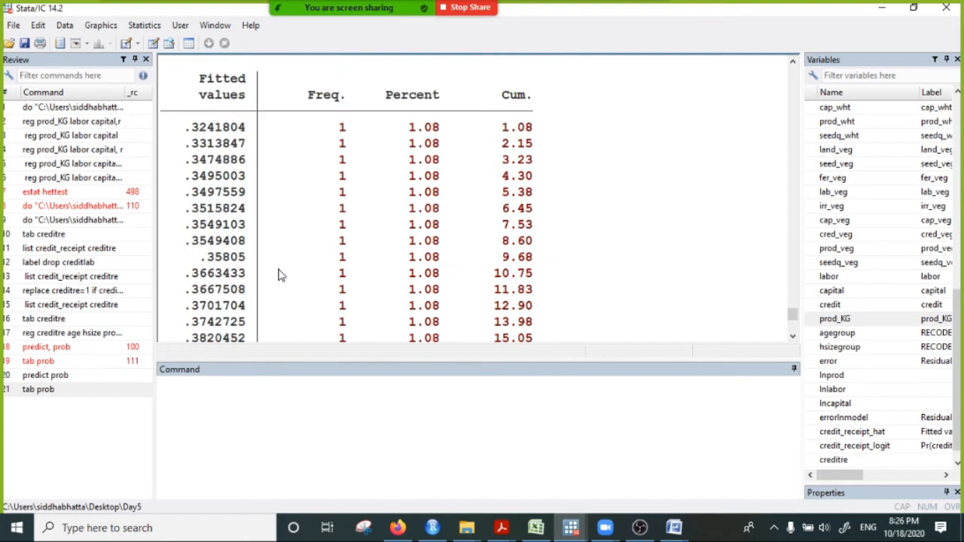
scroll(264, 294, up, 9)
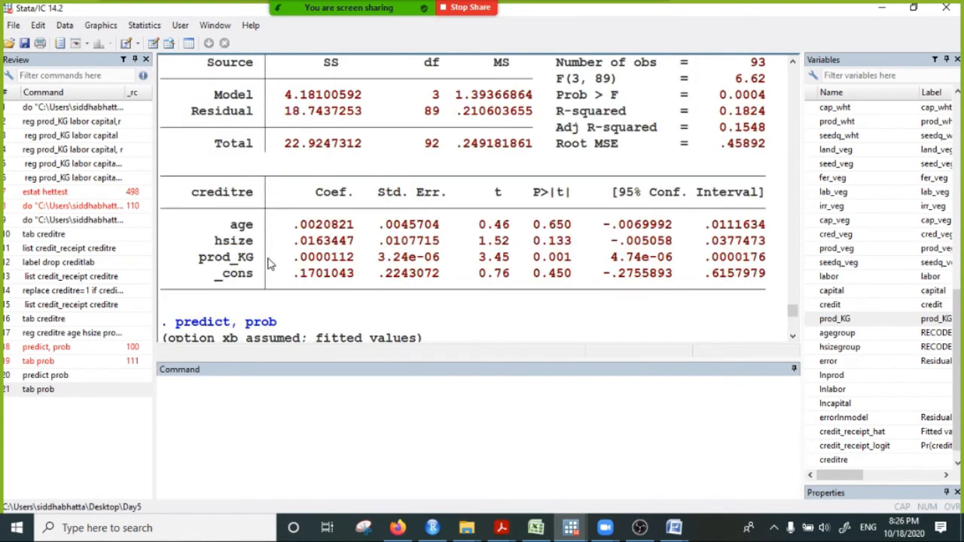
triple_click(196, 229)
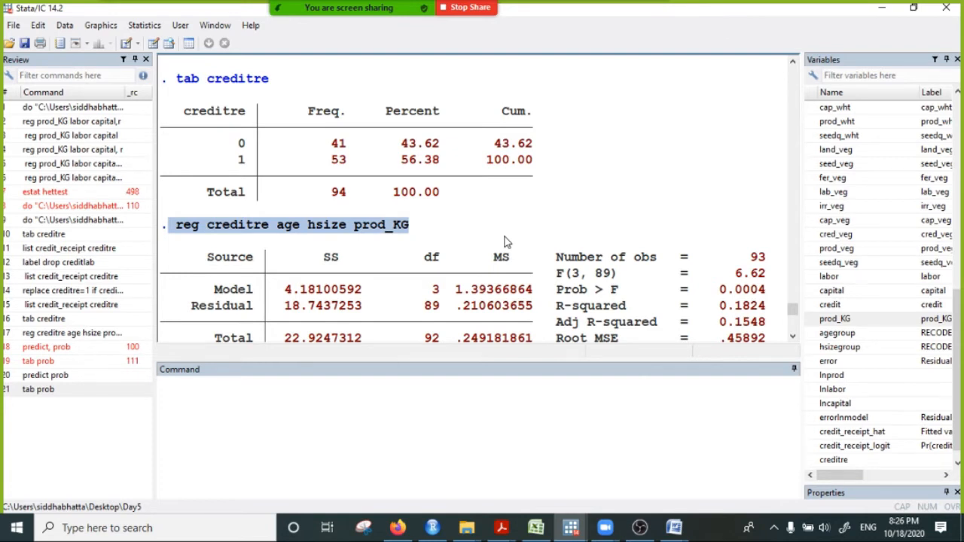
scroll(465, 277, down, 5)
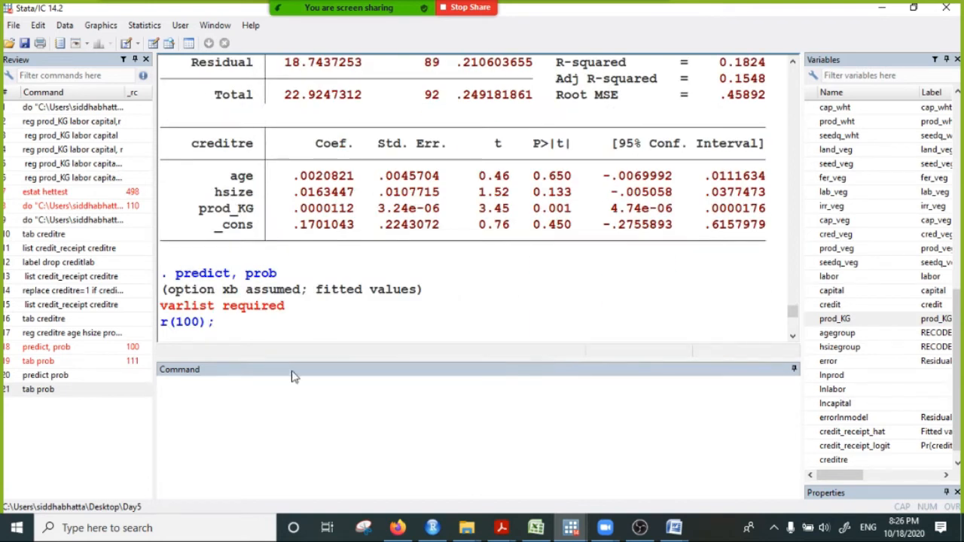
- Begin a new command with logit and point out the prod_KG coefficient in the linear regression output
click(181, 398)
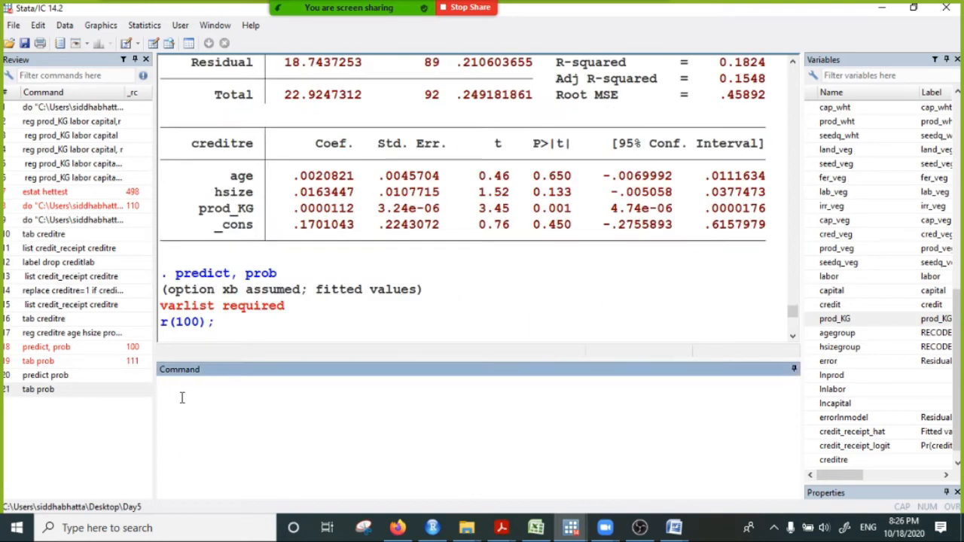
text(logit)
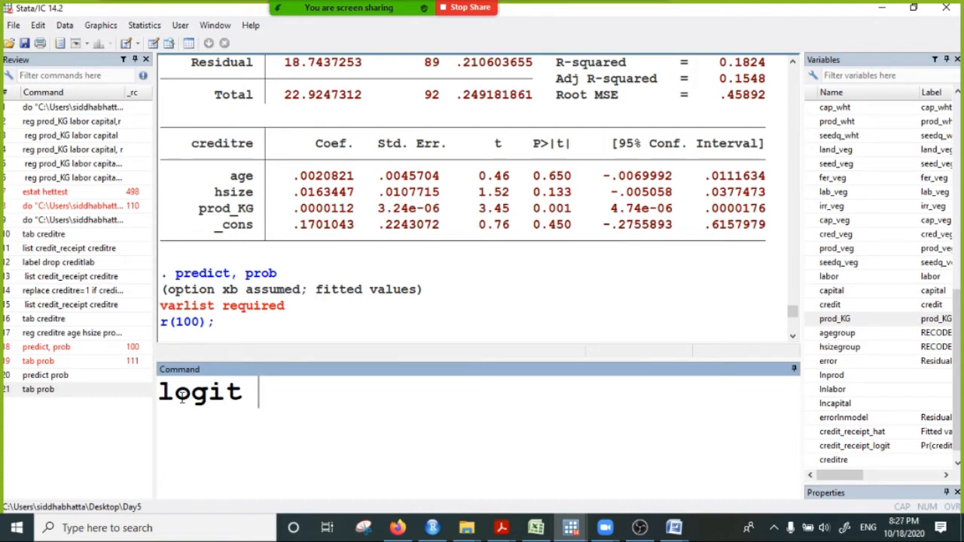
drag(292, 161, 397, 194)
drag(618, 211, 263, 214)
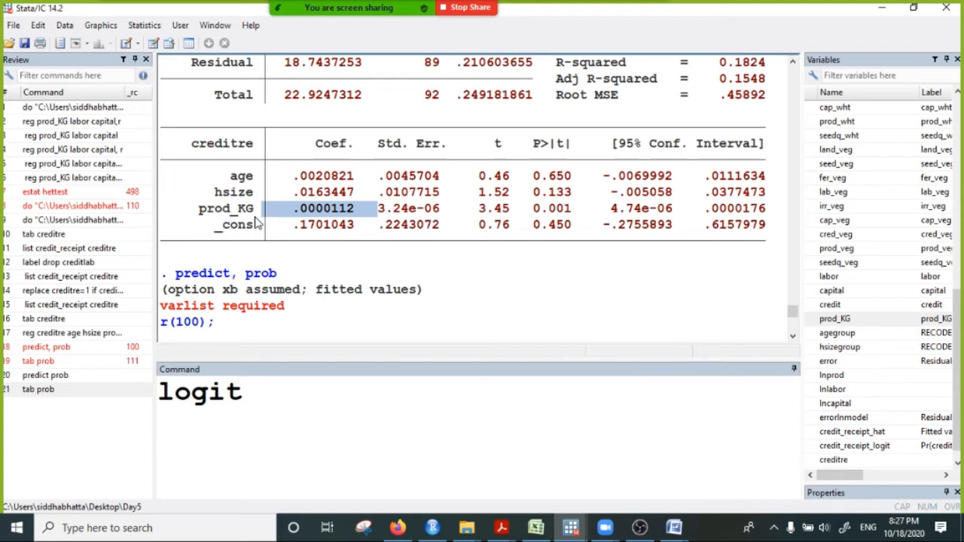
click(273, 386)
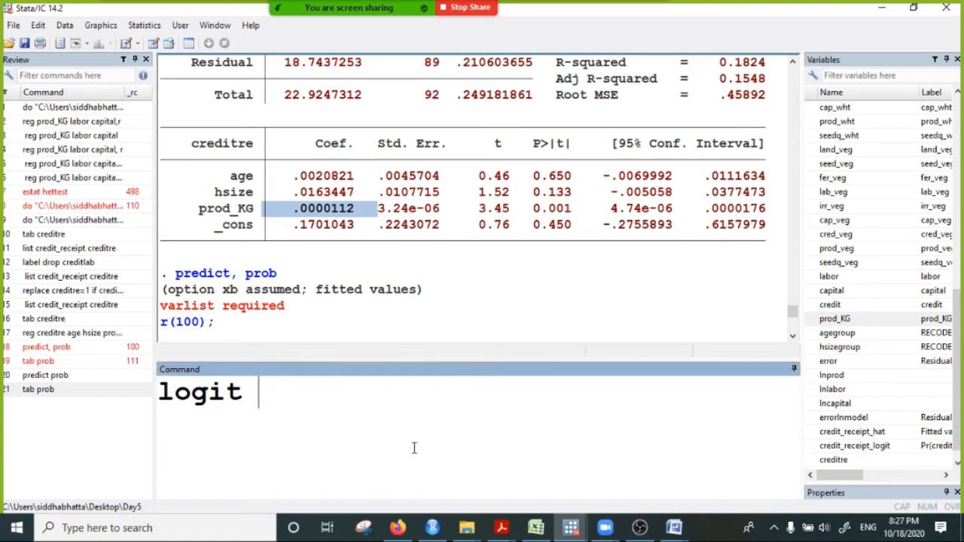
- Switch to Document2 in Microsoft Word and go to a blank area of the page
click(674, 528)
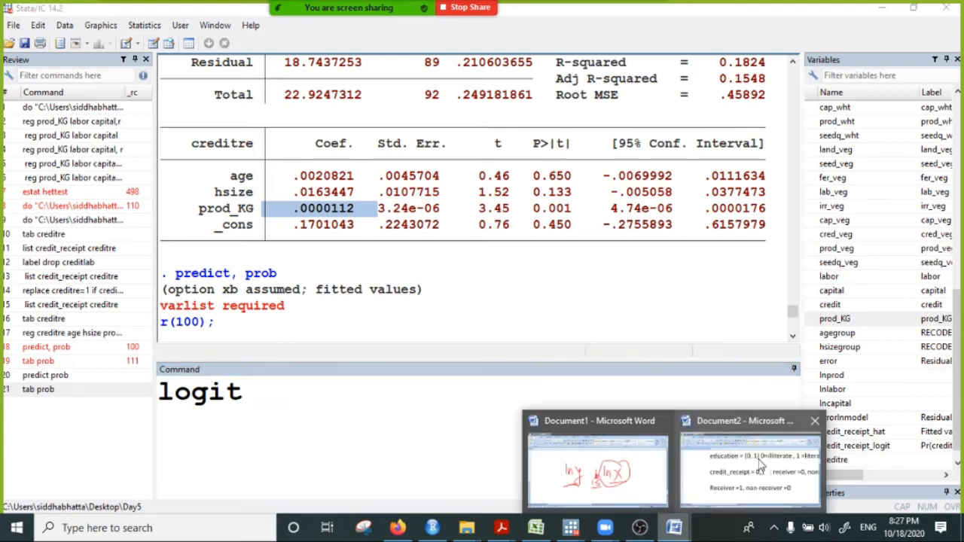
click(755, 471)
scroll(405, 337, down, 3)
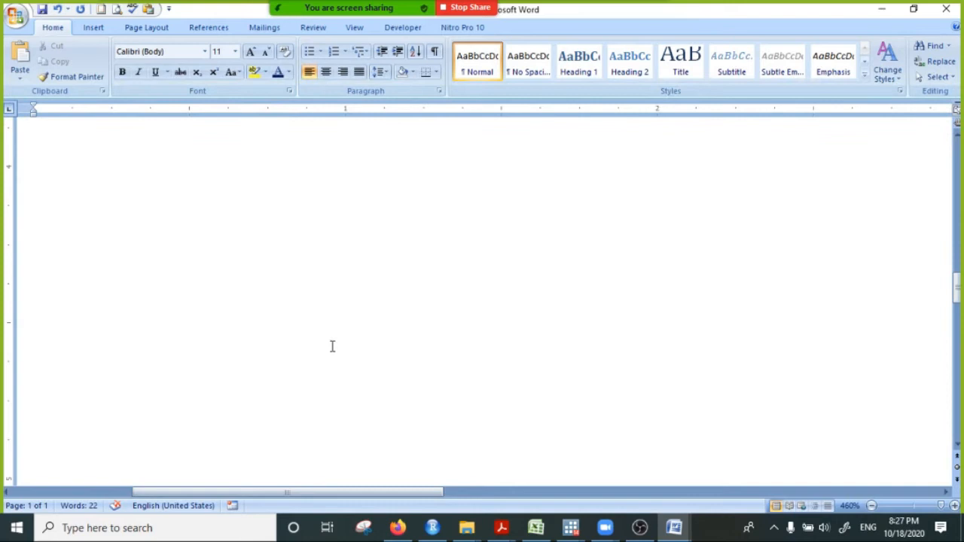
- Start inking and draw two tall red rectangles side by side with a wide gap, using the Felt Tip Pen
click(94, 28)
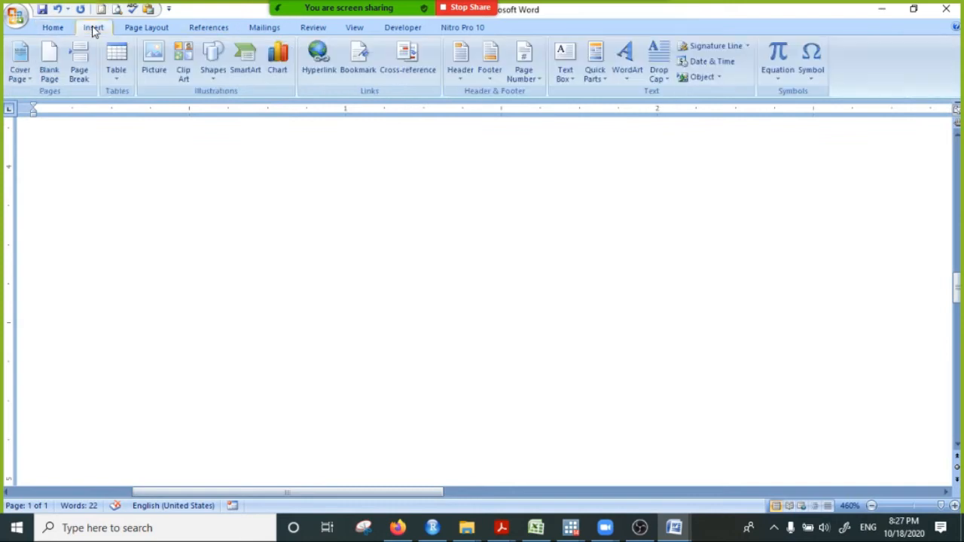
click(151, 30)
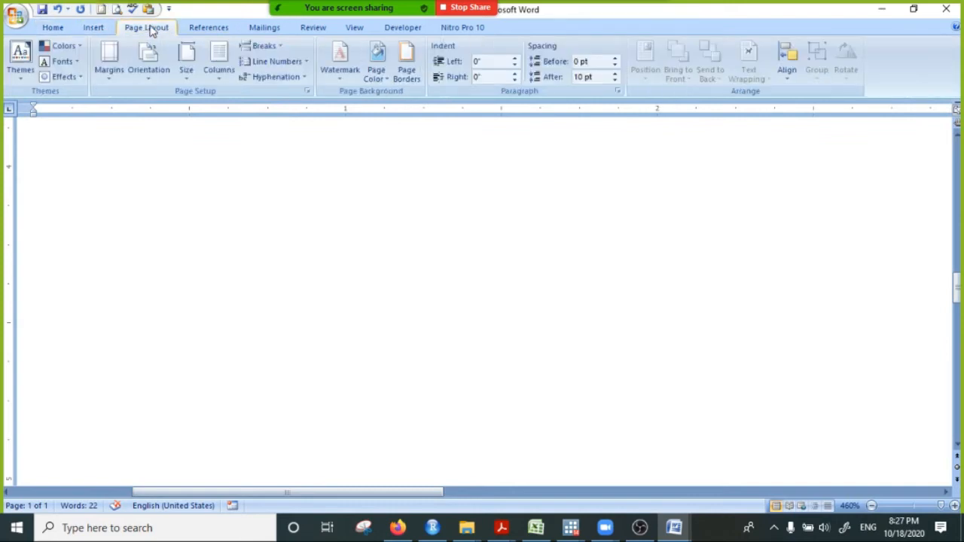
click(207, 29)
click(98, 30)
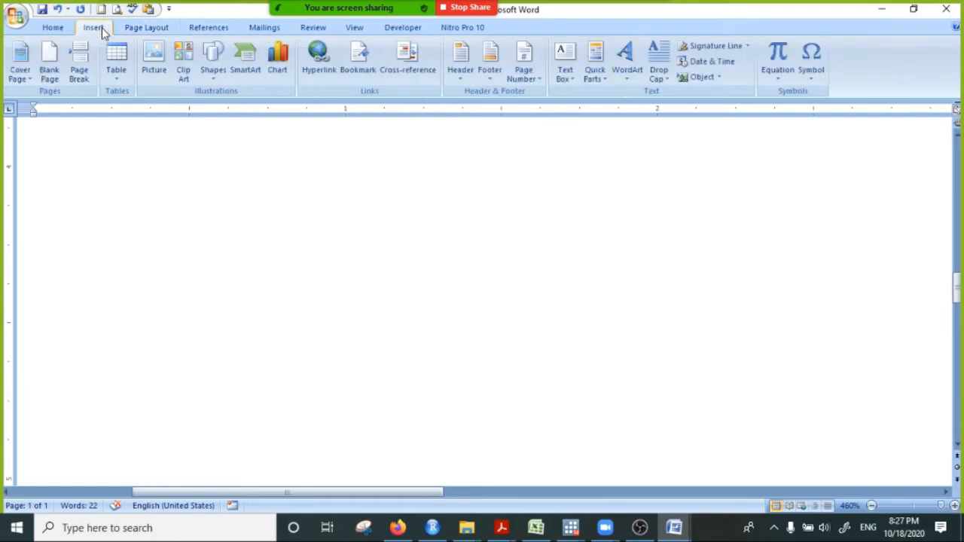
click(52, 29)
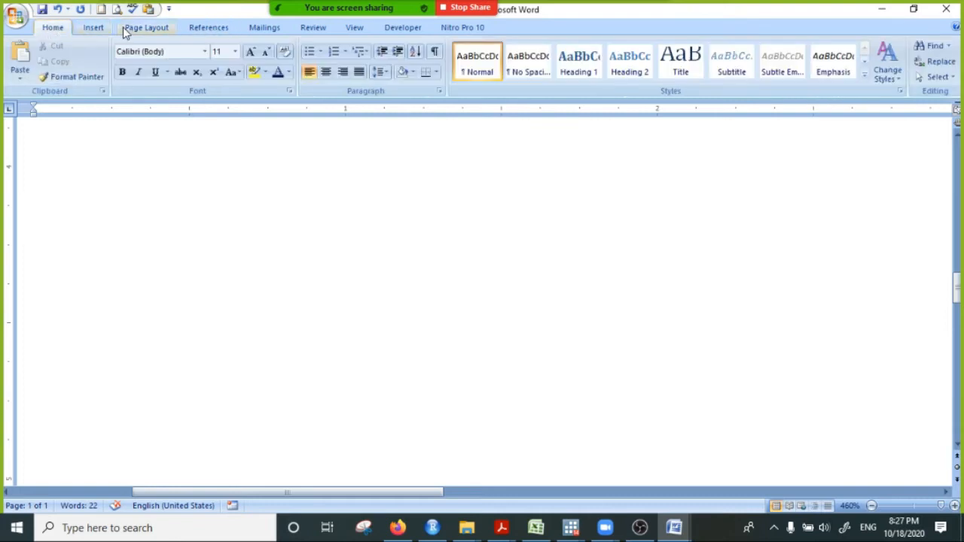
click(96, 30)
click(158, 30)
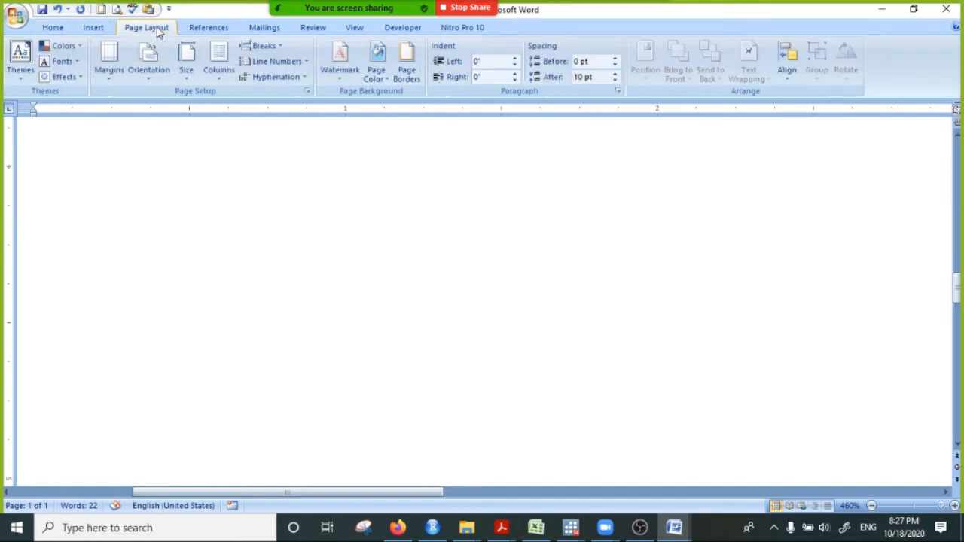
click(202, 29)
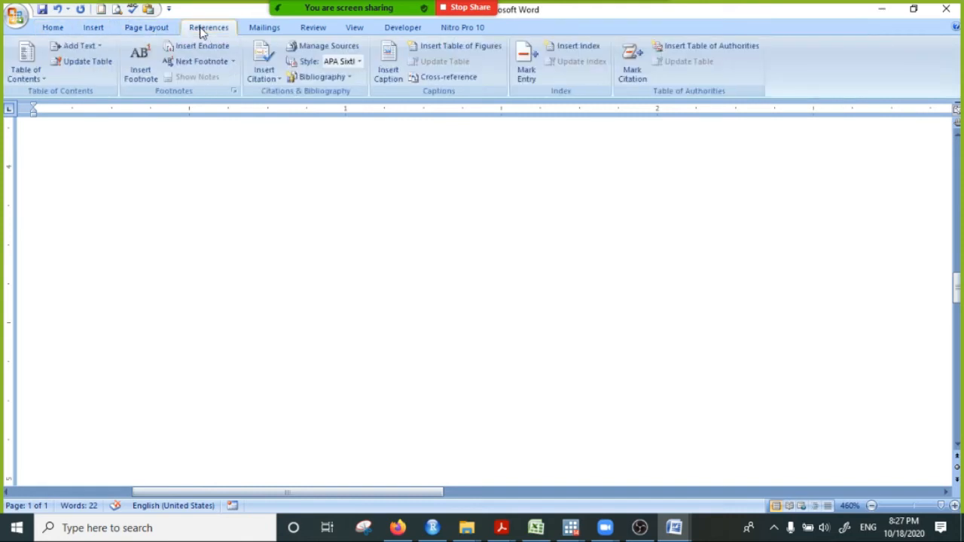
click(264, 28)
click(303, 30)
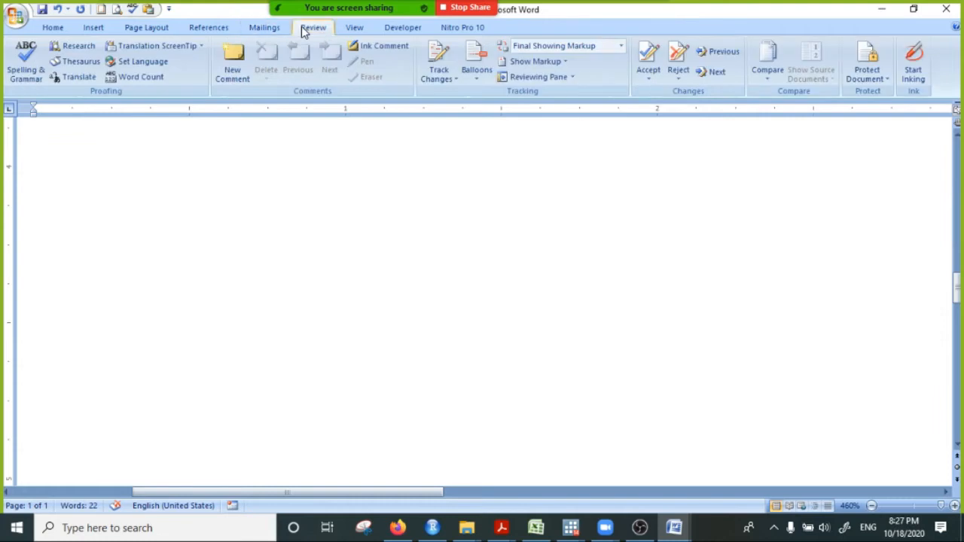
click(914, 64)
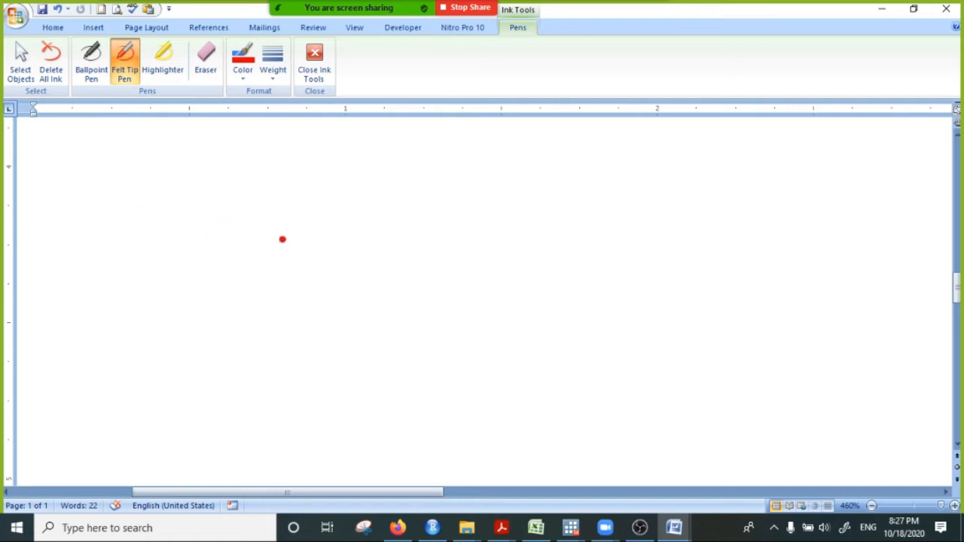
mouse_move(358, 182)
mouse_down()
mouse_move(418, 186)
mouse_move(425, 413)
mouse_move(346, 423)
mouse_move(343, 205)
mouse_move(359, 181)
mouse_up()
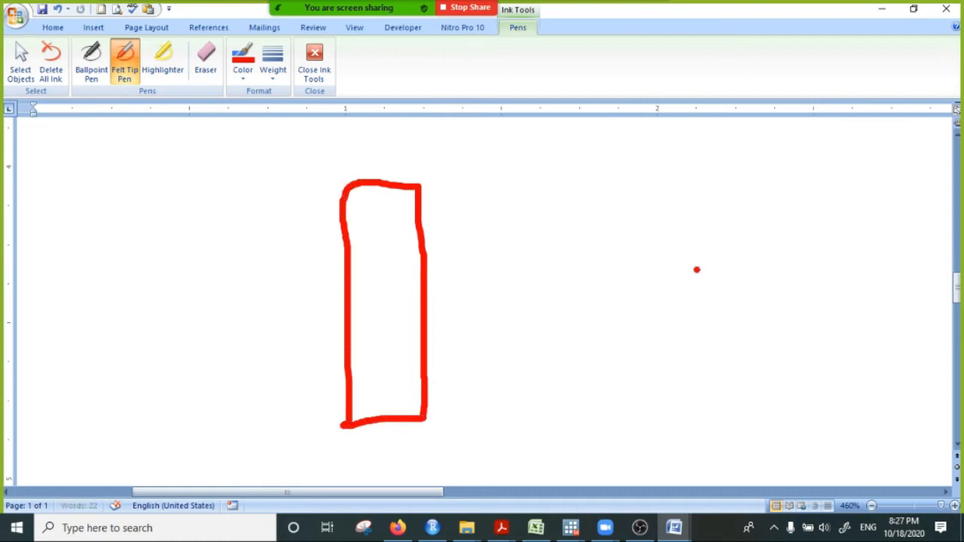
mouse_move(813, 178)
mouse_down()
mouse_move(891, 209)
mouse_move(900, 403)
mouse_move(800, 452)
mouse_move(786, 278)
mouse_move(803, 176)
mouse_move(828, 174)
mouse_up()
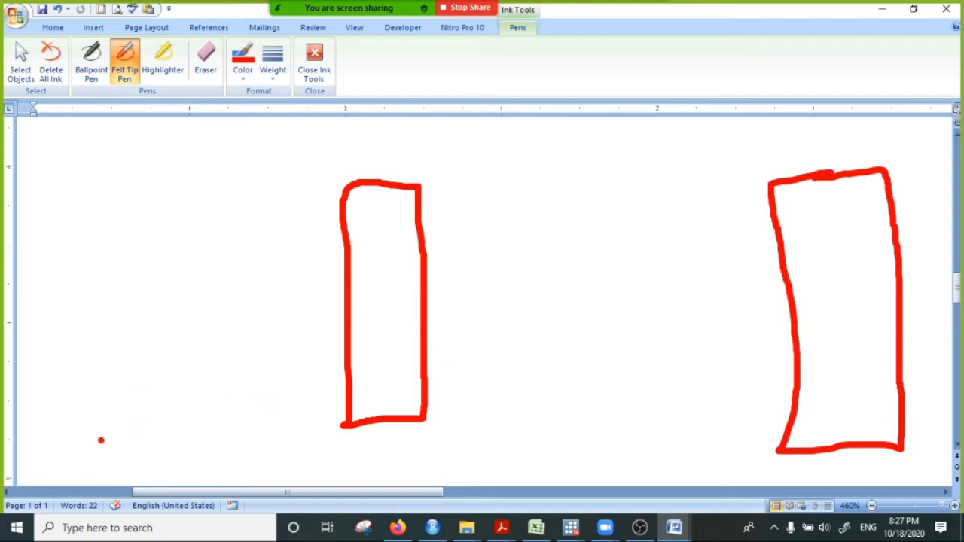
- Draw a straight sloping line up to the left rectangle with a staircase of six steps beneath it
drag(104, 443, 345, 241)
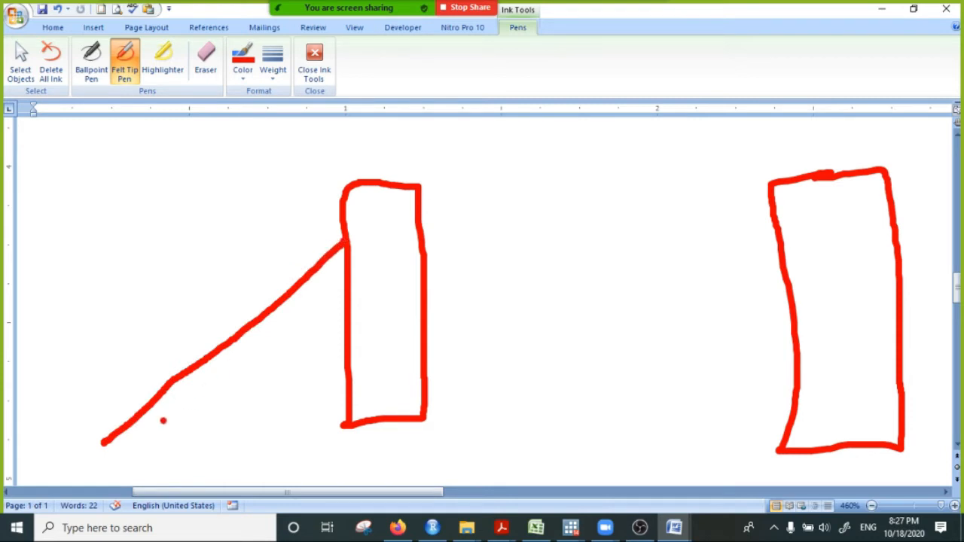
mouse_move(108, 442)
mouse_down()
mouse_move(149, 442)
mouse_move(147, 411)
mouse_move(181, 408)
mouse_move(184, 375)
mouse_move(235, 370)
mouse_move(232, 340)
mouse_move(286, 327)
mouse_move(282, 303)
mouse_move(321, 296)
mouse_move(315, 261)
mouse_move(345, 263)
mouse_up()
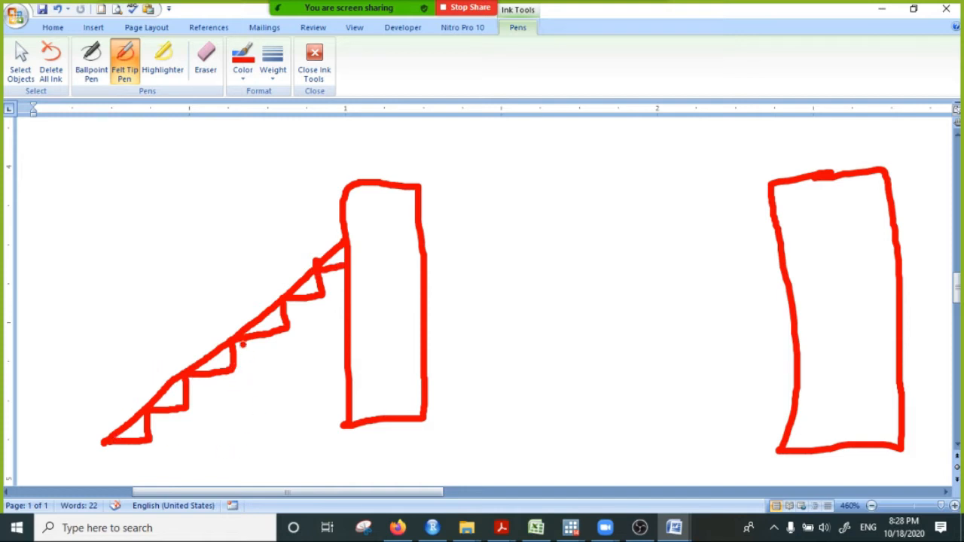
drag(238, 344, 292, 339)
drag(287, 301, 284, 341)
mouse_move(192, 377)
mouse_down()
mouse_move(238, 372)
mouse_move(201, 371)
mouse_up()
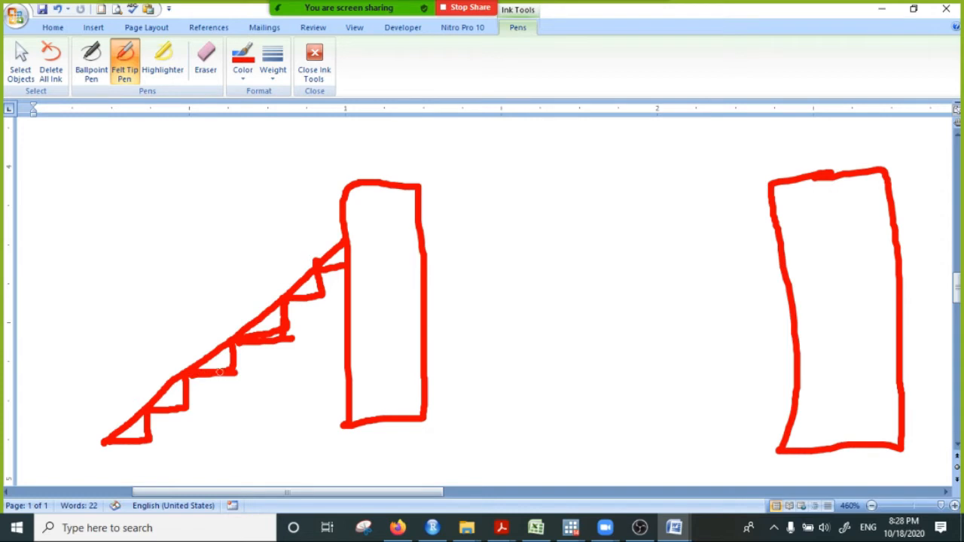
- Write a 1 under each of the six steps of the straight staircase
drag(130, 450, 131, 463)
drag(171, 415, 171, 428)
drag(214, 378, 214, 396)
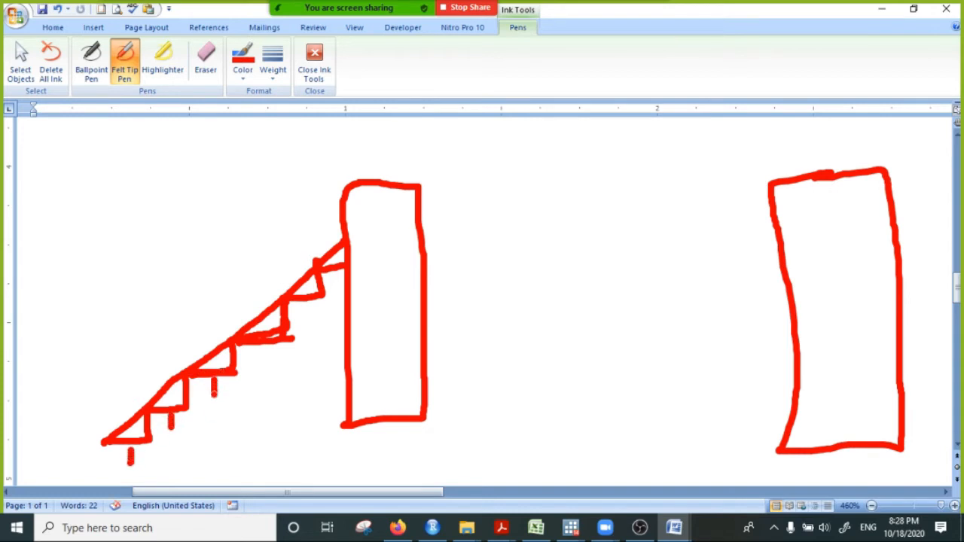
drag(268, 347, 268, 364)
drag(310, 301, 309, 318)
drag(336, 278, 333, 293)
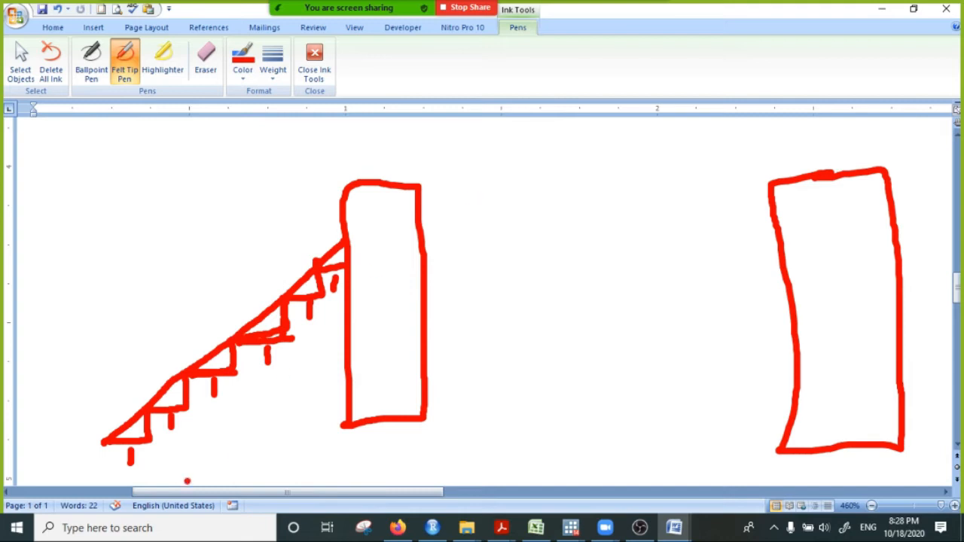
- Write a 2 above each of the three lowest stairs and draw a C with a bar over it above the staircase
drag(125, 442, 141, 442)
drag(96, 414, 114, 426)
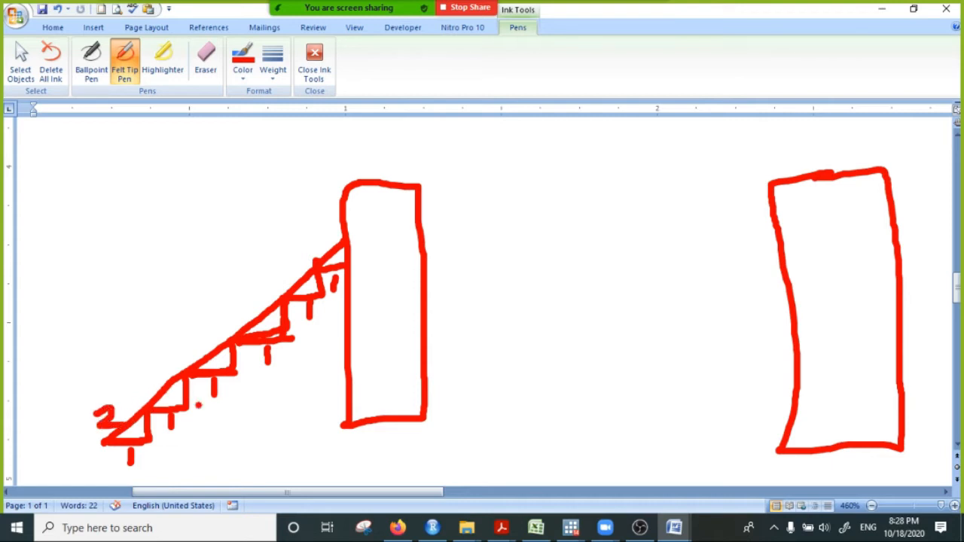
mouse_move(138, 372)
mouse_down()
mouse_move(155, 378)
mouse_move(145, 390)
mouse_up()
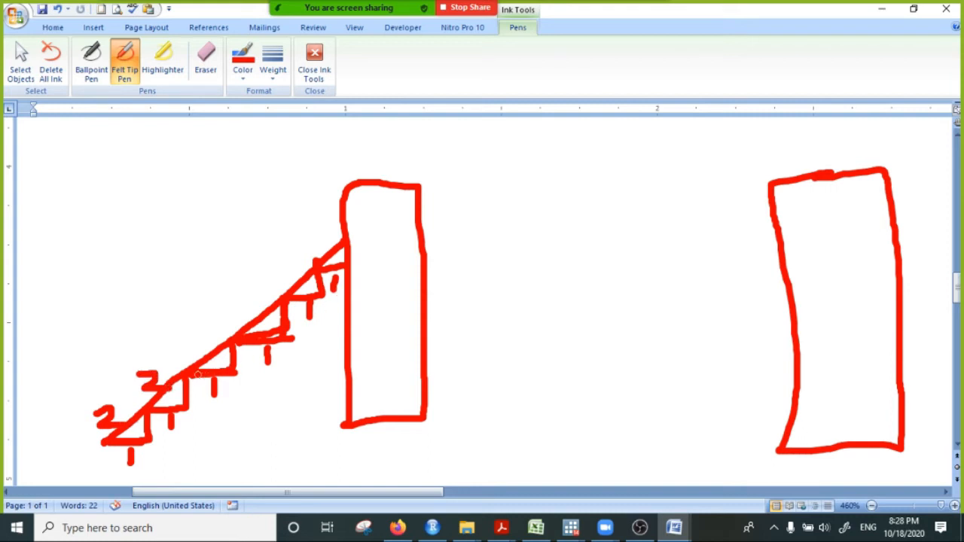
drag(226, 367, 242, 365)
drag(195, 336, 234, 354)
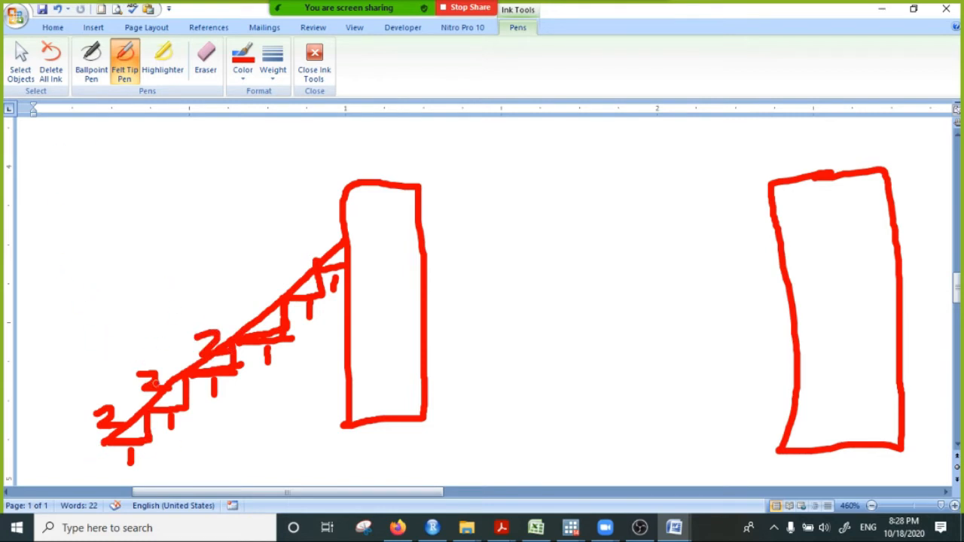
mouse_move(110, 244)
mouse_down()
mouse_move(85, 250)
mouse_move(134, 285)
mouse_up()
drag(69, 247, 158, 233)
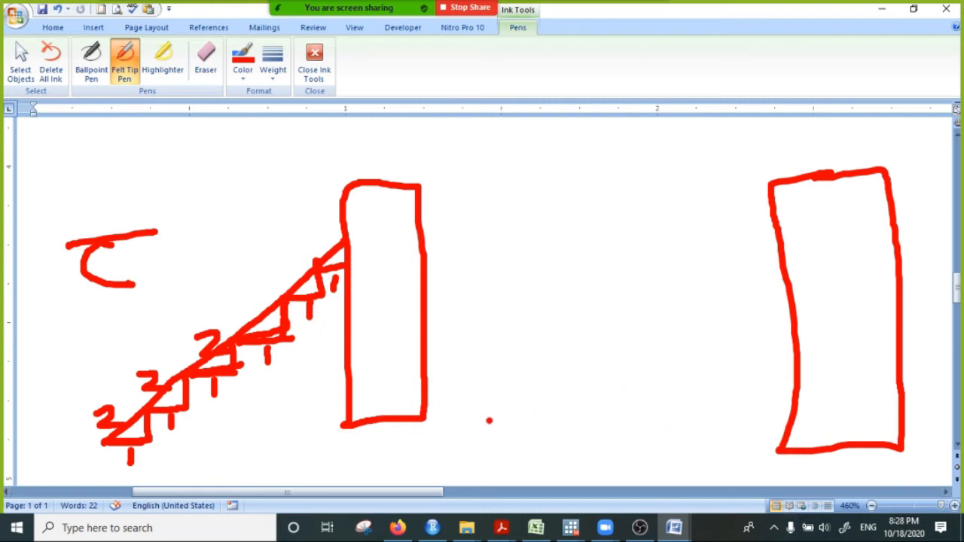
- Draw a curve that rises steeply to the top of the right rectangle, with four increasingly tall steps beneath it
mouse_move(489, 421)
mouse_down()
mouse_move(519, 431)
mouse_move(636, 420)
mouse_move(737, 300)
mouse_move(770, 184)
mouse_up()
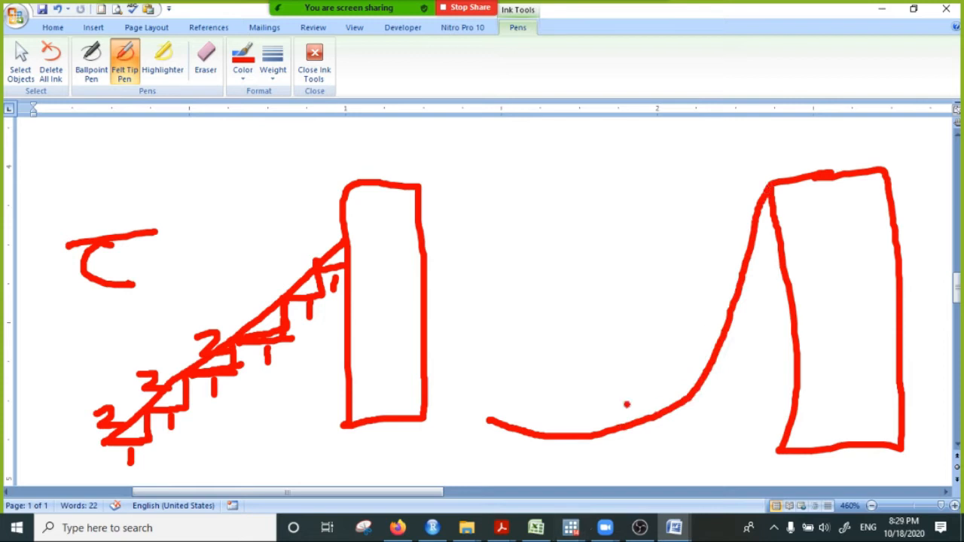
scroll(627, 405, down, 3)
scroll(609, 392, up, 3)
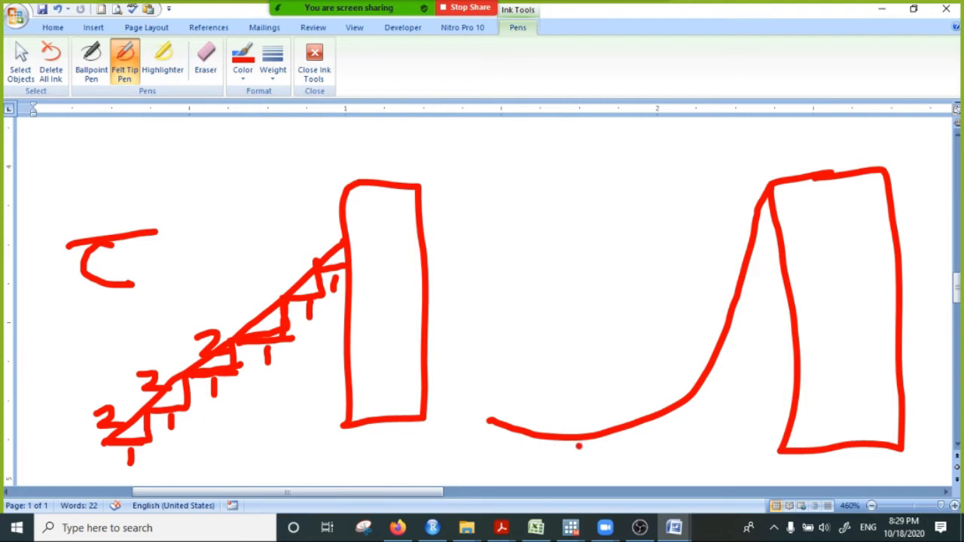
drag(565, 443, 625, 442)
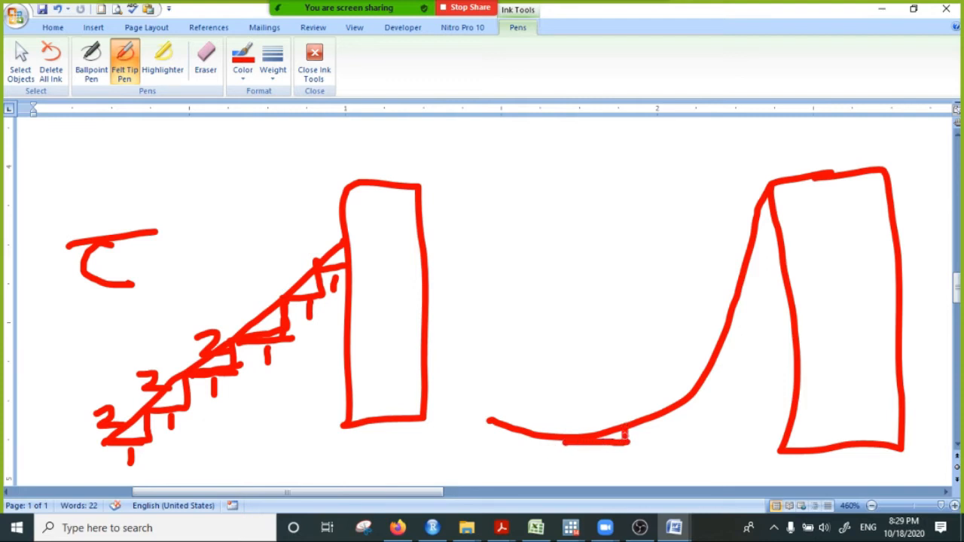
mouse_move(625, 428)
mouse_down()
mouse_move(687, 418)
mouse_move(705, 397)
mouse_move(727, 394)
mouse_up()
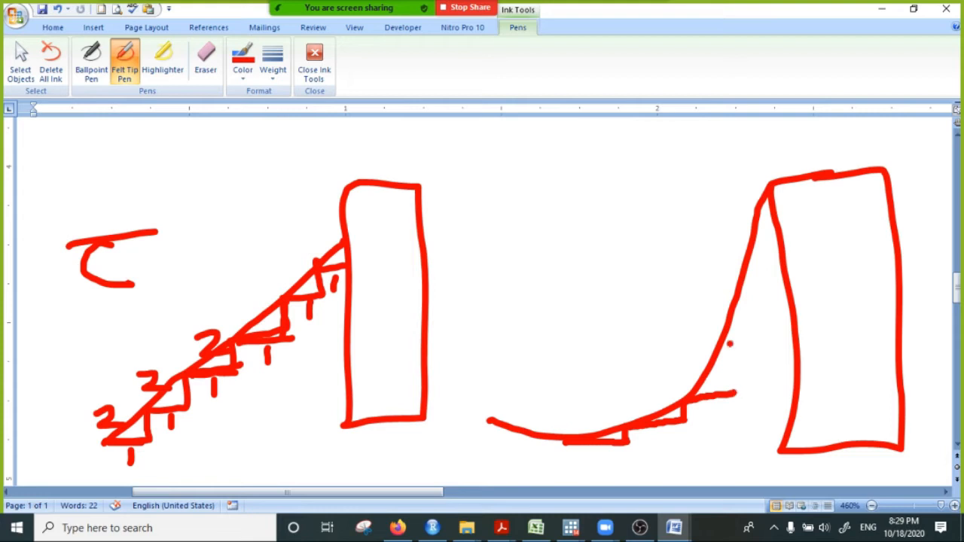
drag(729, 322, 736, 394)
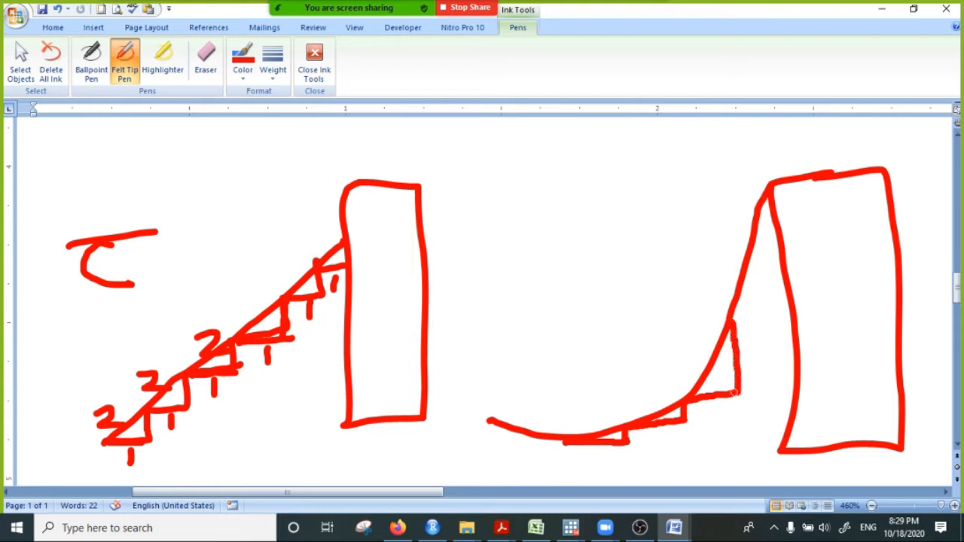
drag(732, 321, 782, 314)
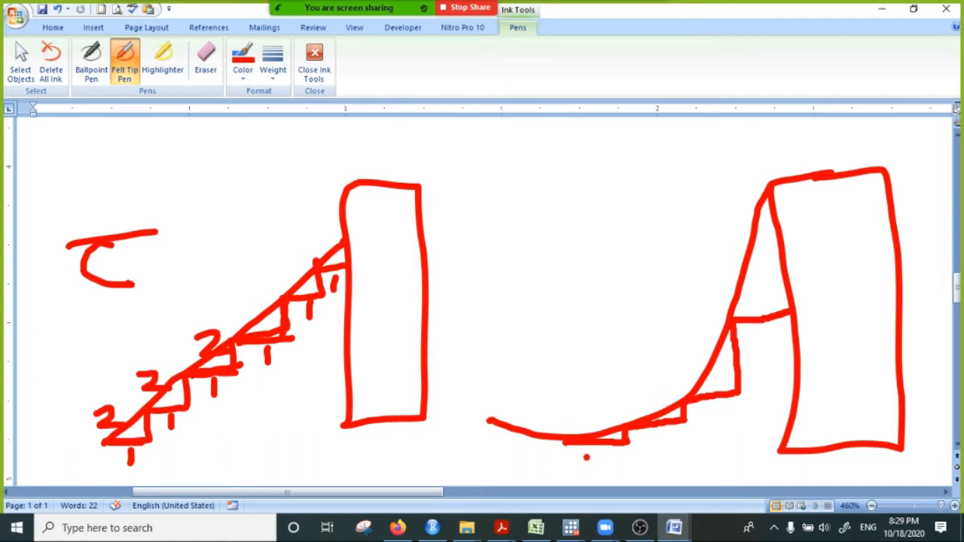
- Write a 1 under each of the four steps along the curve
drag(587, 450, 587, 473)
drag(672, 427, 672, 451)
drag(717, 406, 718, 423)
drag(772, 322, 774, 352)
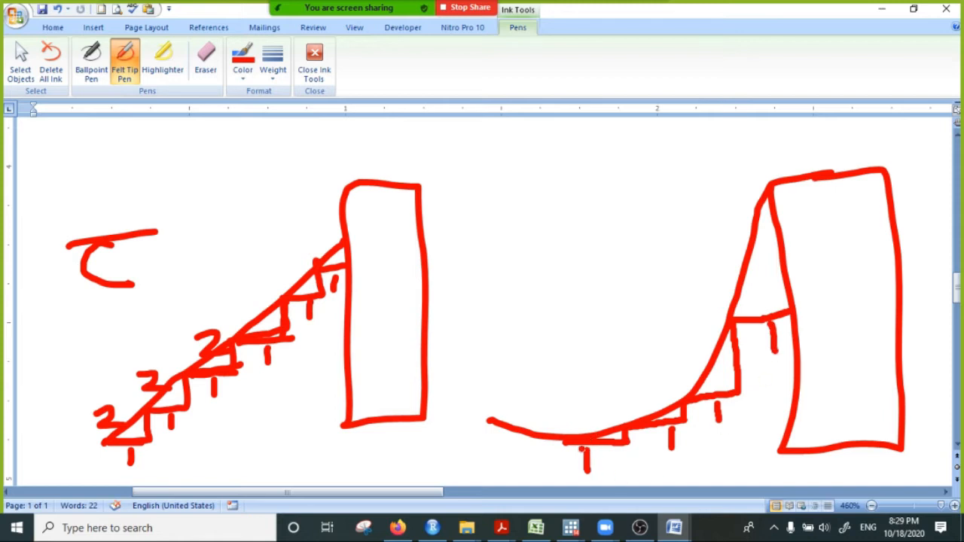
- Label the rises of the curve's four steps 0.2, 0.3, 5 and 10 from lowest to highest
mouse_move(581, 419)
mouse_down()
mouse_move(576, 428)
mouse_move(586, 431)
mouse_move(591, 419)
mouse_move(624, 429)
mouse_move(645, 409)
mouse_move(640, 395)
mouse_up()
click(593, 417)
click(656, 397)
drag(662, 397, 657, 404)
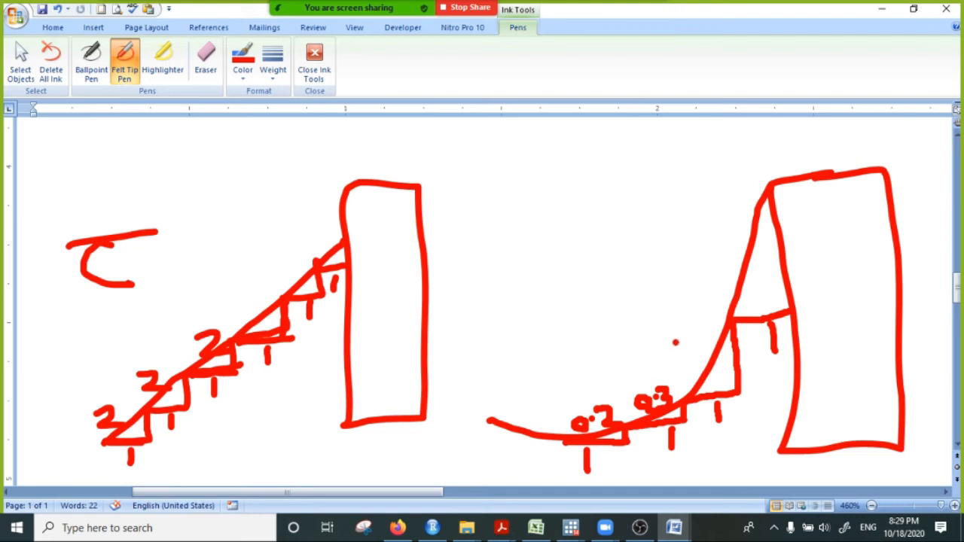
mouse_move(695, 340)
mouse_down()
mouse_move(702, 356)
mouse_move(677, 368)
mouse_up()
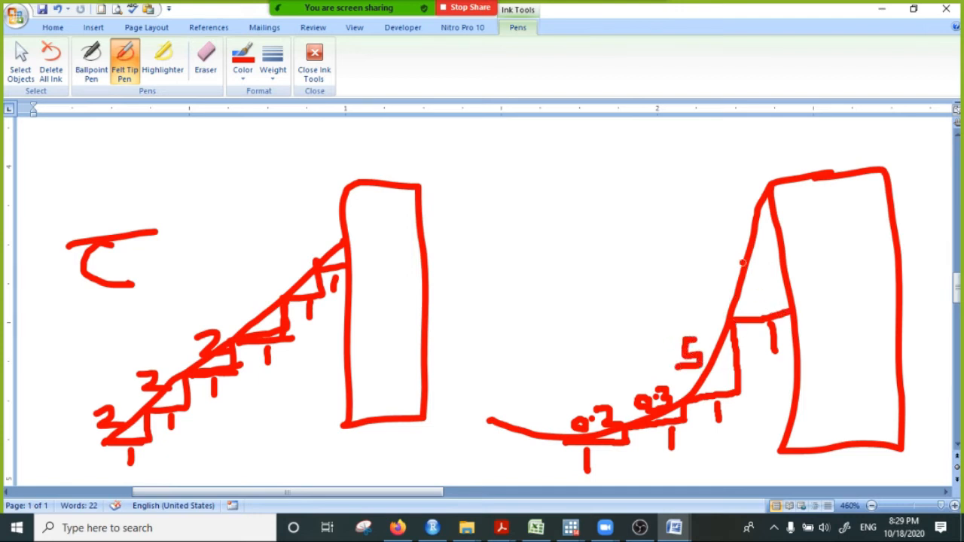
mouse_move(713, 243)
mouse_down()
mouse_move(714, 274)
mouse_move(740, 251)
mouse_move(729, 247)
mouse_up()
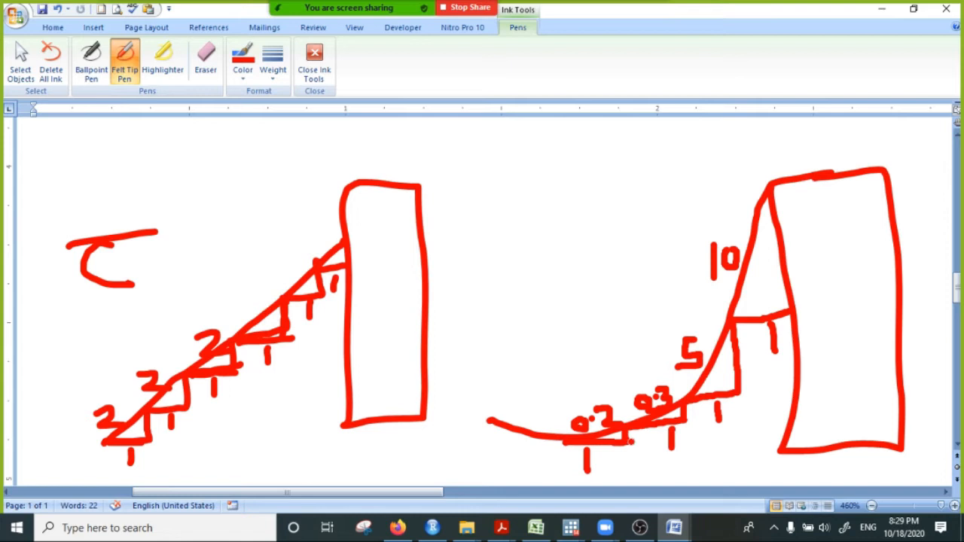
- Circle the curved staircase sketch and mark it with a large X
mouse_move(730, 221)
mouse_down()
mouse_move(491, 347)
mouse_move(874, 331)
mouse_move(704, 194)
mouse_move(693, 202)
mouse_up()
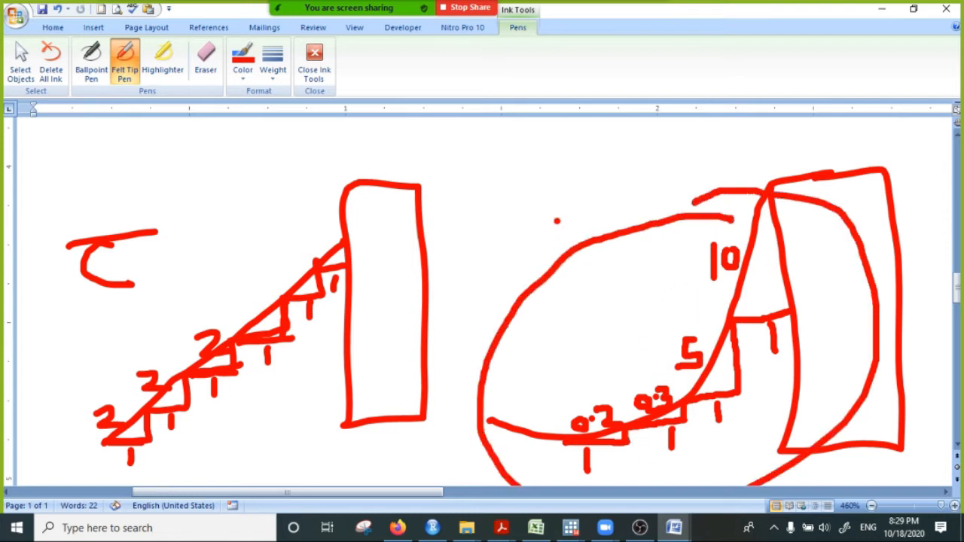
drag(547, 212, 637, 301)
drag(631, 183, 572, 318)
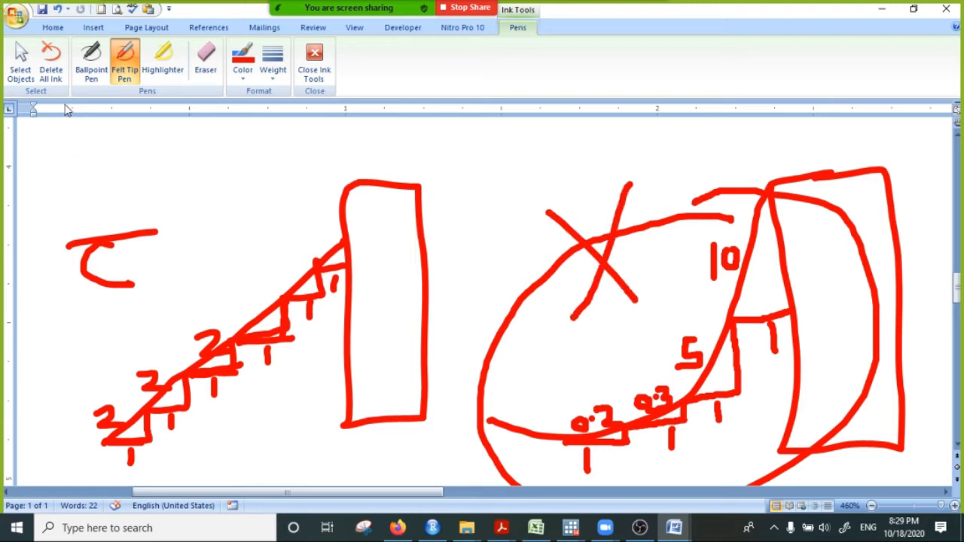
- Draw a large check mark above the straight staircase and write a 2 above its fourth and fifth steps
drag(165, 255, 362, 121)
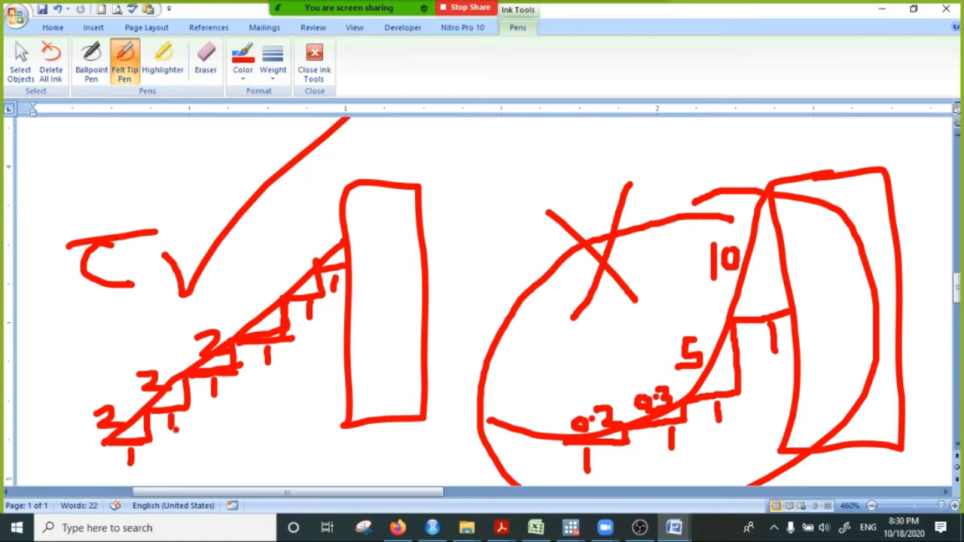
drag(241, 298, 256, 315)
mouse_move(278, 262)
mouse_down()
mouse_move(298, 263)
mouse_move(306, 280)
mouse_up()
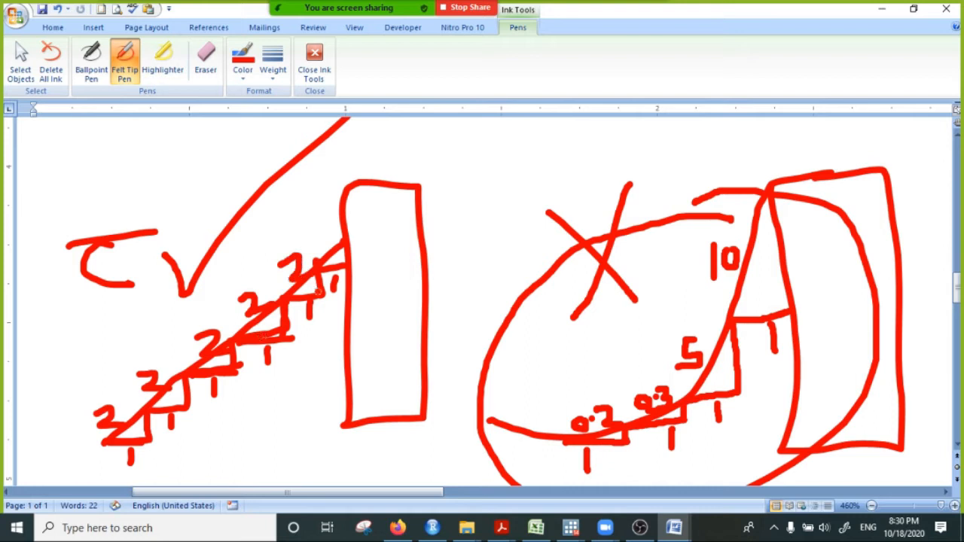
scroll(703, 310, down, 1)
scroll(699, 307, up, 1)
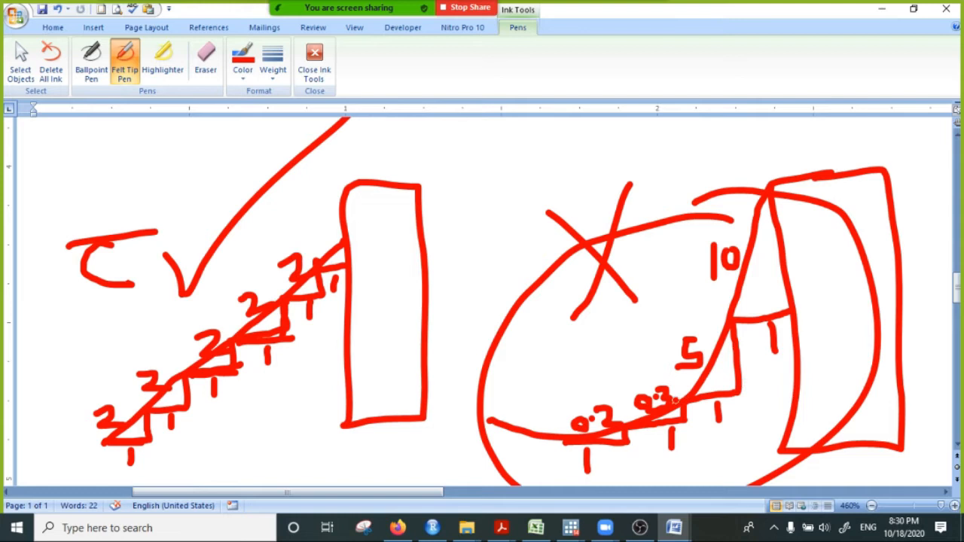
- Mark dots on the curve at the starts of the 0.2, 5 and 10 rises and draw a small check mark beside the 5
mouse_move(684, 393)
mouse_down()
mouse_move(679, 387)
mouse_move(687, 396)
mouse_up()
mouse_move(647, 338)
mouse_down()
mouse_move(677, 317)
mouse_move(723, 309)
mouse_up()
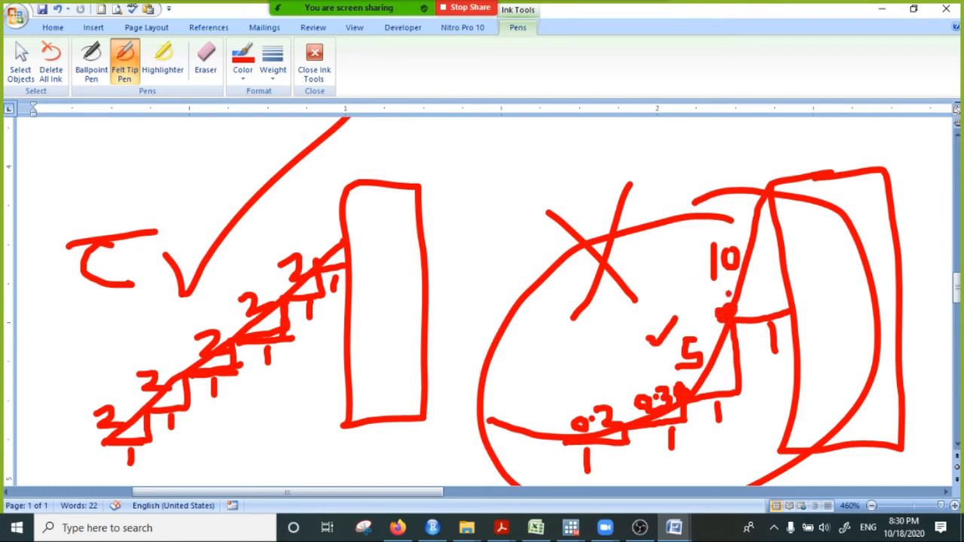
mouse_move(562, 436)
mouse_down()
mouse_move(555, 434)
mouse_move(564, 441)
mouse_up()
scroll(587, 367, down, 3)
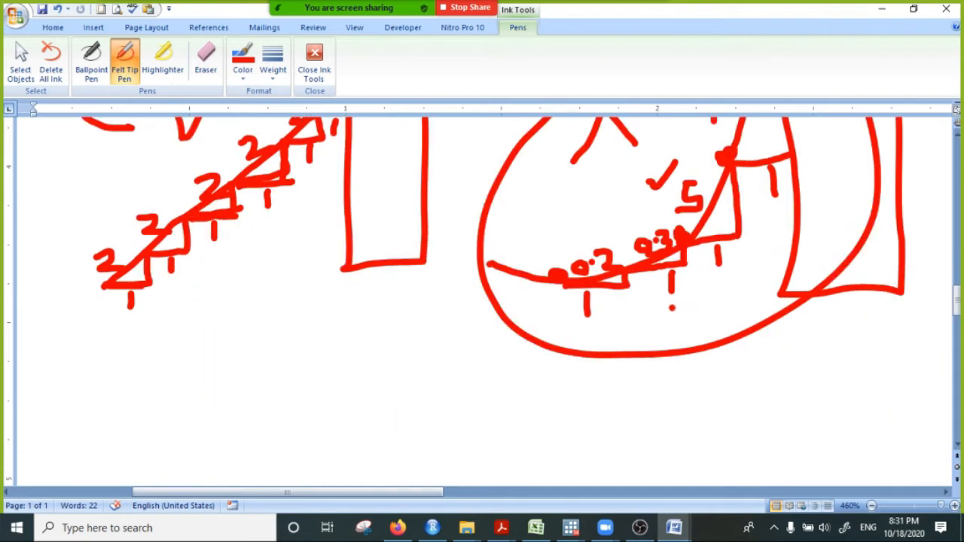
scroll(678, 304, up, 3)
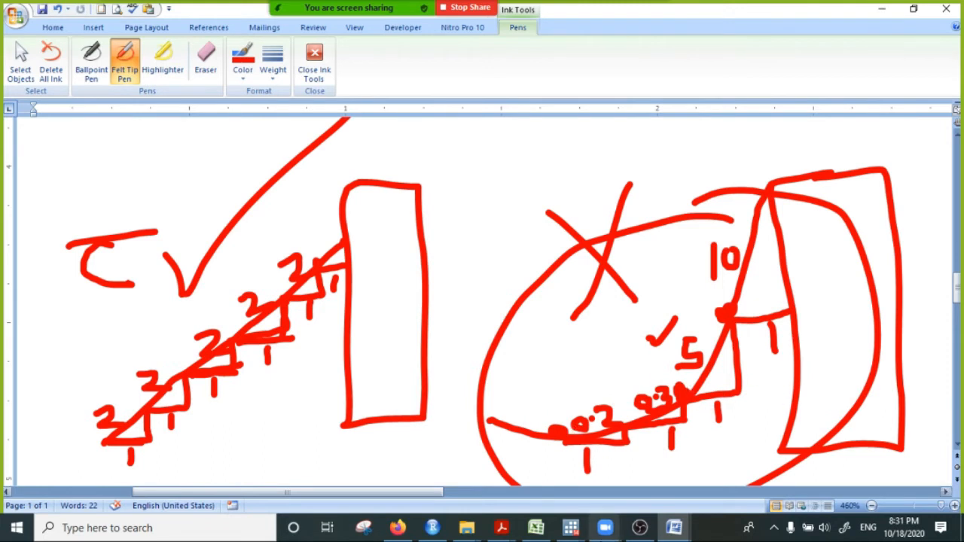
- Switch from the Word sketch to the main Stata window with the started logit command
mouse_move(571, 531)
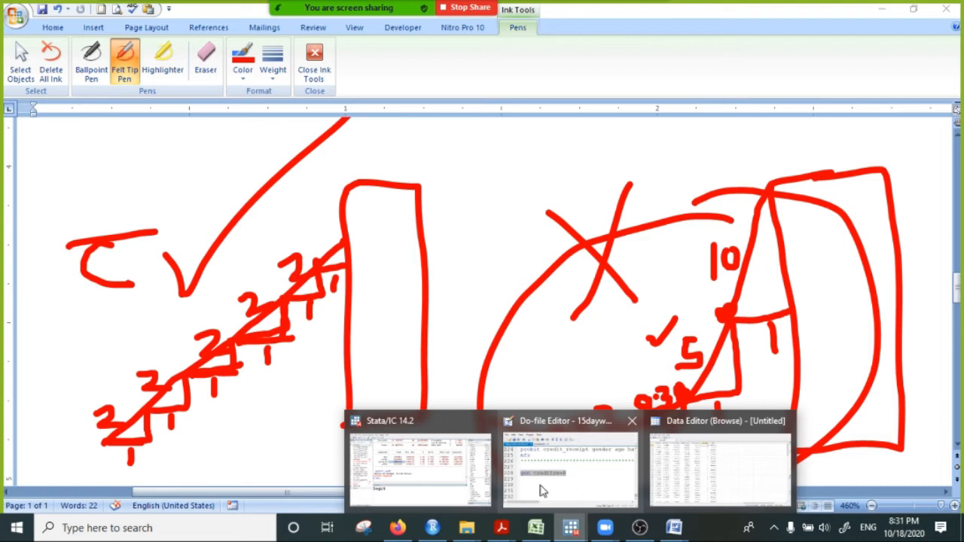
click(456, 479)
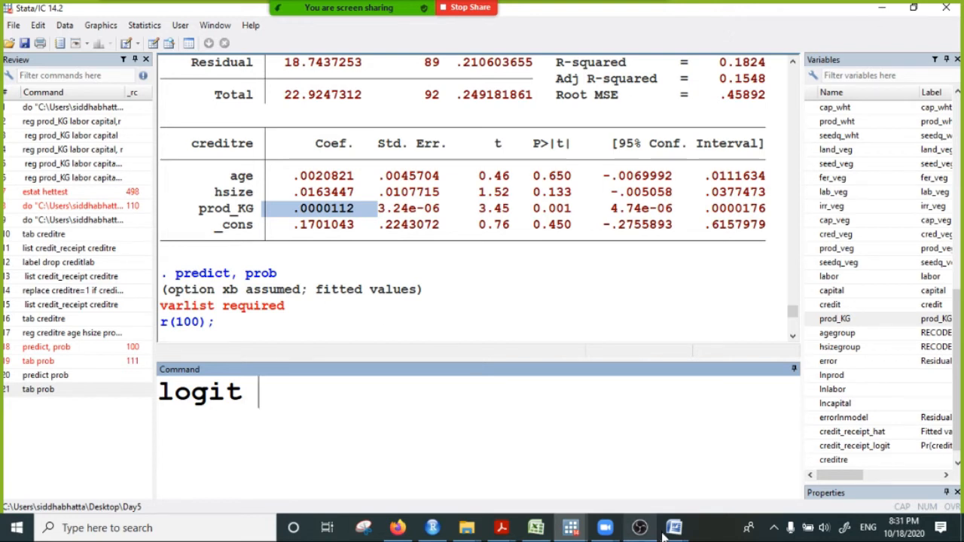
mouse_move(675, 527)
click(733, 490)
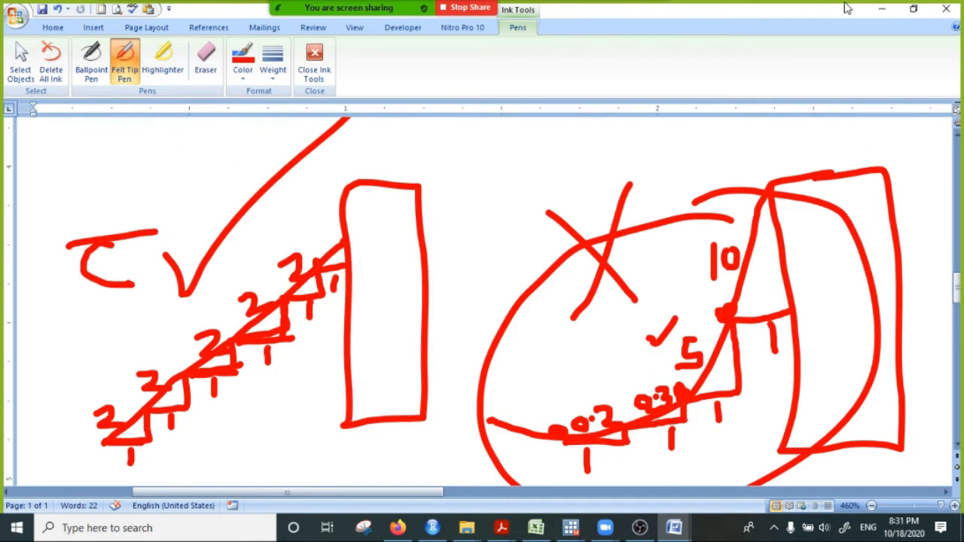
click(882, 9)
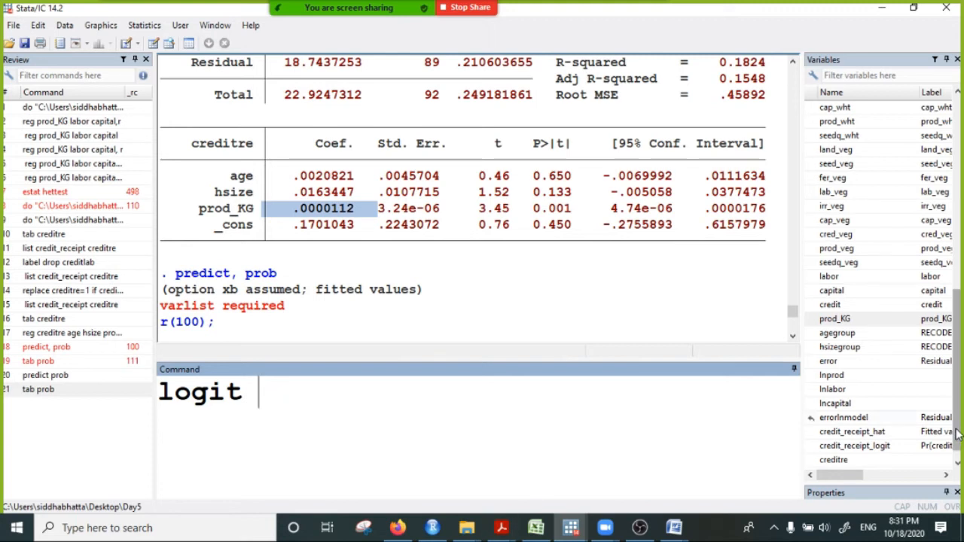
- Extend the logit command with creditre as dependent variable and age, gender and prod_KG as regressors
scroll(846, 445, down, 1)
double_click(835, 446)
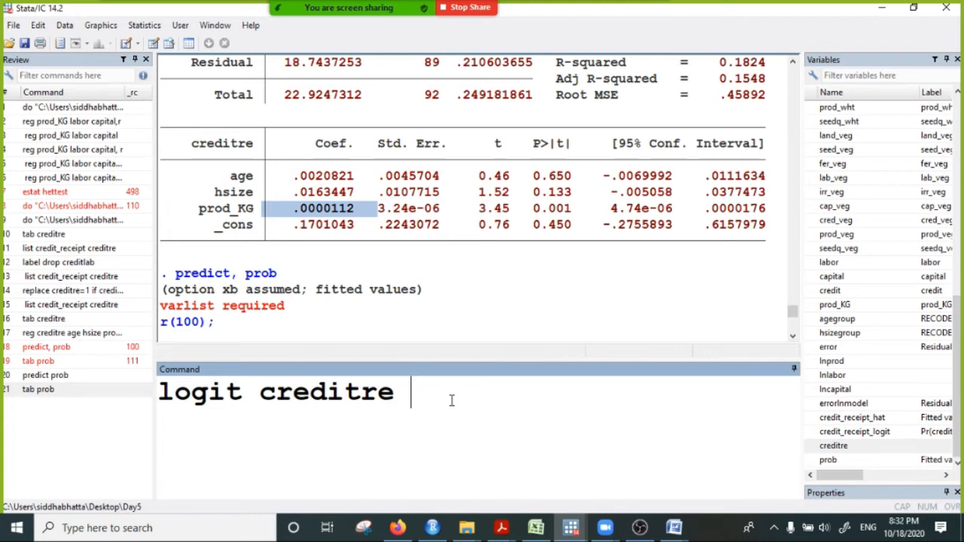
text(age gender)
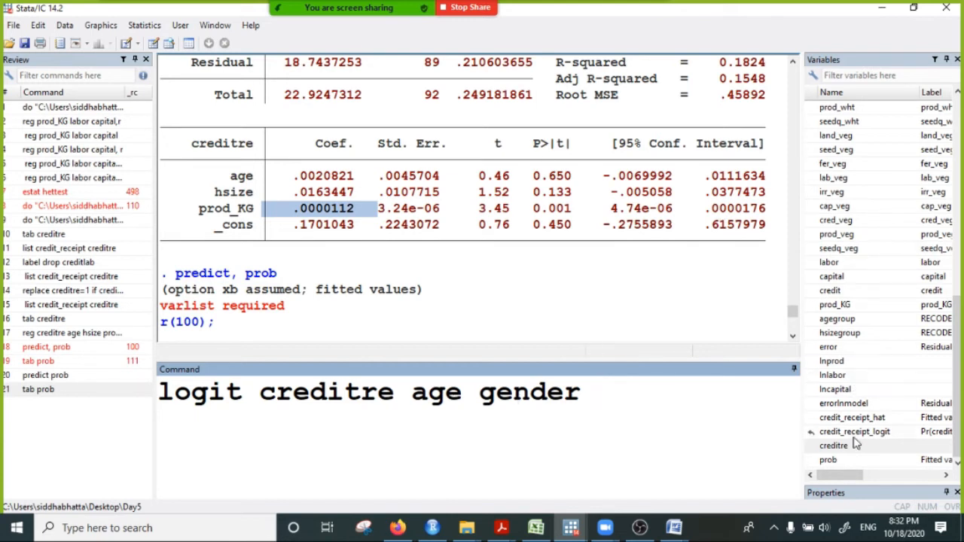
double_click(836, 305)
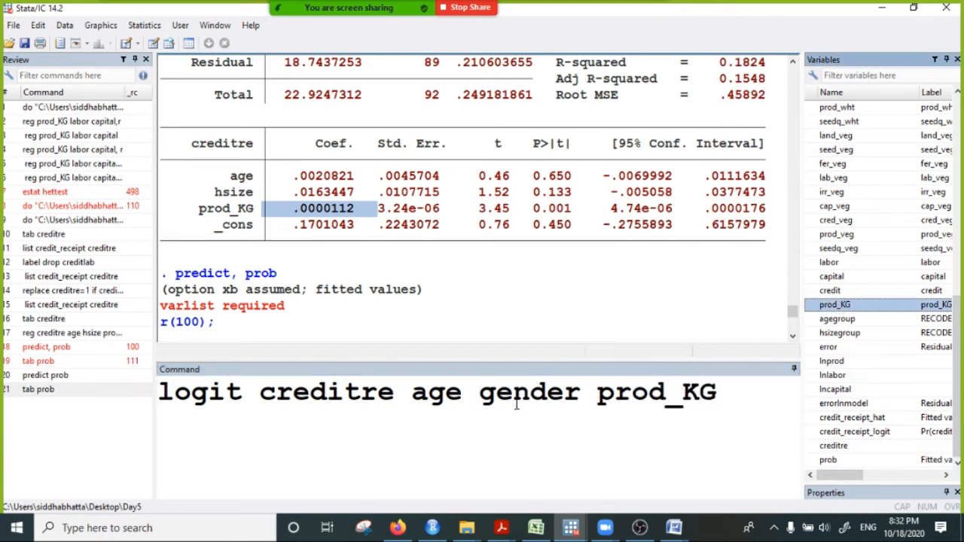
- Highlight creditre and gender in the logit command to examine the dependent variable against the gender regressor
drag(260, 393, 395, 399)
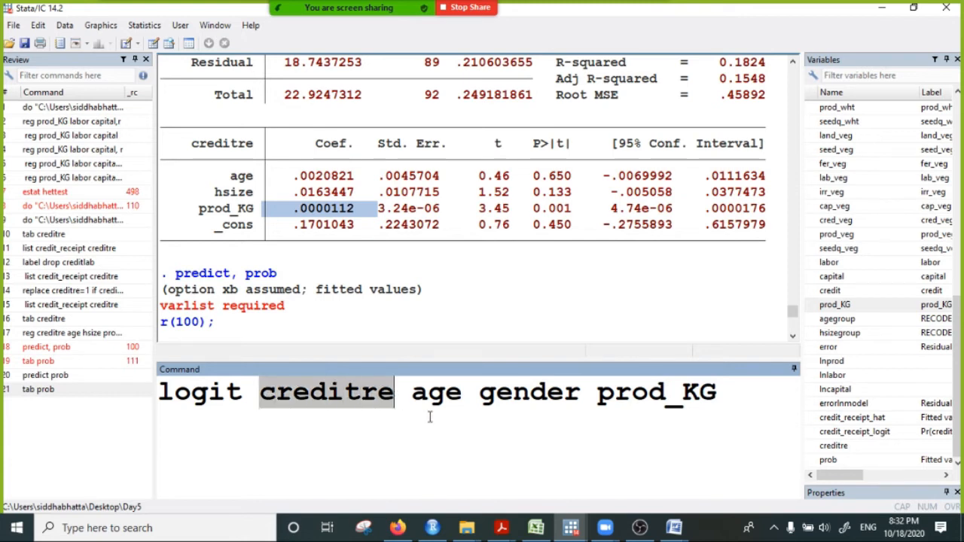
drag(479, 394, 588, 395)
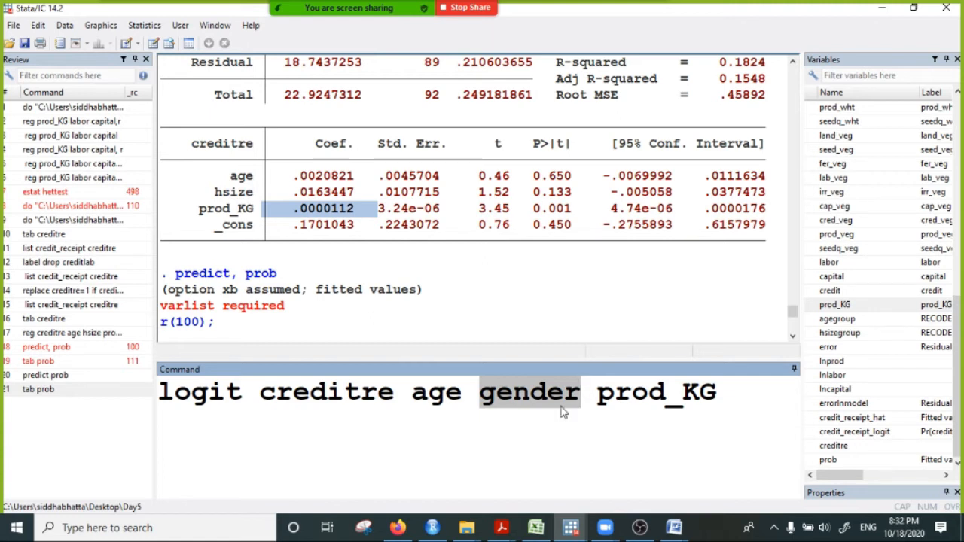
drag(479, 395, 556, 388)
click(548, 392)
drag(260, 393, 396, 393)
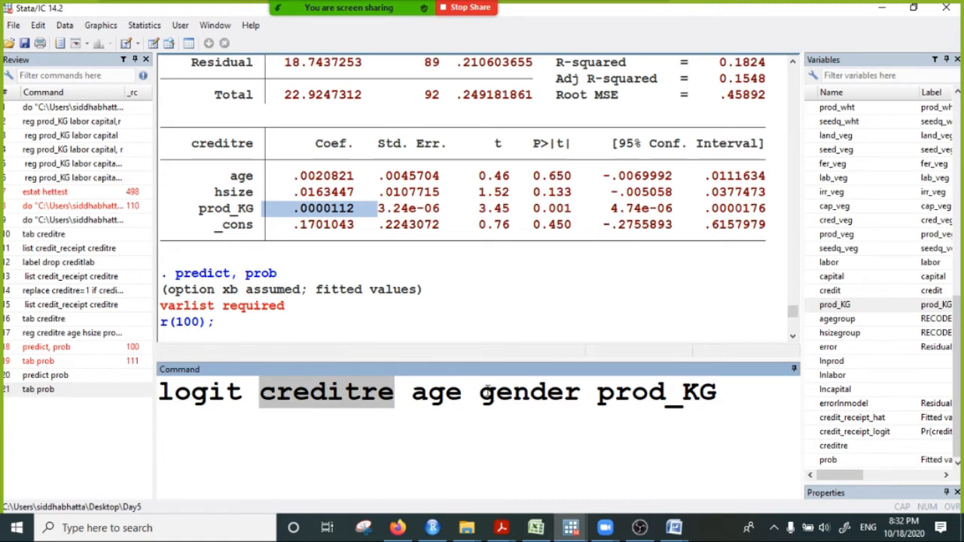
drag(488, 390, 580, 406)
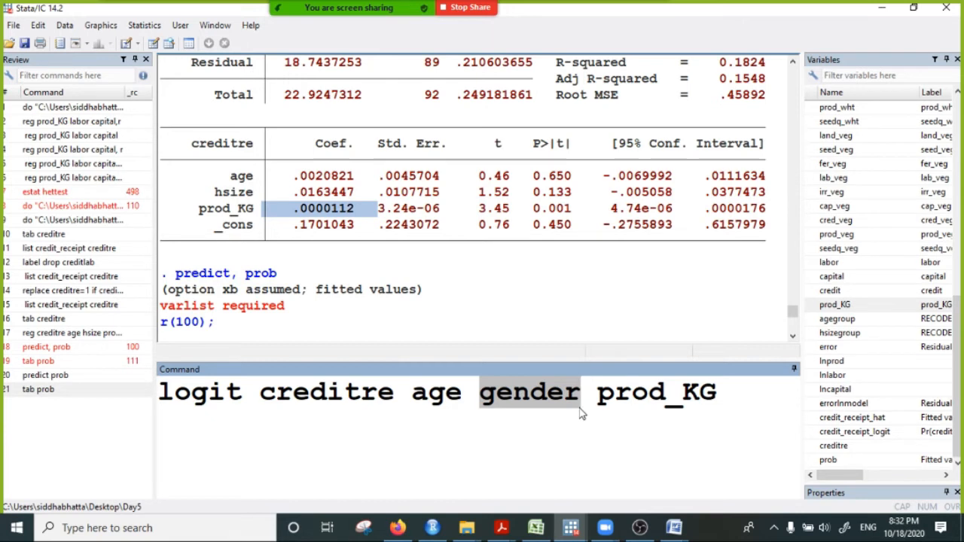
- Add hsize before prod_KG in the logit command, run the regression and display its complete output
click(684, 390)
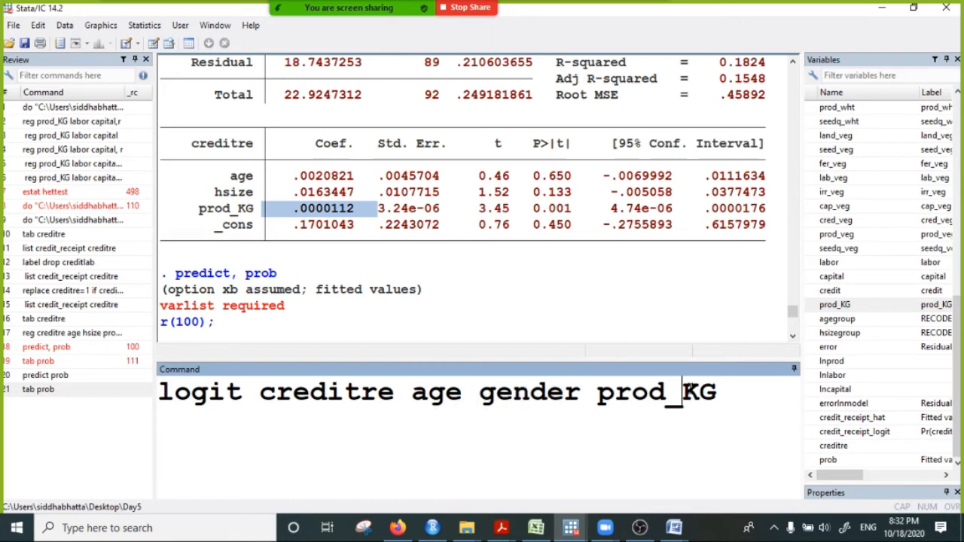
click(595, 391)
text(hsize)
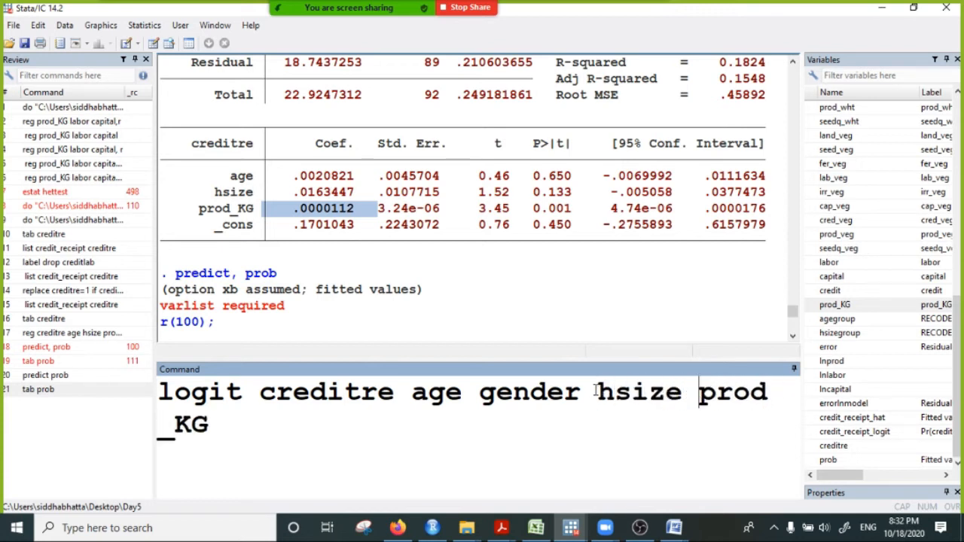
click(289, 429)
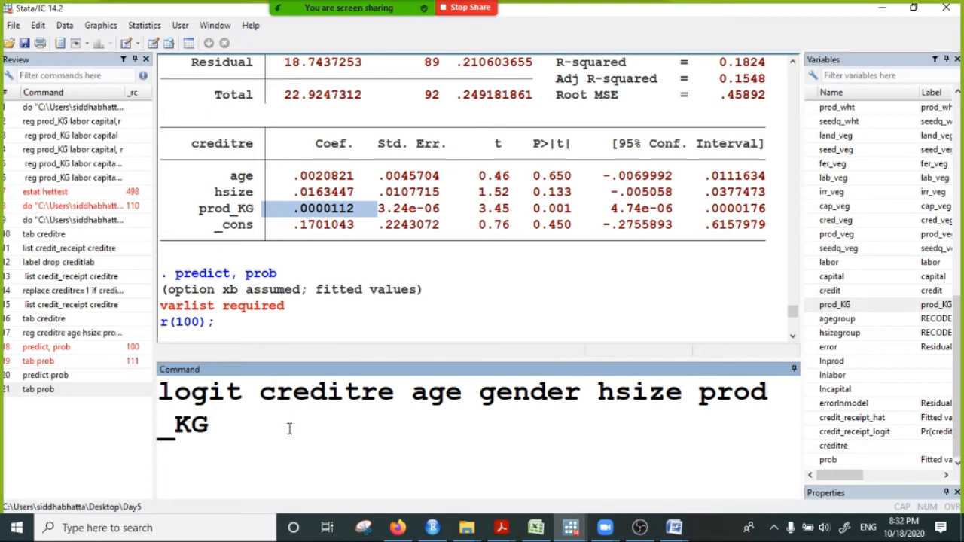
key(Return)
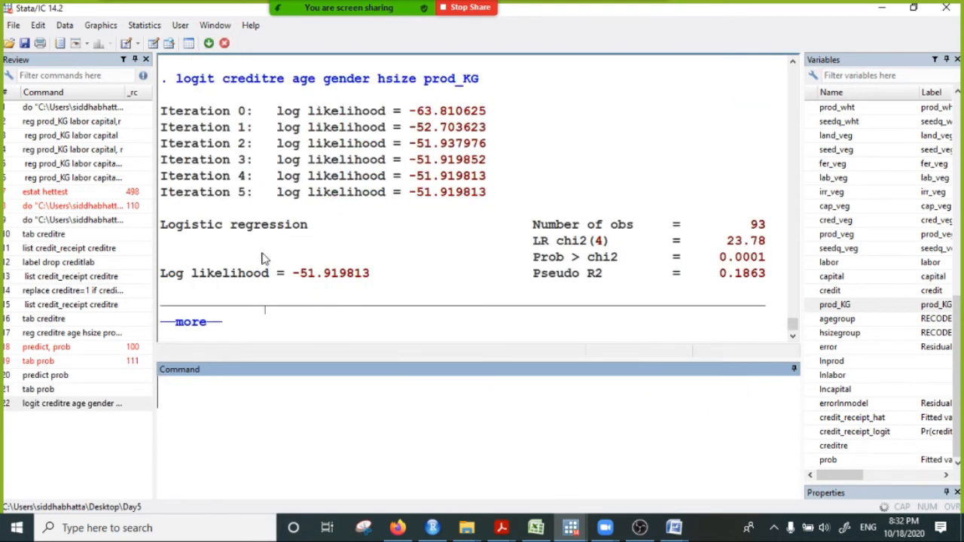
click(191, 321)
scroll(356, 241, up, 5)
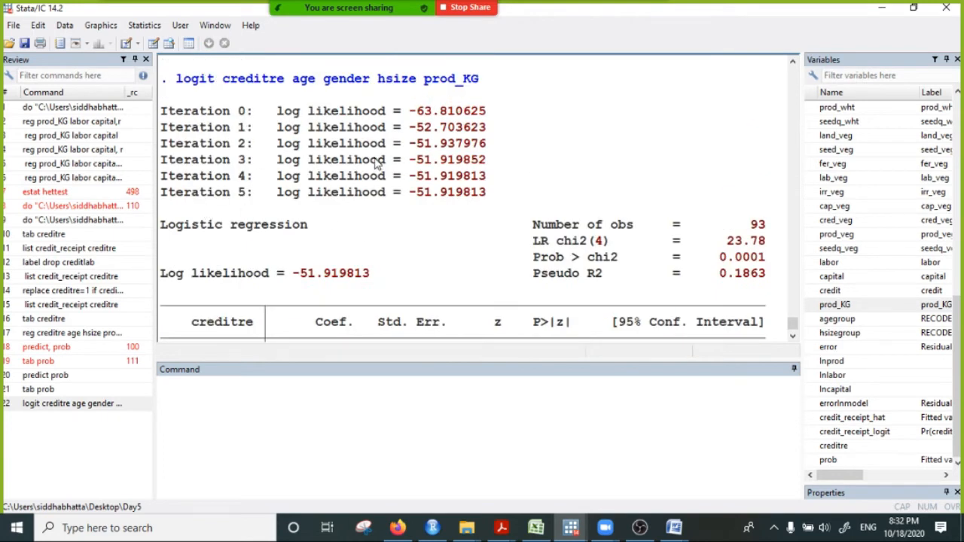
scroll(411, 220, down, 3)
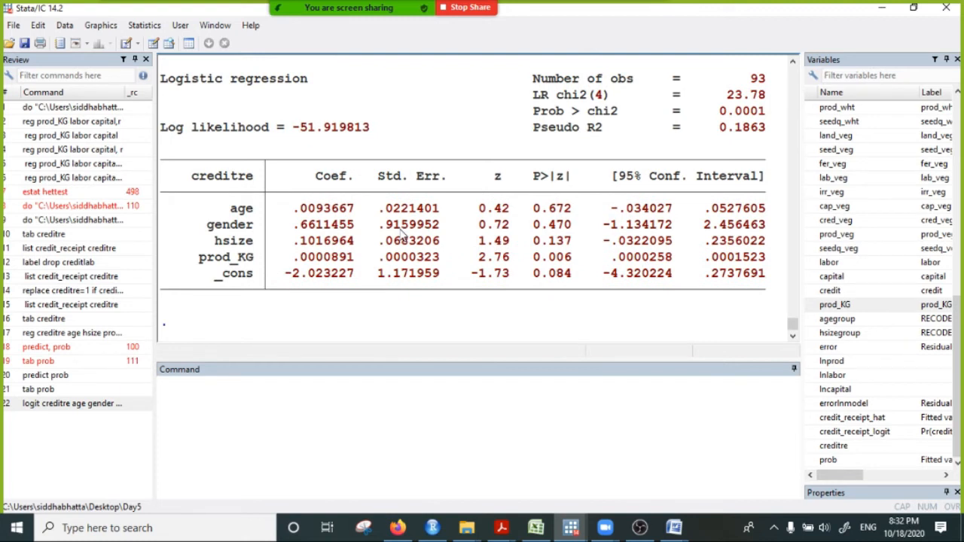
- Examine the coefficients, z statistics and p-values of the four regressors in the logit output
drag(293, 209, 569, 257)
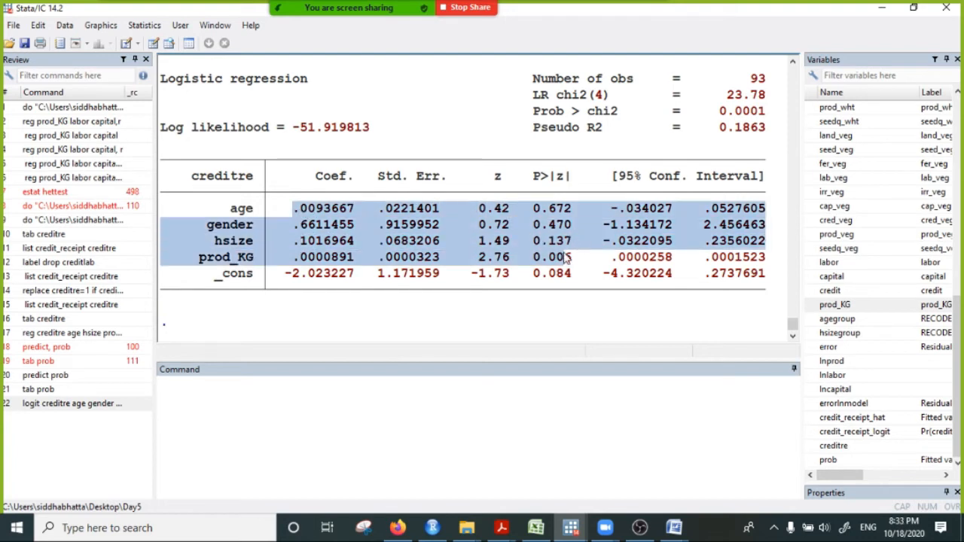
drag(300, 197, 357, 258)
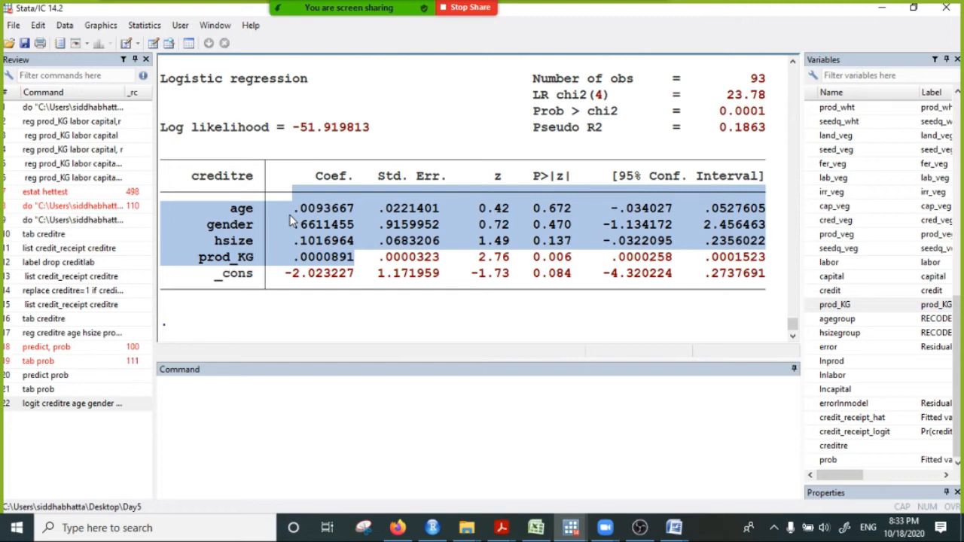
click(536, 235)
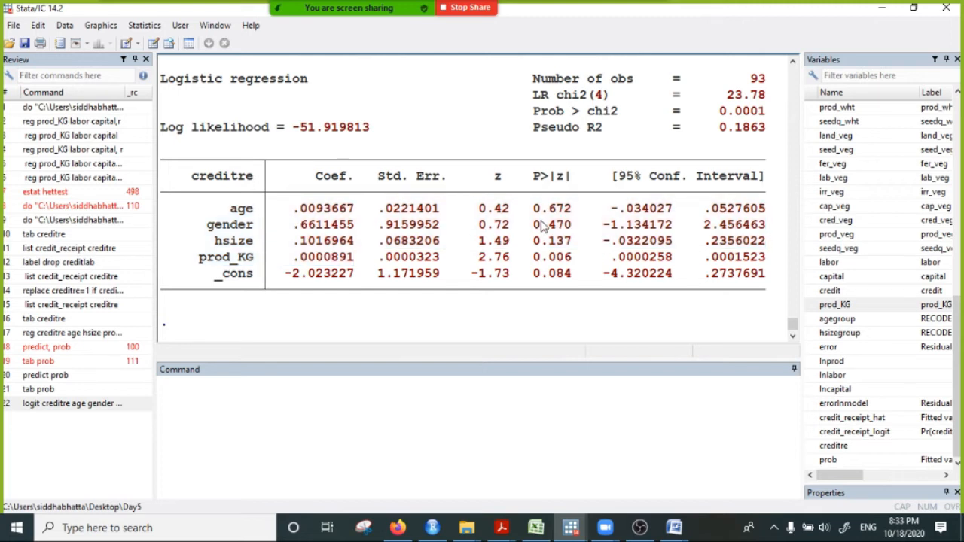
drag(481, 208, 522, 264)
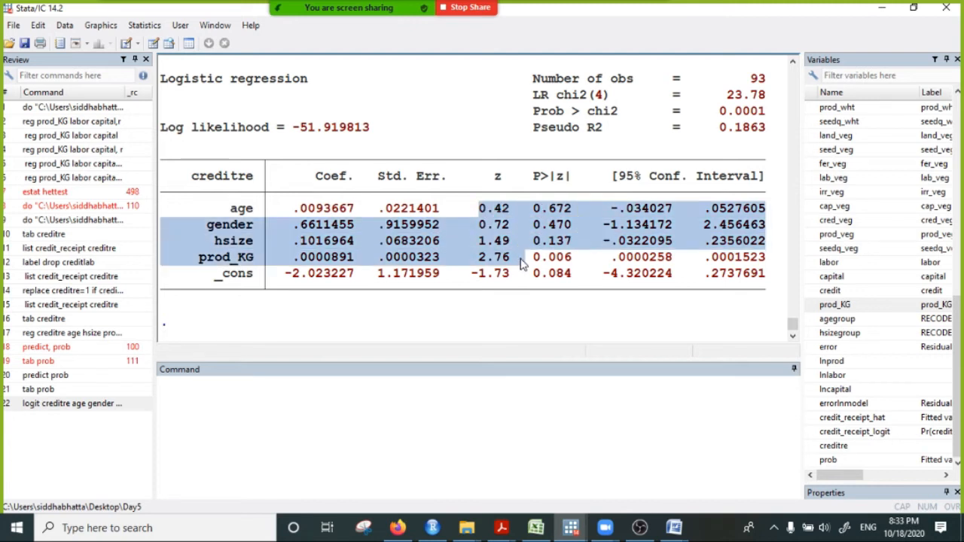
click(554, 234)
drag(535, 199, 599, 256)
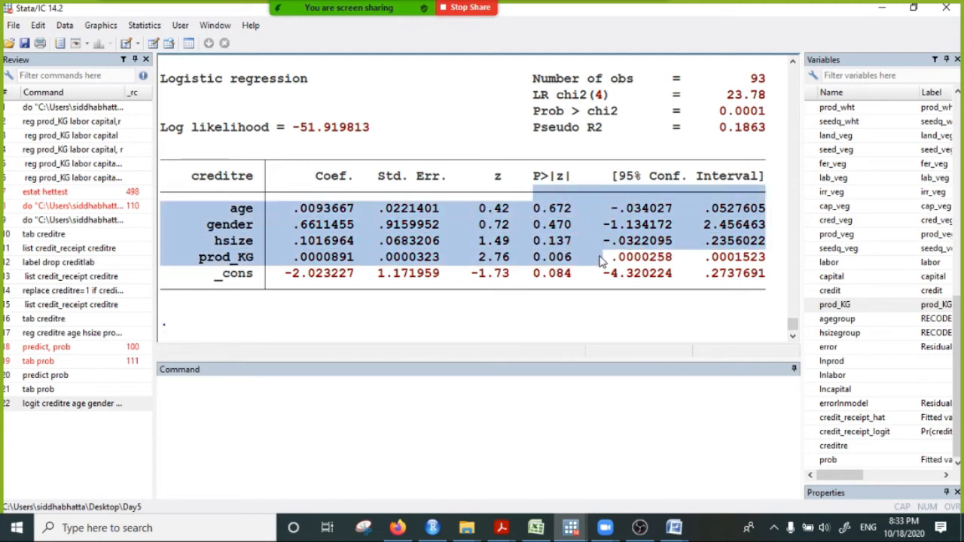
- Highlight the prod_KG, hsize, gender and age rows in turn to examine each variable's significance
drag(217, 258, 578, 258)
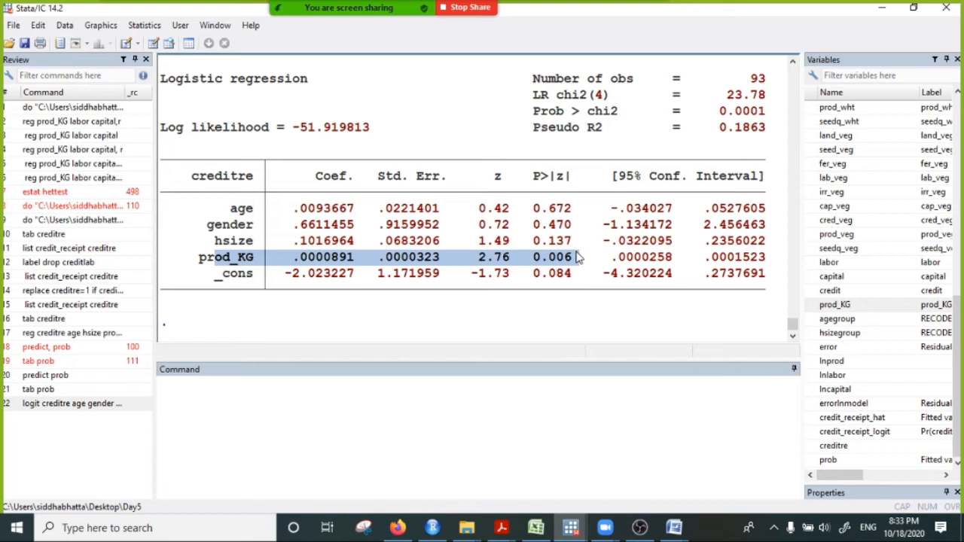
click(542, 258)
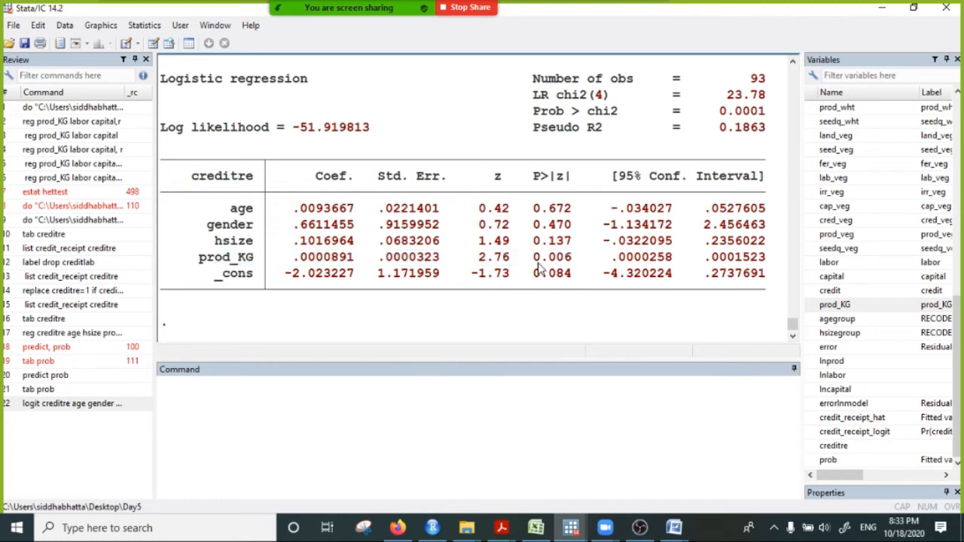
drag(531, 257, 189, 260)
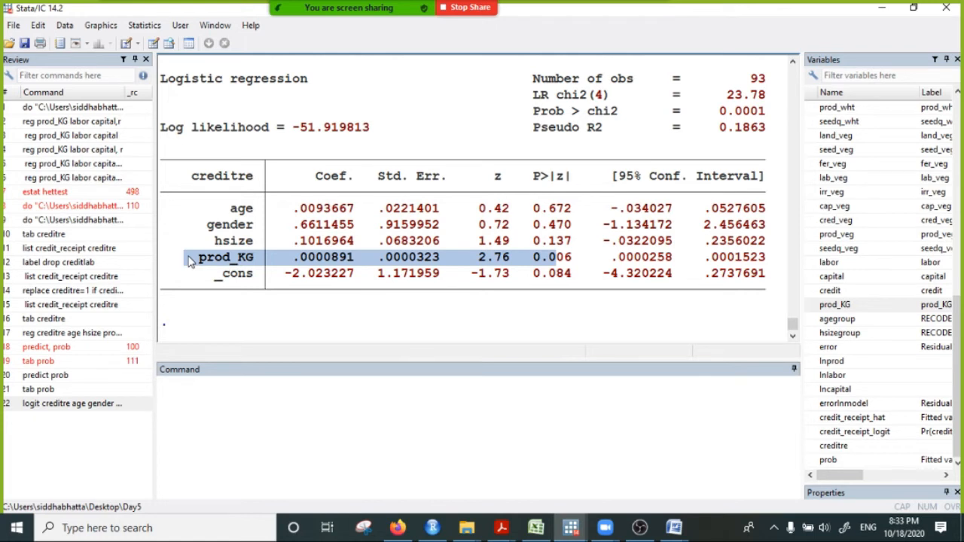
drag(215, 240, 504, 226)
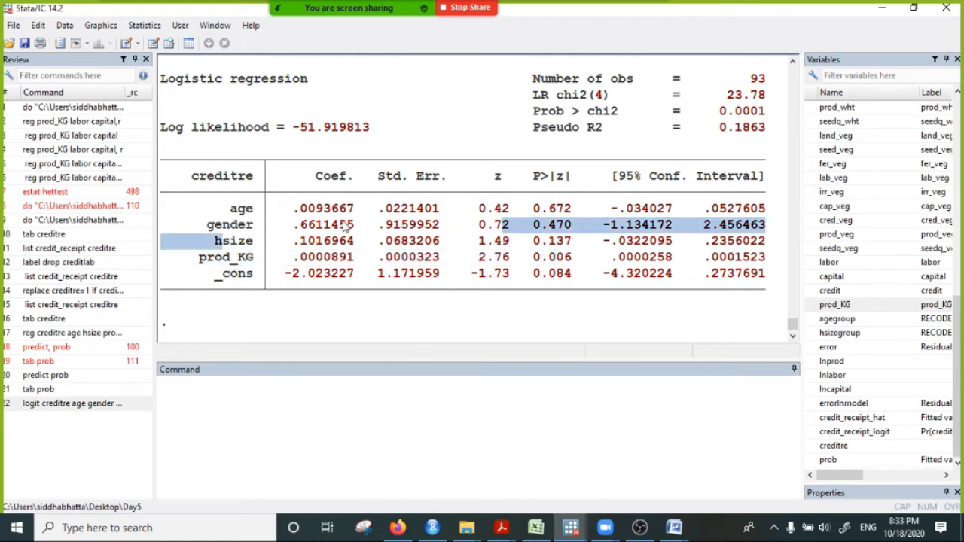
drag(208, 224, 537, 226)
drag(230, 208, 622, 209)
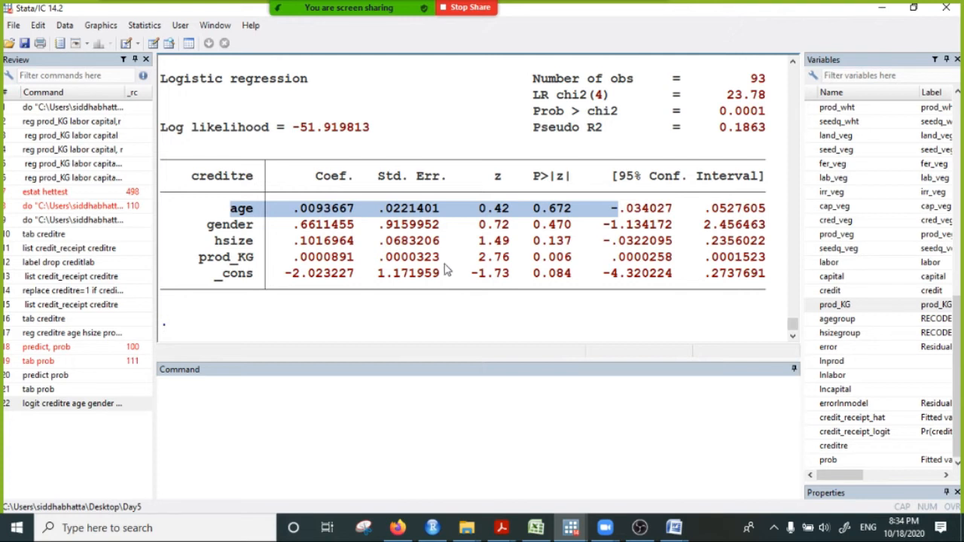
- Highlight the Coef. values from age down through the regressors to examine the logit coefficients
drag(274, 209, 352, 265)
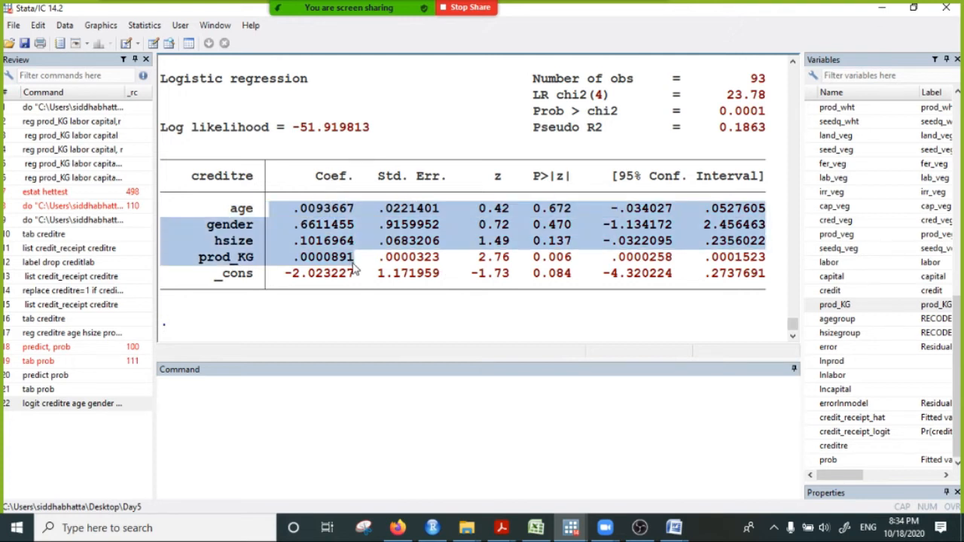
click(286, 217)
drag(294, 209, 350, 276)
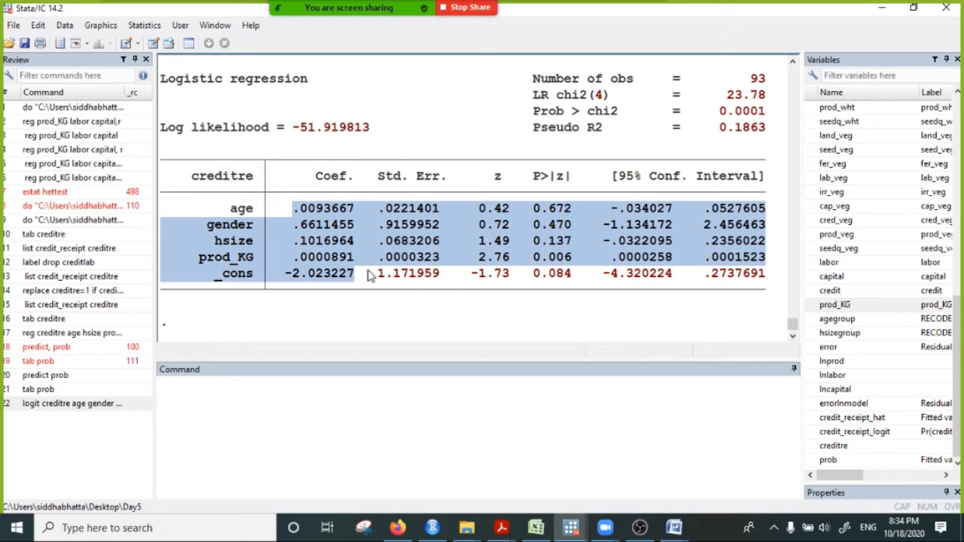
click(307, 232)
drag(287, 210, 362, 262)
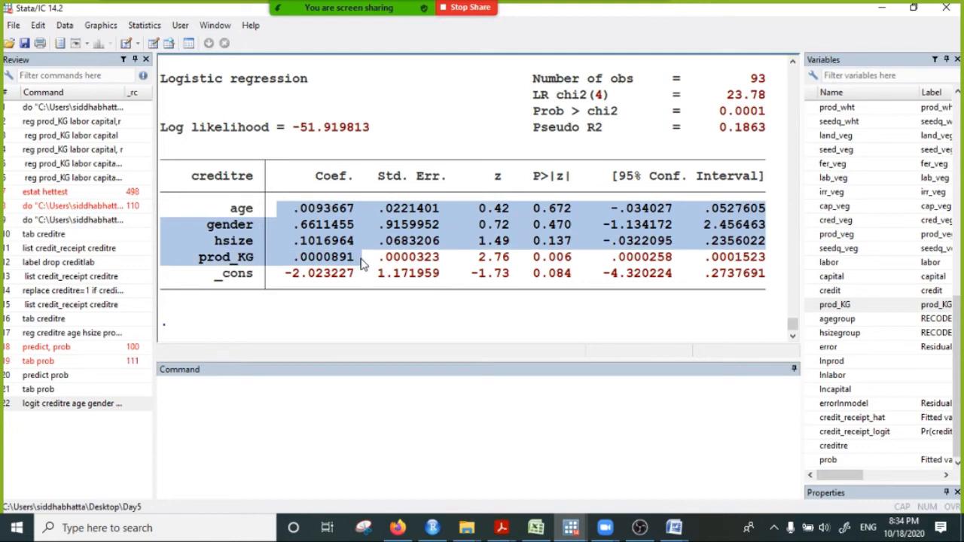
- Compute the marginal effects after the logit model with the mfx command
click(226, 397)
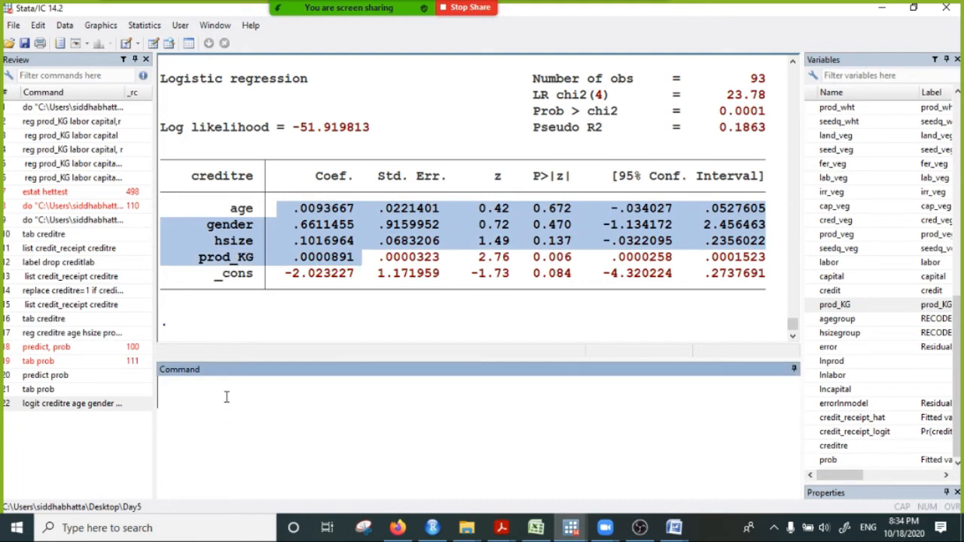
text(mfx)
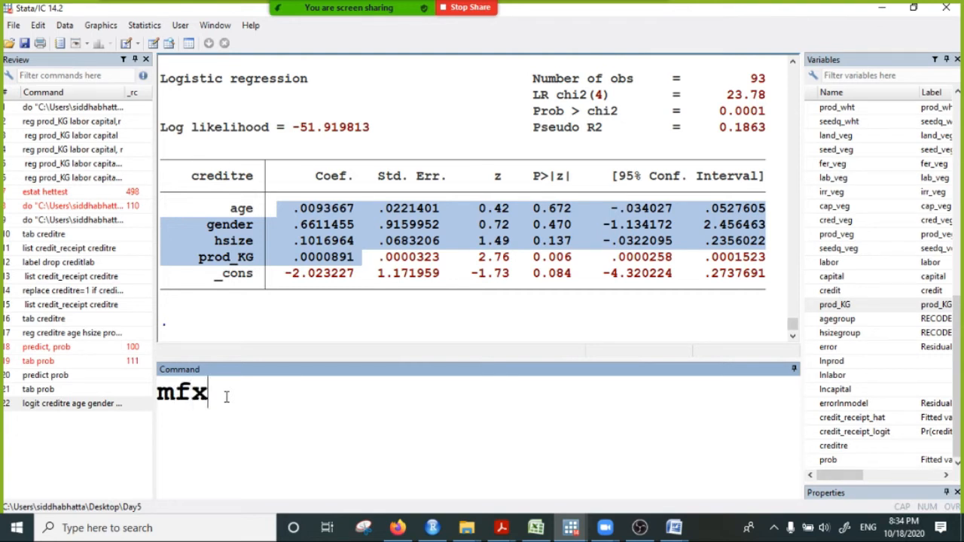
key(Return)
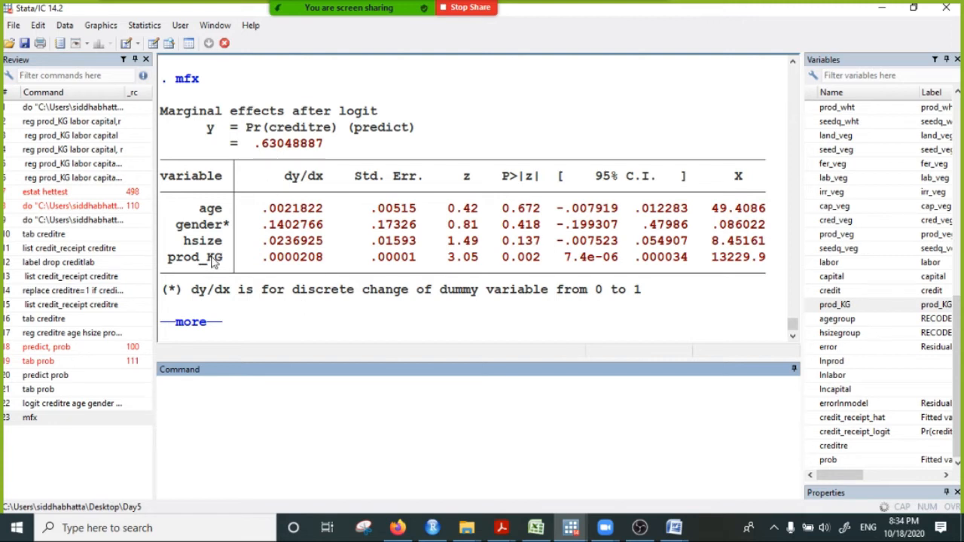
- Switch to Document2 in Word, examine the constant-slope and changing-slope sketches, and return to the Stata output
mouse_move(689, 536)
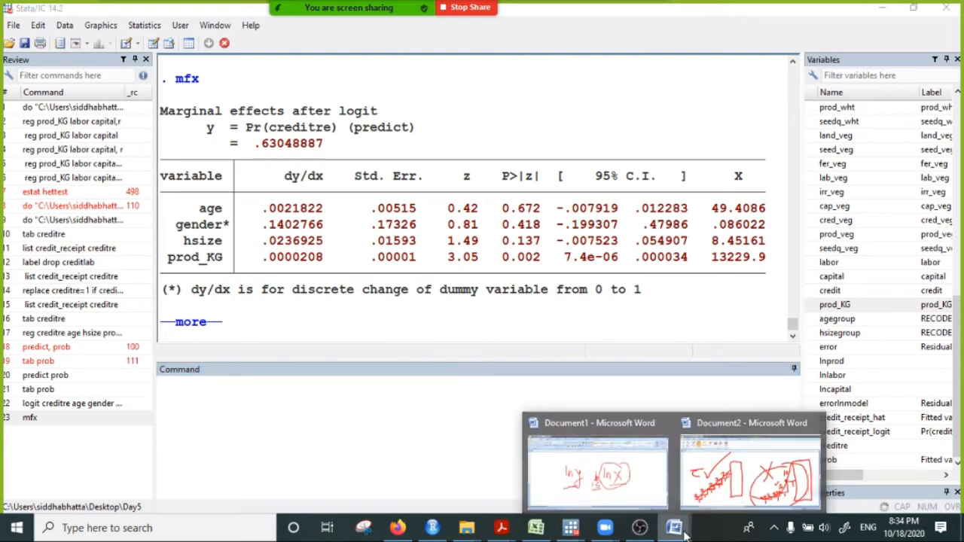
click(753, 459)
scroll(567, 379, down, 3)
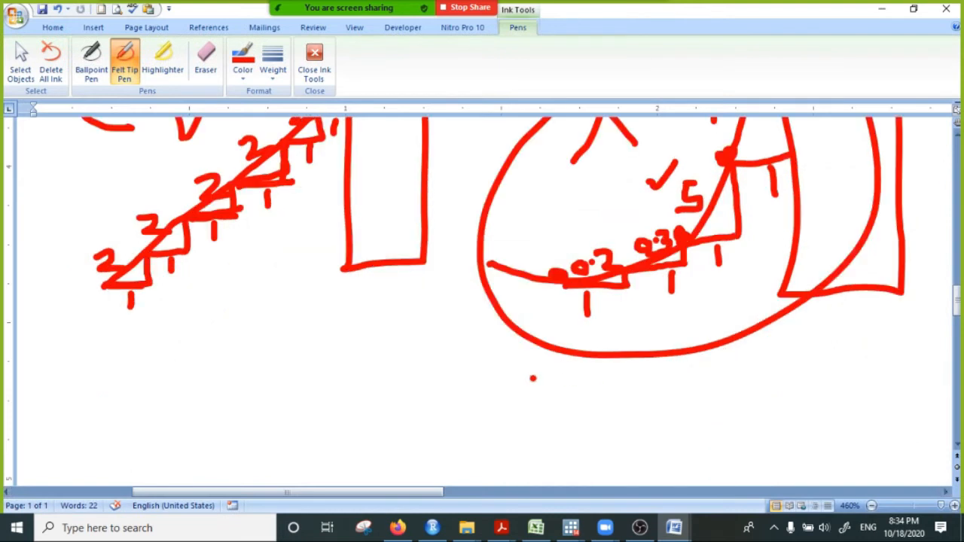
scroll(644, 308, up, 3)
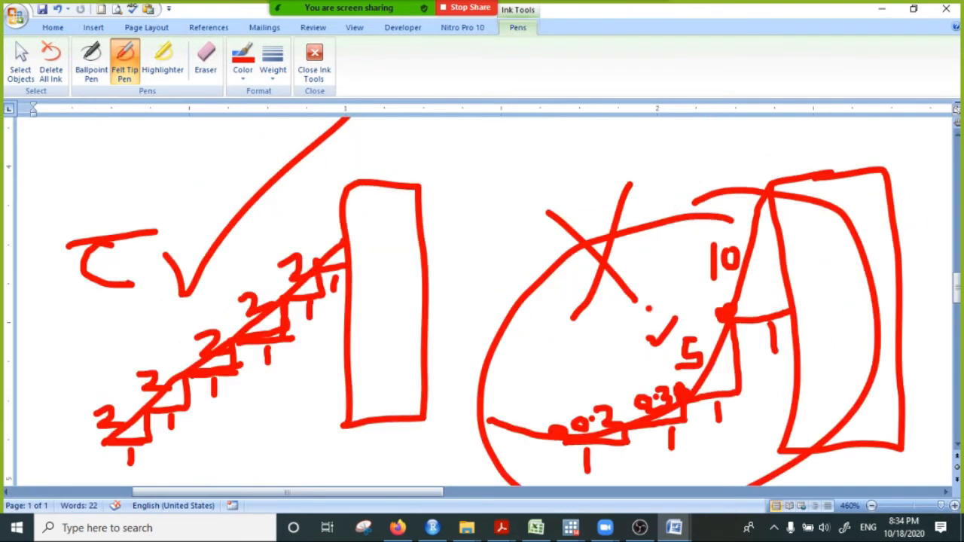
scroll(676, 260, down, 3)
scroll(673, 308, up, 3)
scroll(673, 364, down, 1)
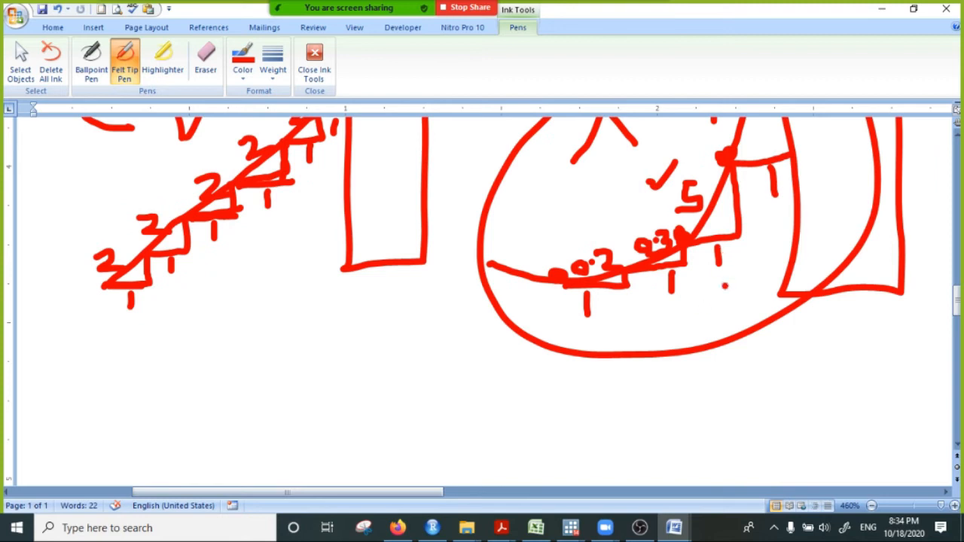
scroll(720, 289, up, 1)
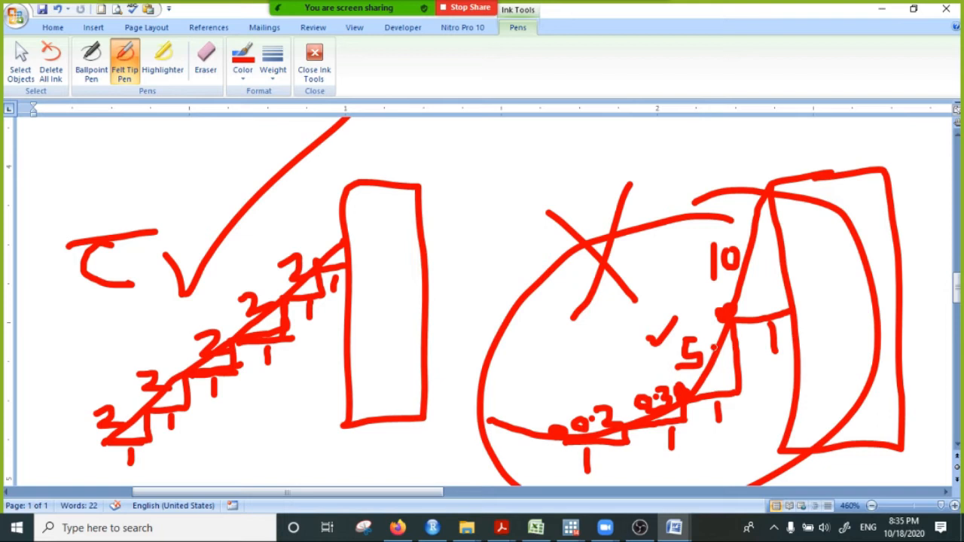
scroll(732, 357, down, 3)
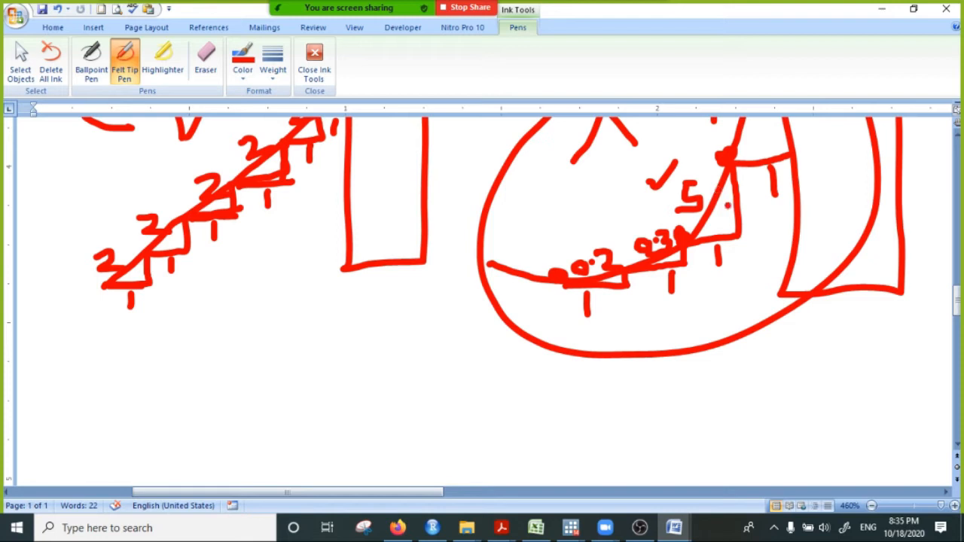
click(882, 9)
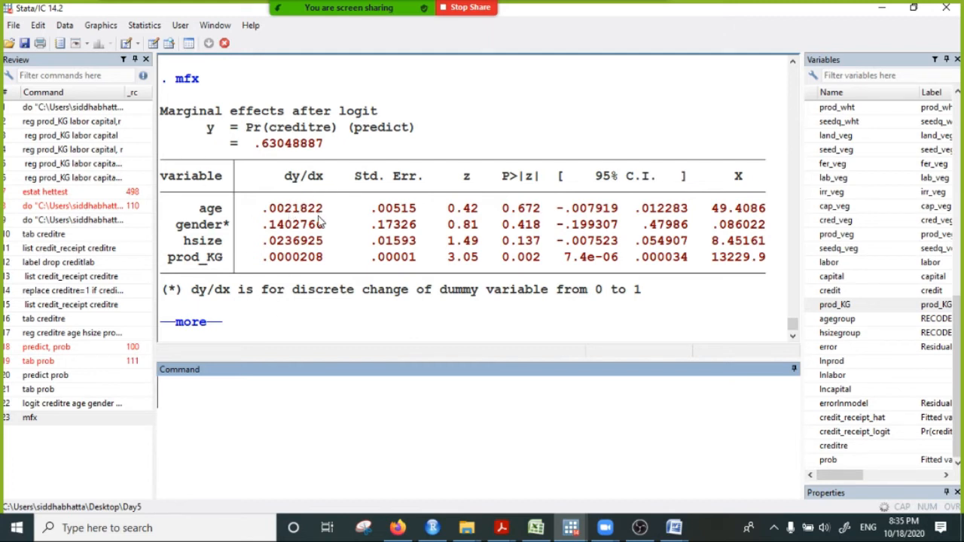
- Highlight the age row of the marginal effects table and the p-value of prod_KG to examine them
drag(256, 201, 623, 217)
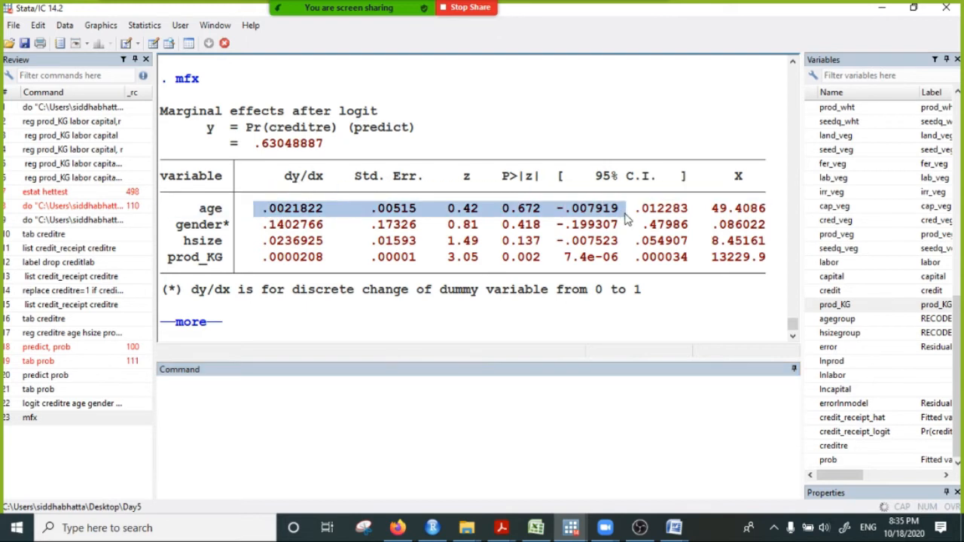
click(531, 238)
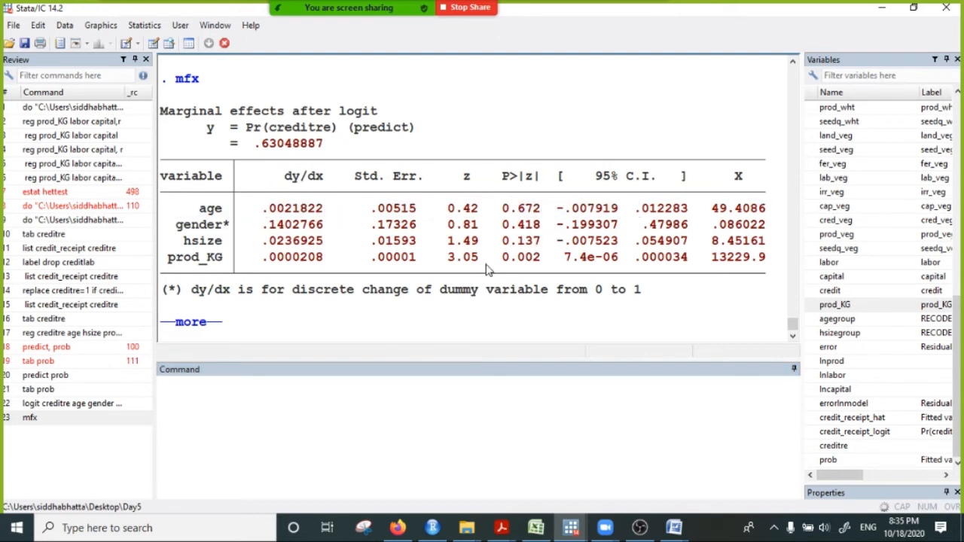
double_click(506, 258)
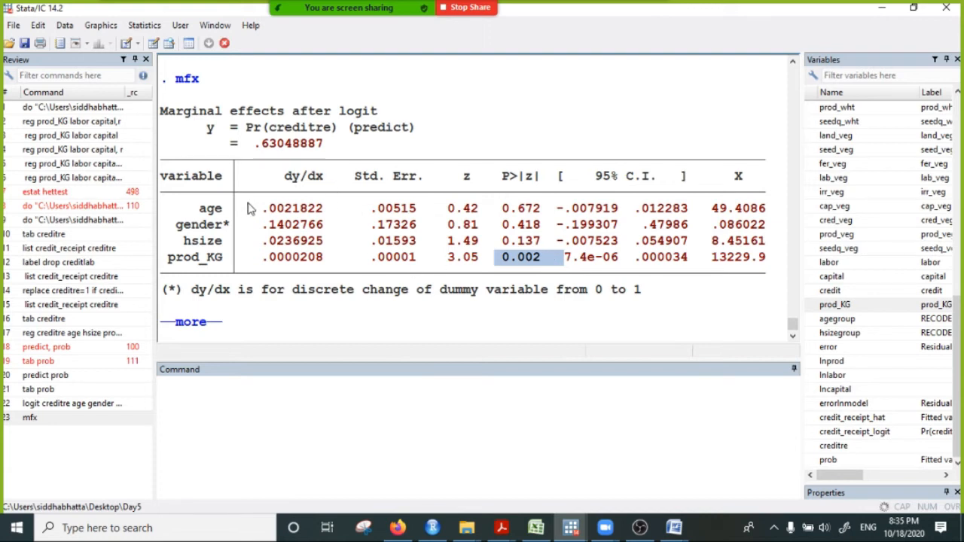
drag(195, 218, 614, 245)
drag(189, 209, 566, 211)
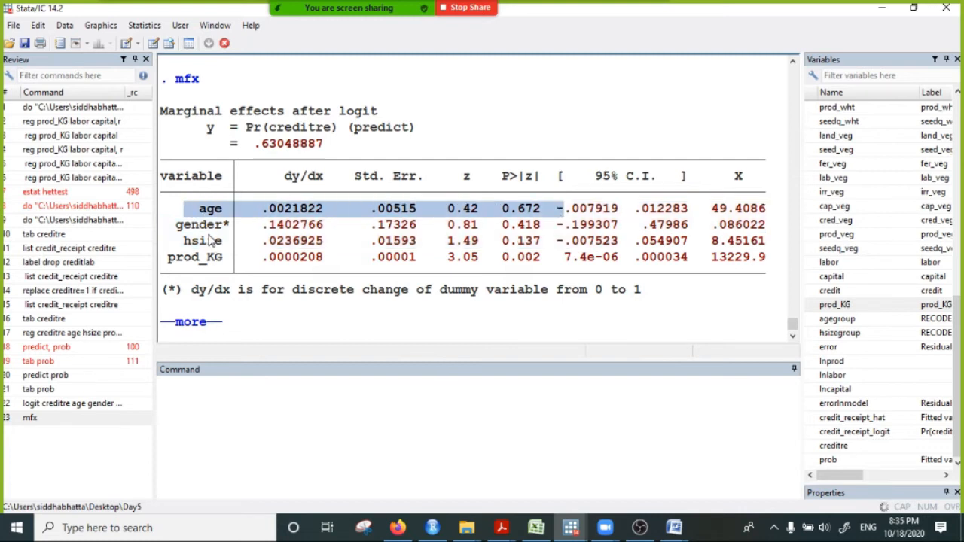
- Highlight the gender, hsize and prod_KG rows in turn and the prod_KG p-value to examine marginal effects and significance
drag(181, 225, 603, 219)
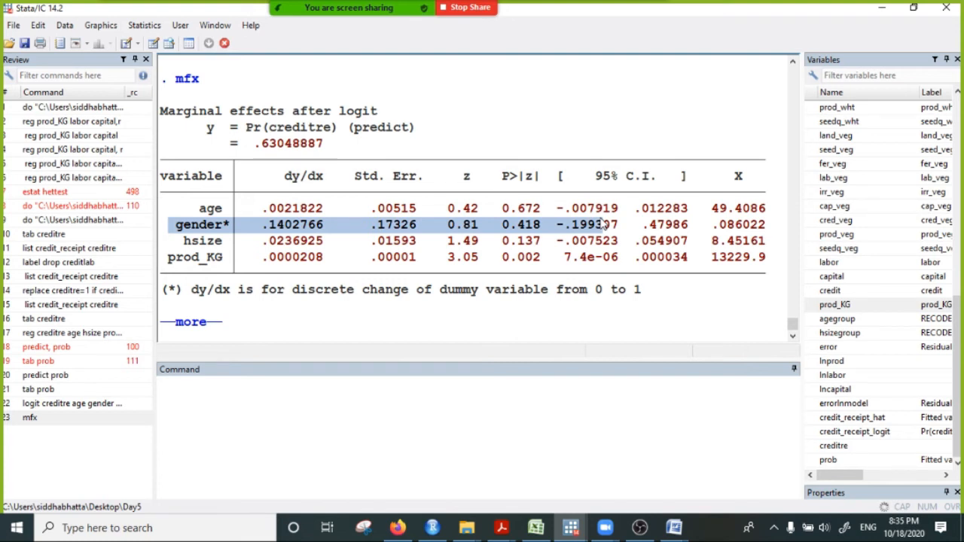
drag(183, 241, 621, 239)
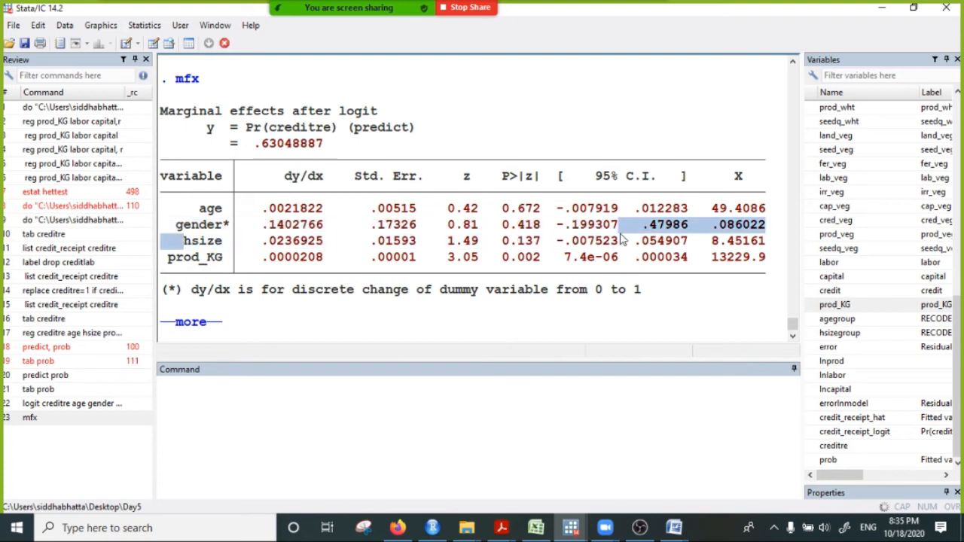
click(177, 242)
drag(184, 241, 625, 239)
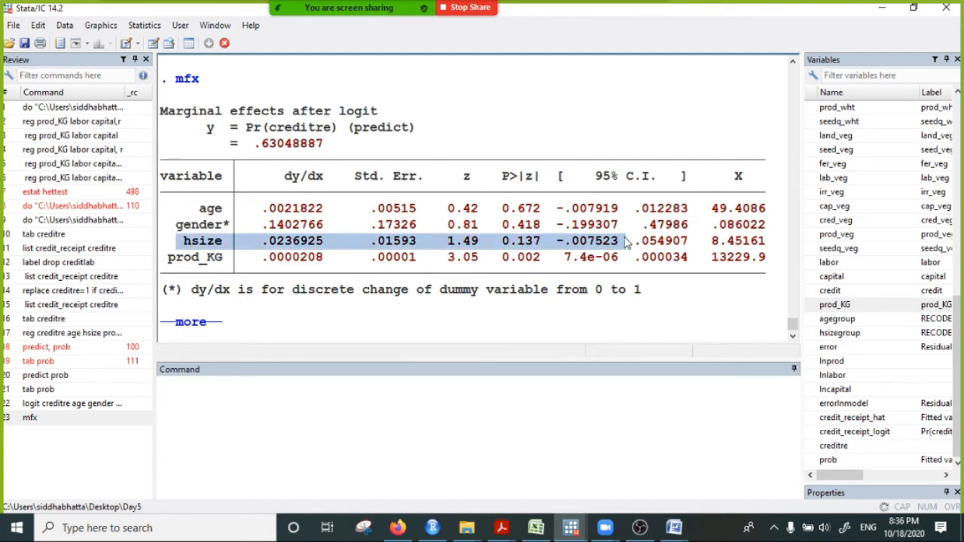
drag(197, 257, 603, 257)
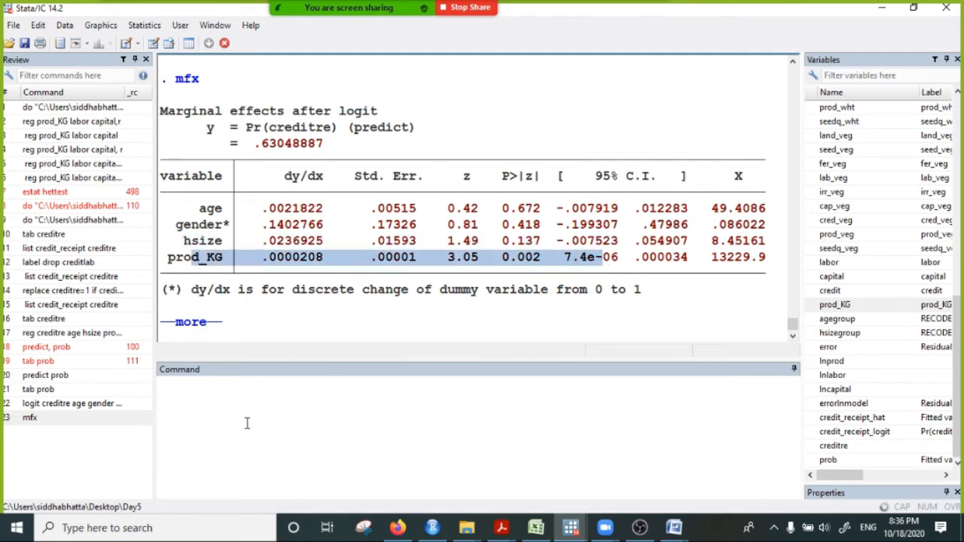
click(532, 260)
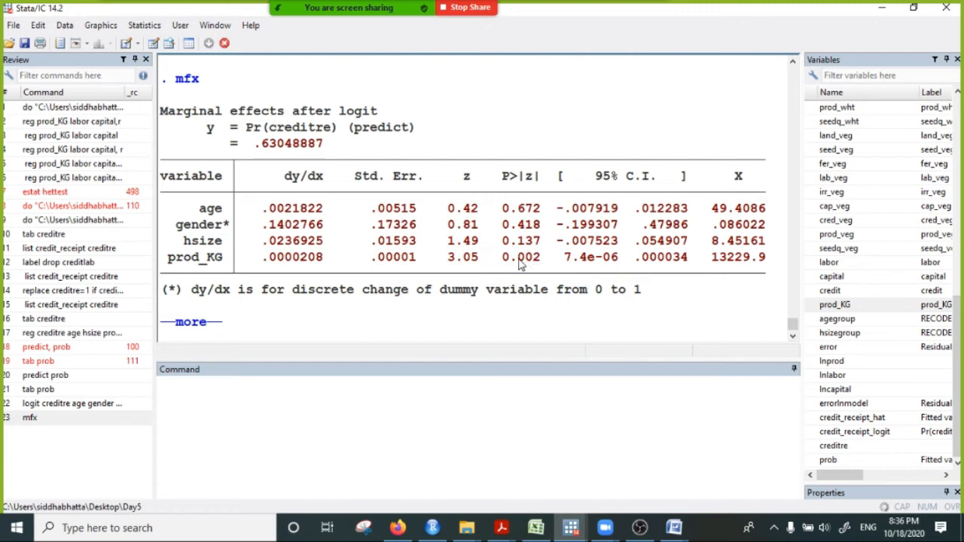
drag(515, 259, 541, 259)
- Start an interpretation note in the command line with "If production increases by 1 KG,"
click(286, 392)
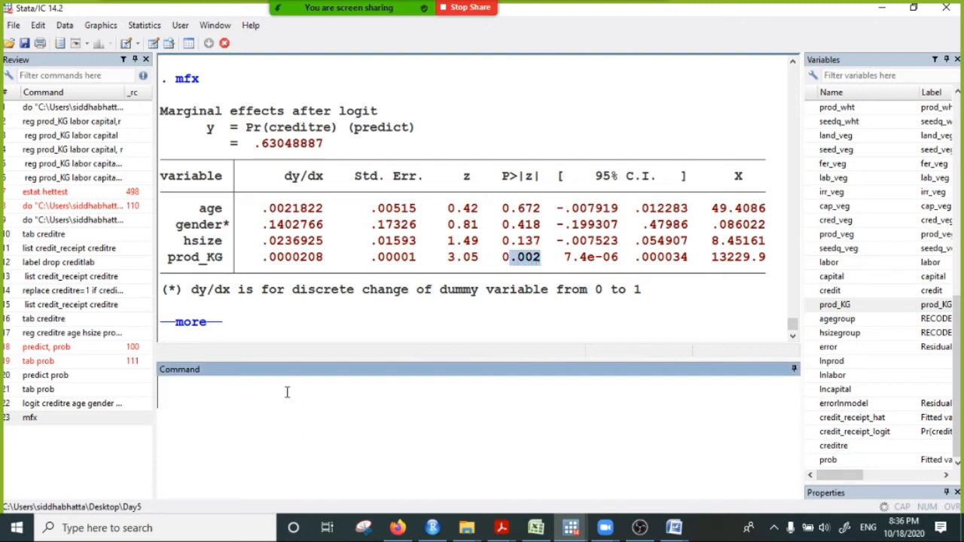
text(f)
key(BackSpace)
text(If)
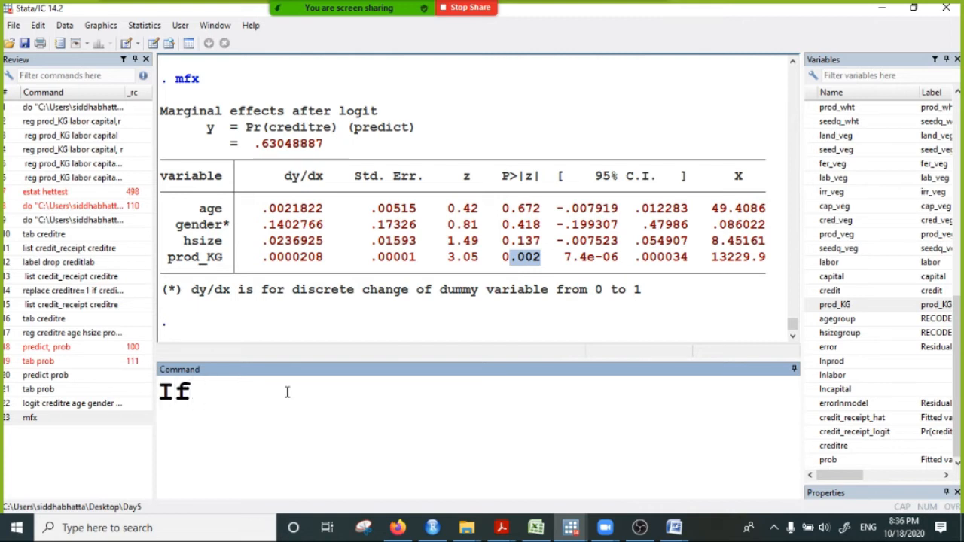
text( pro)
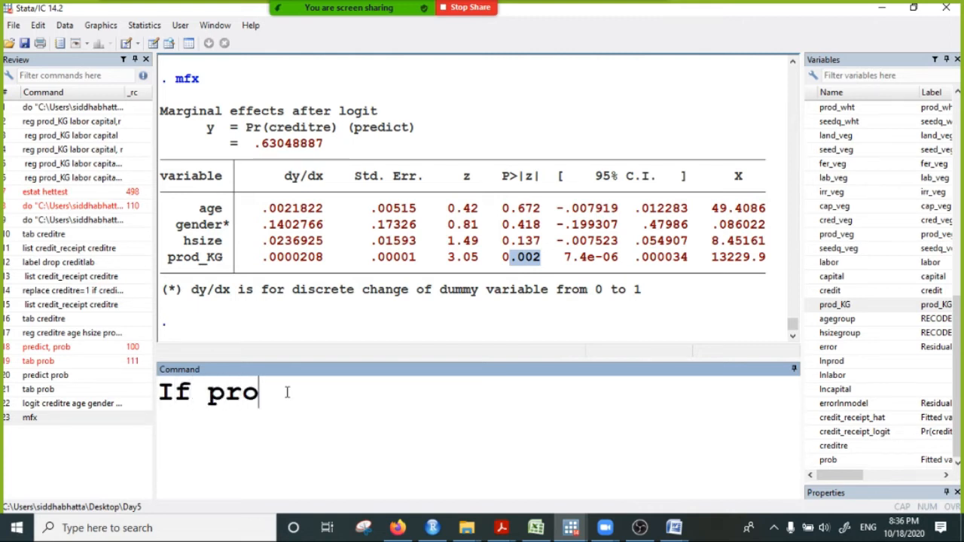
text(duction in)
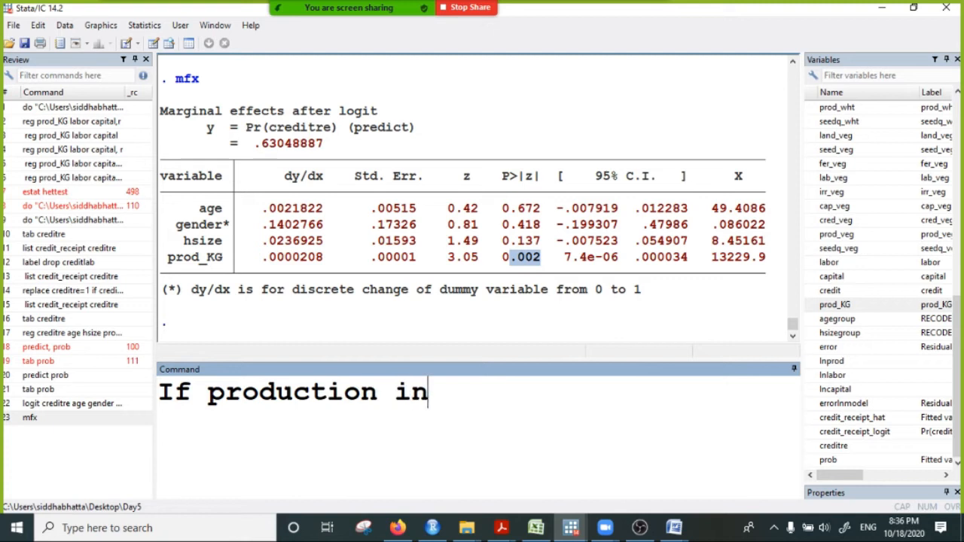
text(crease)
key(BackSpace)
text(s by 1 )
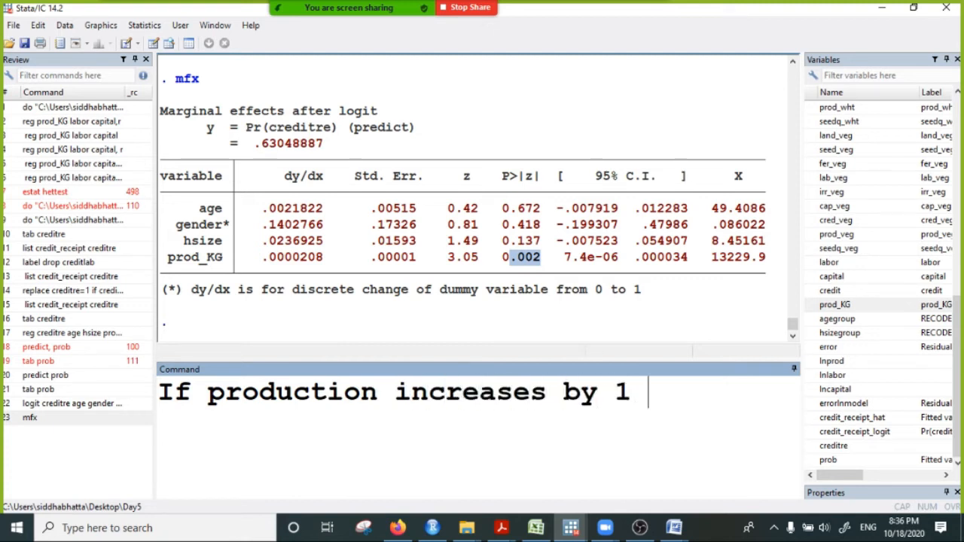
text(KG, )
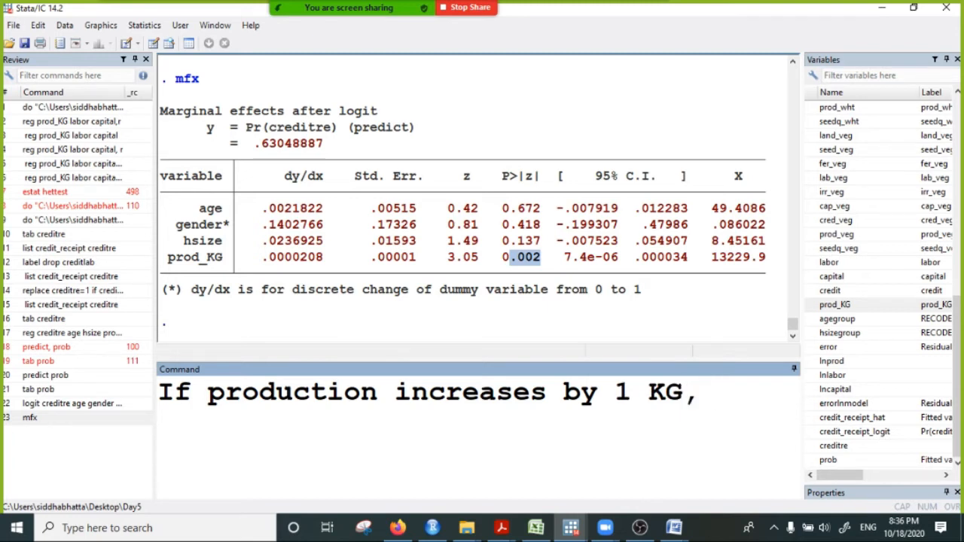
text(the pro)
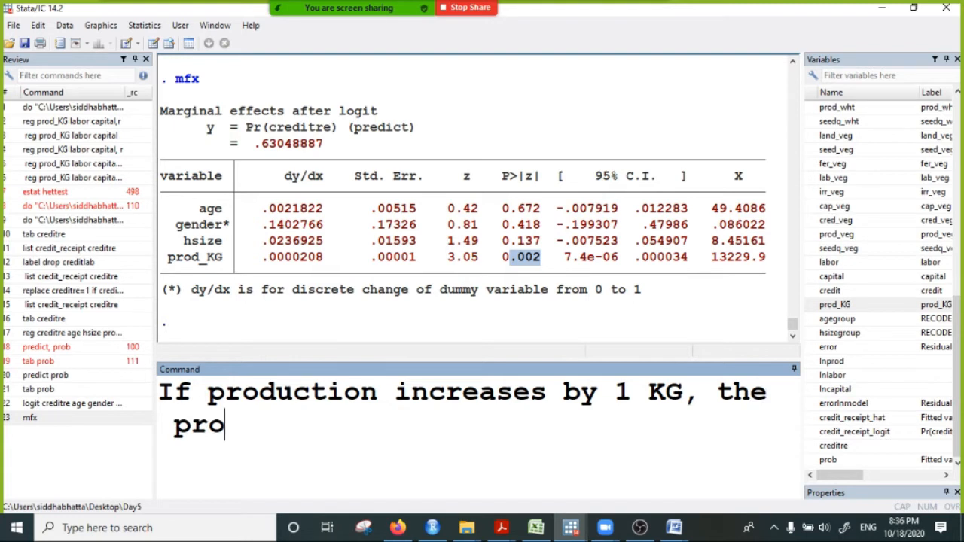
text(bability of recei)
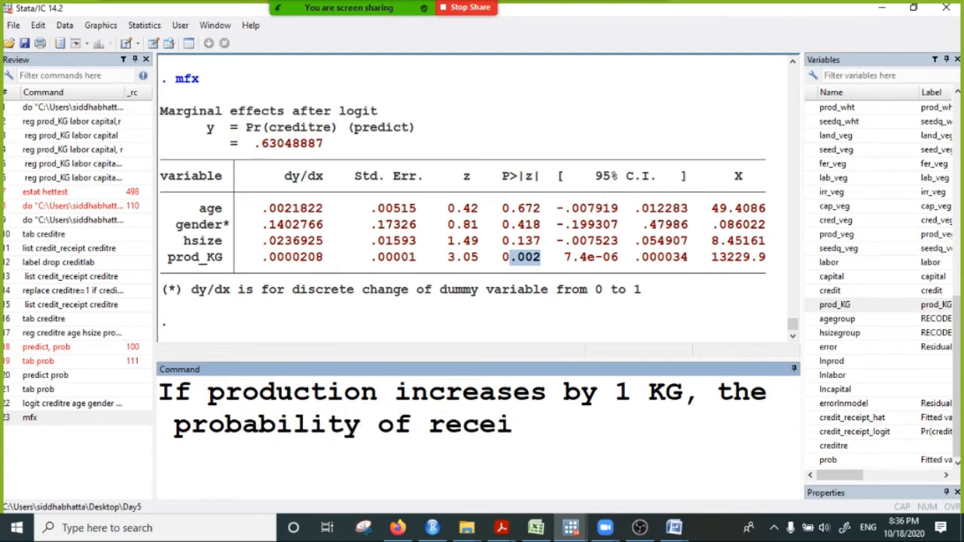
text(ving )
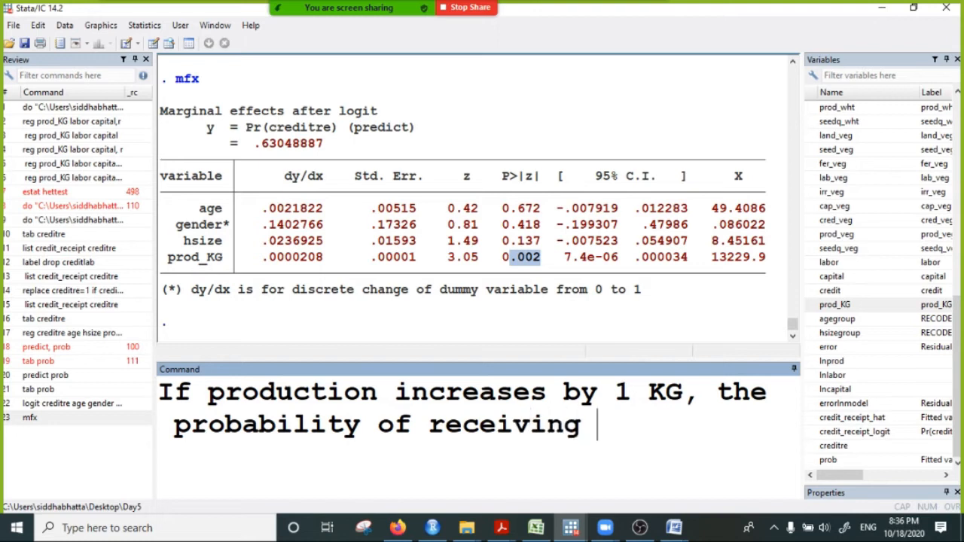
text(bank credit )
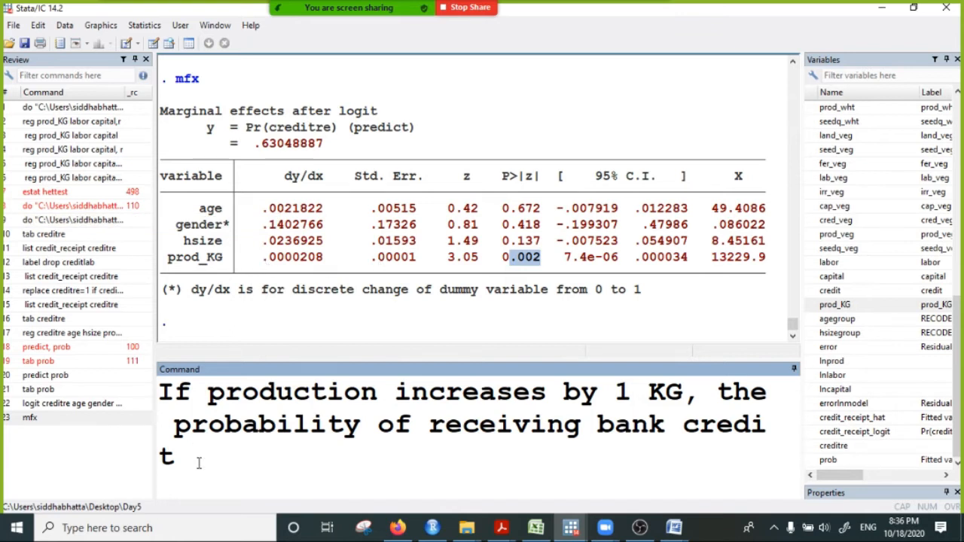
text(increases )
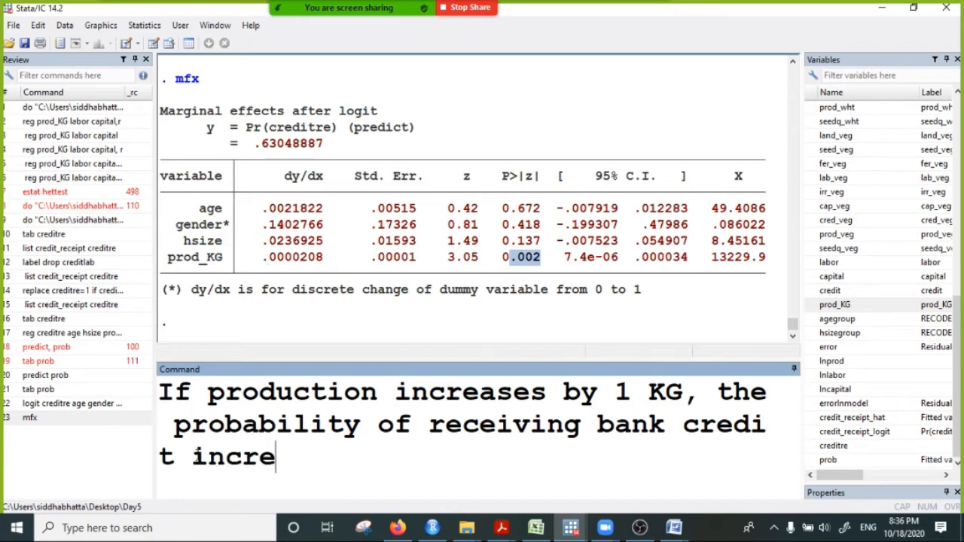
text(by )
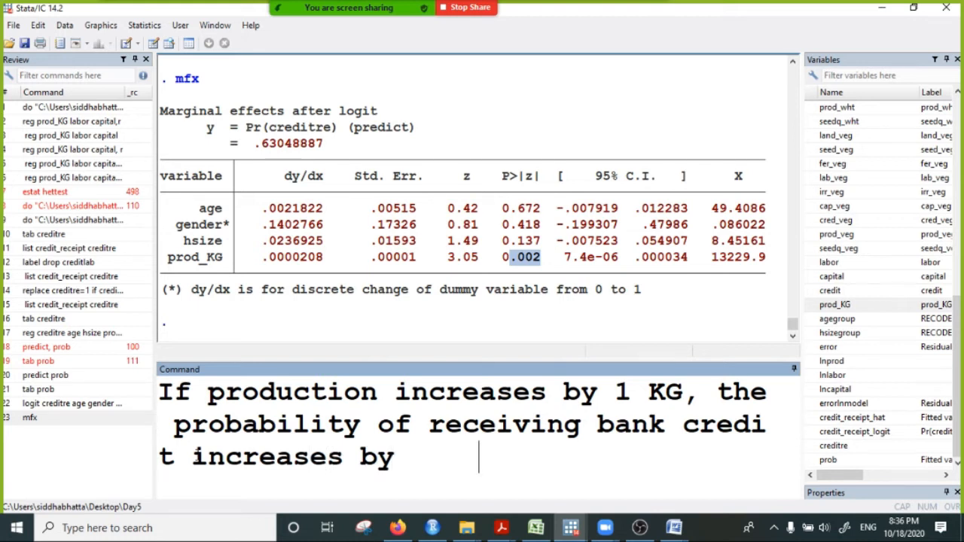
text(    percent)
- Continue the note with "the probability of receiving bank credit increases by percent.", leaving a gap before "percent" for the value
key(BackSpace)
text(.)
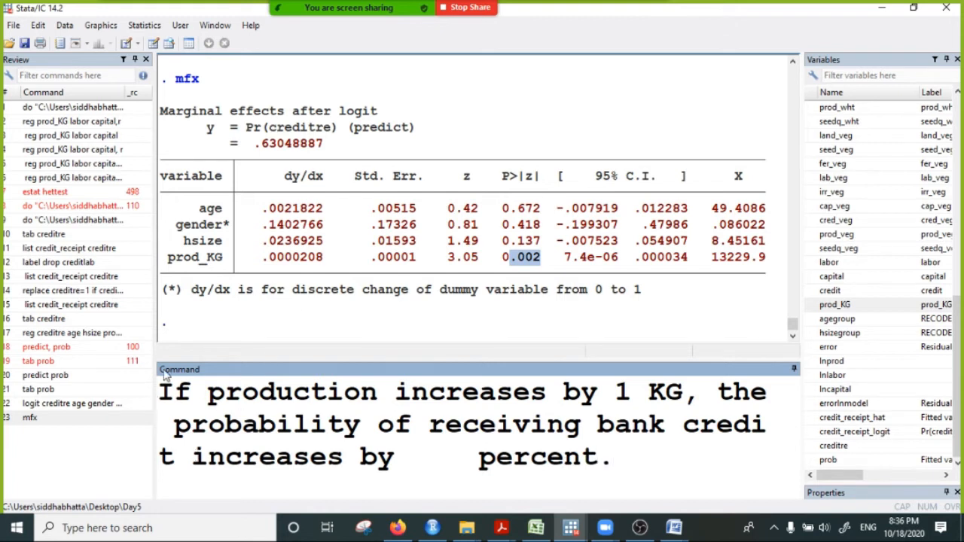
- Try to edit the gap before "percent" in the interpretation note
click(400, 456)
key(Insert)
key(Delete)
key(Insert)
key(End)
click(416, 455)
key(Page_Up)
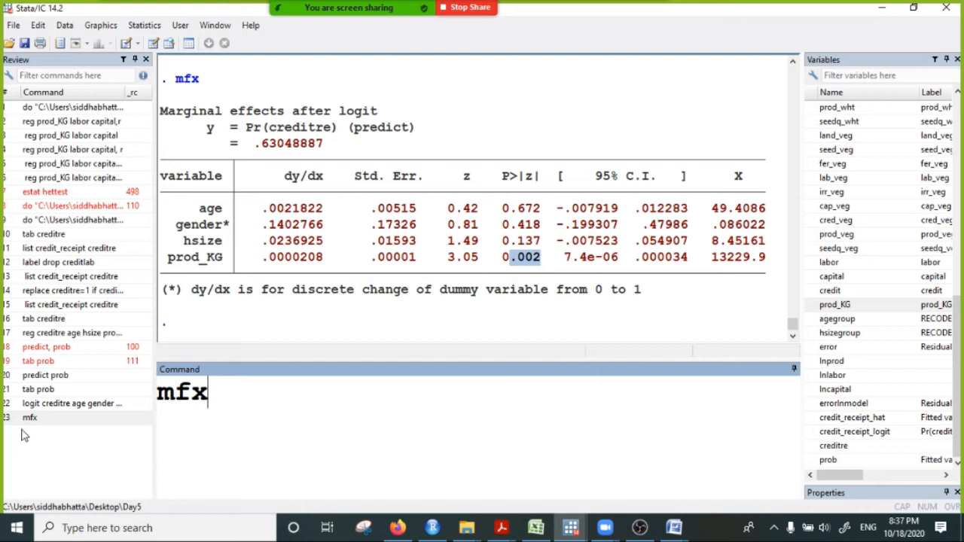
- Clear the command line and restart the interpretation note with "If production increases by 1 KG"
click(42, 418)
click(284, 396)
key(ctrl+a)
key(BackSpace)
text(If )
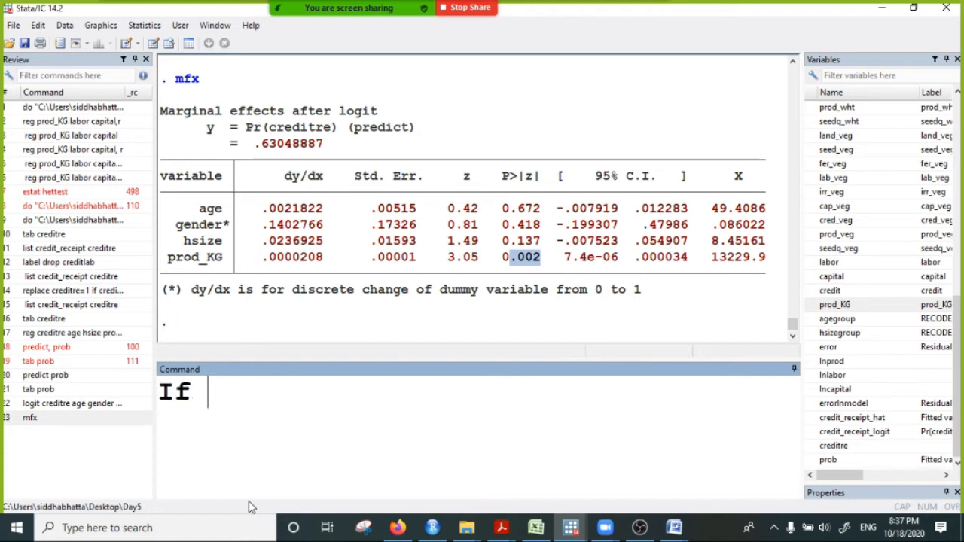
text(production increases by)
key(BackSpace)
text(1 KG, the pro)
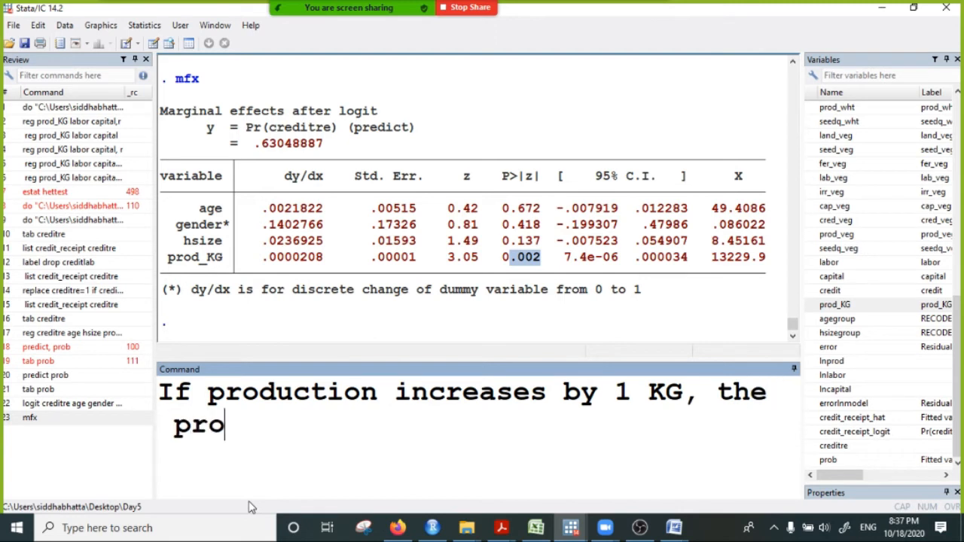
text(bability of receiv)
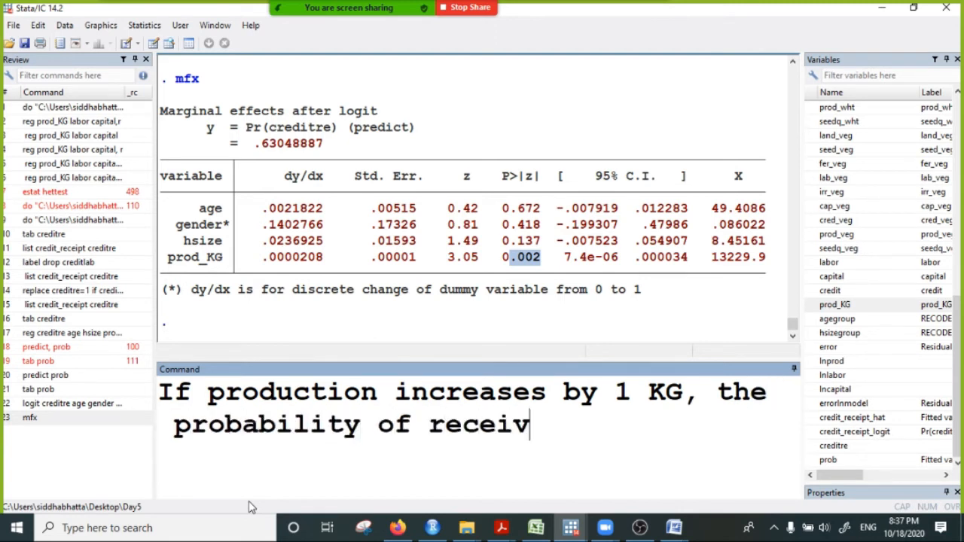
text(ing bank c)
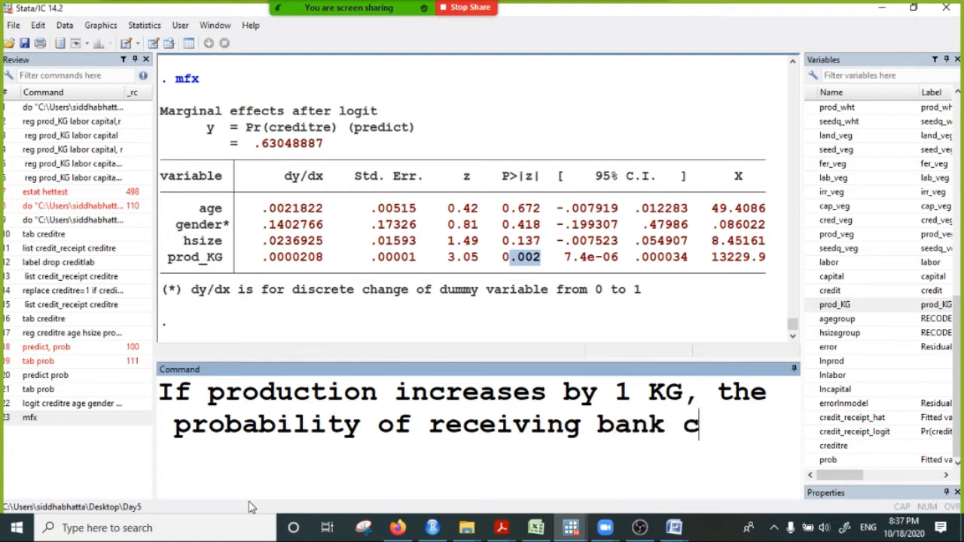
text(redit ncre)
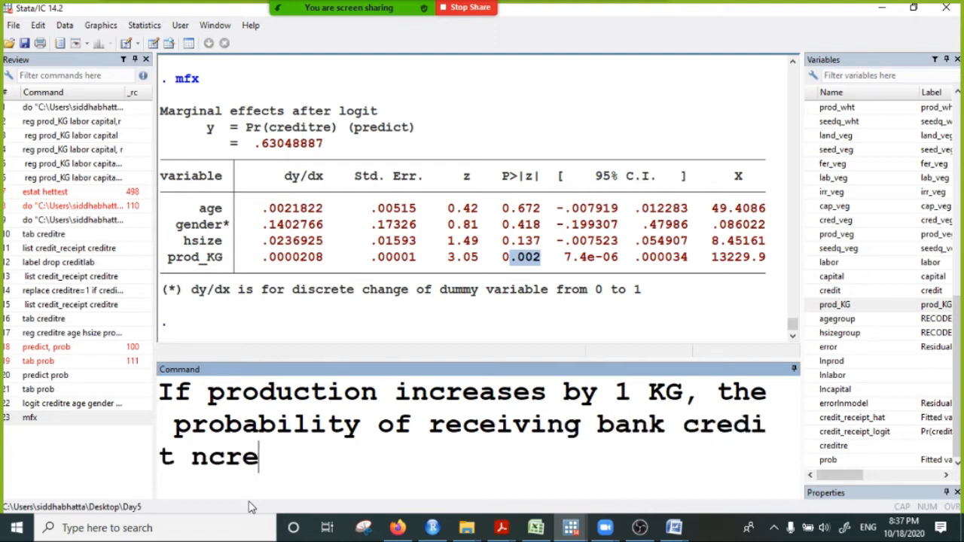
text(ases b)
- Continue the note with ", the probability of receiving bank credit ncreases by"
key(BackSpace)
text(y)
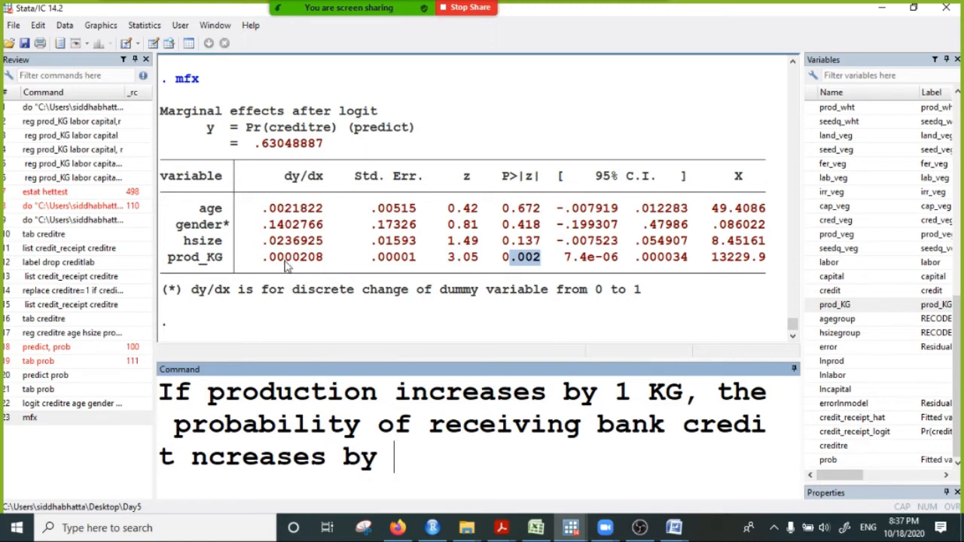
- Add the prod_KG effect to the note as "0.002 percent"
key(Insert)
text(0.)
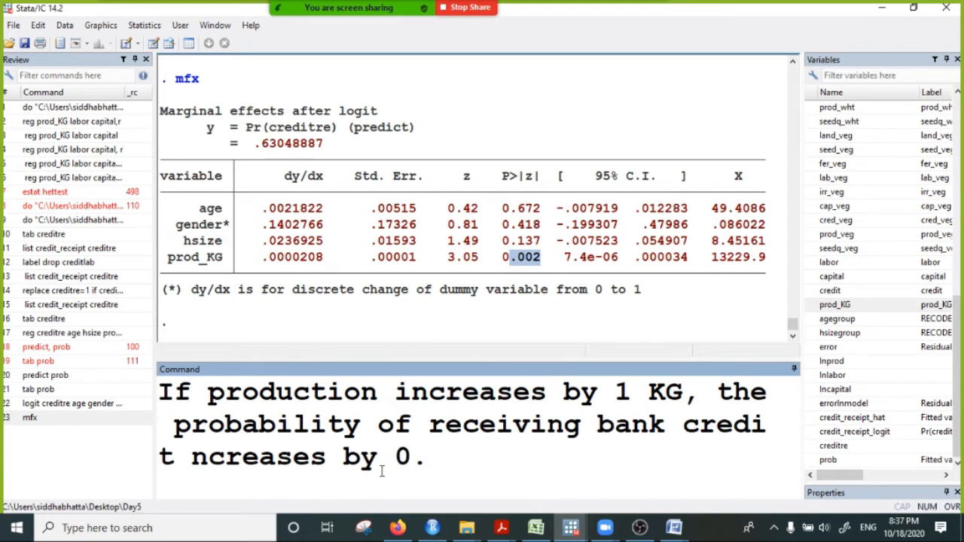
text(002)
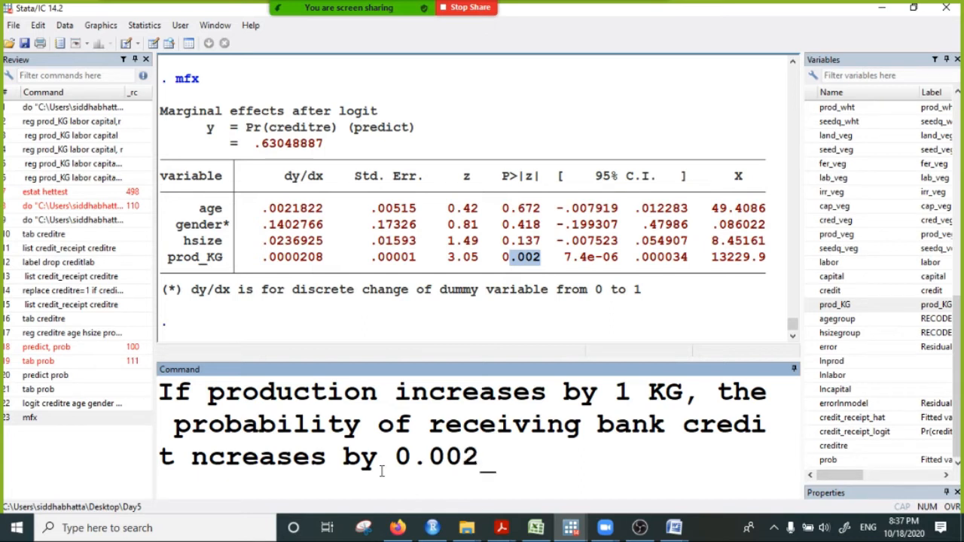
text( percent)
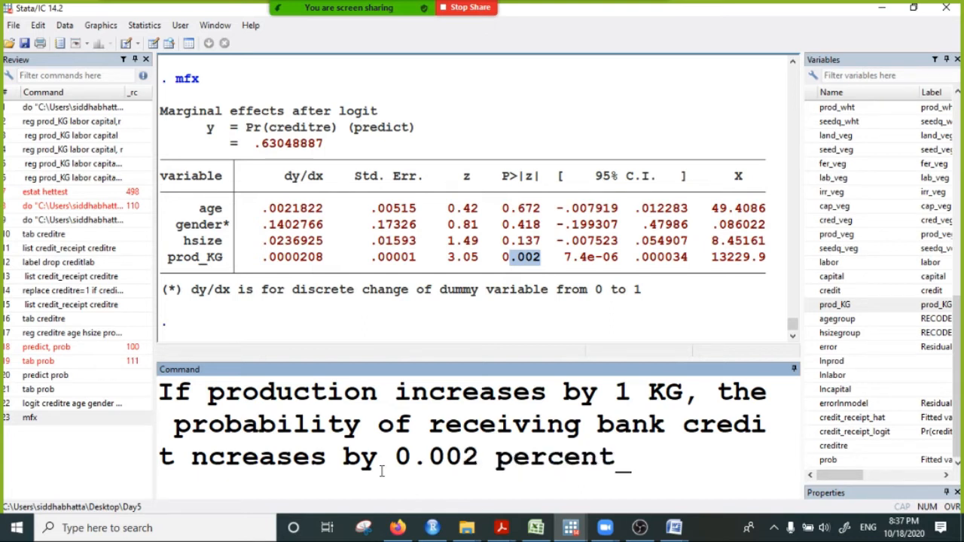
text(.)
- Finish the interpretation note with ", other things remaining the same."
key(BackSpace)
text(, other th)
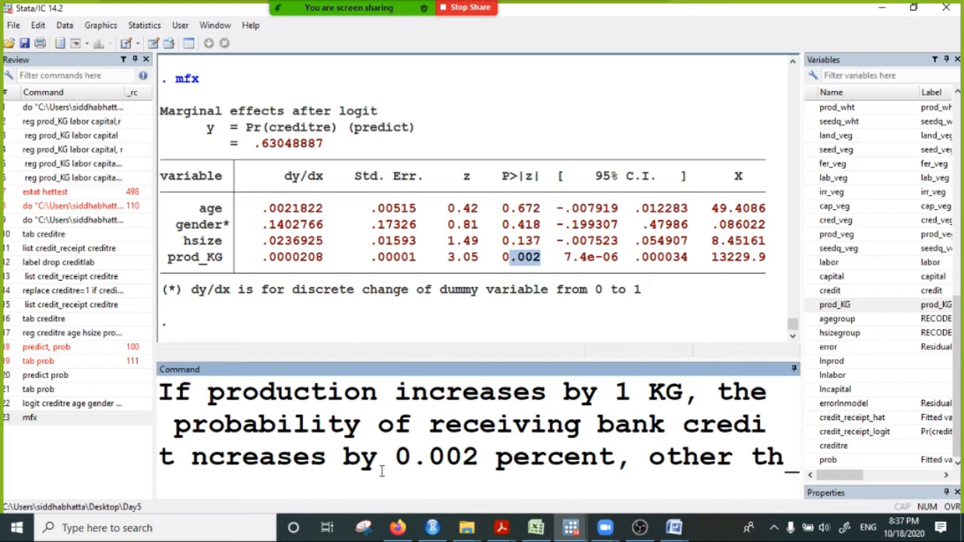
text(ings re)
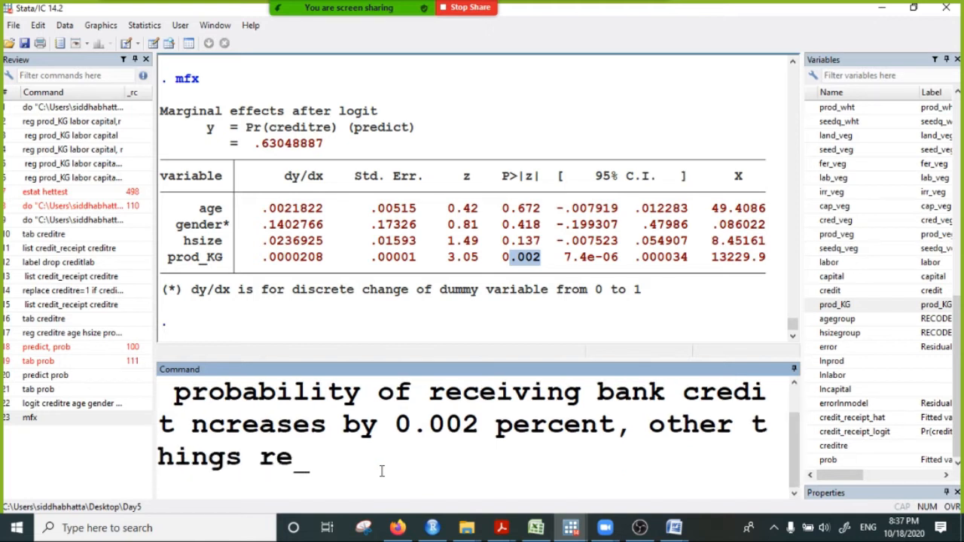
text(maining the )
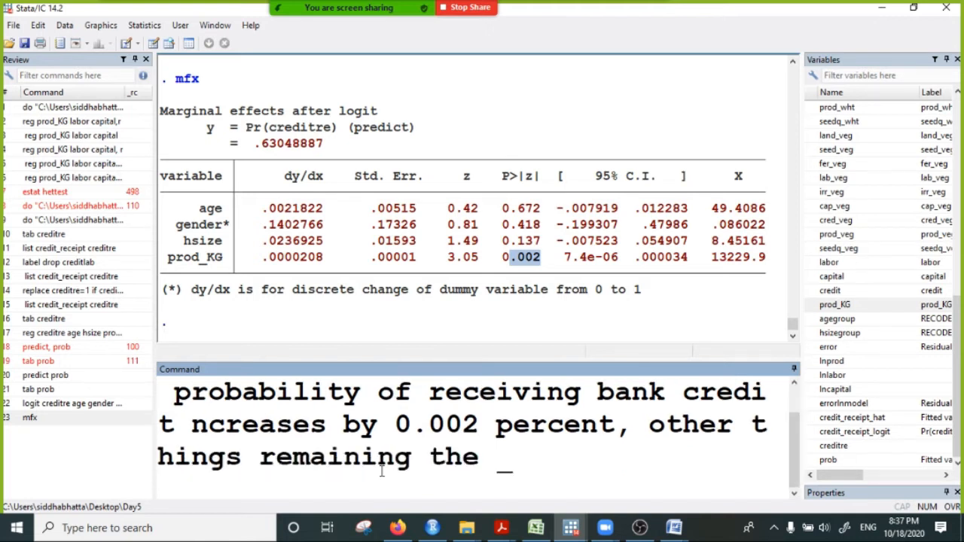
text(same.)
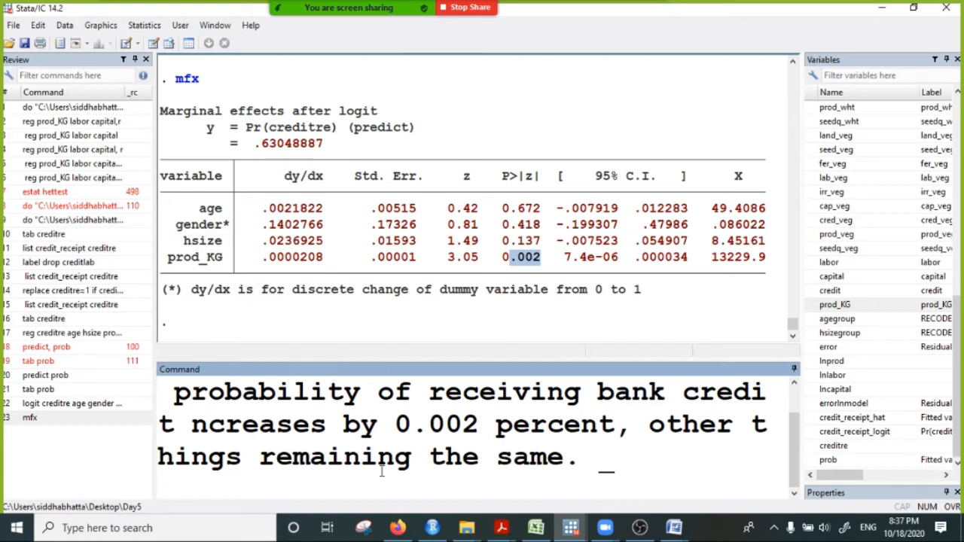
- Copy the whole interpretation note, send it to Everyone in the Zoom meeting chat, and minimize the chat window
key(ctrl+a)
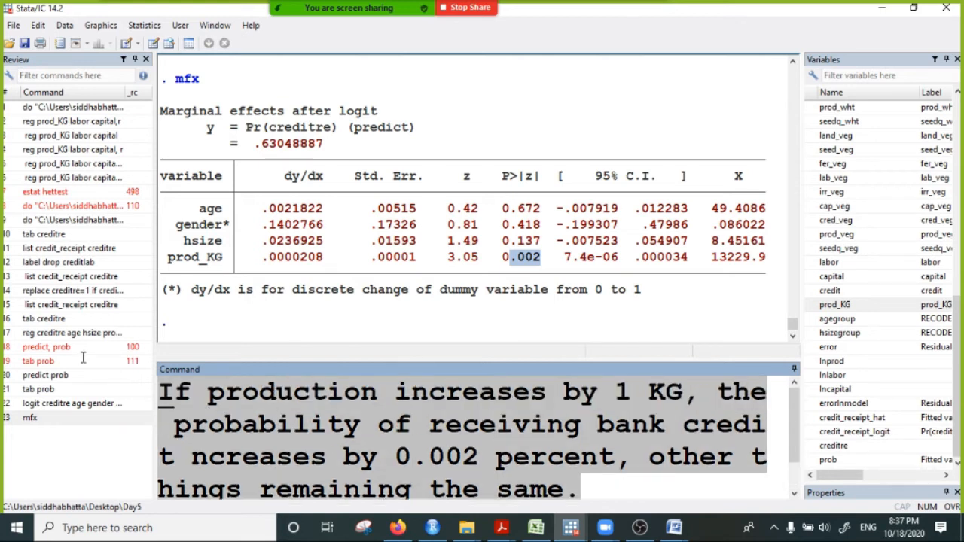
right_click(347, 419)
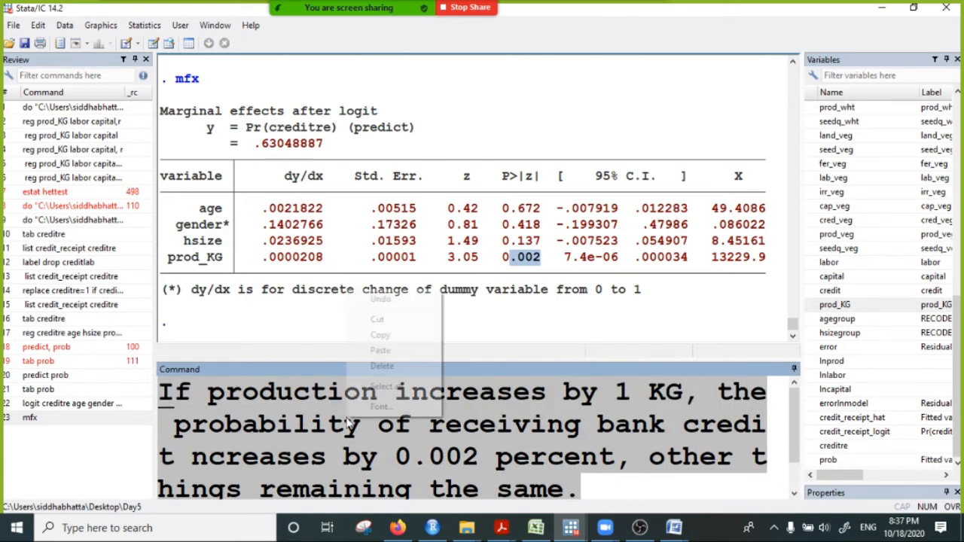
click(382, 335)
click(648, 28)
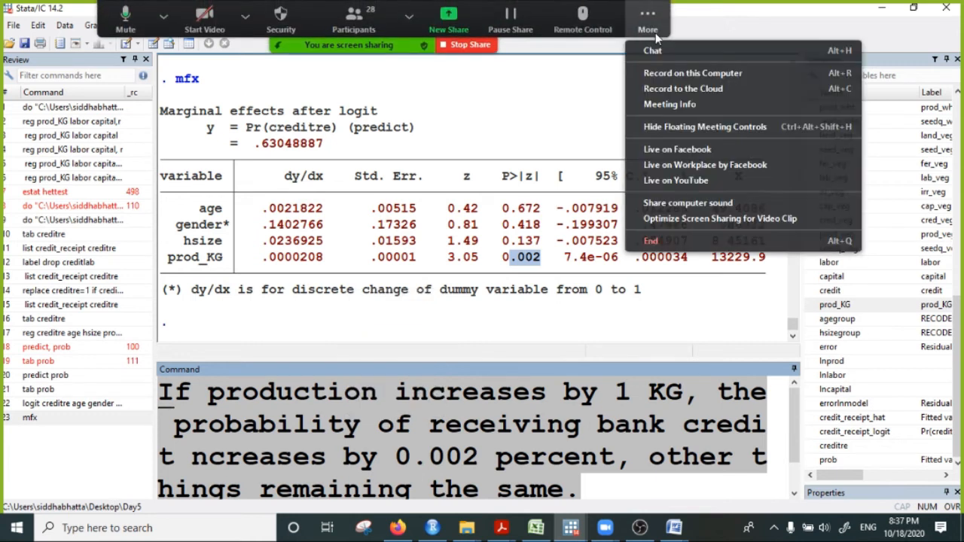
click(652, 51)
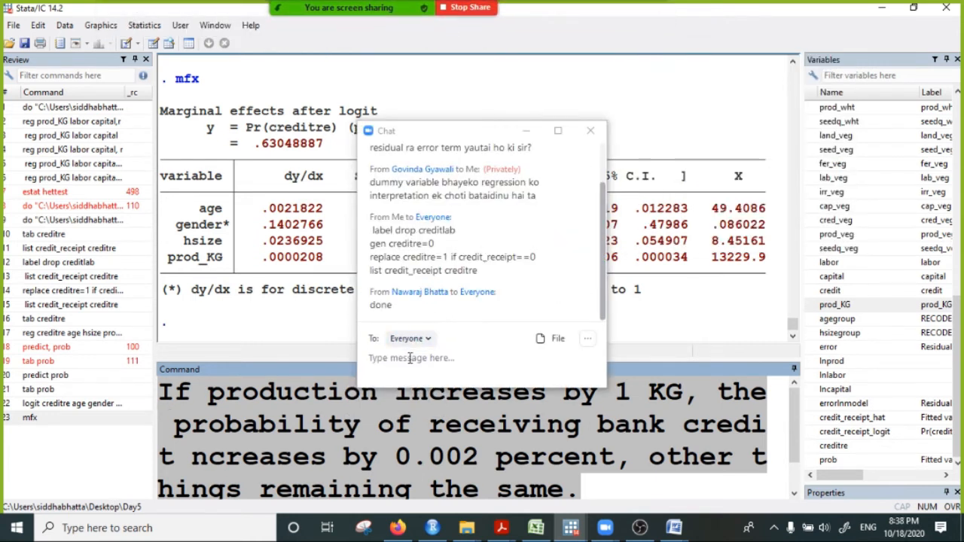
key(ctrl+v)
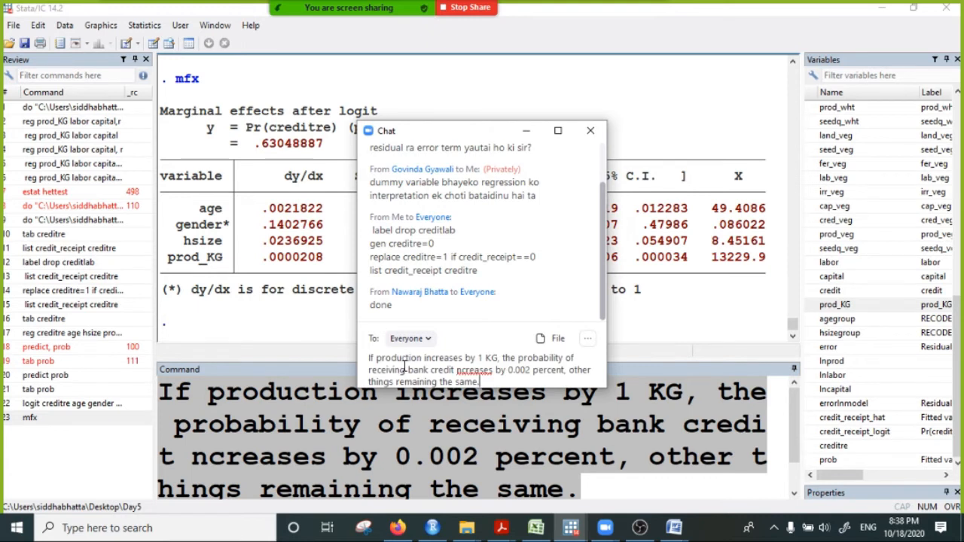
key(Return)
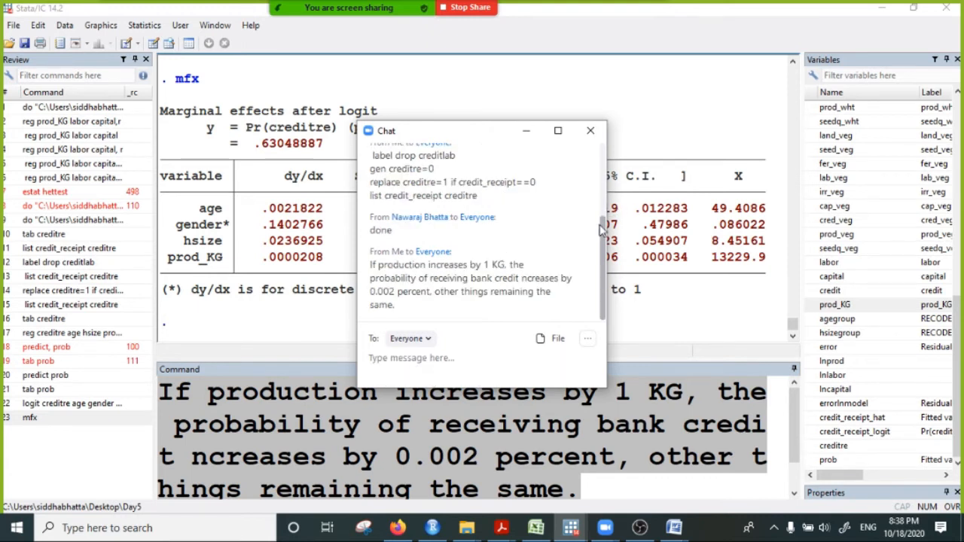
click(526, 131)
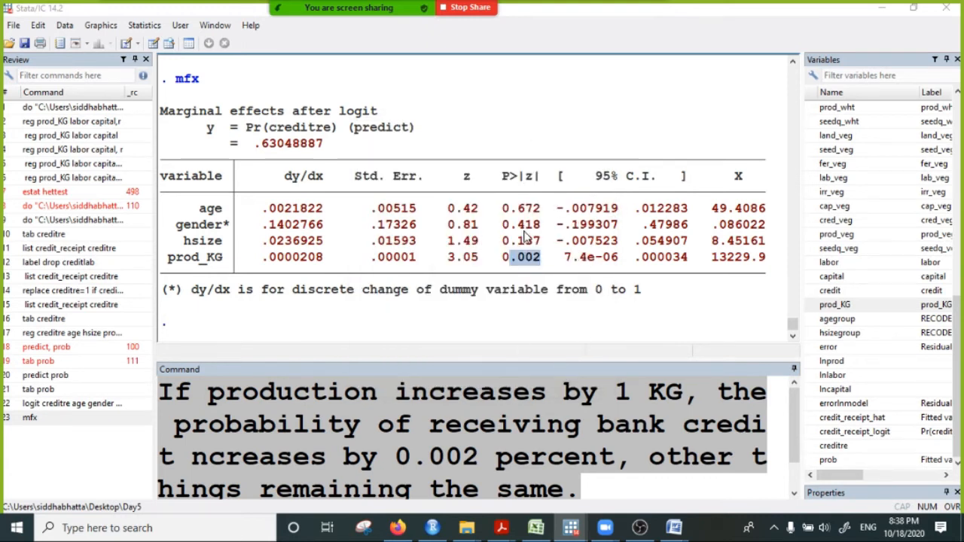
click(243, 7)
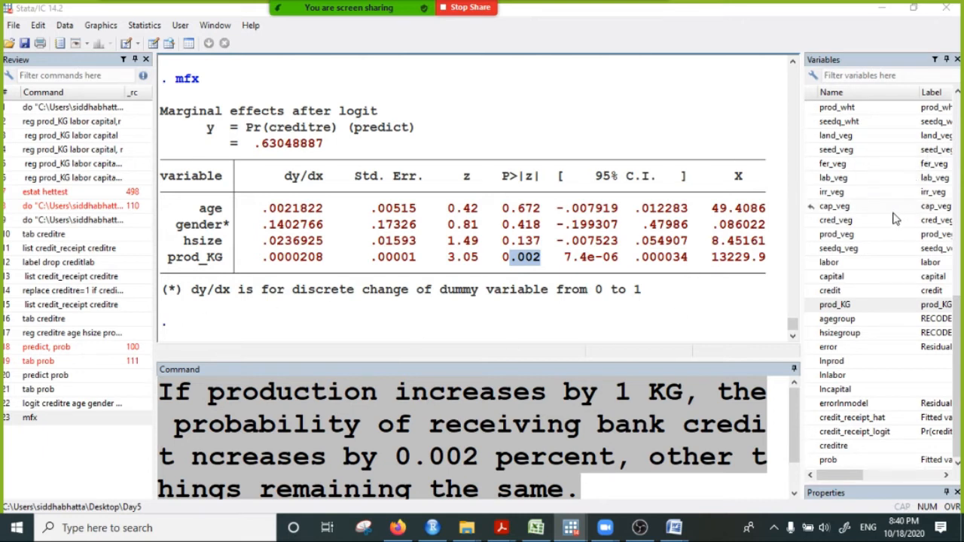
scroll(879, 234, up, 10)
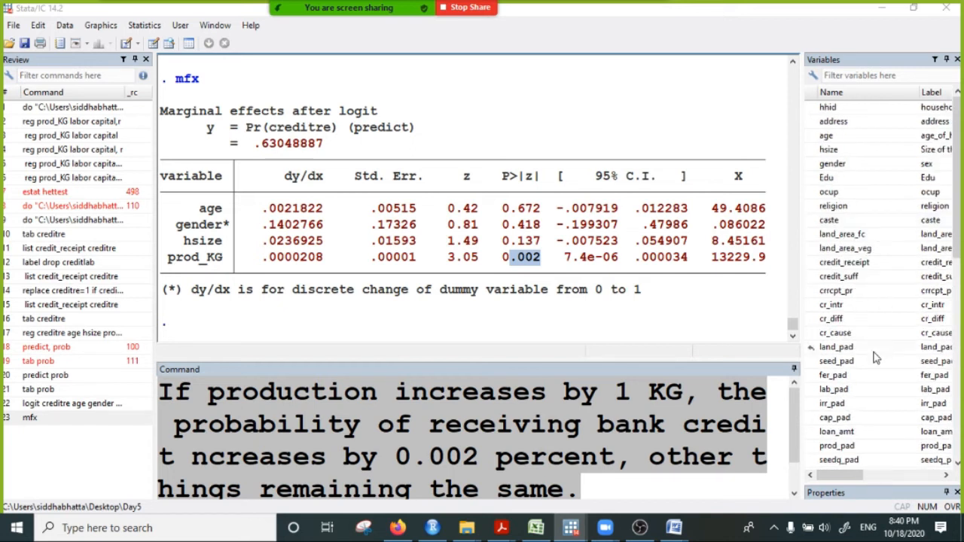
scroll(876, 359, down, 8)
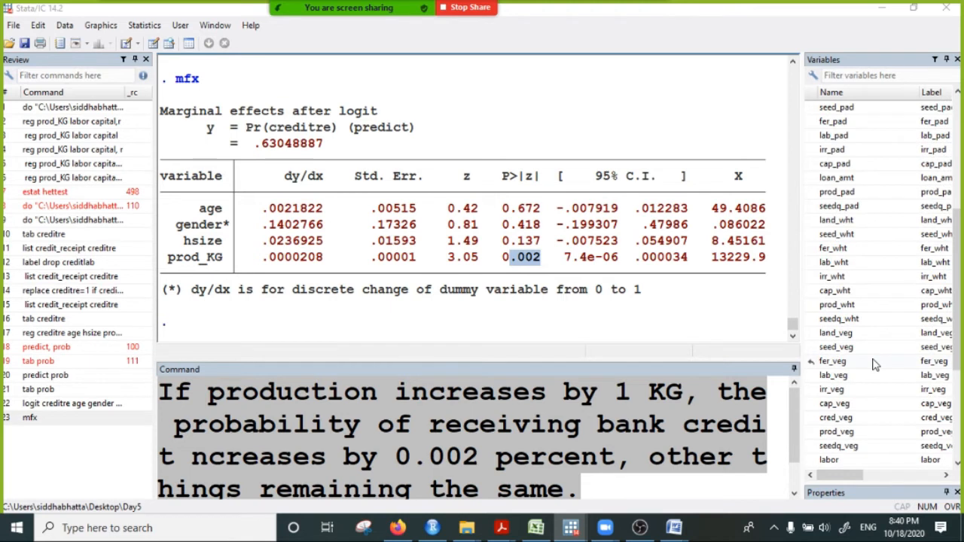
scroll(873, 373, down, 3)
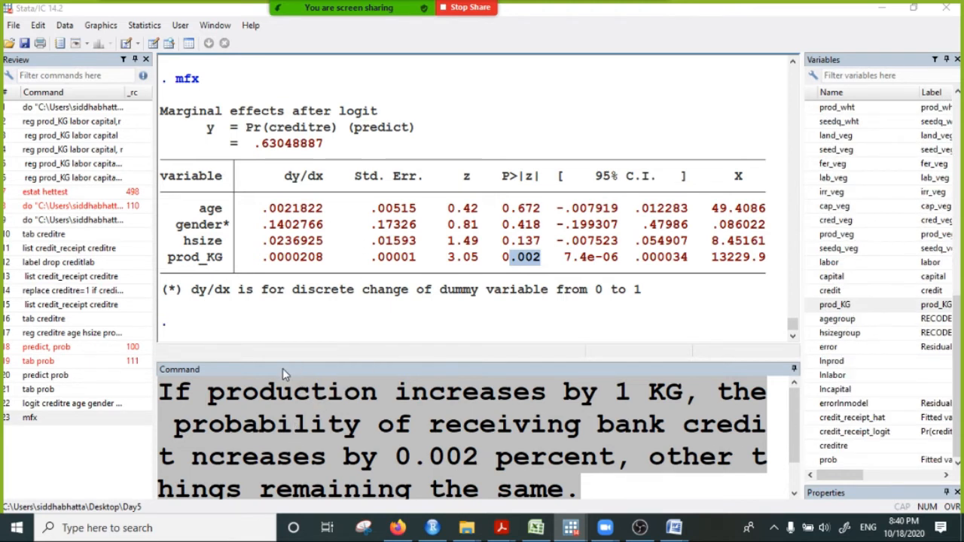
- Replace the note in the command line with "logit creditre age gender hsize prod_KG", copied from the earlier results
scroll(294, 233, up, 7)
scroll(292, 250, up, 4)
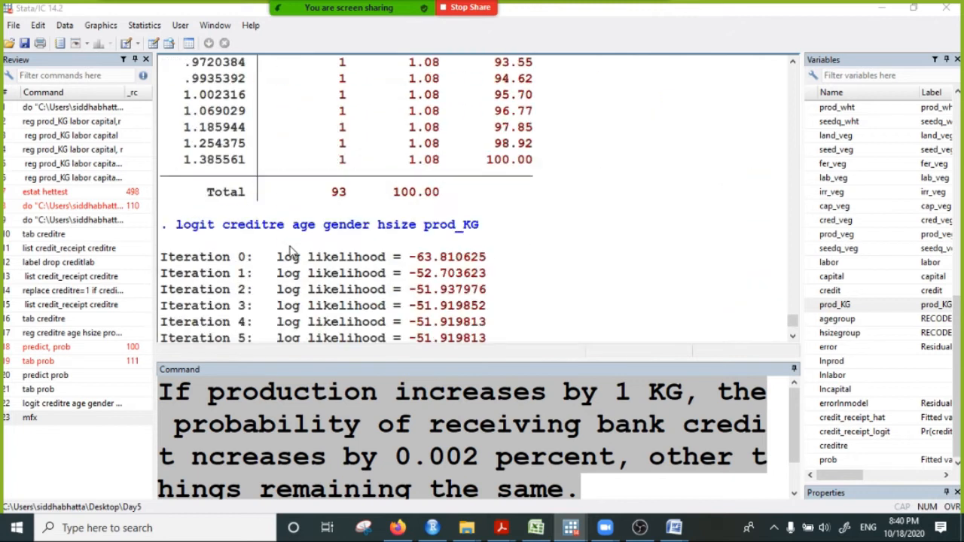
drag(180, 229, 533, 243)
right_click(419, 231)
click(445, 233)
scroll(321, 386, down, 1)
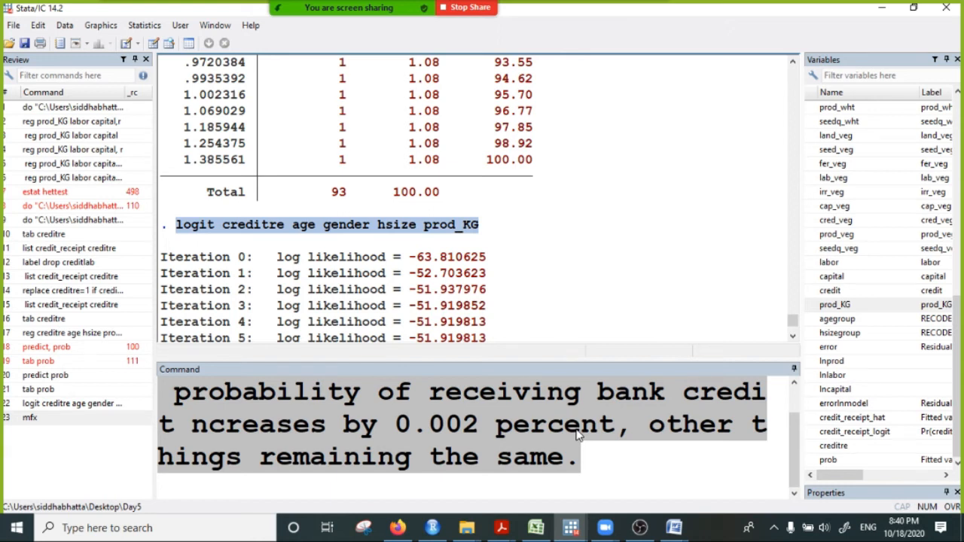
scroll(602, 460, up, 1)
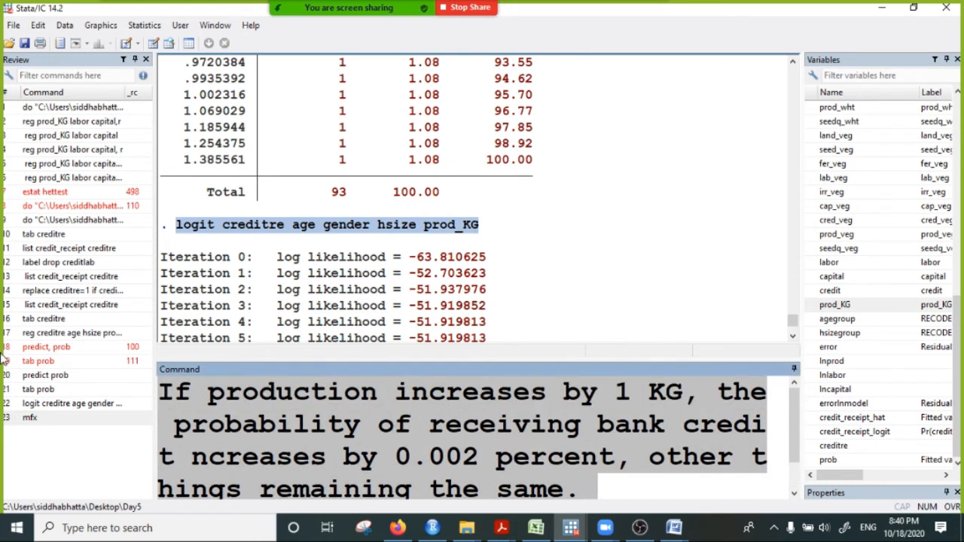
key(BackSpace)
key(ctrl+v)
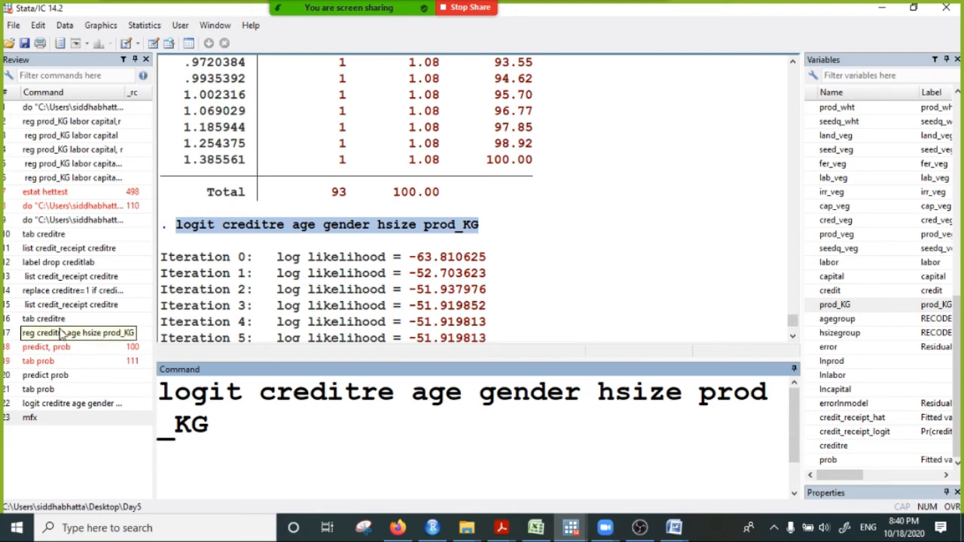
- Clear the command line and run a frequency tabulation of the Edu variable
click(261, 399)
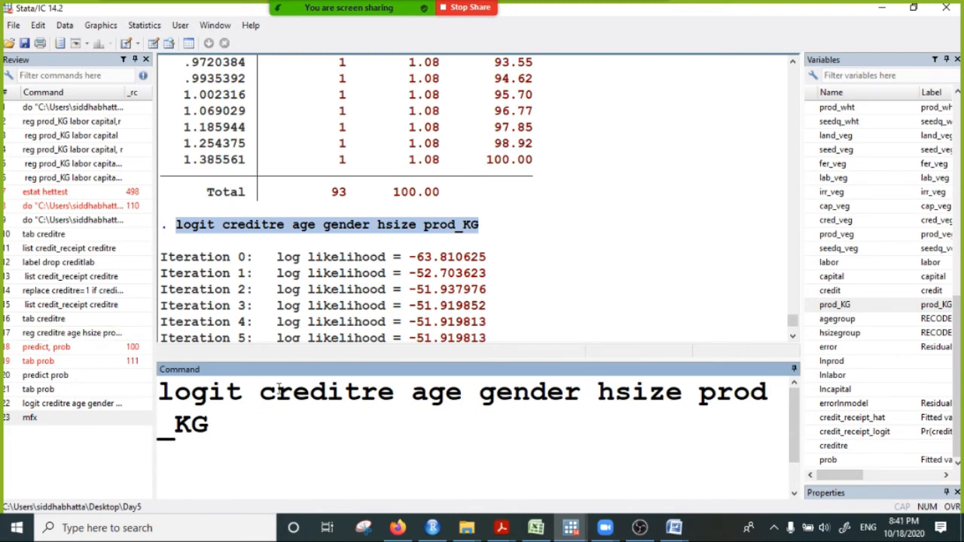
key(ctrl+a)
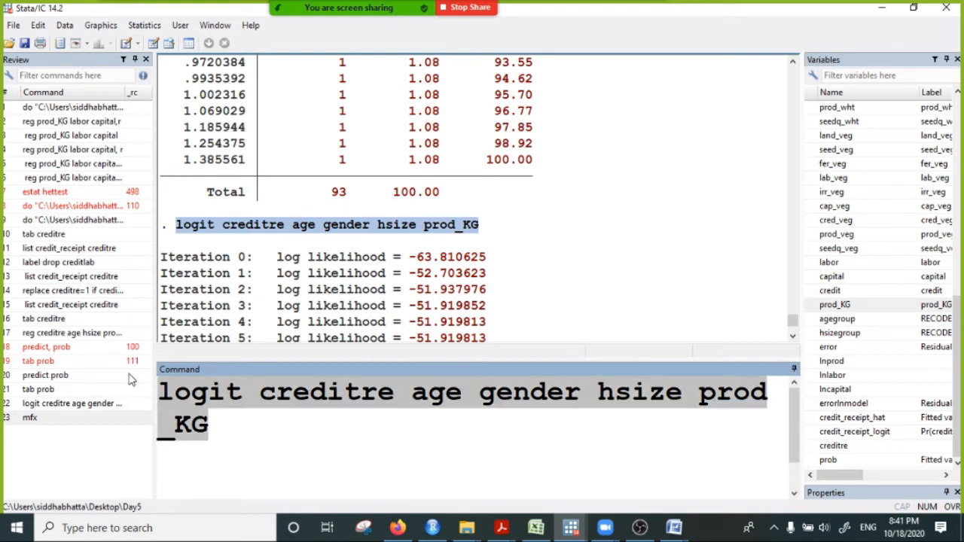
key(BackSpace)
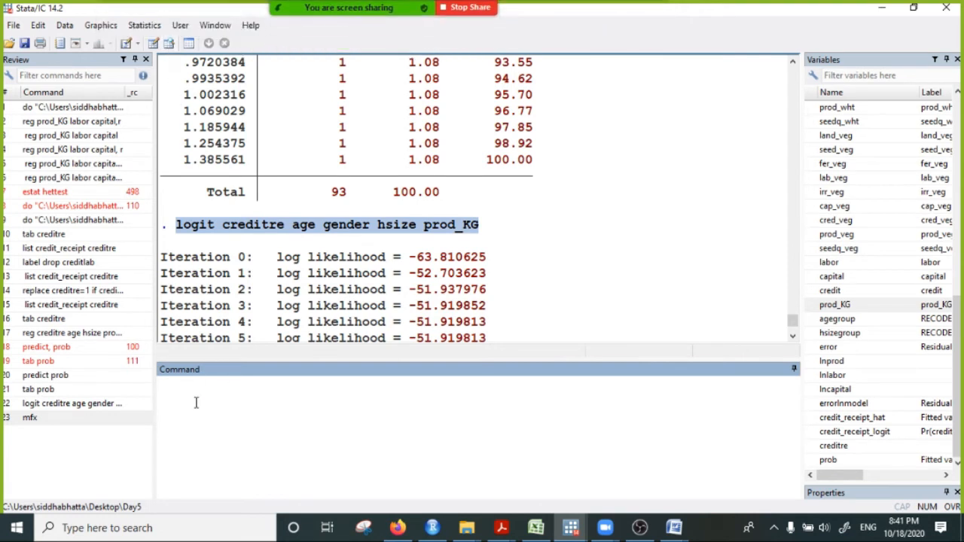
text(tab)
scroll(847, 209, up, 10)
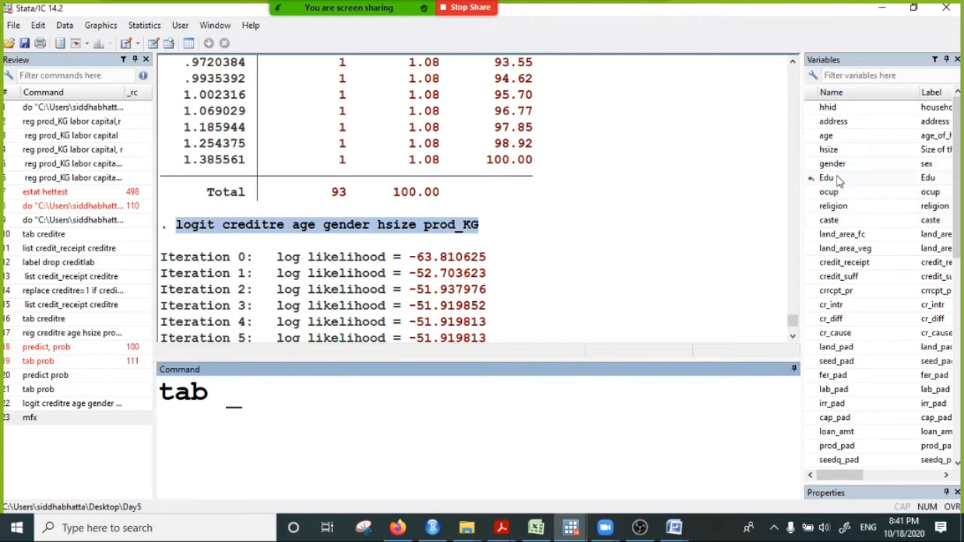
double_click(828, 178)
click(390, 393)
key(Return)
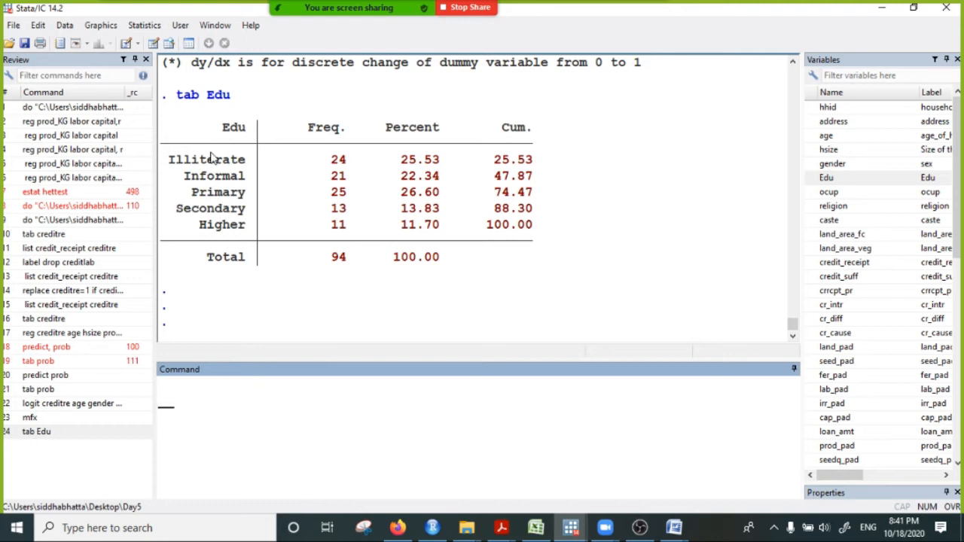
- Highlight the Illiterate row and the Informal to Higher rows in the Edu table to compare the education categories
drag(199, 161, 563, 164)
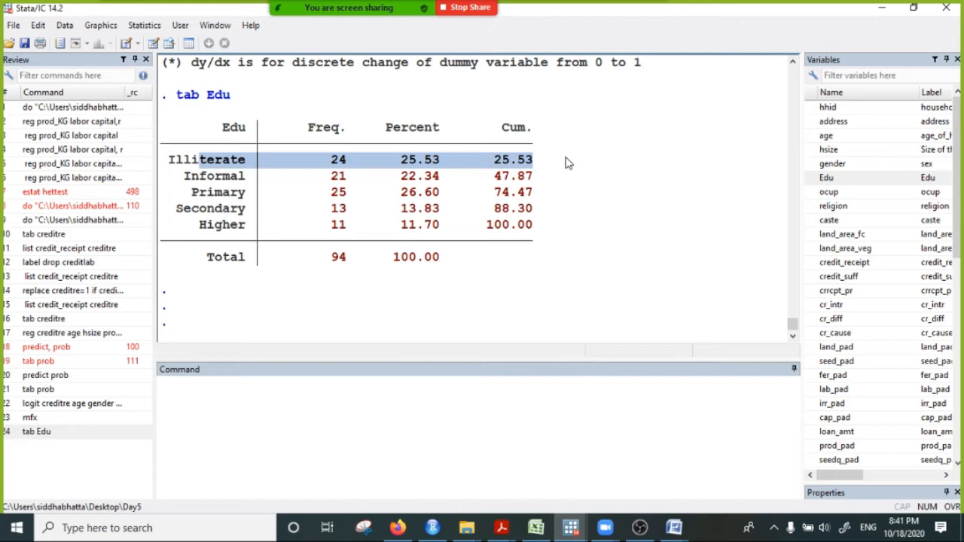
drag(224, 178, 546, 222)
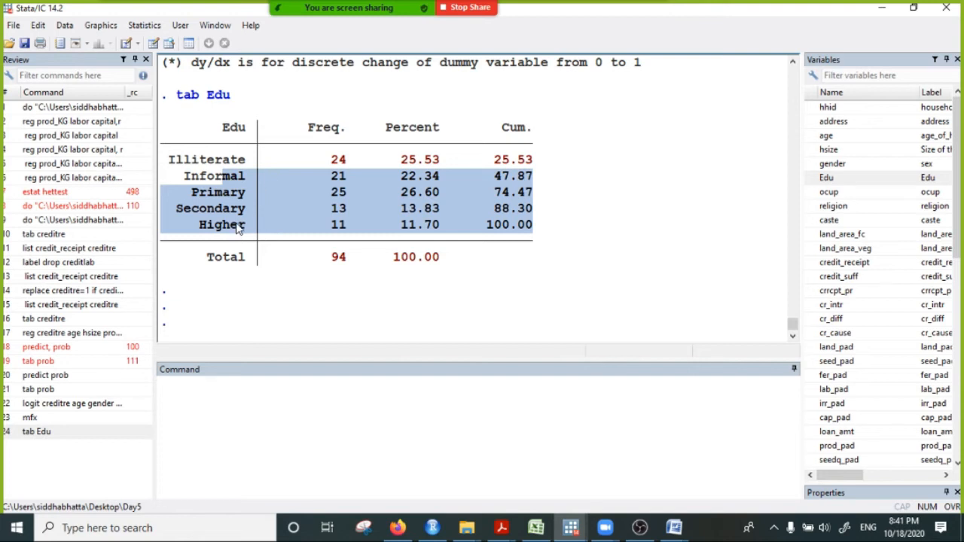
- Highlight the Edu table from Illiterate to Total, and separate the Illiterate row from the Informal to Higher rows
drag(224, 160, 446, 267)
click(253, 413)
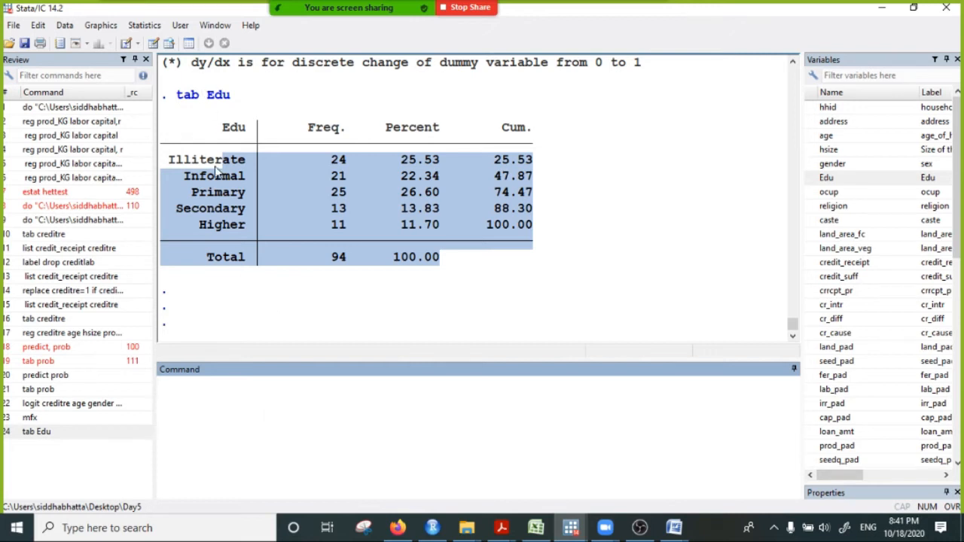
drag(207, 160, 349, 162)
drag(224, 176, 331, 241)
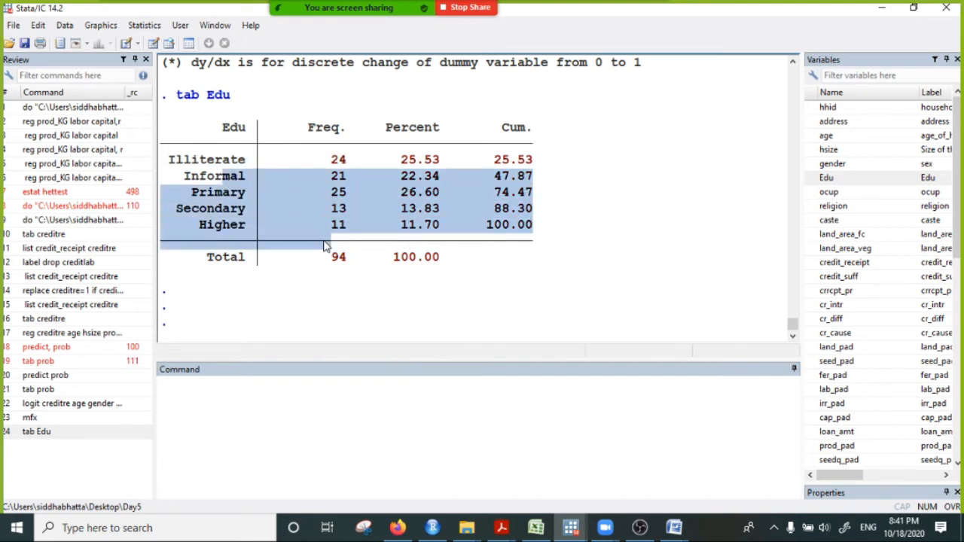
- Try to list the codes of the education value label with the command "lable list education"
click(210, 396)
text(list)
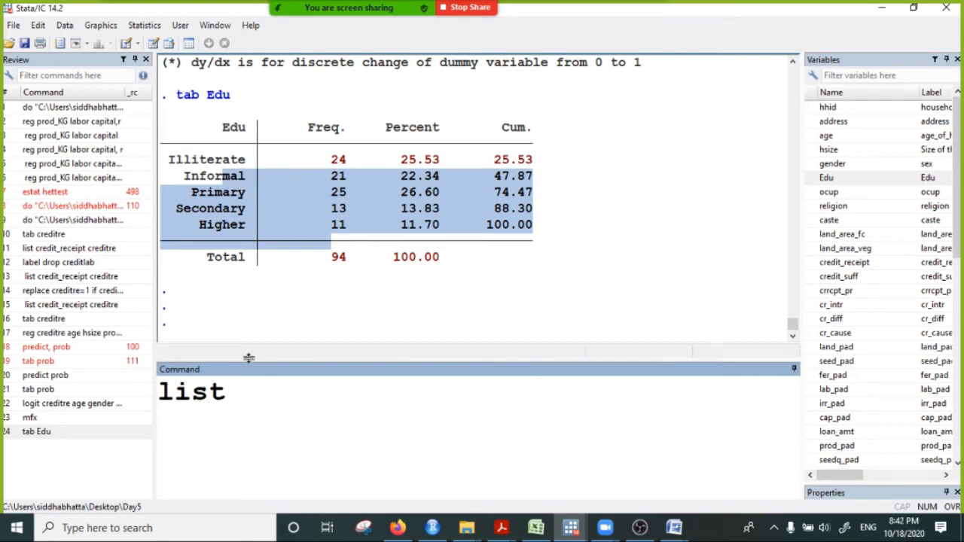
key(BackSpace)
key(BackSpace)
key(BackSpace)
key(BackSpace)
text(lable lis)
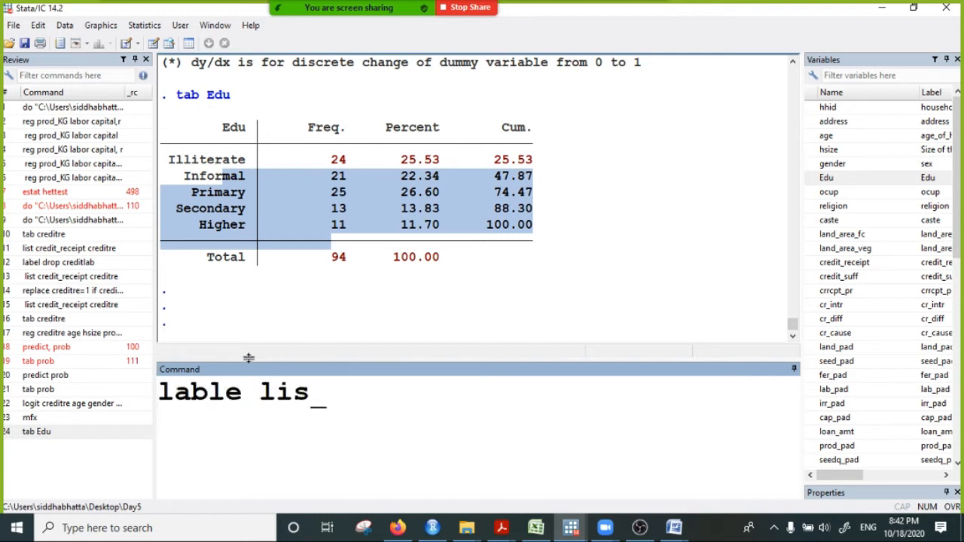
text(t education)
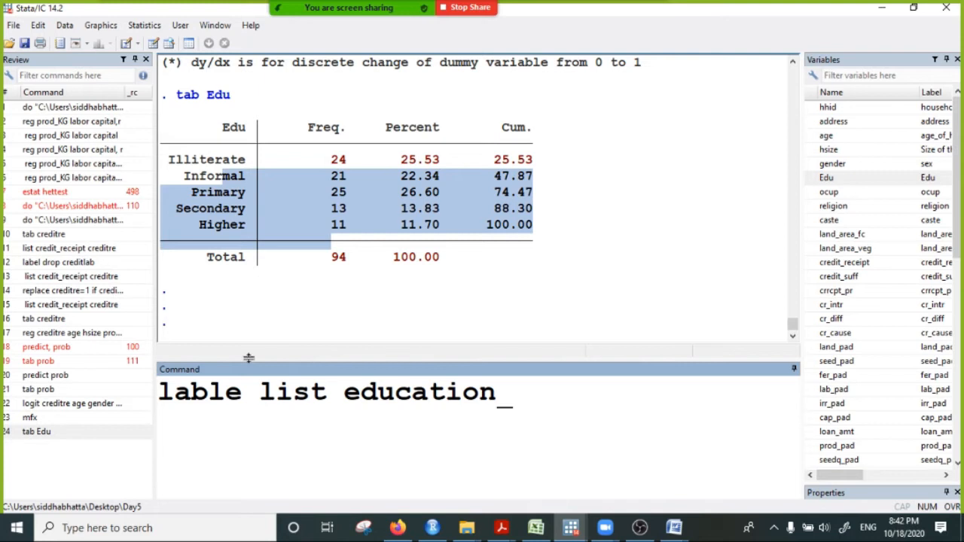
key(Return)
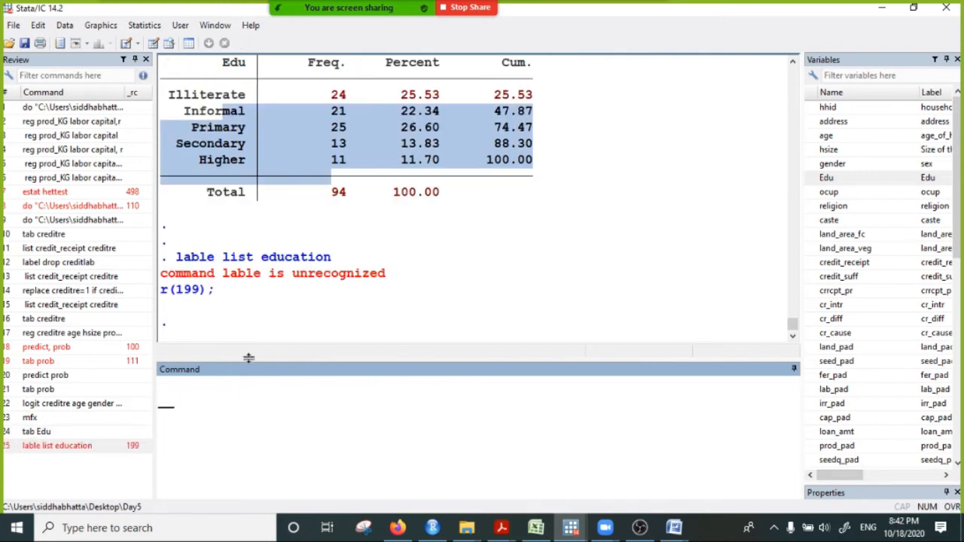
- Display the codes of the education value label with "label list education"
text(label)
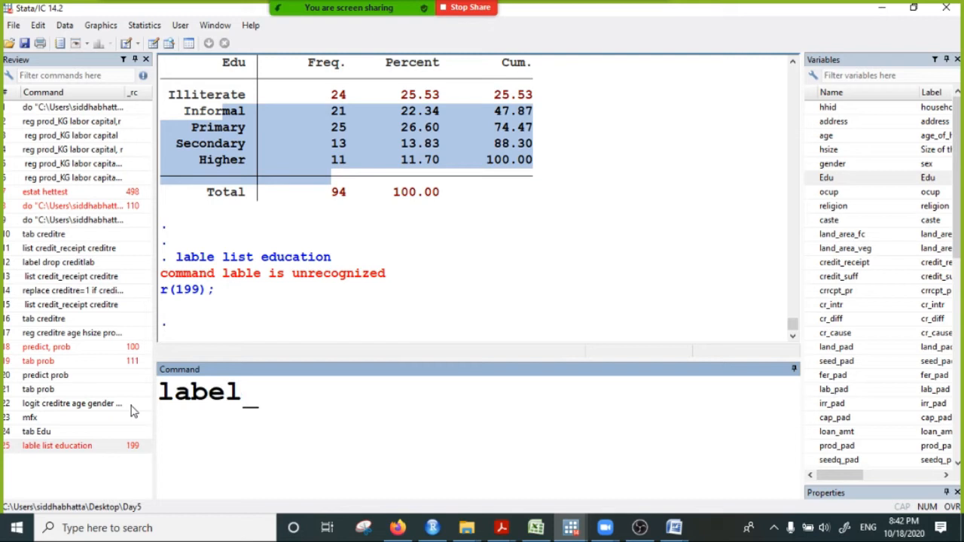
key(BackSpace)
key(BackSpace)
key(BackSpace)
key(BackSpace)
key(BackSpace)
key(BackSpace)
text(label list education)
key(Return)
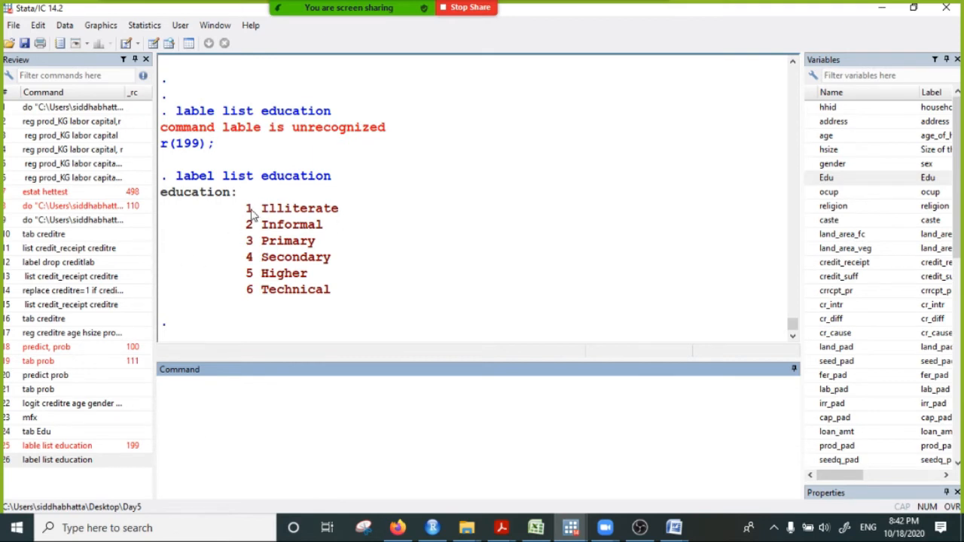
- Highlight code 1 Illiterate in the label listing, followed by codes 2 Informal to 6 Technical, to contrast the two groups
drag(248, 209, 350, 209)
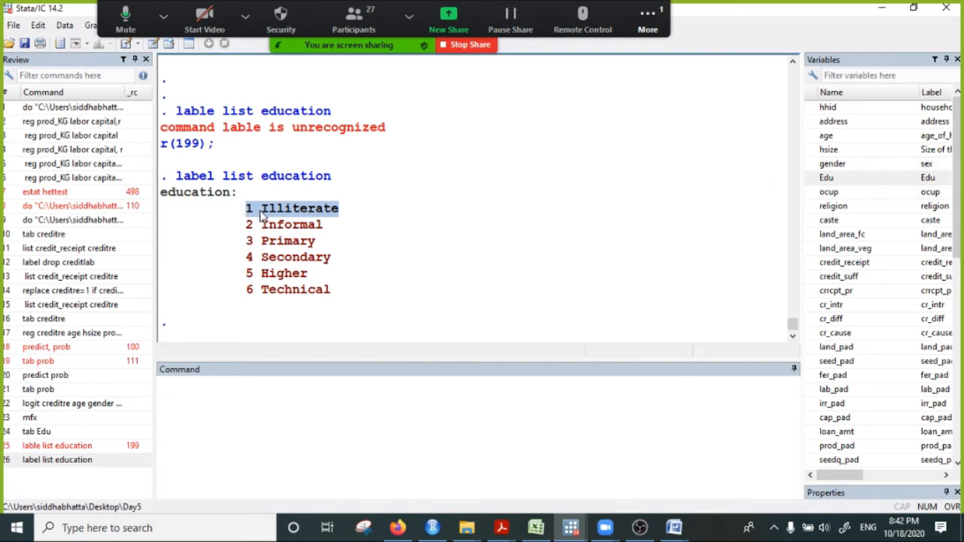
drag(261, 211, 334, 208)
drag(243, 209, 360, 210)
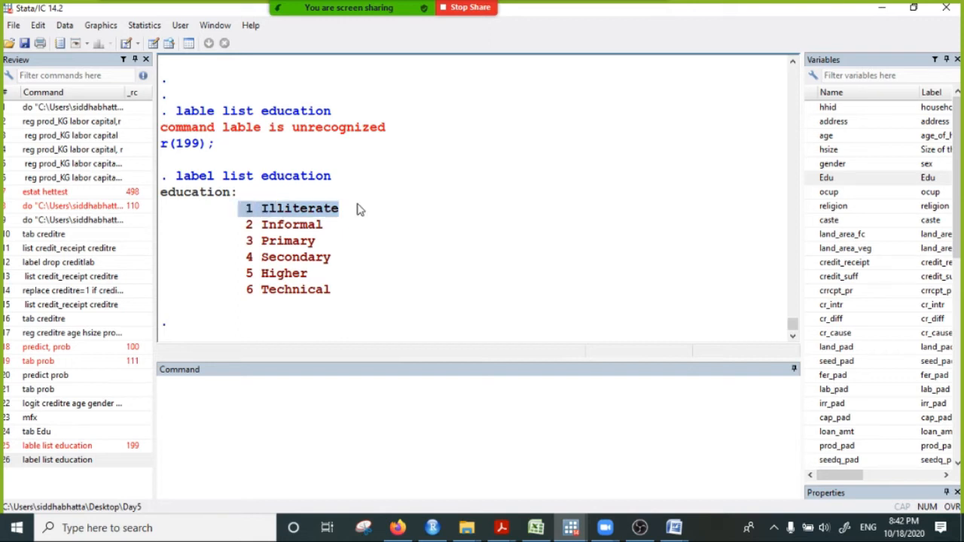
drag(245, 226, 350, 304)
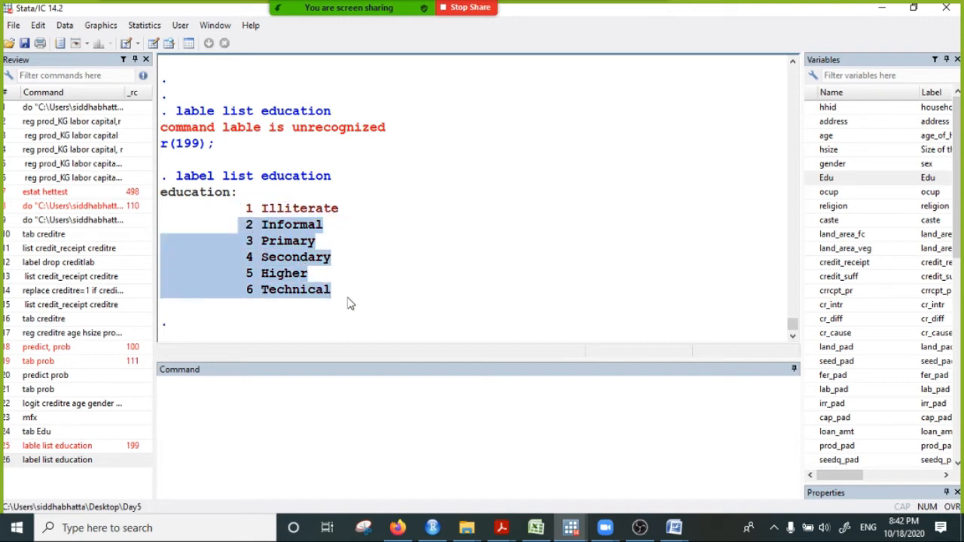
- Generate a new variable named education with the value 0 for all observations
click(282, 398)
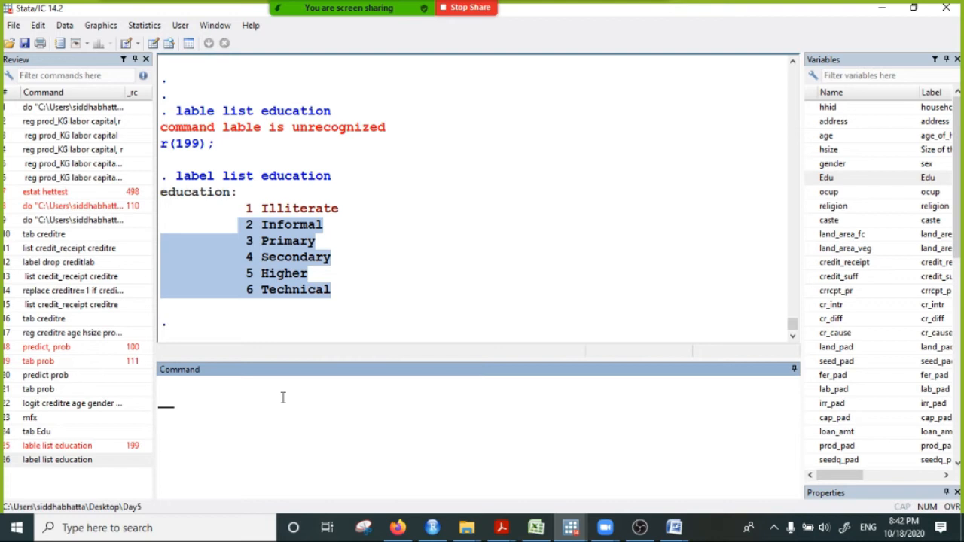
text(gen _)
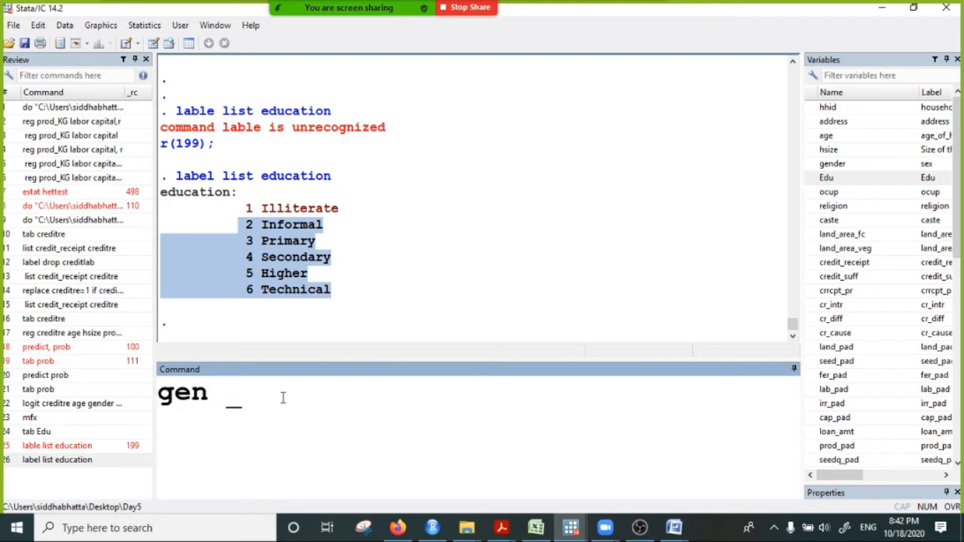
text(education)
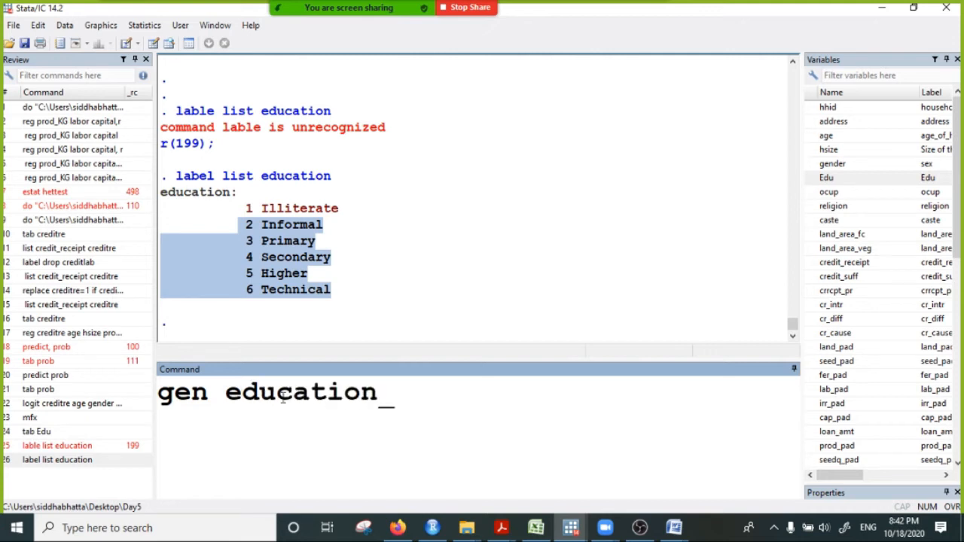
text(=0)
key(Return)
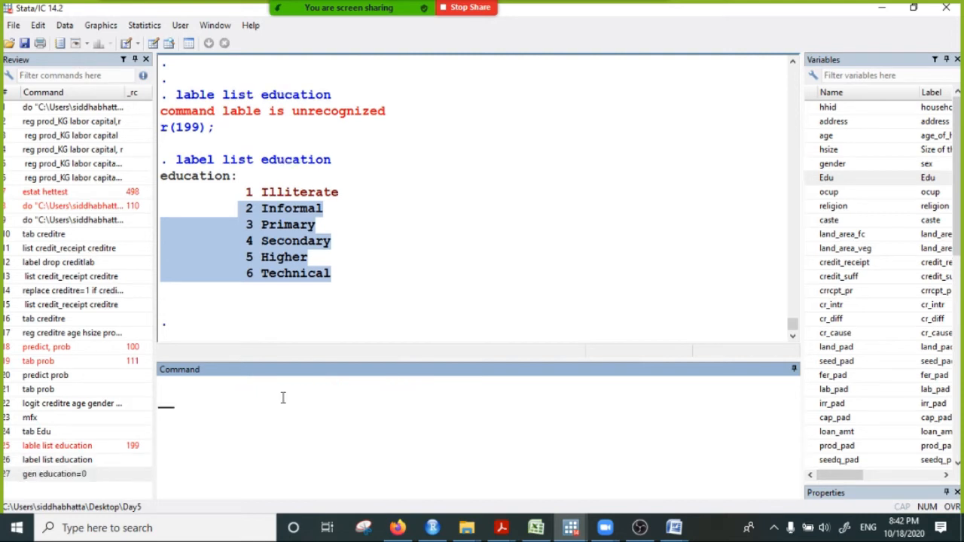
- List the Edu and education variables side by side and page through to the last observation
text(list)
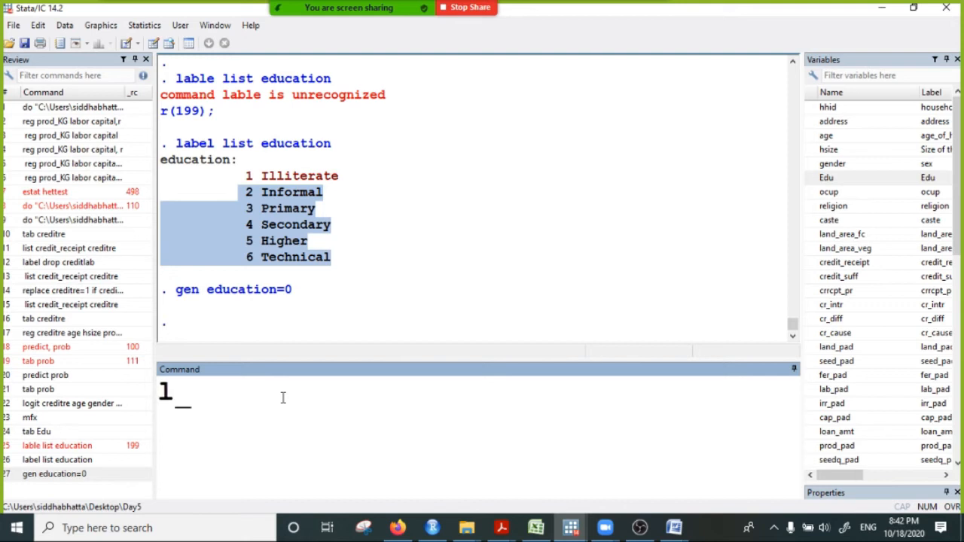
double_click(826, 179)
scroll(848, 422, down, 10)
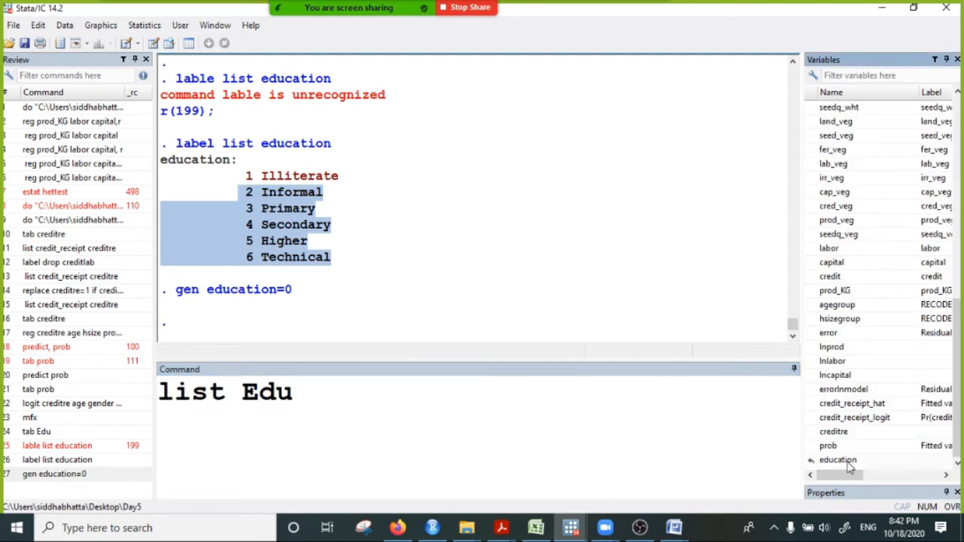
double_click(843, 461)
click(514, 400)
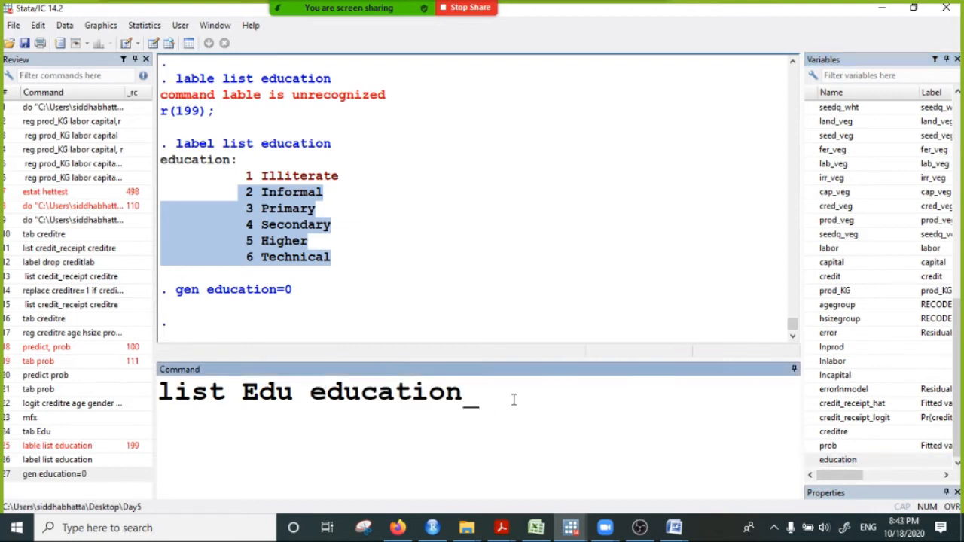
key(Return)
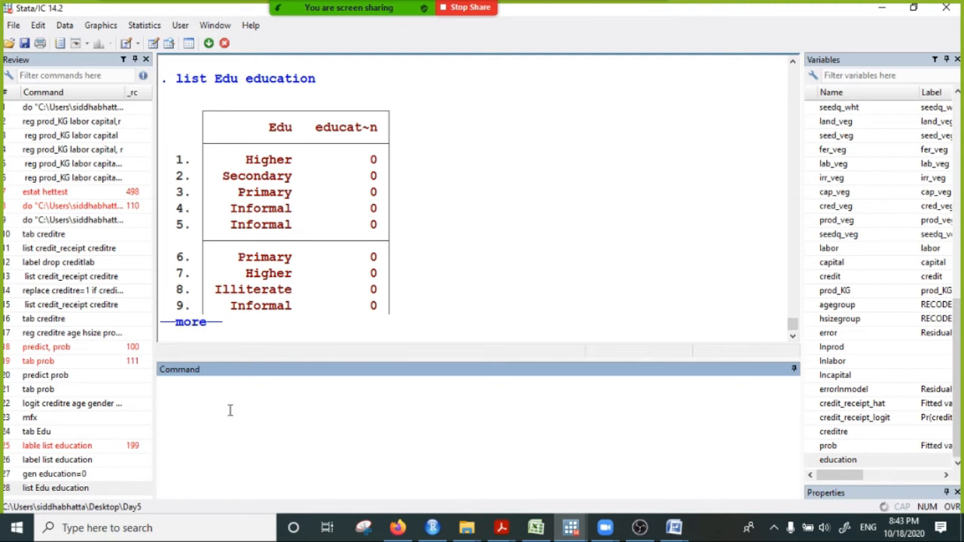
key(space)
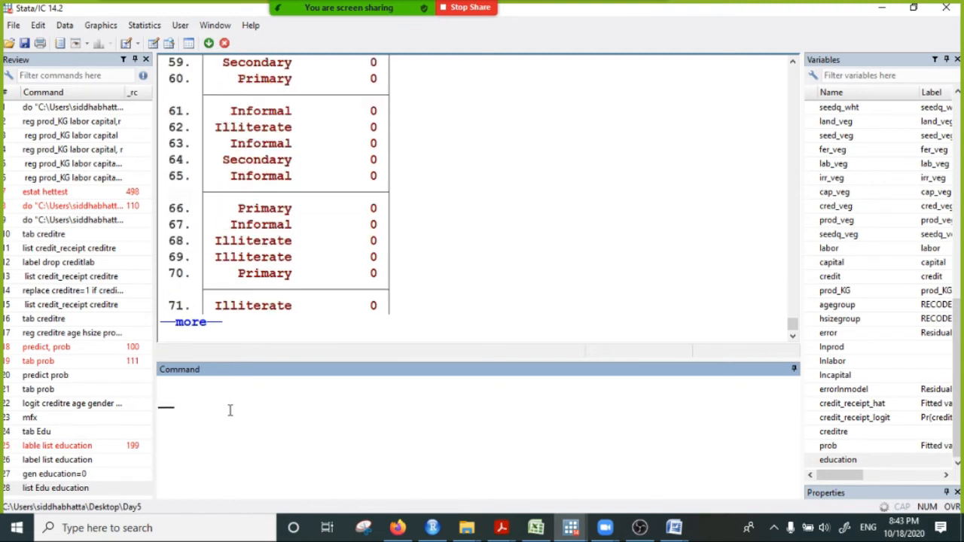
click(199, 324)
click(207, 323)
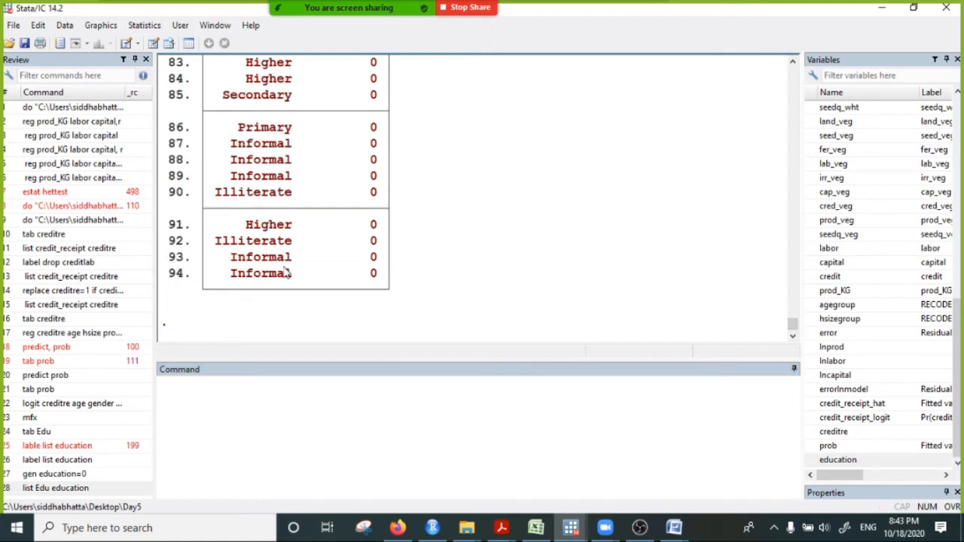
- Try to drop the education value label with the command "label drop eduaction"
click(187, 388)
text(li)
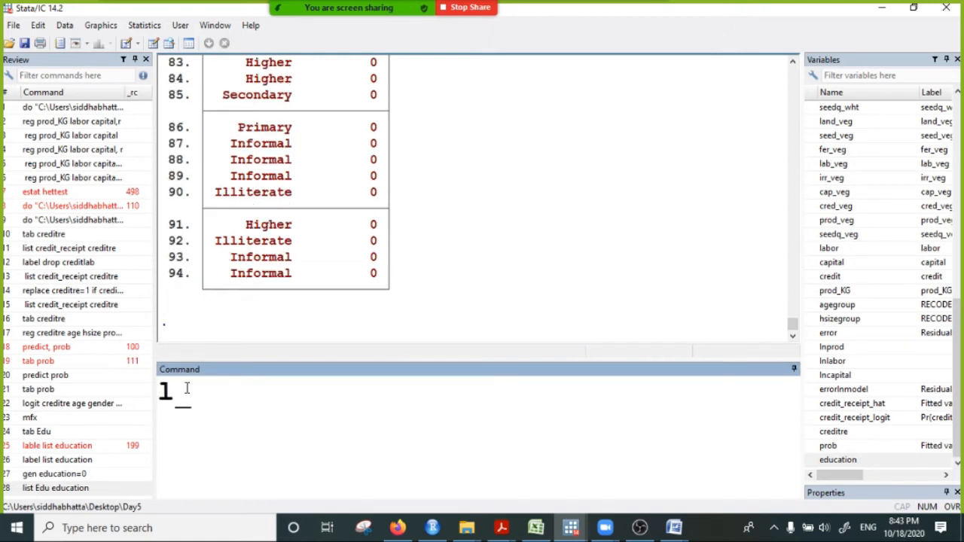
key(BackSpace)
key(BackSpace)
text(label drop ed)
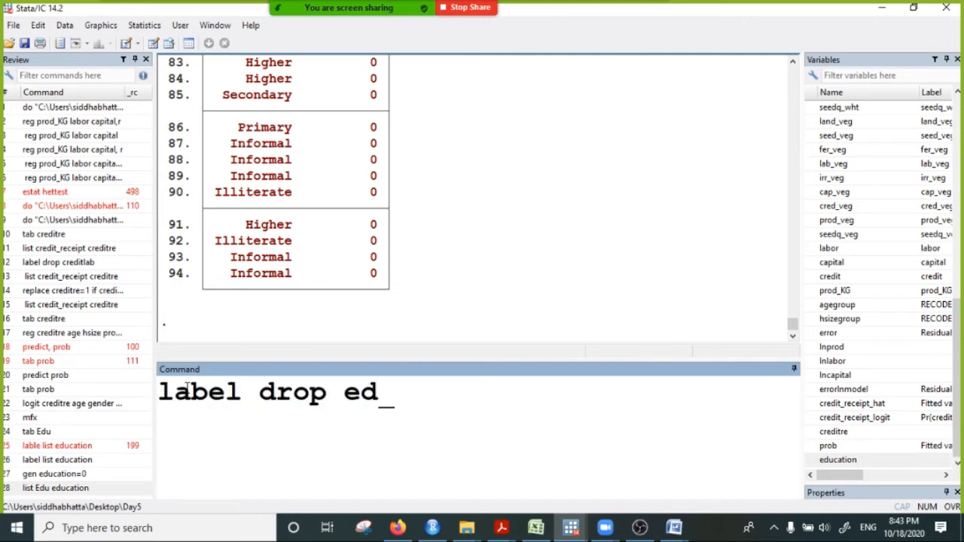
text(uaction)
key(Return)
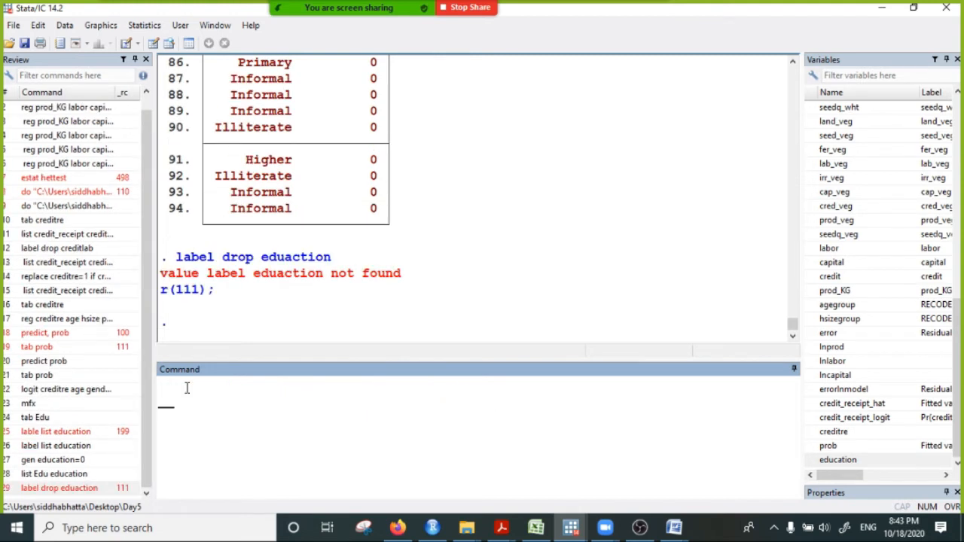
- Copy the "label drop eduaction" command from the results back into the command line
drag(175, 258, 331, 258)
right_click(292, 254)
click(324, 262)
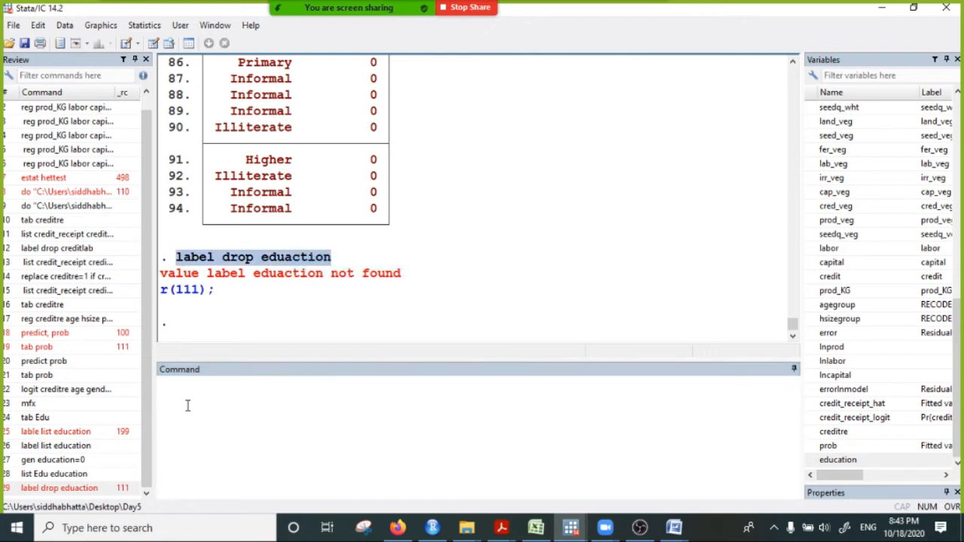
click(187, 396)
key(ctrl+v)
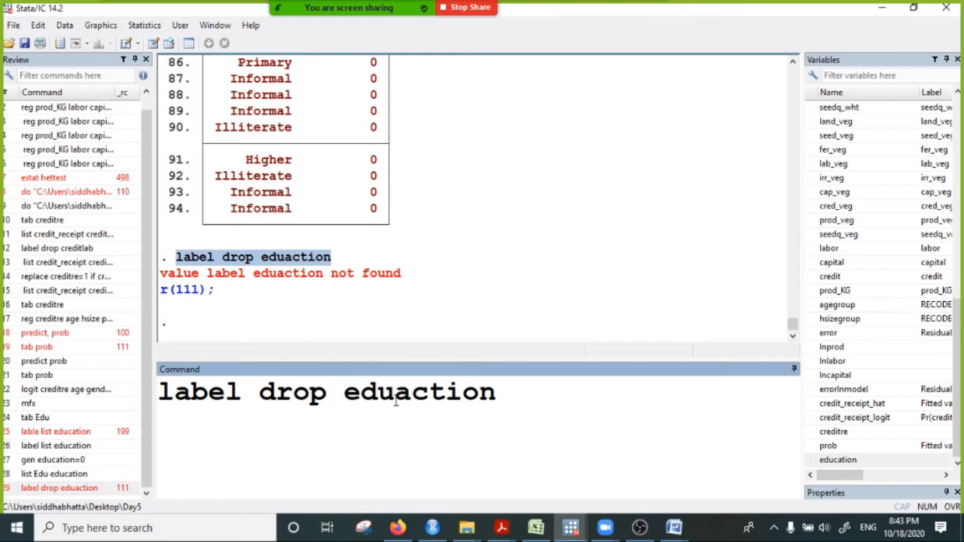
- Check the label name in the earlier listing, correct the command to "label drop education" and run it
scroll(433, 146, up, 20)
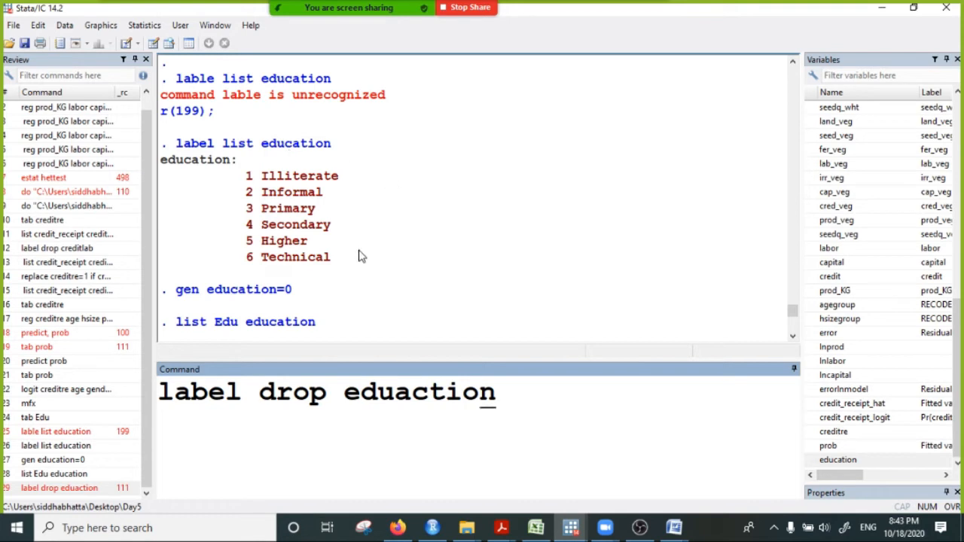
scroll(359, 256, down, 20)
scroll(389, 331, down, 10)
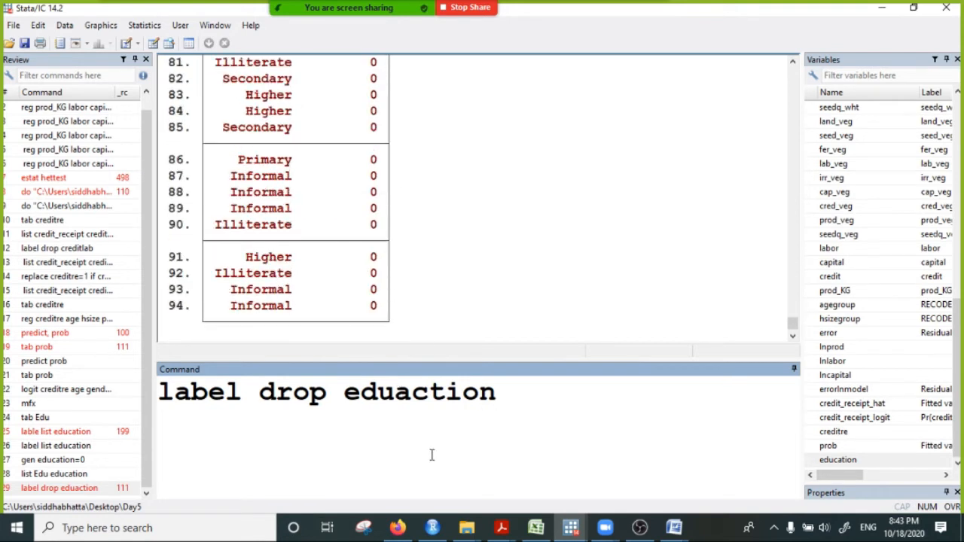
click(410, 392)
key(BackSpace)
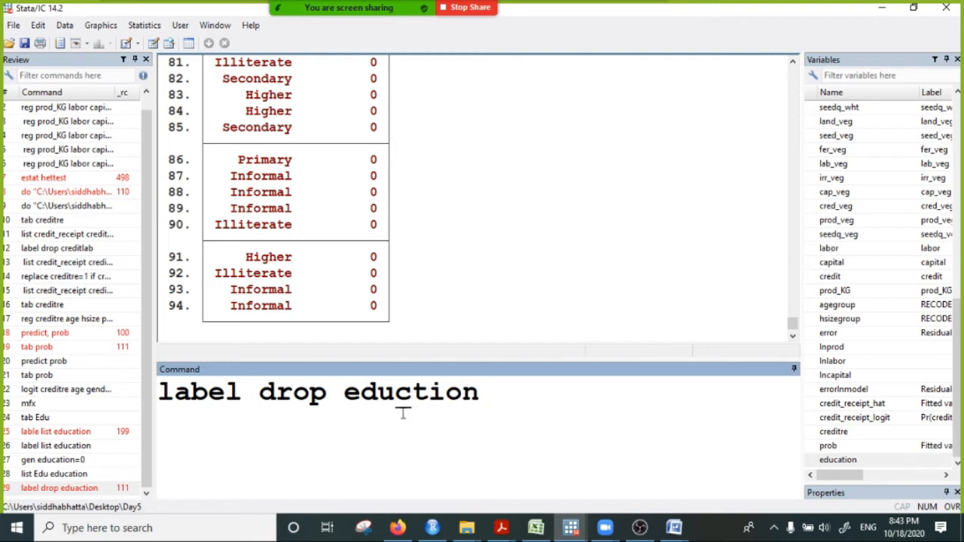
key(Delete)
text(at)
key(Right)
key(Right)
key(Right)
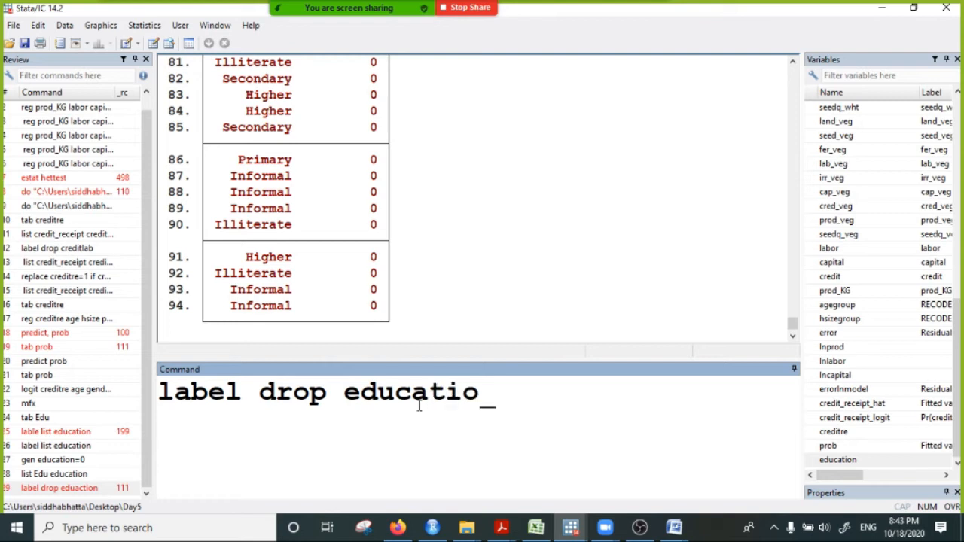
key(Return)
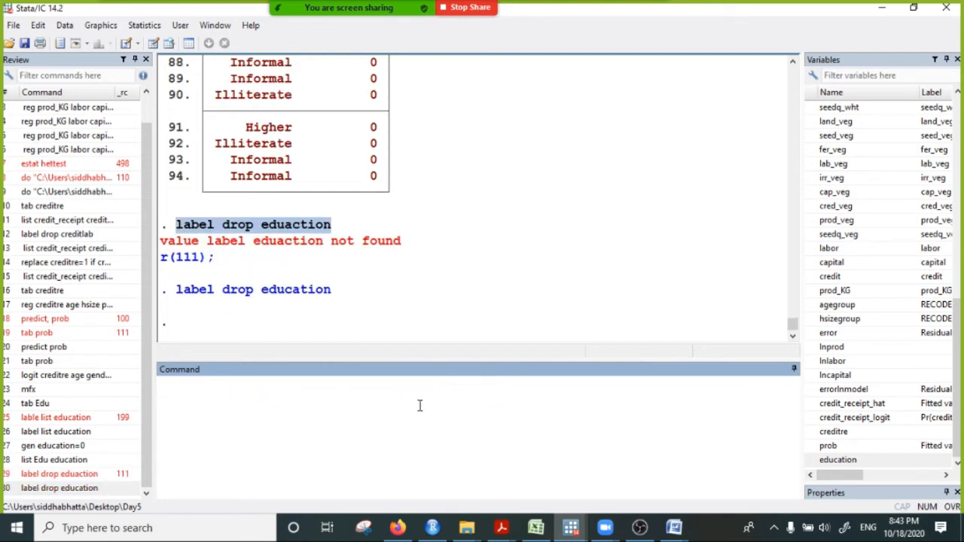
- Copy the "list Edu education" command from the earlier results into the command line
scroll(269, 295, up, 20)
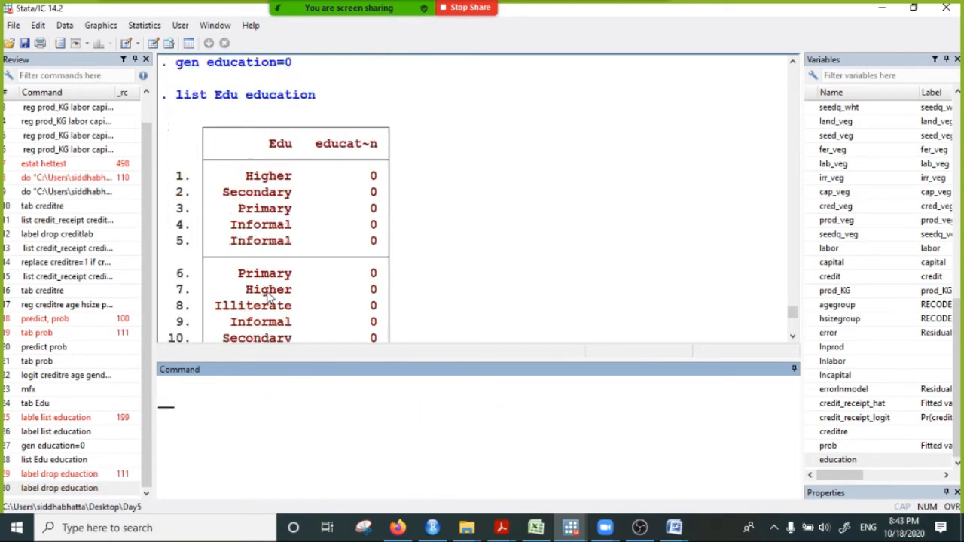
scroll(269, 296, up, 5)
scroll(260, 312, down, 1)
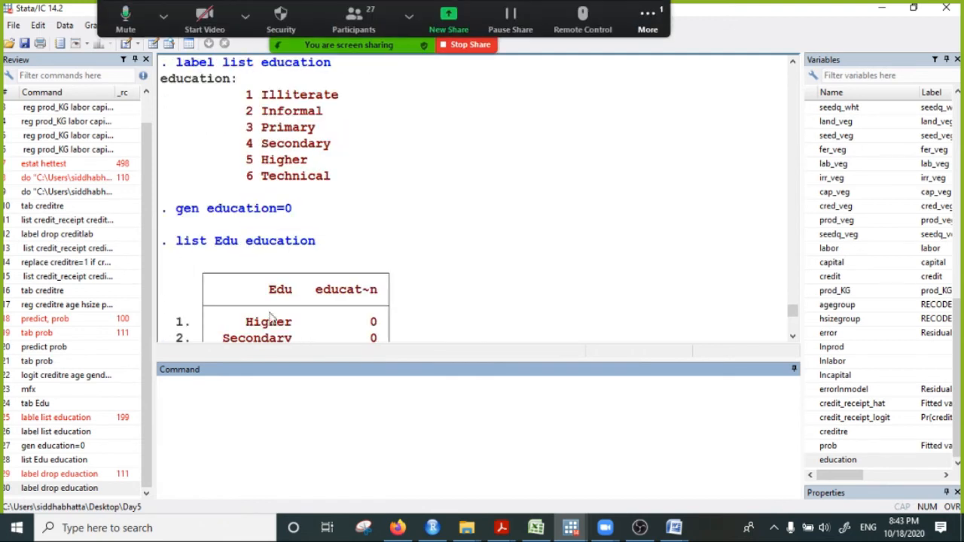
drag(173, 241, 388, 244)
right_click(257, 245)
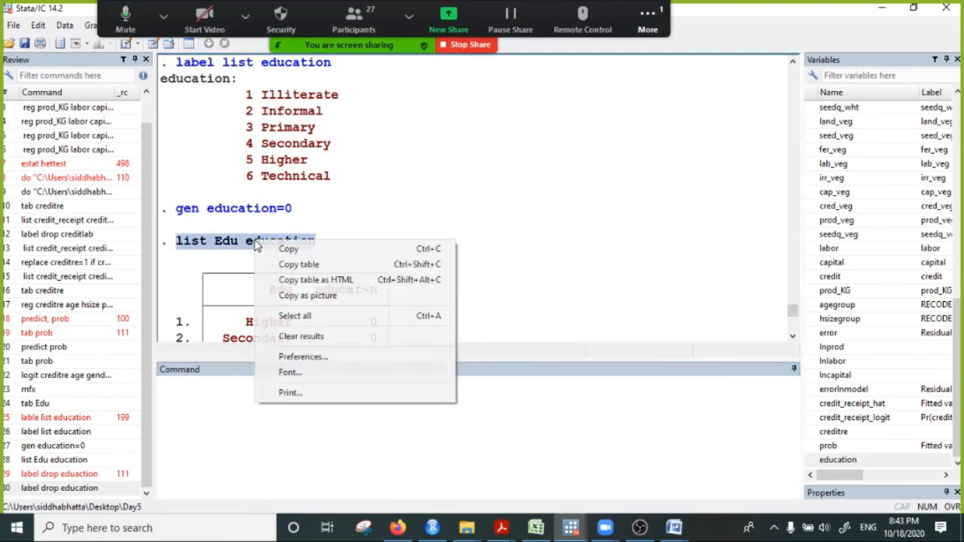
click(302, 249)
click(169, 382)
key(ctrl+v)
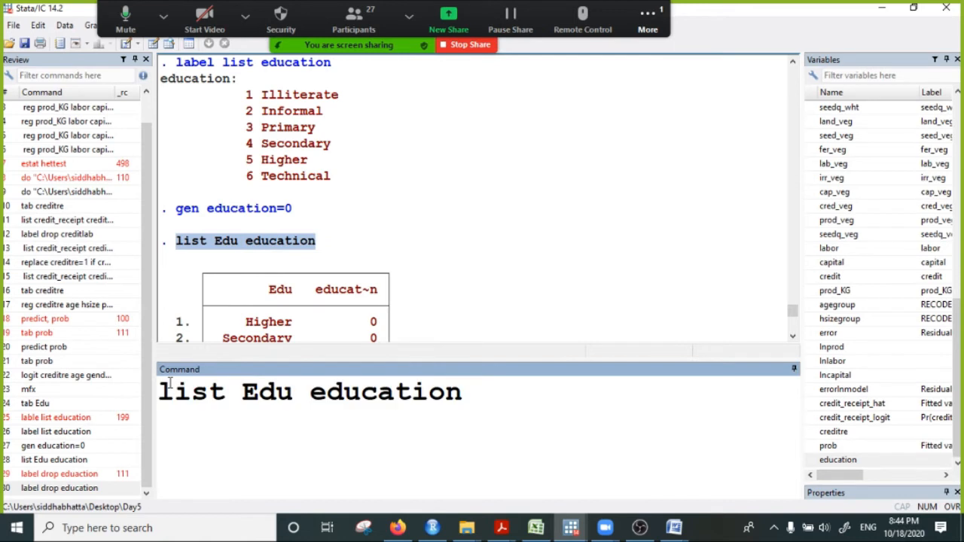
- Run "list Edu education" and check the Edu codes against the category names in the earlier education label listing
key(Return)
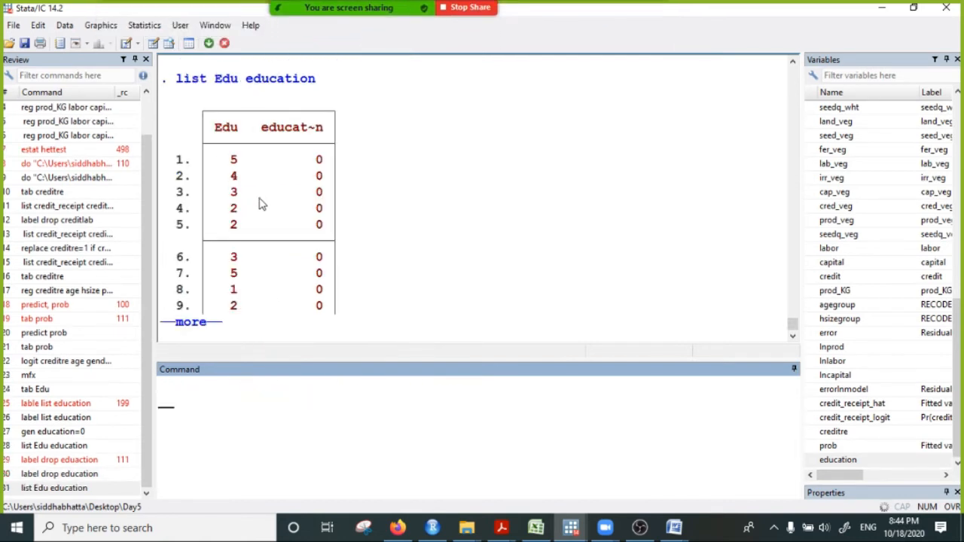
scroll(300, 224, up, 20)
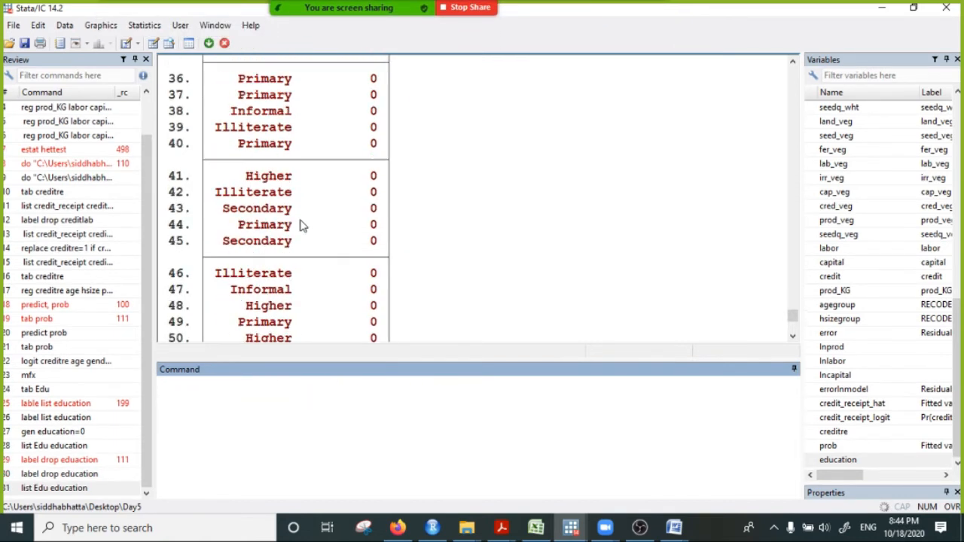
scroll(299, 224, up, 10)
scroll(302, 221, down, 1)
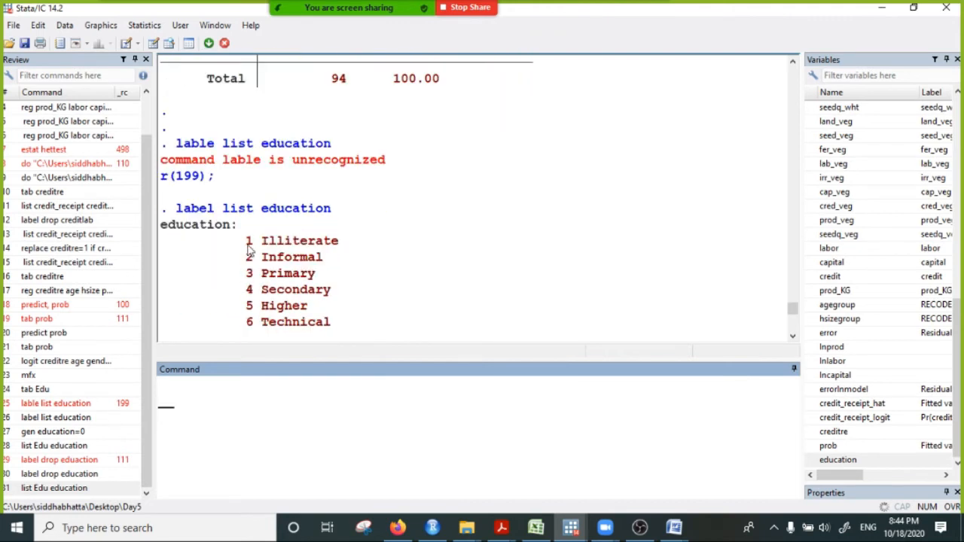
drag(247, 245, 361, 247)
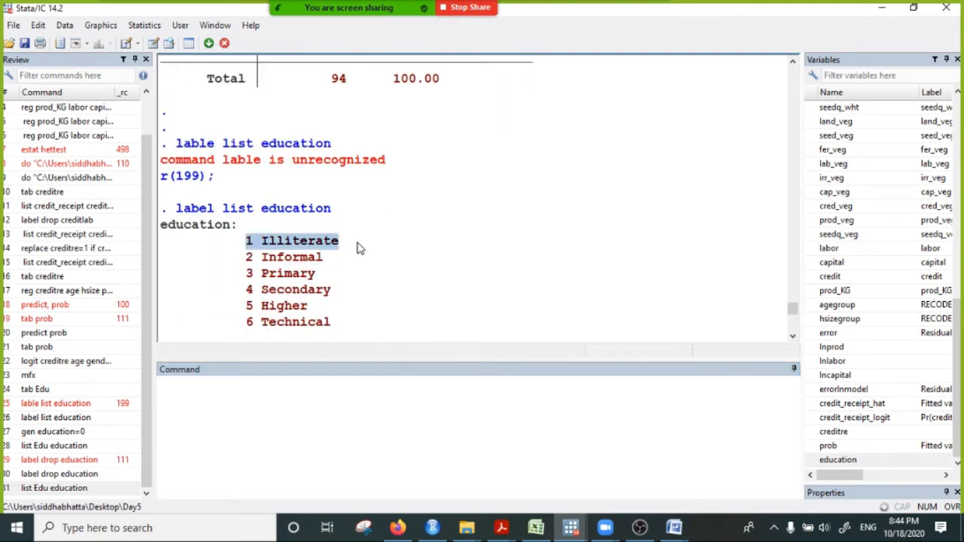
drag(233, 247, 327, 247)
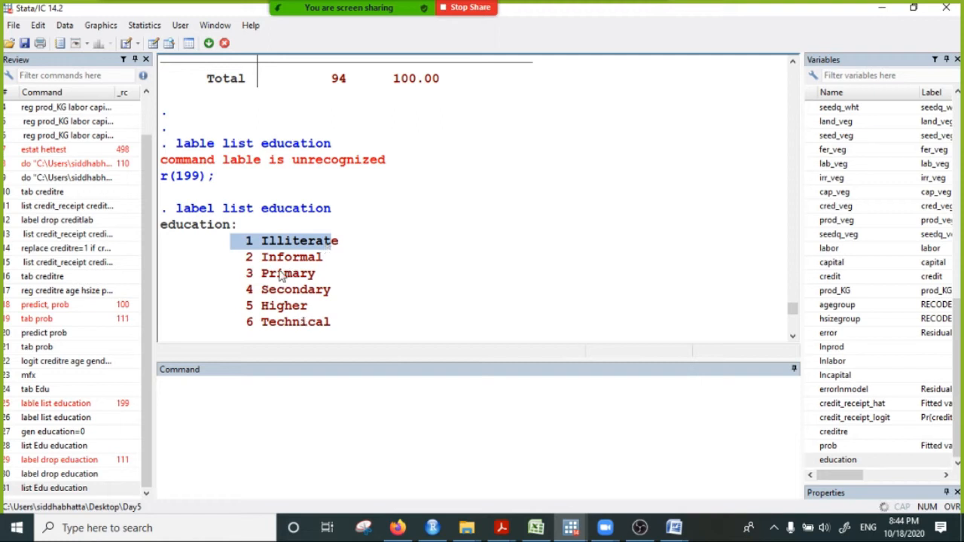
scroll(296, 280, down, 1)
drag(262, 211, 328, 277)
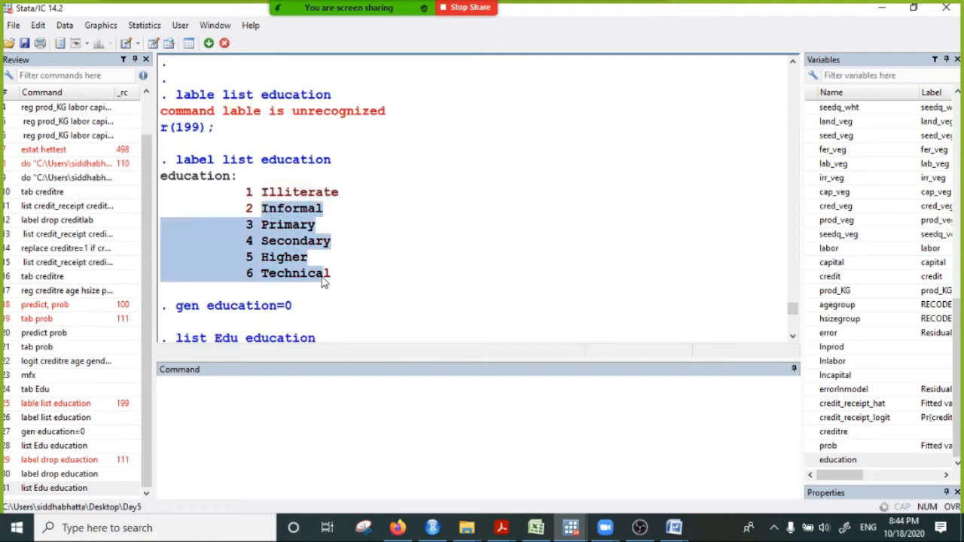
scroll(337, 336, down, 8)
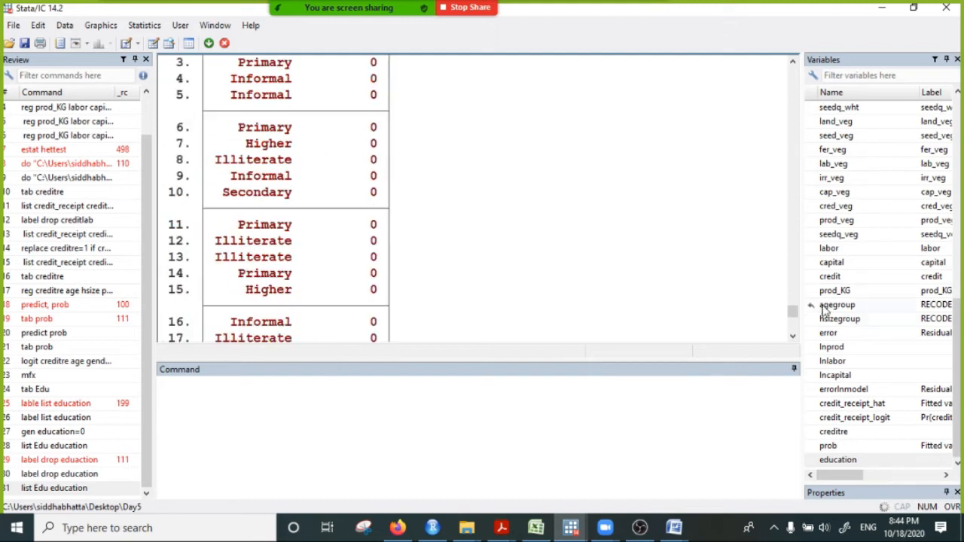
drag(793, 315, 789, 357)
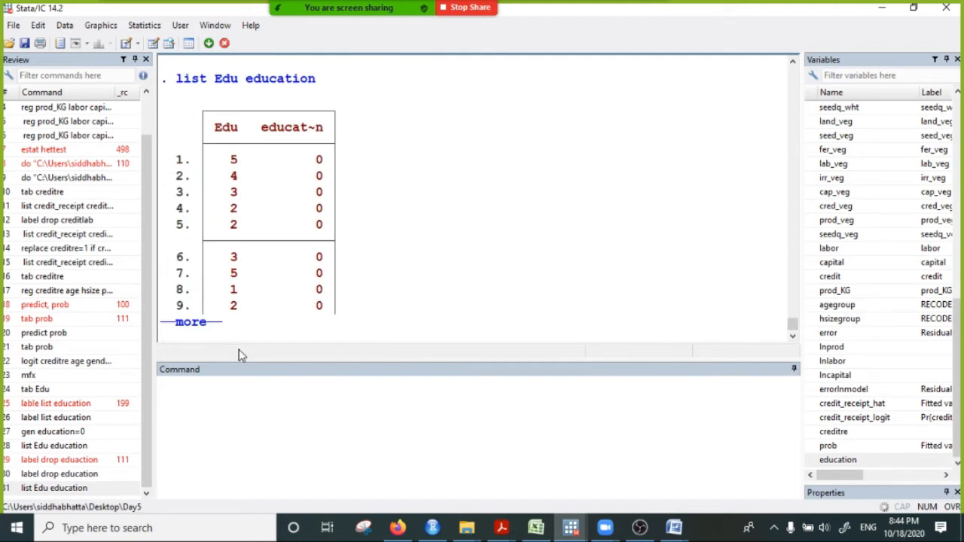
- Continue the listing through to its end, comparing the Edu codes with the education values in individual rows
drag(230, 294, 366, 293)
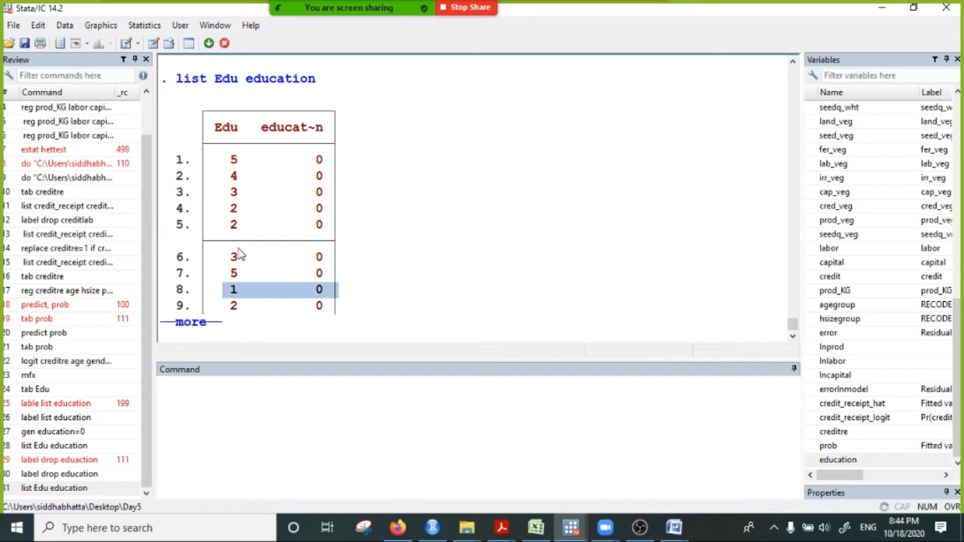
click(193, 324)
drag(234, 226, 360, 237)
drag(218, 243, 356, 247)
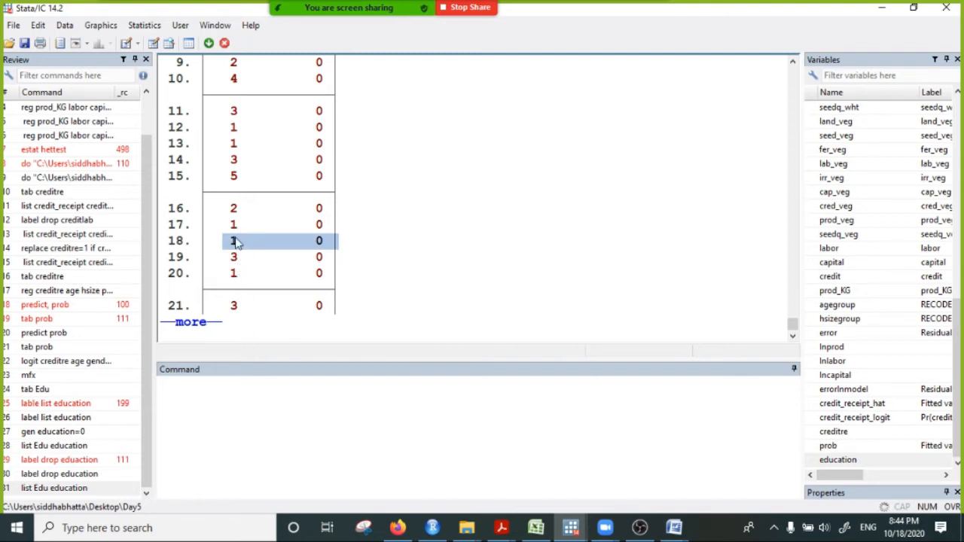
drag(231, 226, 342, 247)
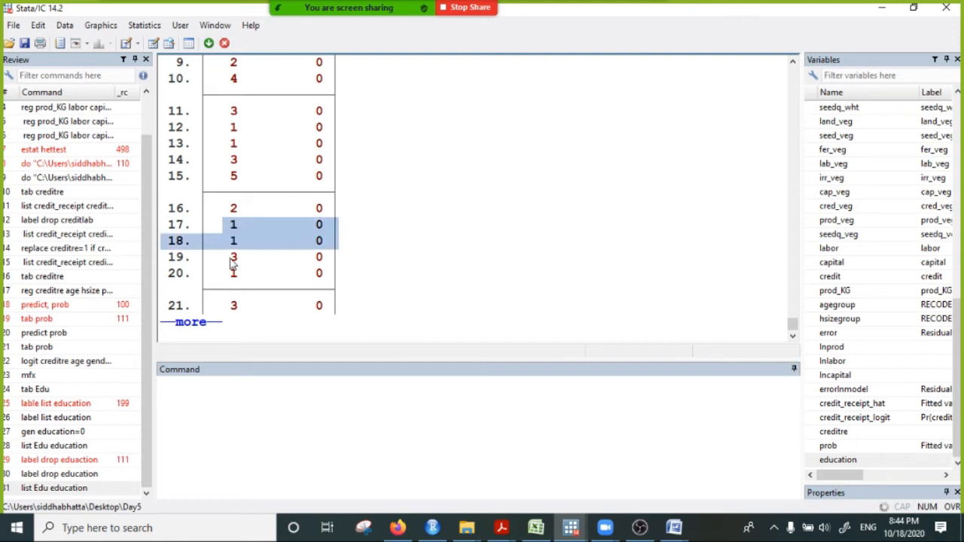
drag(226, 257, 370, 264)
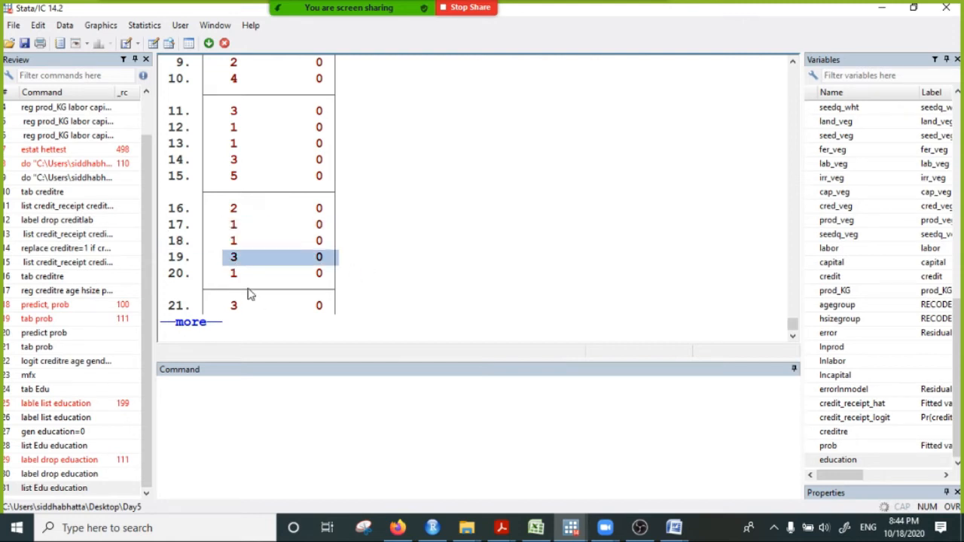
click(191, 322)
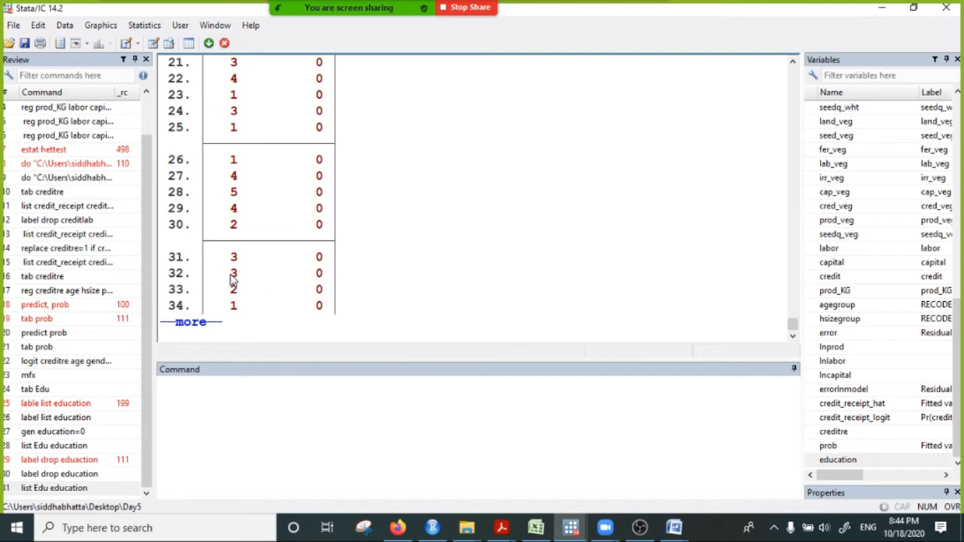
drag(226, 274, 369, 278)
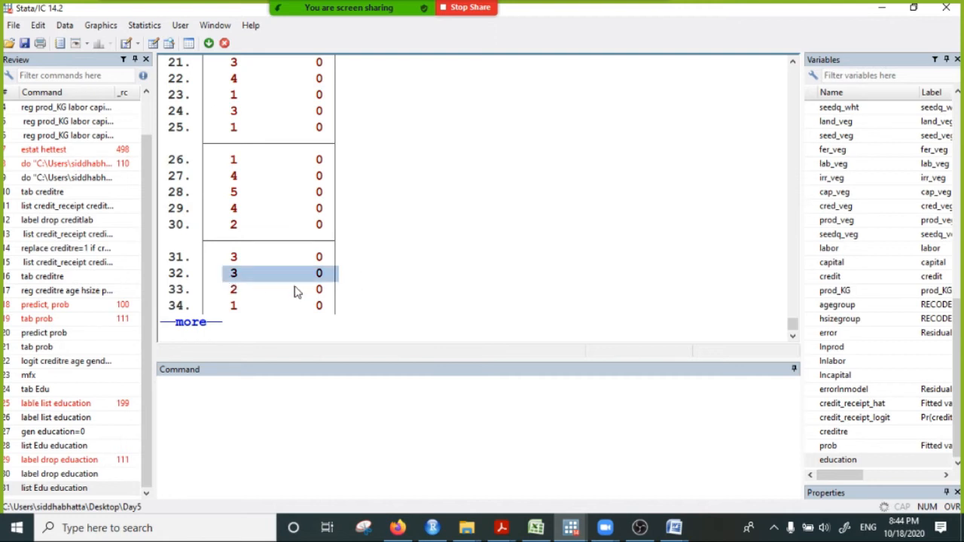
click(222, 397)
text(replac)
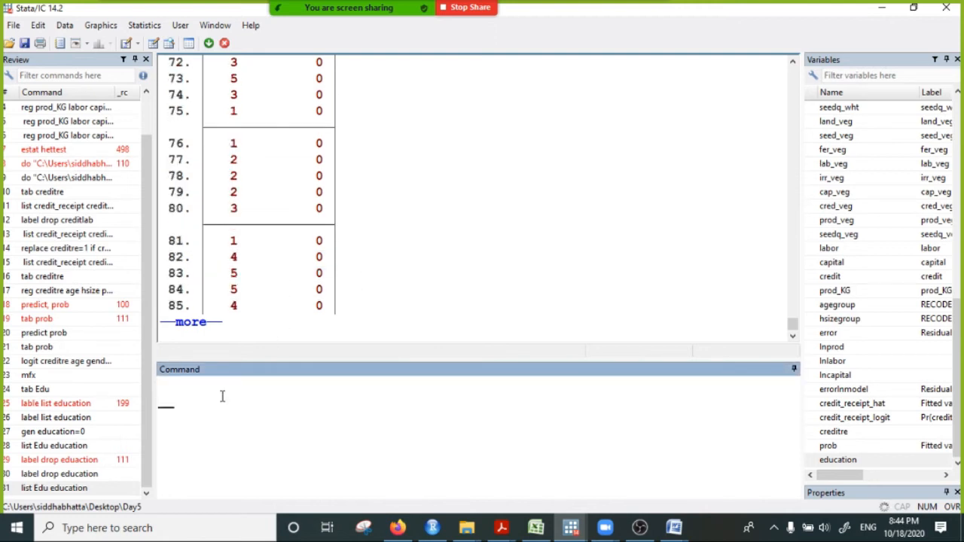
text(e)
key(BackSpace)
key(BackSpace)
text(replace)
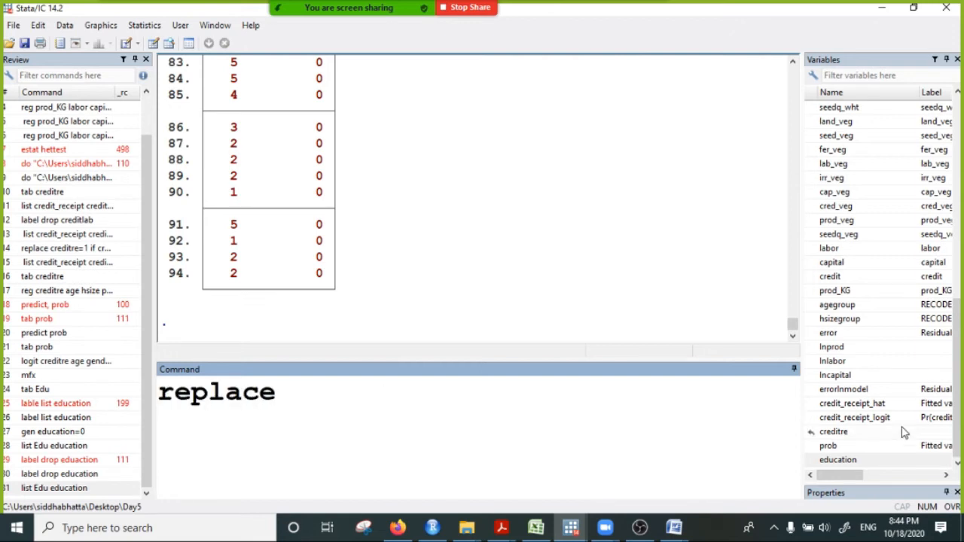
- Recode the dummy by running "replace education=1 if Edu>1"
click(837, 461)
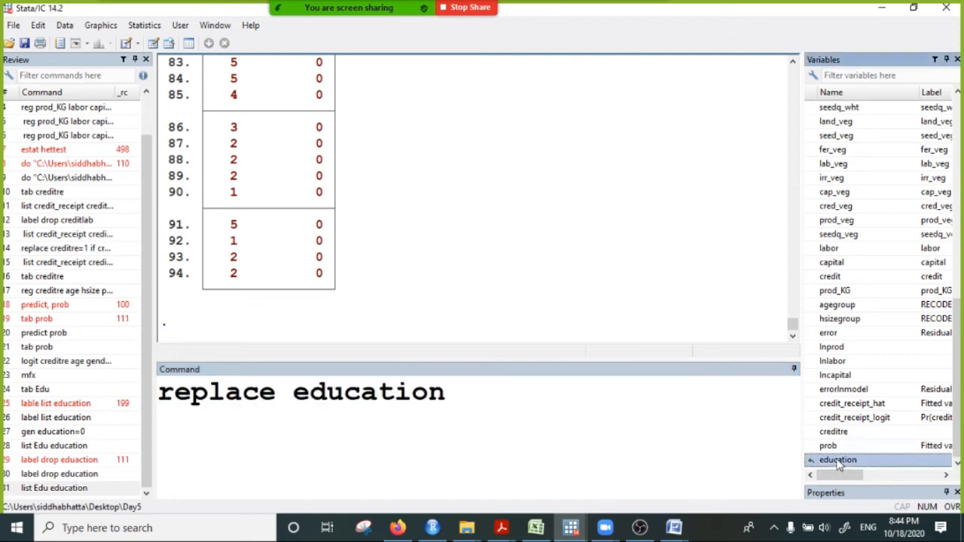
click(503, 397)
text(=)
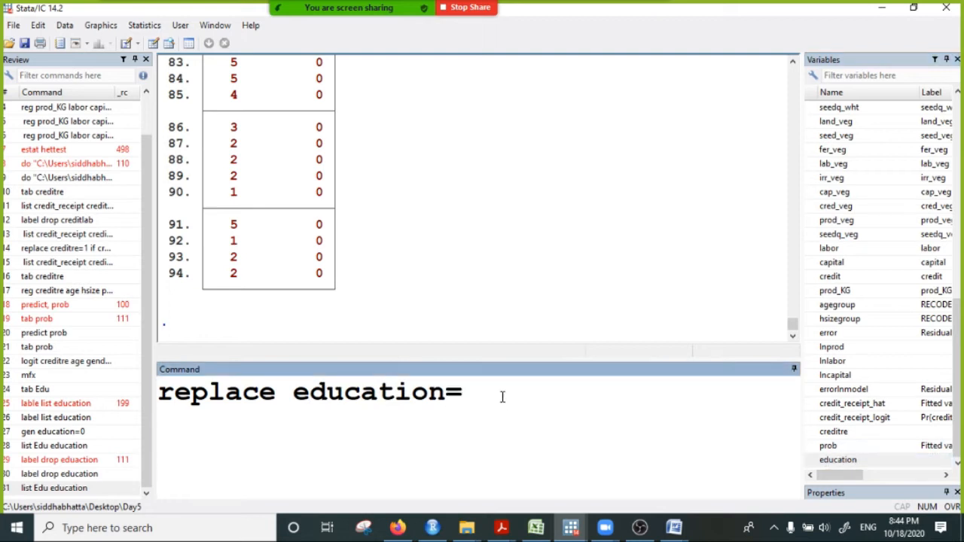
text(1 if)
scroll(868, 242, up, 11)
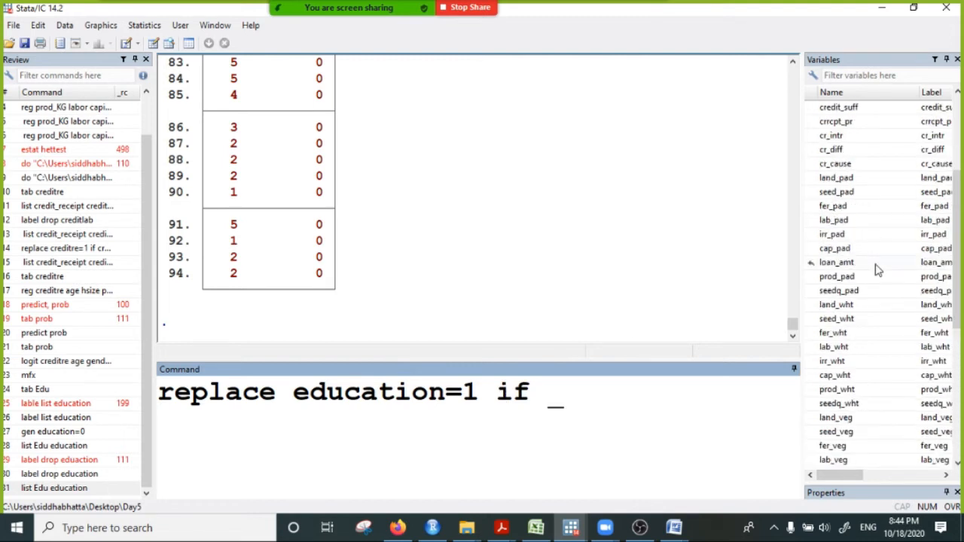
double_click(826, 177)
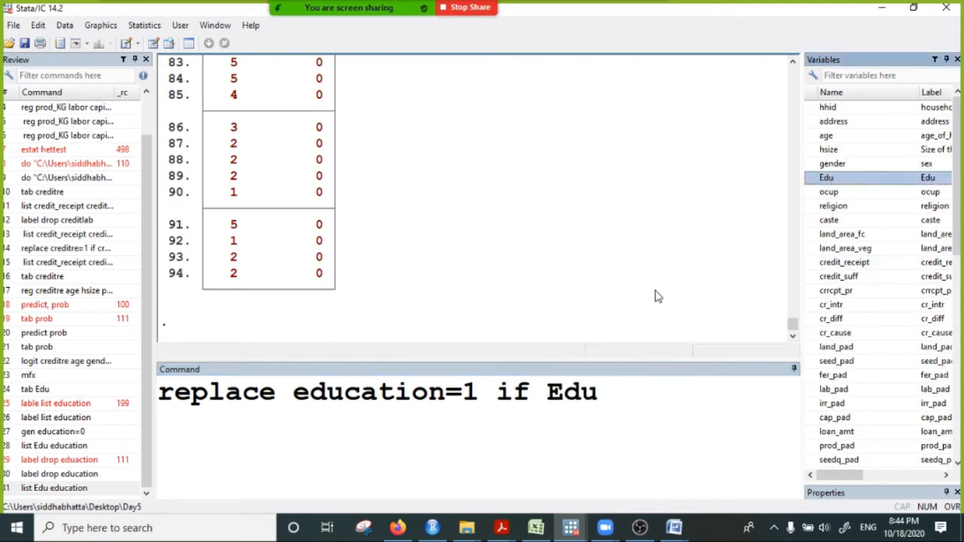
click(619, 409)
text(>1)
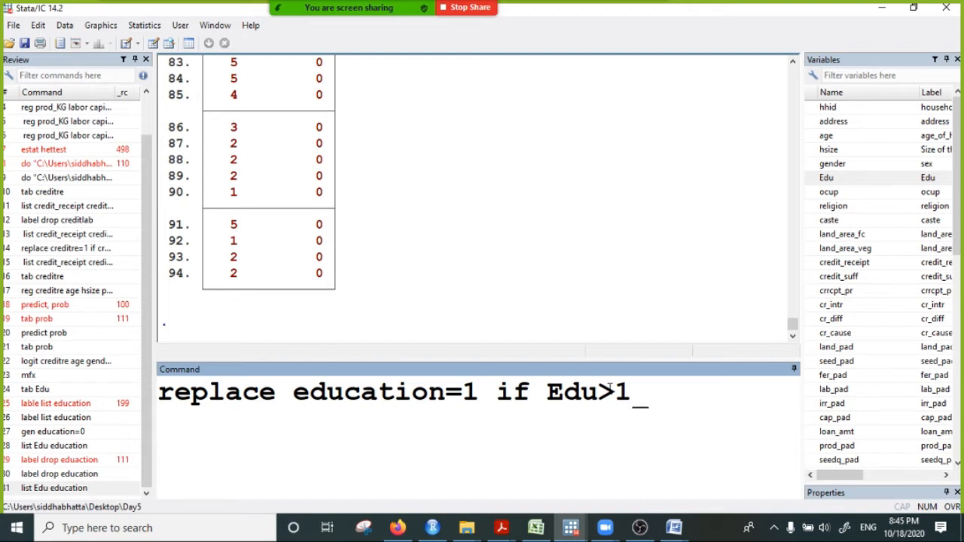
key(Return)
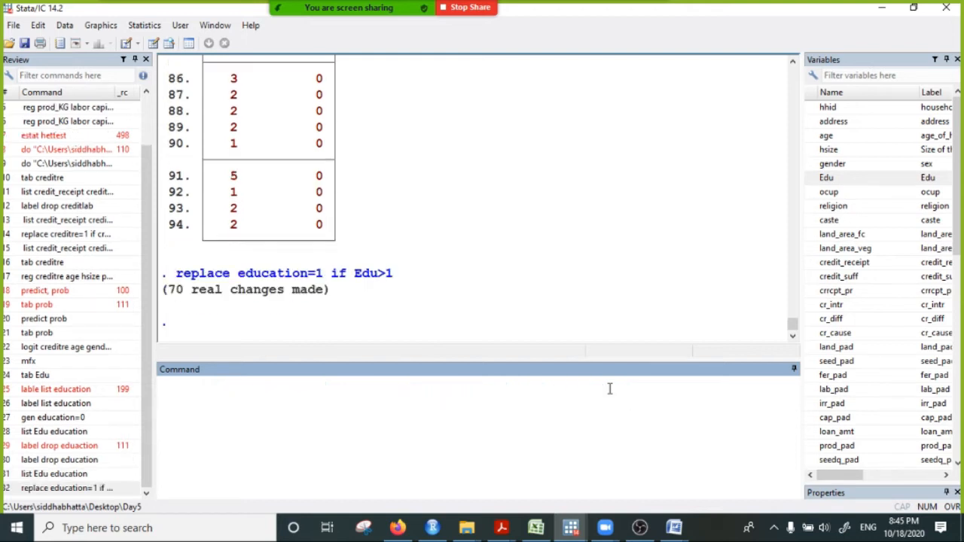
- Tabulate education with "tab education" and examine the frequencies of categories 0 and 1
text(tab)
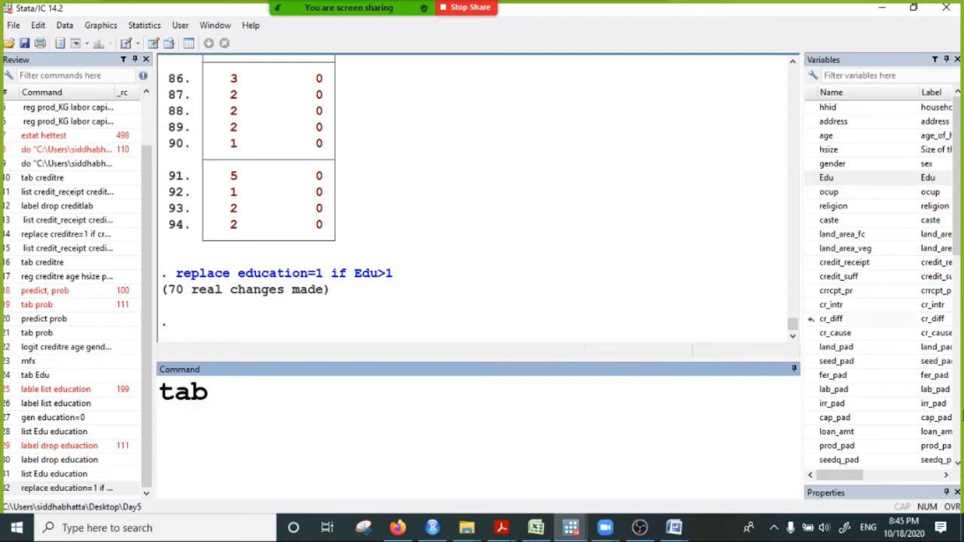
scroll(855, 464, down, 15)
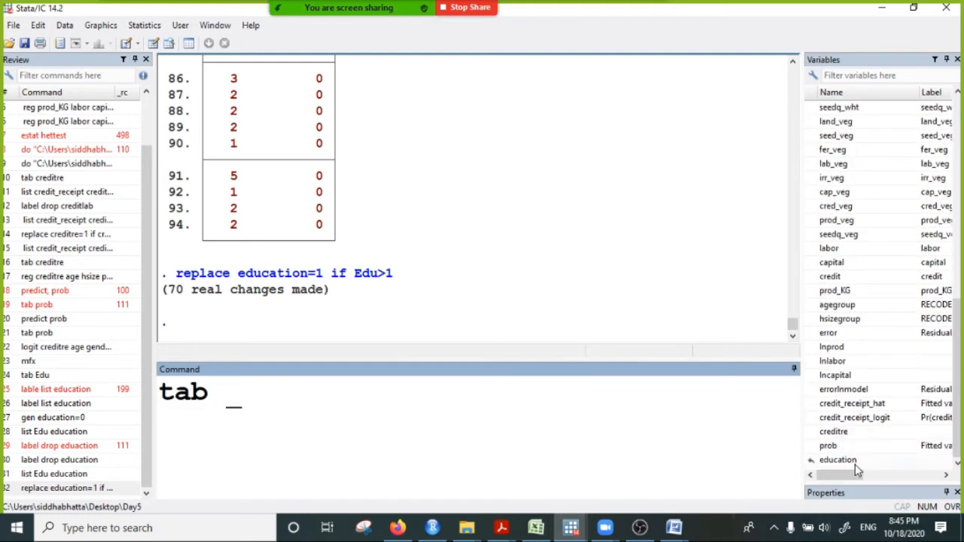
click(848, 461)
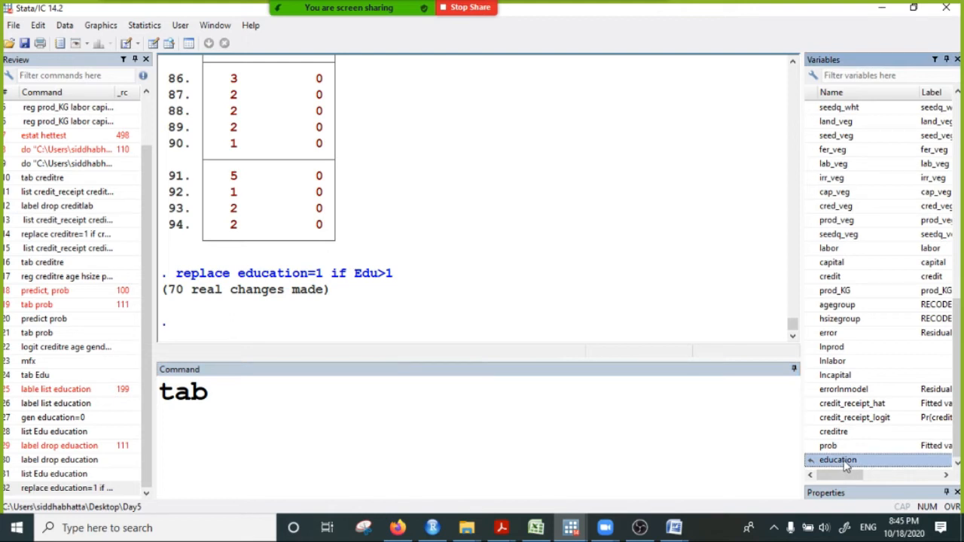
double_click(846, 461)
click(398, 394)
key(Return)
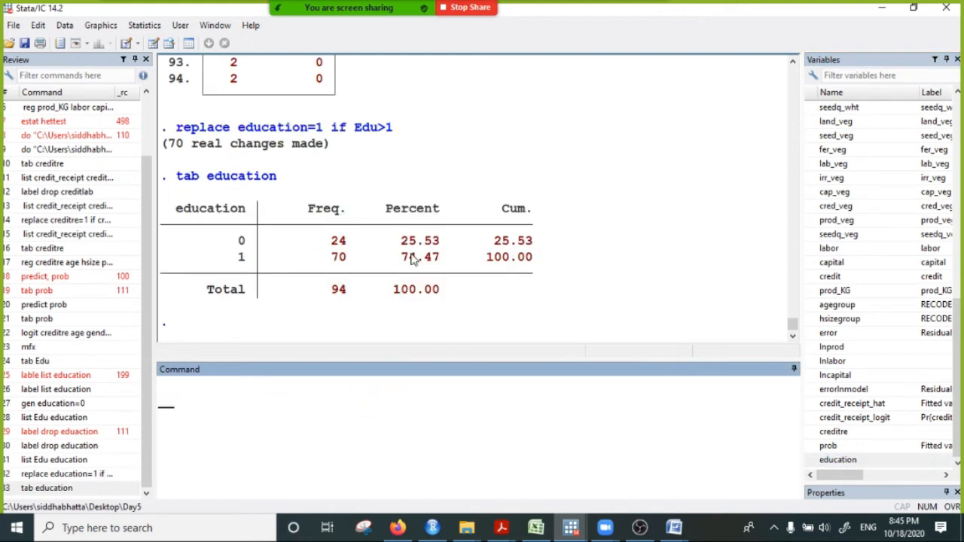
drag(225, 240, 374, 243)
drag(228, 259, 359, 263)
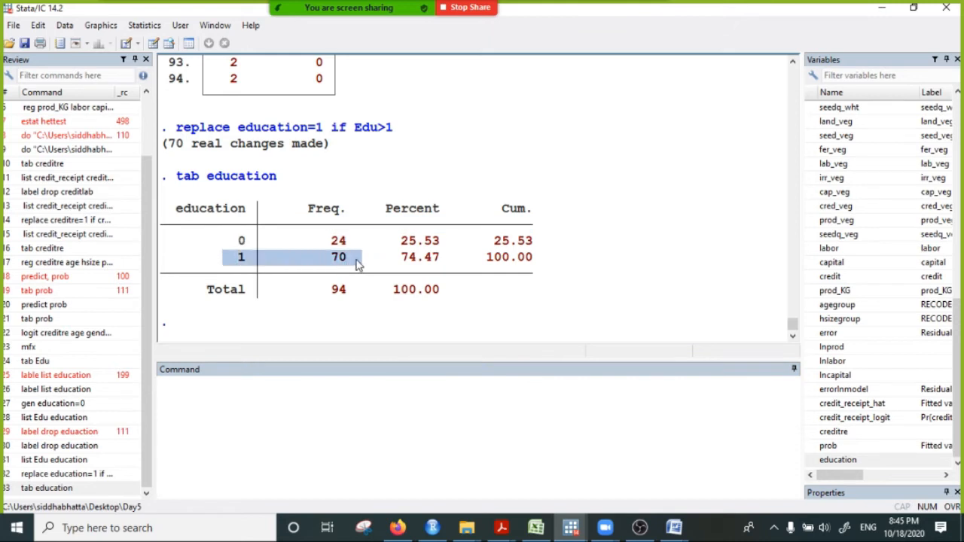
- Tabulate the original education categories with "tab Edu"
click(278, 396)
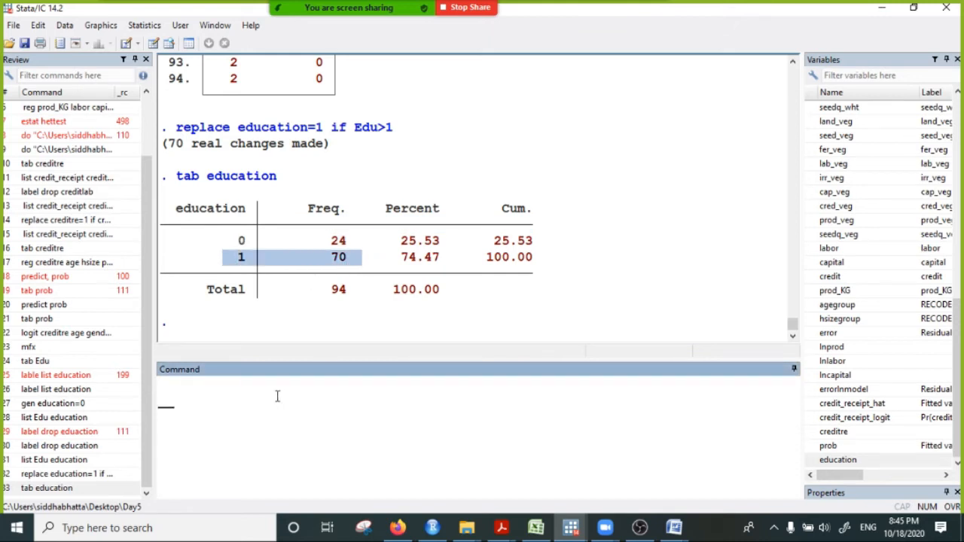
text(tab)
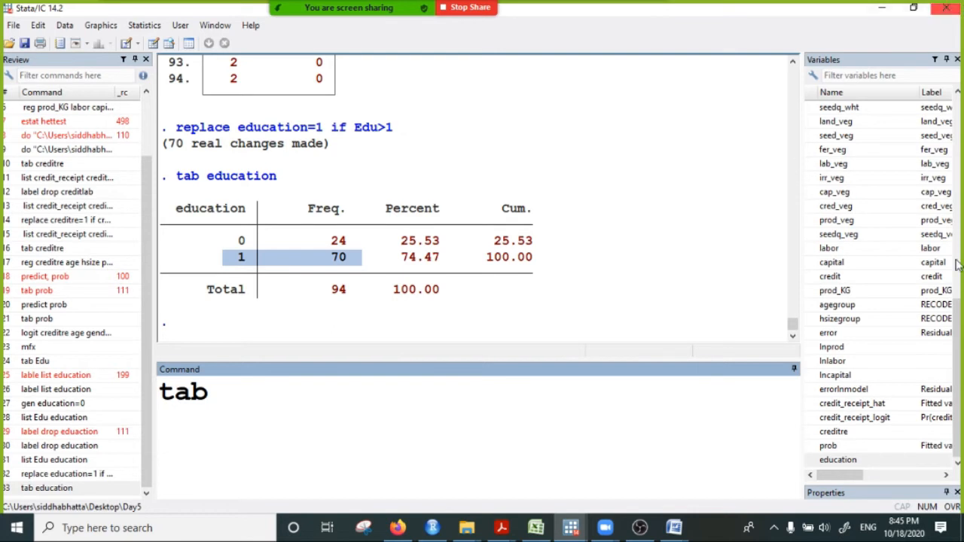
scroll(904, 186, up, 15)
double_click(844, 183)
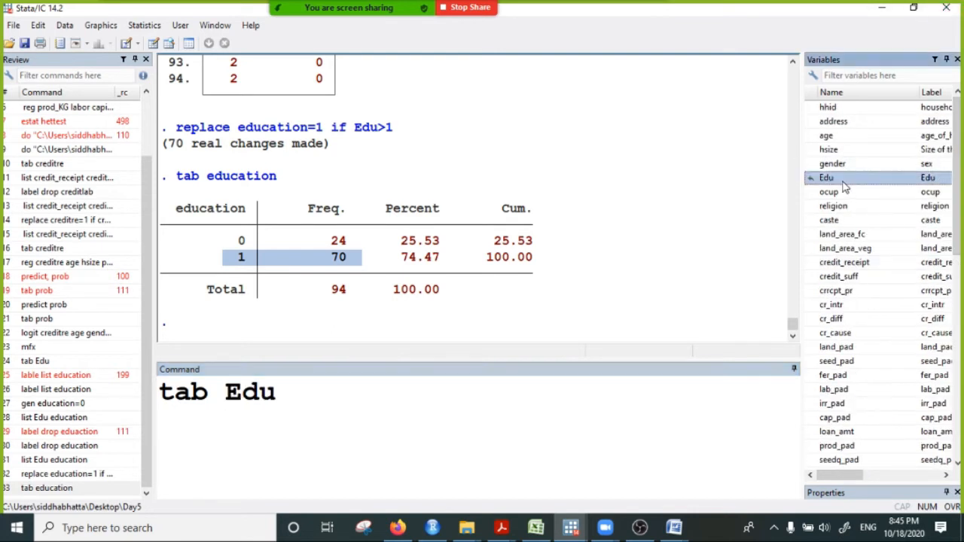
key(Return)
scroll(359, 285, up, 2)
scroll(359, 285, down, 2)
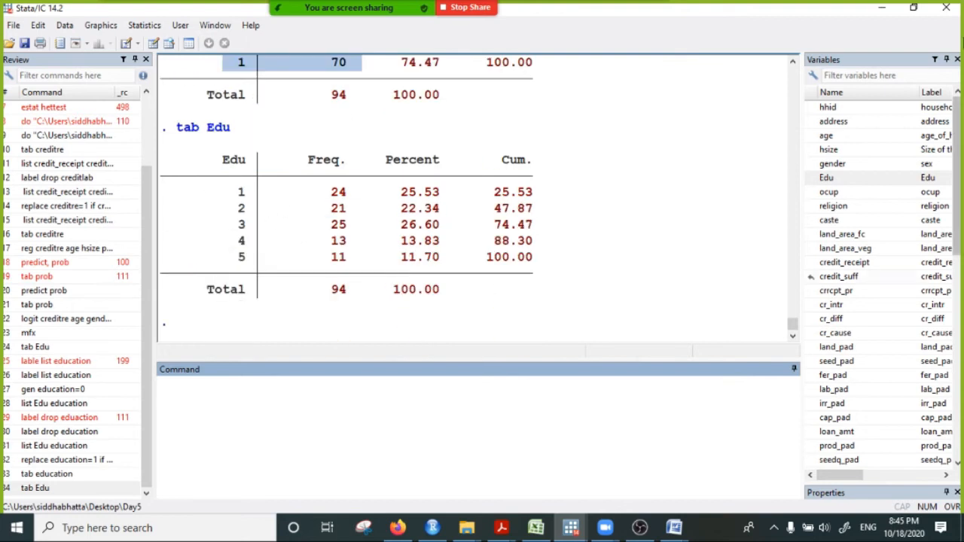
- Compare the frequency of Edu category 1 with education 0, and of Edu categories 2 to 5 with education 1
drag(239, 192, 345, 198)
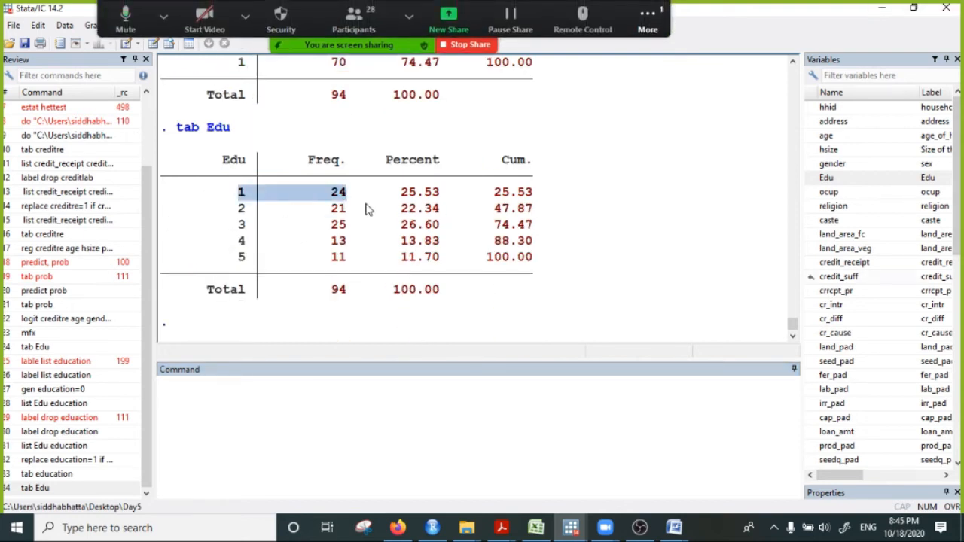
scroll(369, 218, up, 2)
drag(230, 144, 390, 145)
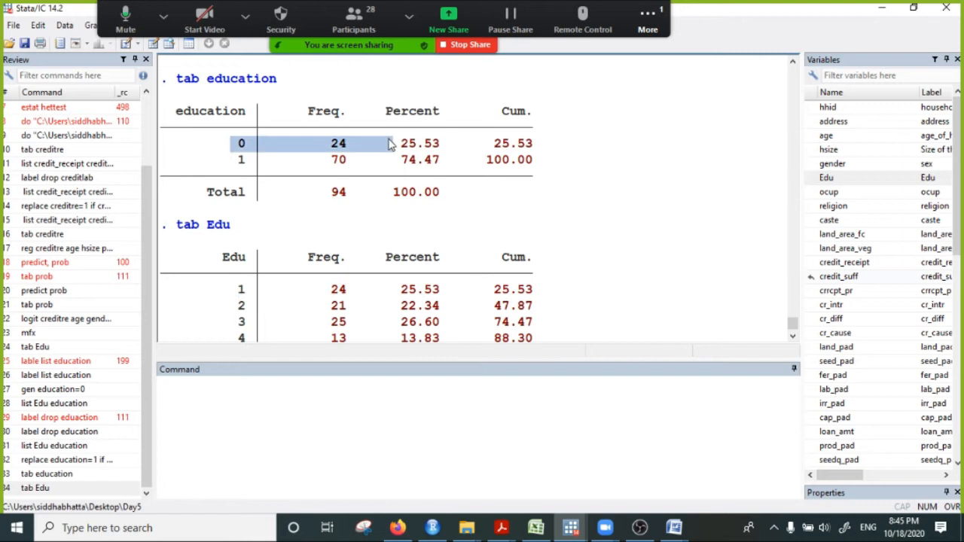
scroll(248, 216, down, 2)
drag(234, 213, 430, 288)
scroll(376, 275, up, 3)
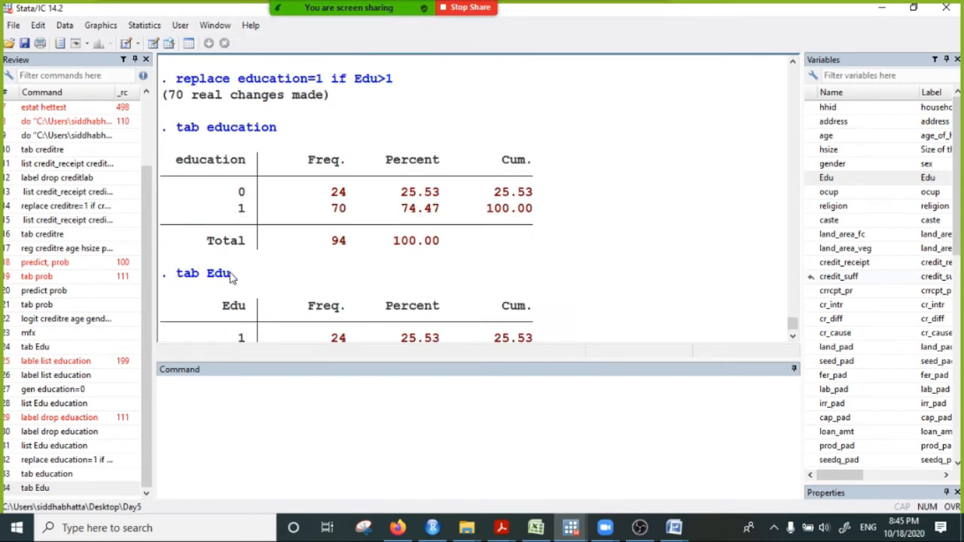
drag(230, 208, 406, 214)
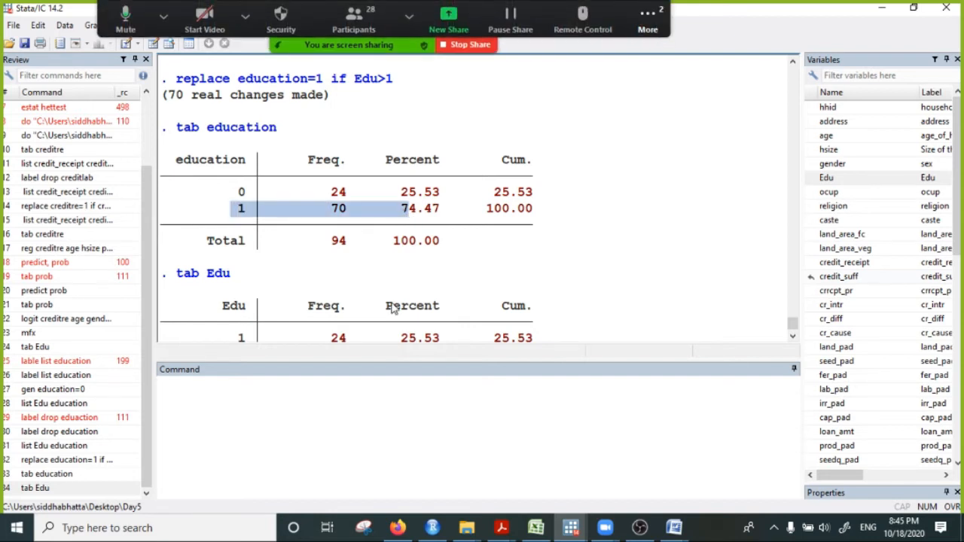
- Re-examine how Edu categories 2 to 5 in the Edu tabulation correspond to the category 1 row of the education tabulation
scroll(346, 185, down, 1)
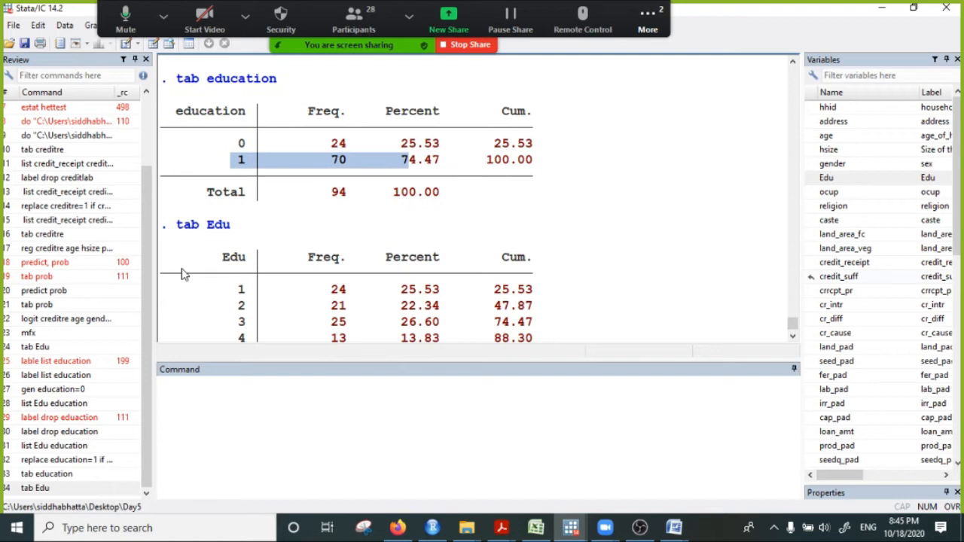
scroll(196, 226, down, 2)
scroll(452, 241, up, 2)
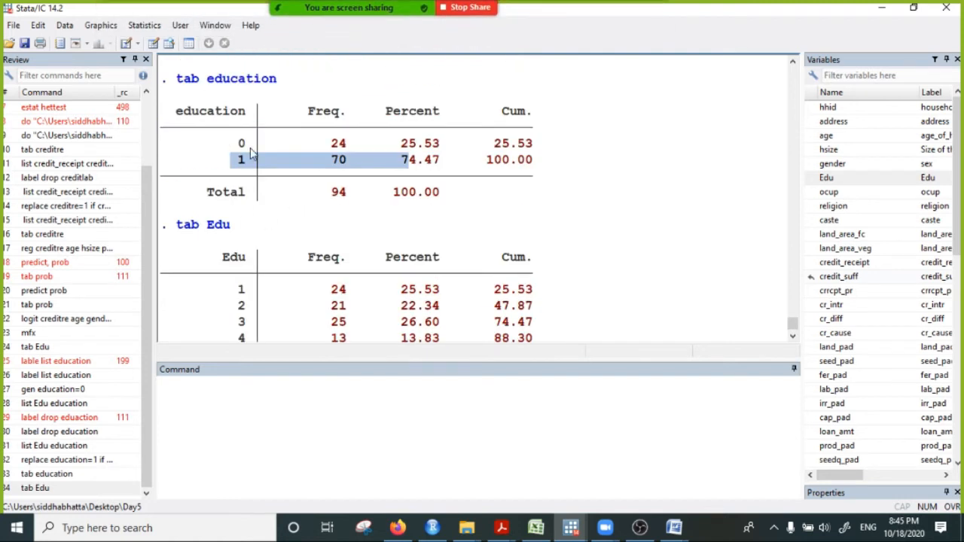
scroll(259, 243, down, 1)
drag(230, 243, 295, 248)
scroll(286, 224, up, 3)
scroll(287, 256, down, 4)
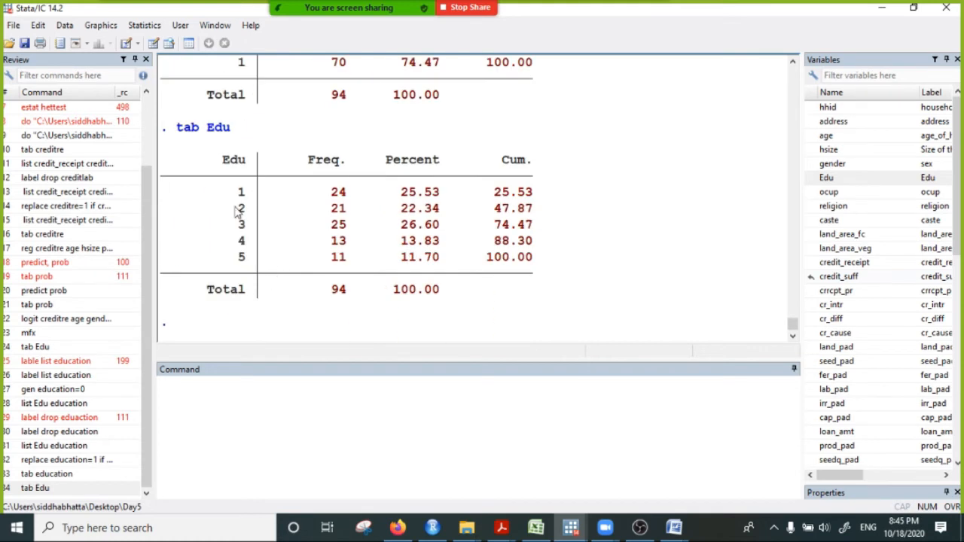
drag(236, 213, 294, 265)
scroll(248, 259, up, 3)
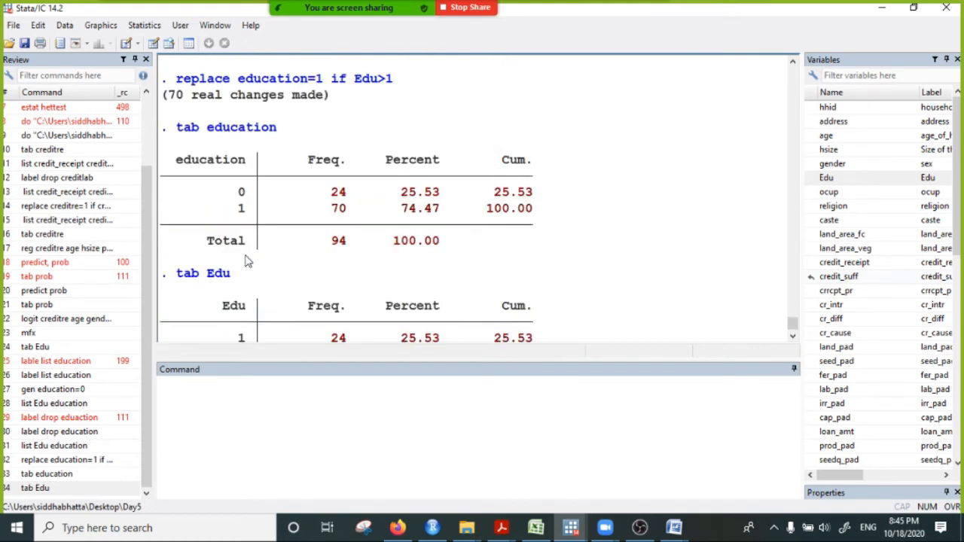
drag(236, 209, 597, 211)
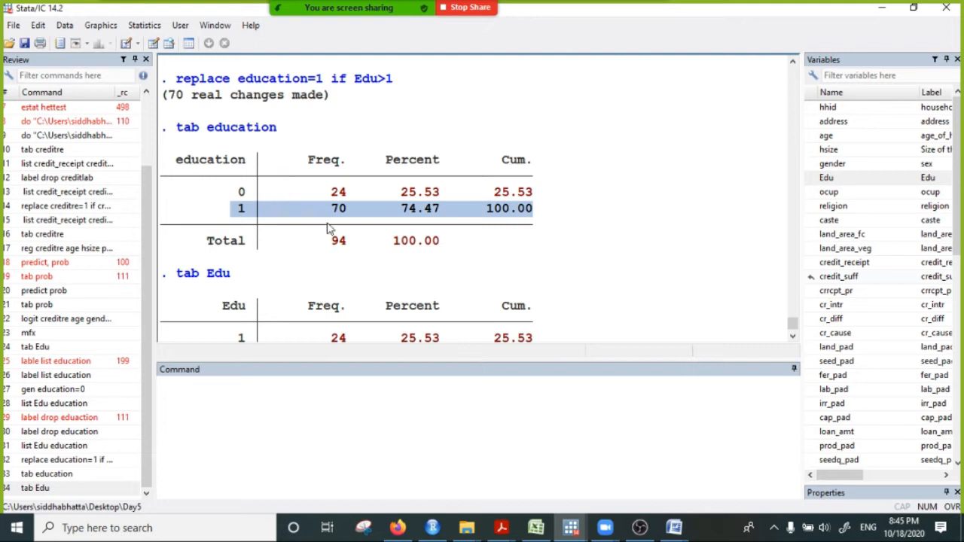
click(209, 401)
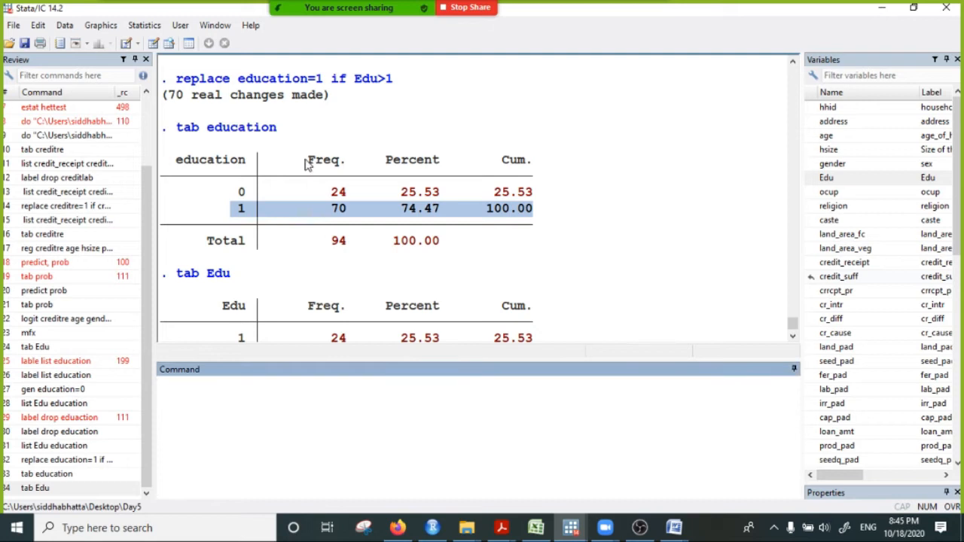
click(277, 180)
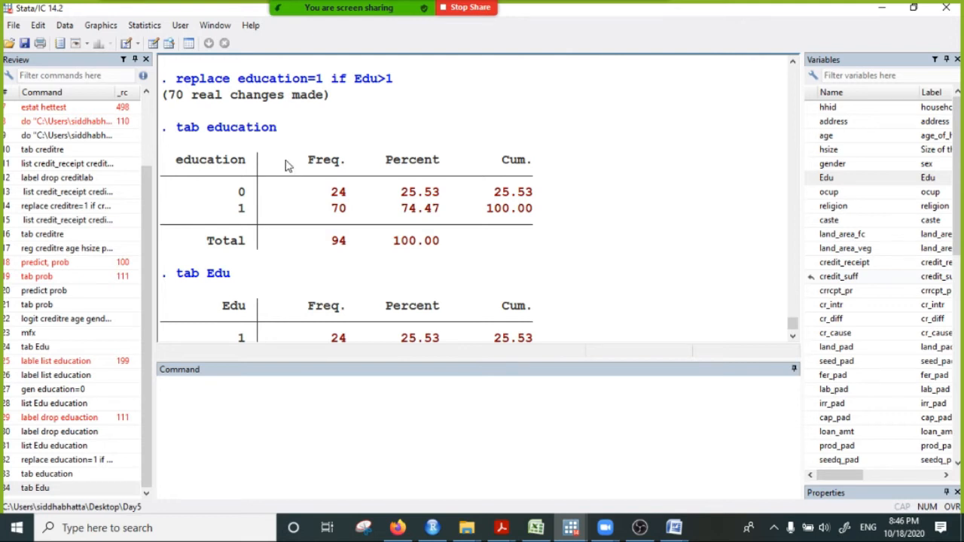
- Copy the command "label drop eduaction" from the results and send it to Everyone in the Zoom chat
scroll(285, 166, up, 20)
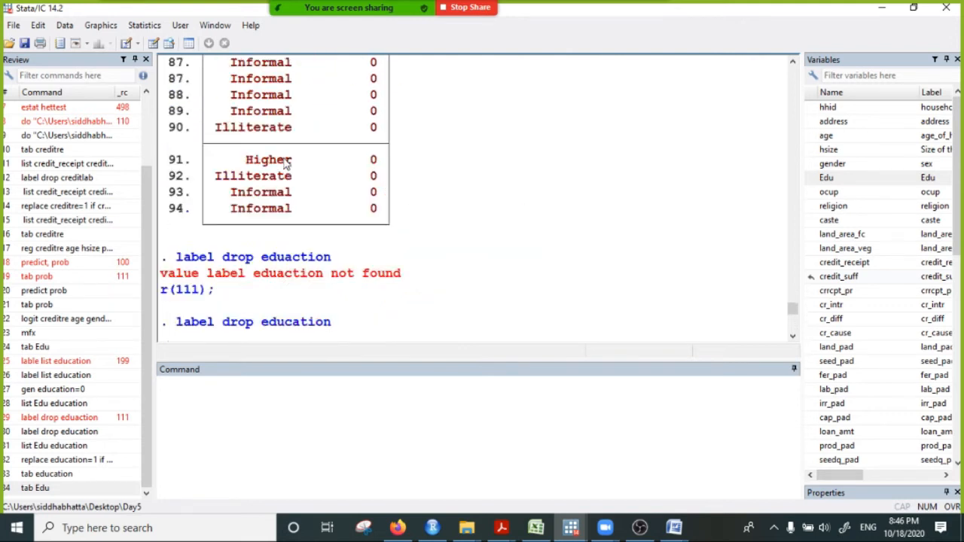
scroll(286, 162, down, 2)
drag(177, 192, 332, 193)
right_click(332, 193)
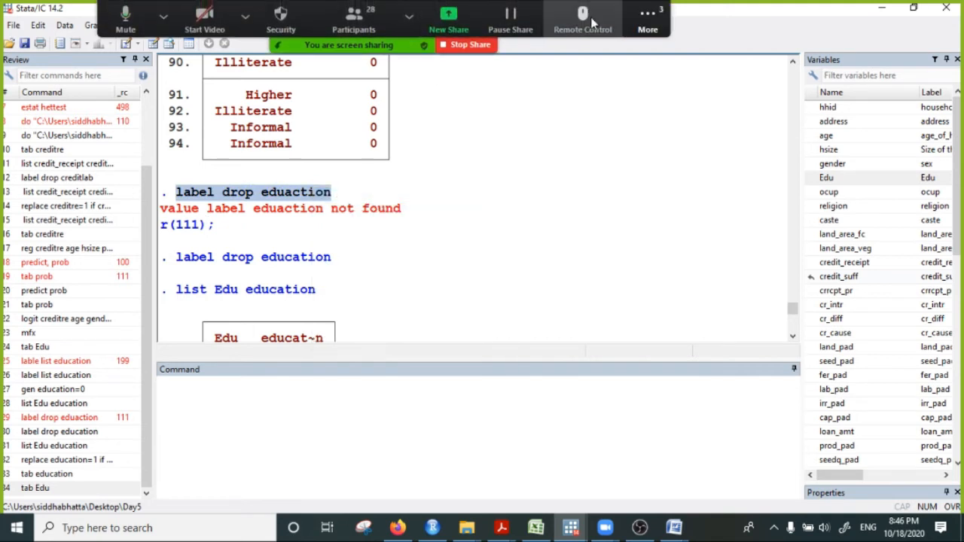
click(648, 20)
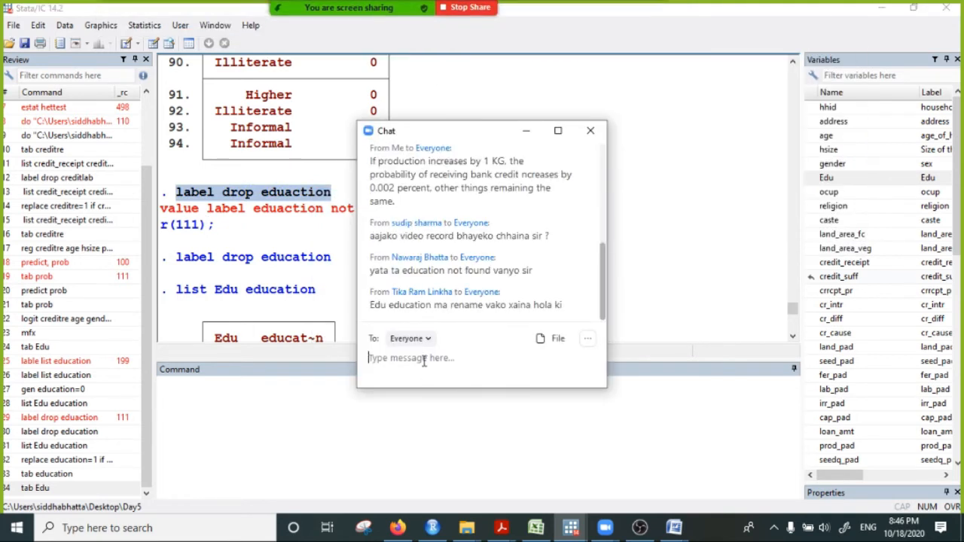
key(ctrl+v)
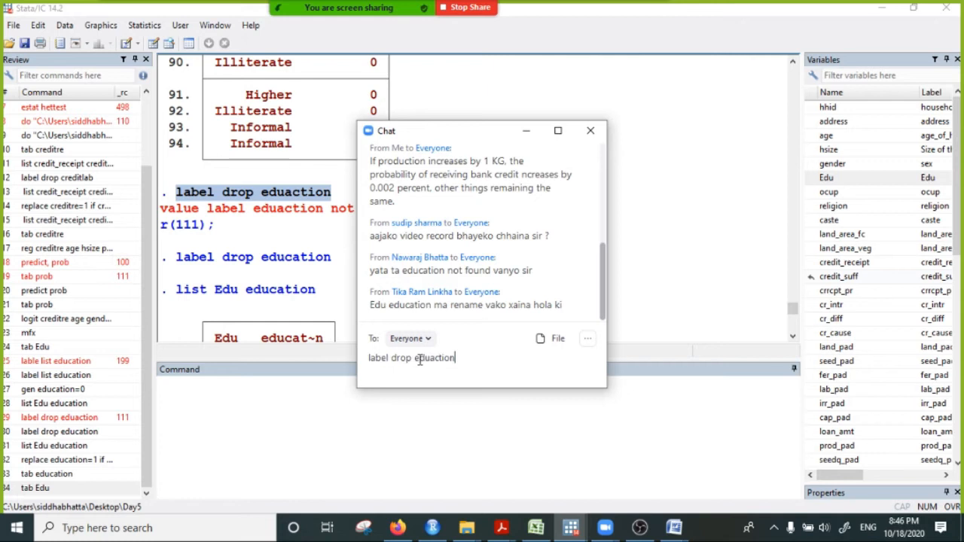
key(Return)
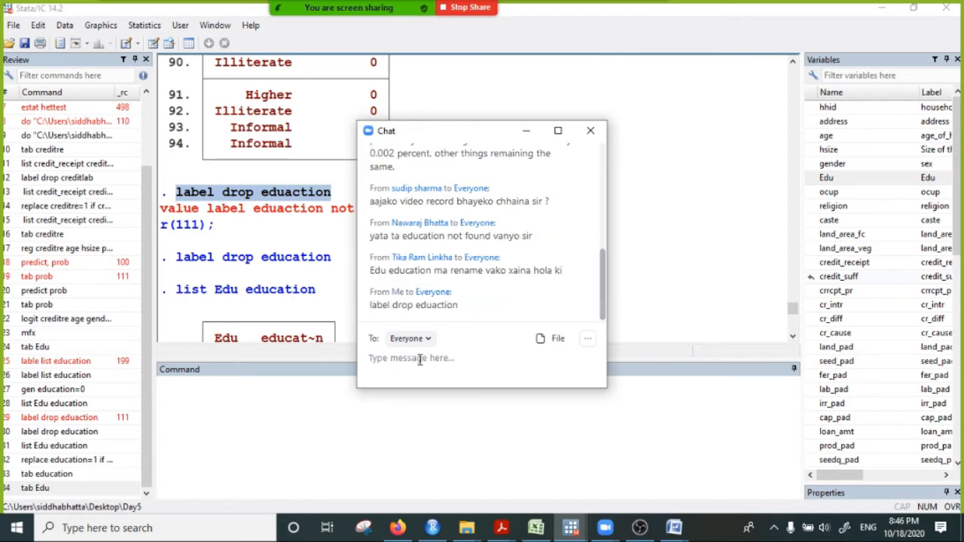
- Copy the correctly spelled command "label drop education" from the results and send it to Everyone in the chat
click(183, 273)
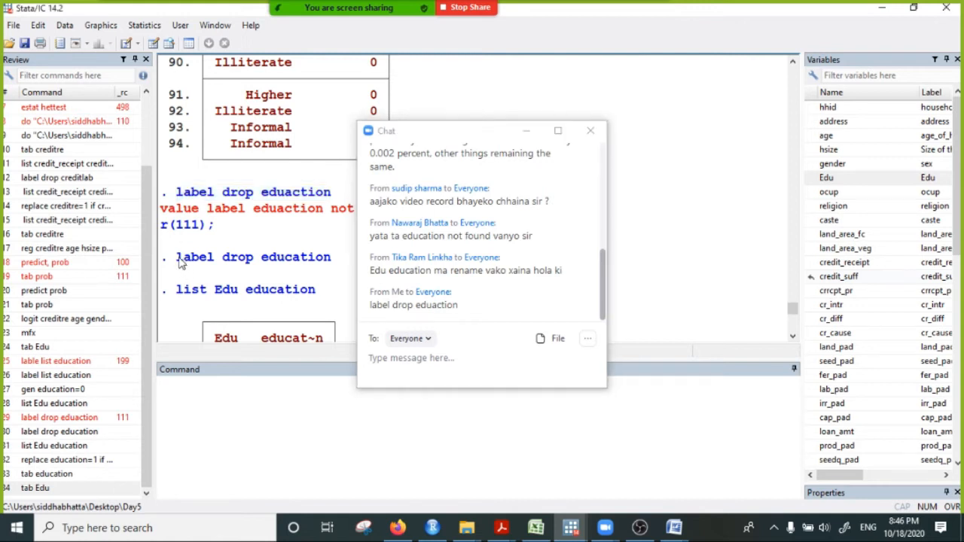
drag(177, 258, 335, 259)
right_click(298, 259)
click(331, 261)
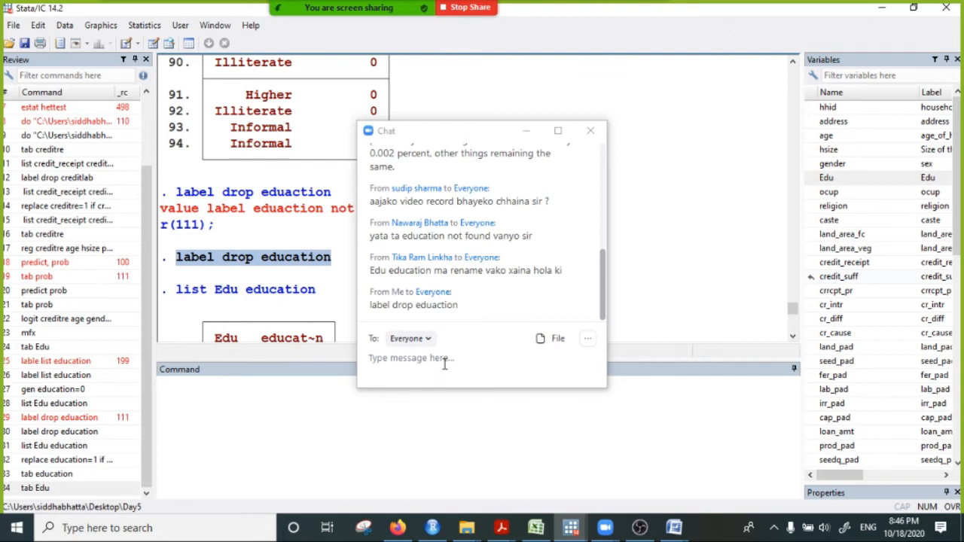
click(440, 356)
key(ctrl+v)
key(Return)
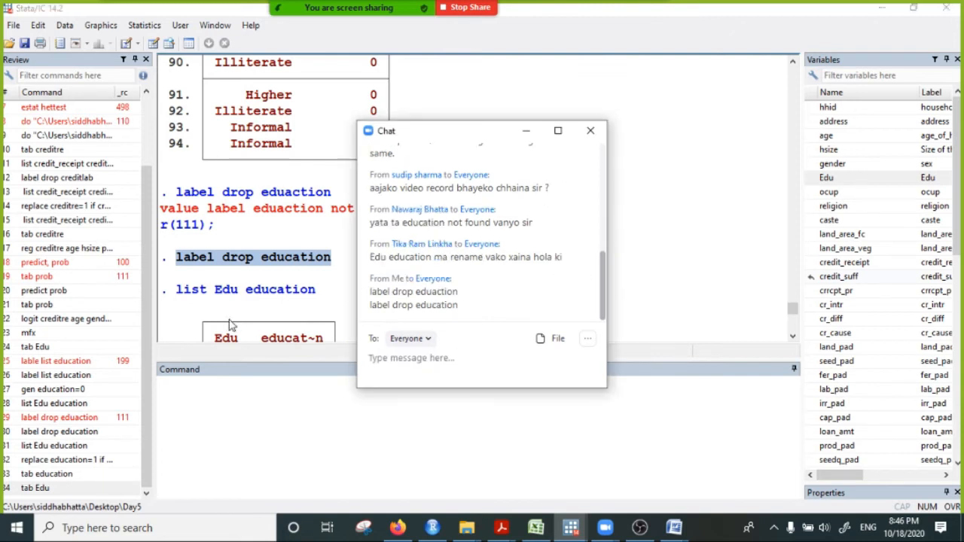
- Copy the command "list Edu education" from the results and send it to Everyone in the chat
drag(177, 291, 290, 303)
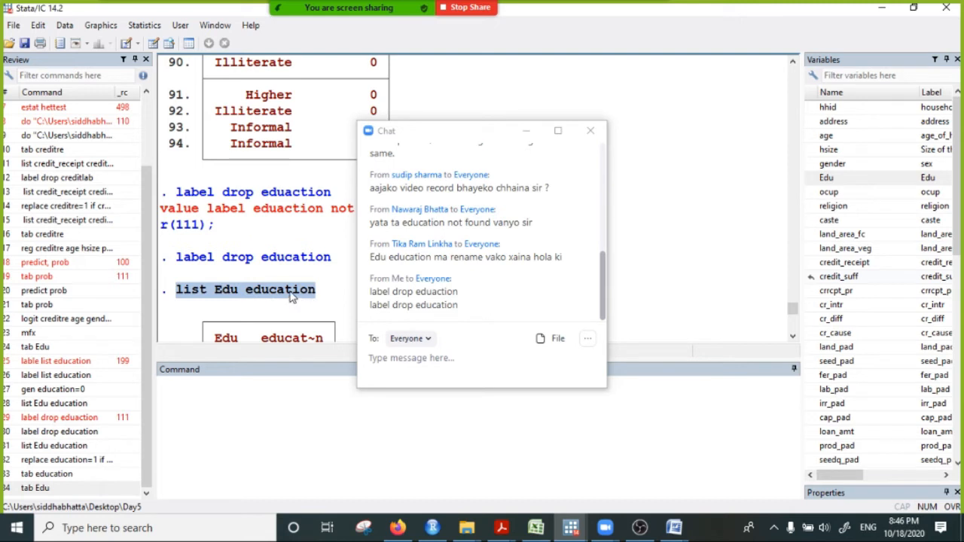
right_click(280, 288)
click(337, 310)
click(395, 357)
key(ctrl+v)
key(Return)
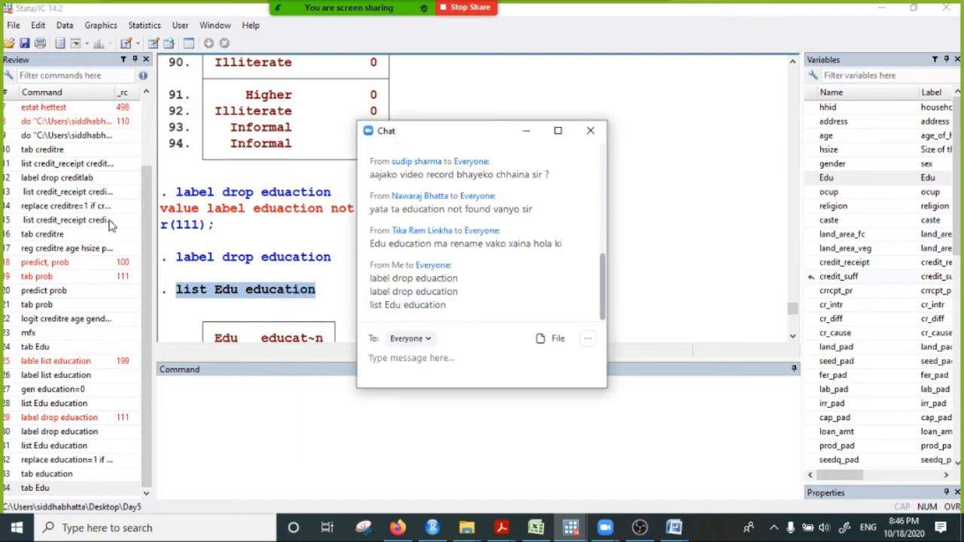
- Move the chat window clear of the results, copy "replace education=1 if Edu>1" and send it to Everyone
scroll(286, 224, down, 20)
scroll(245, 260, down, 3)
scroll(238, 230, up, 3)
drag(174, 181, 386, 175)
drag(449, 133, 618, 136)
drag(398, 184, 169, 183)
right_click(217, 176)
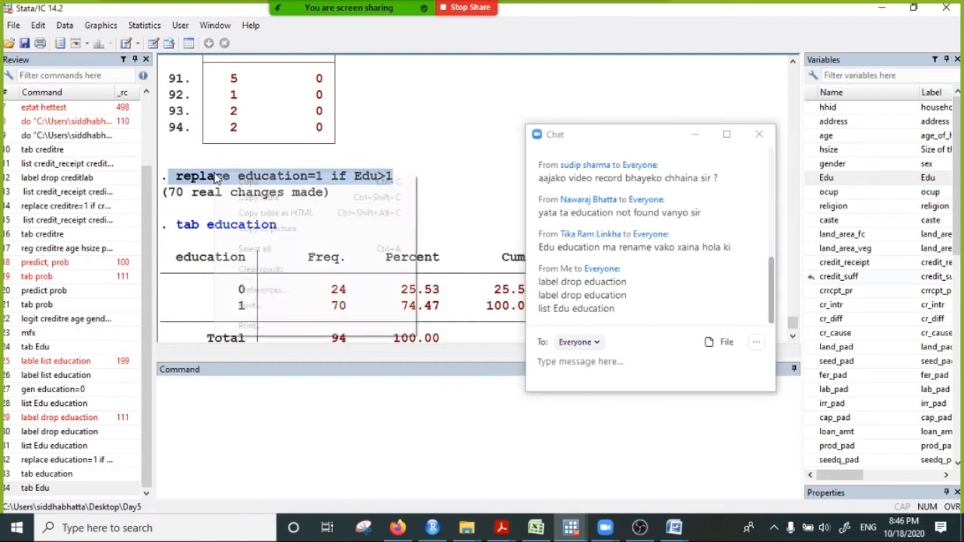
click(240, 182)
click(563, 361)
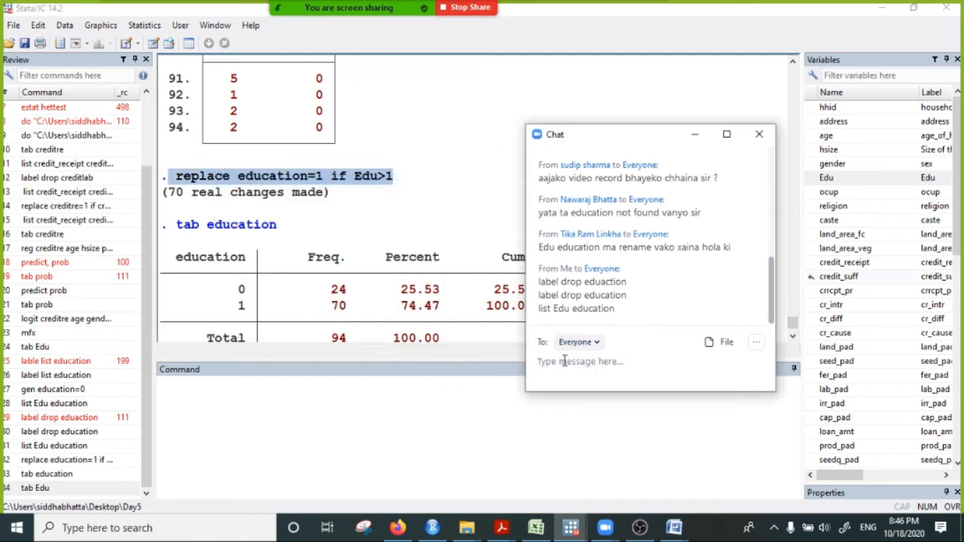
key(ctrl+v)
key(Return)
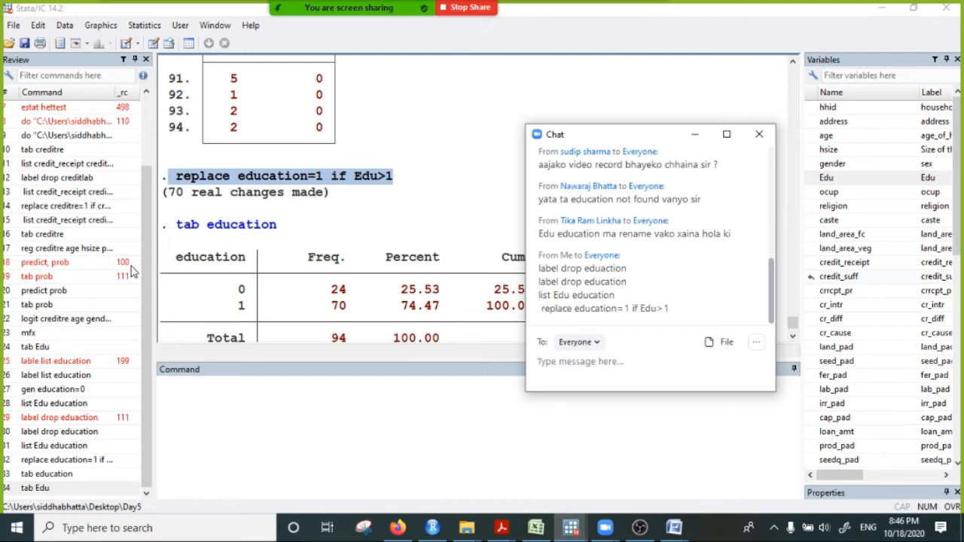
- Copy the command "tab education" from the results, send it to Everyone in the chat, and minimize the chat window
drag(177, 229, 286, 229)
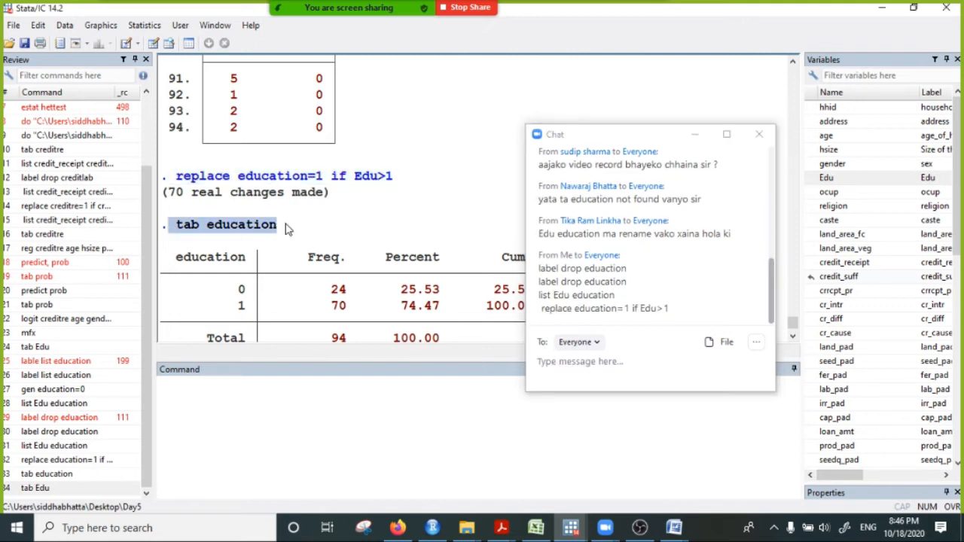
click(586, 368)
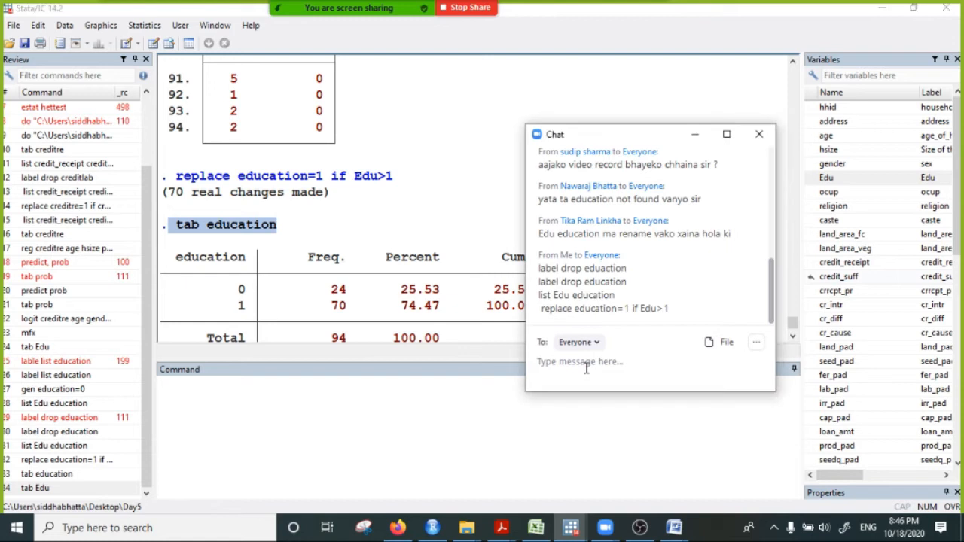
key(ctrl+v)
key(Return)
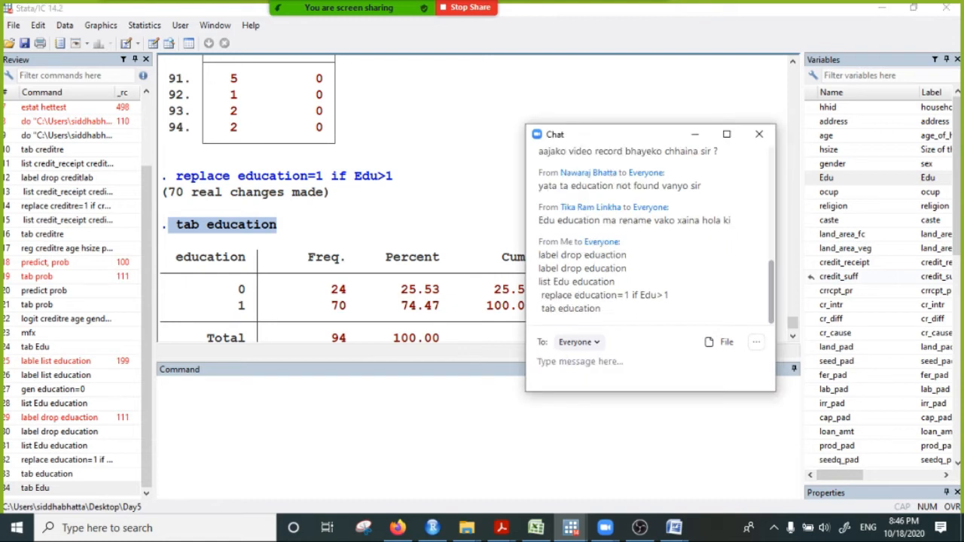
click(334, 390)
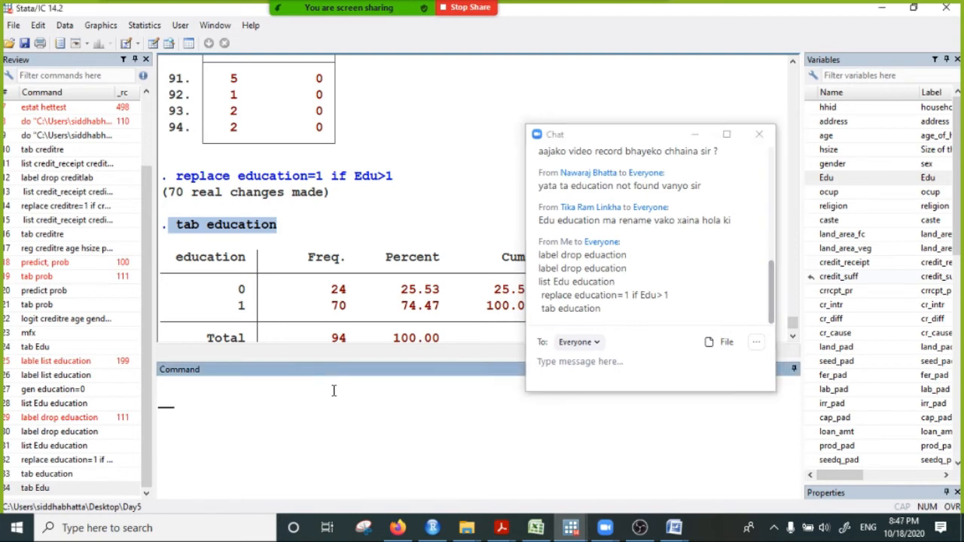
click(695, 134)
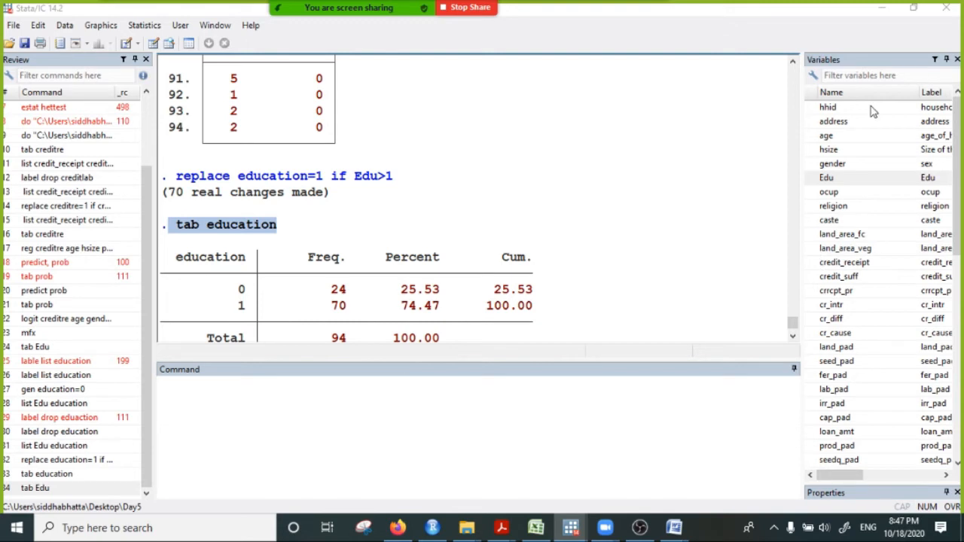
- Look back through the earlier listings, marginal effects and Edu tabulation for the command that created the education variable
click(832, 181)
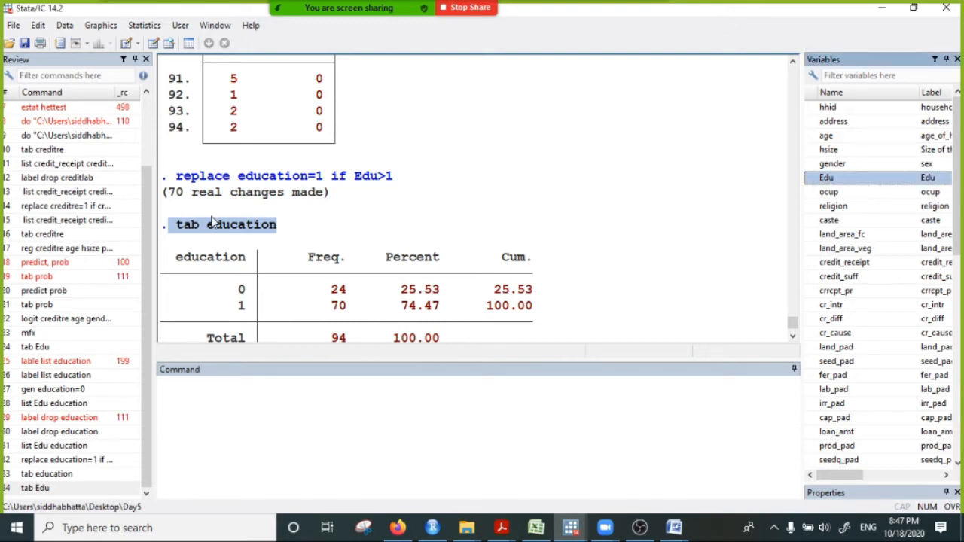
scroll(288, 283, up, 5)
scroll(288, 283, up, 20)
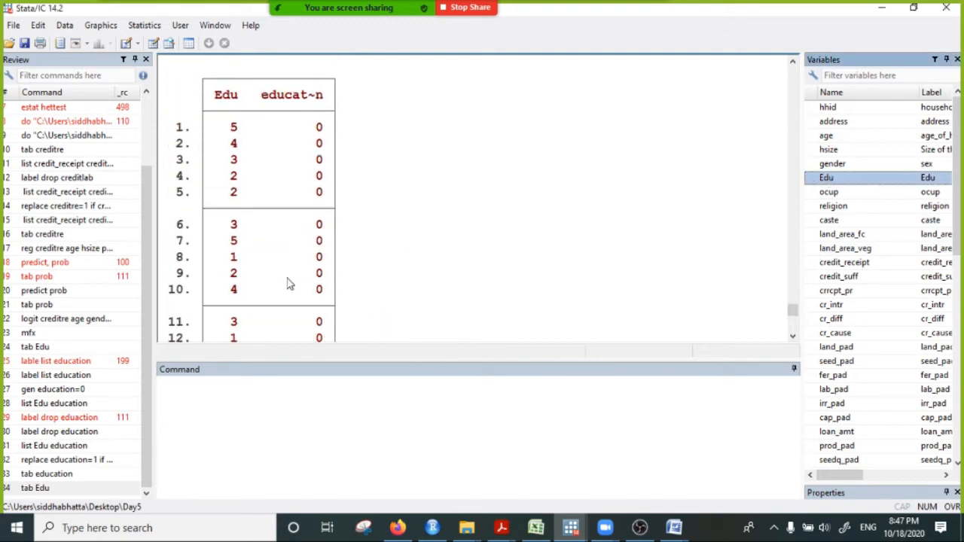
scroll(297, 294, down, 5)
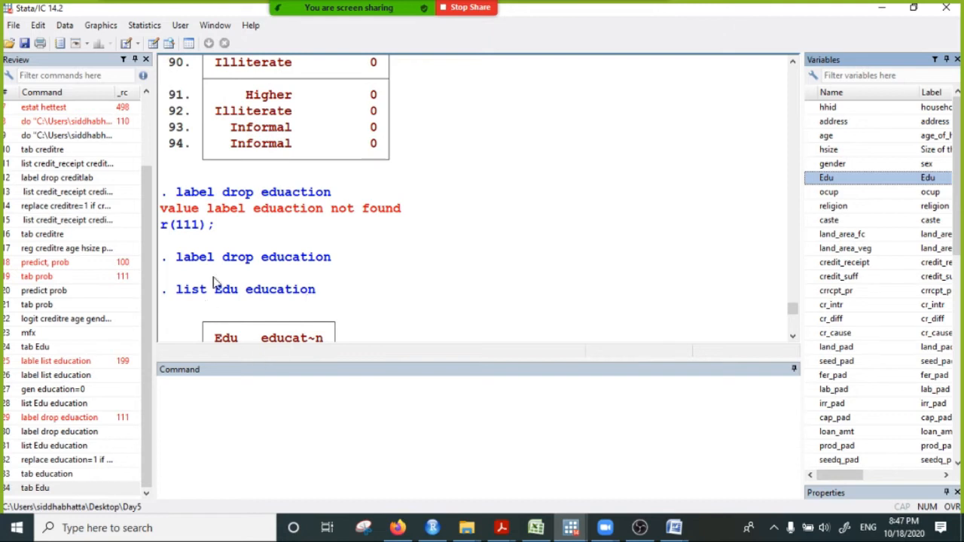
scroll(293, 238, up, 7)
scroll(294, 240, up, 20)
scroll(294, 246, down, 2)
scroll(294, 246, up, 15)
scroll(292, 248, down, 10)
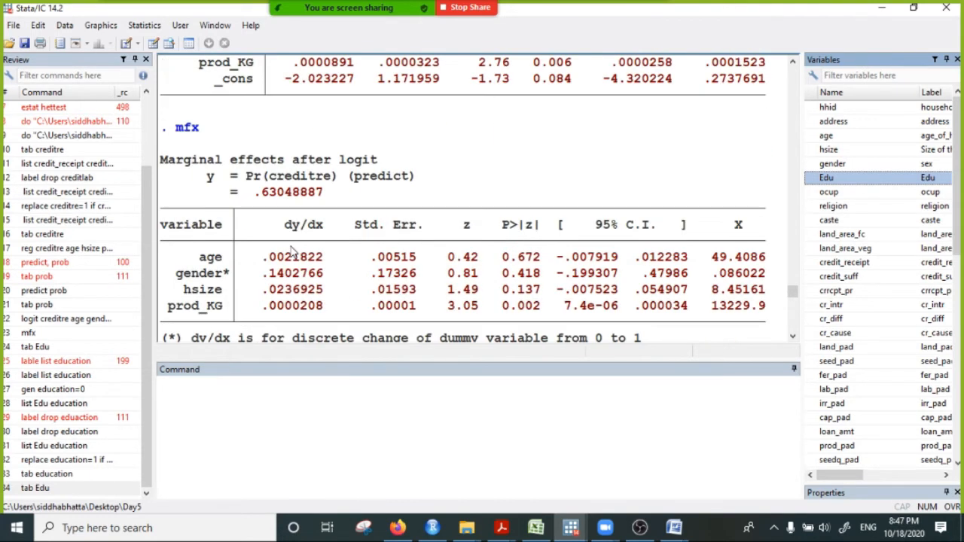
scroll(293, 271, up, 3)
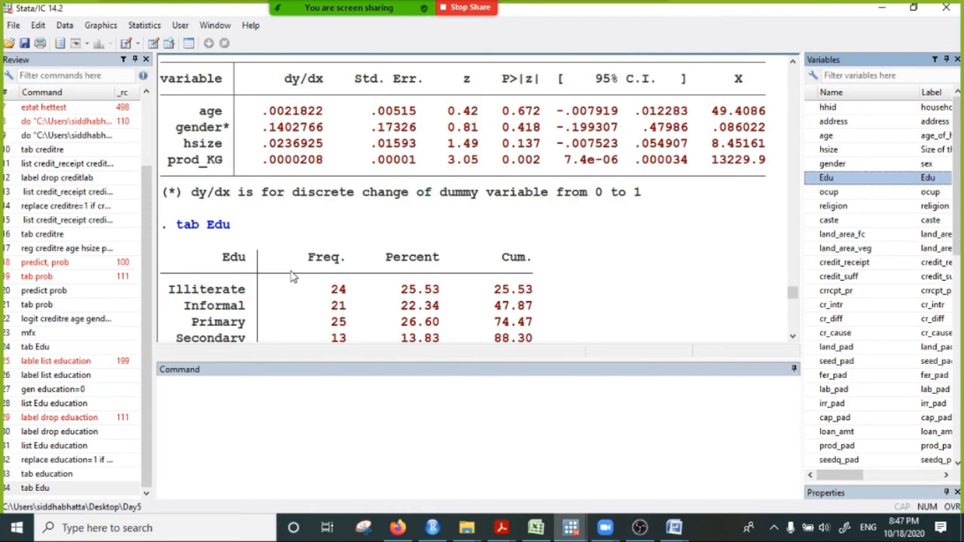
scroll(294, 275, down, 2)
- Find the command "gen education=0" in the earlier results and copy it
click(605, 527)
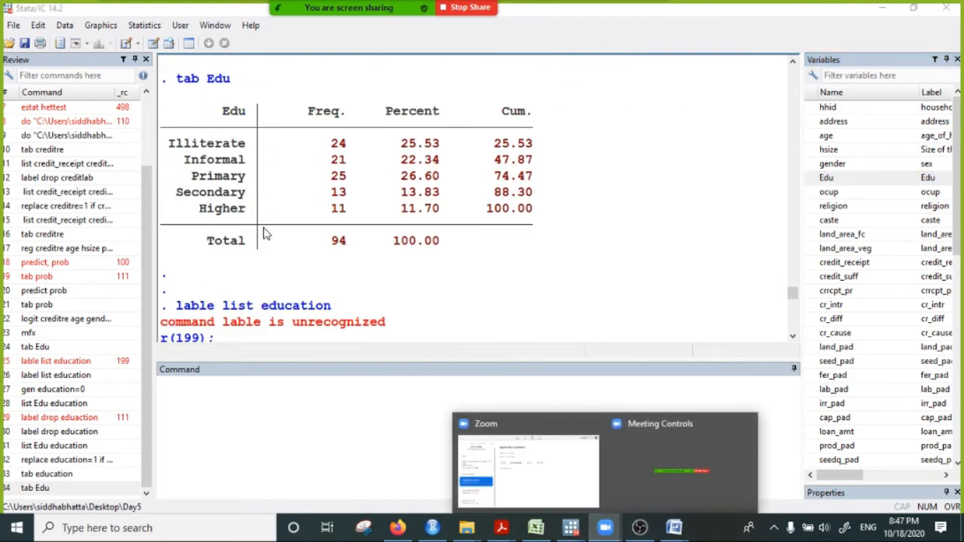
click(253, 217)
scroll(256, 222, up, 4)
scroll(271, 234, down, 6)
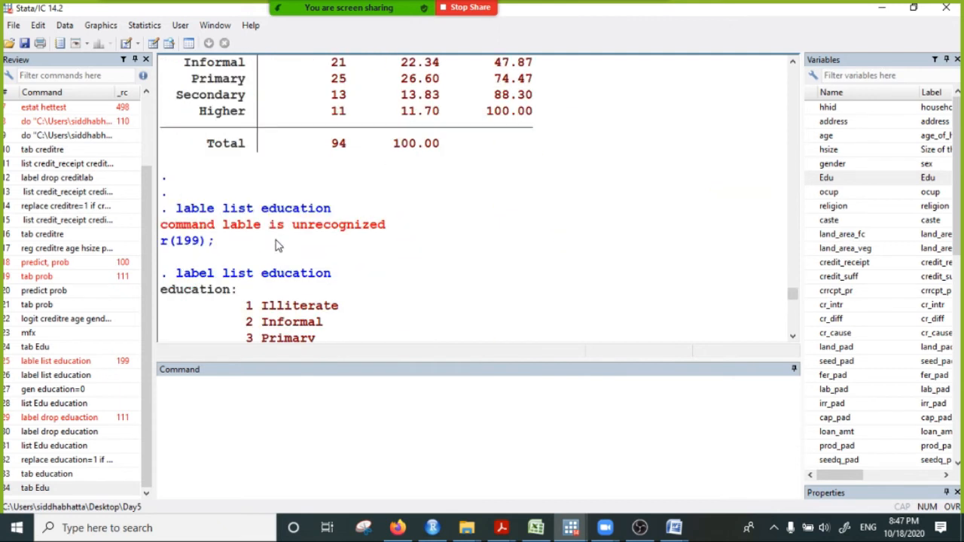
scroll(281, 252, down, 5)
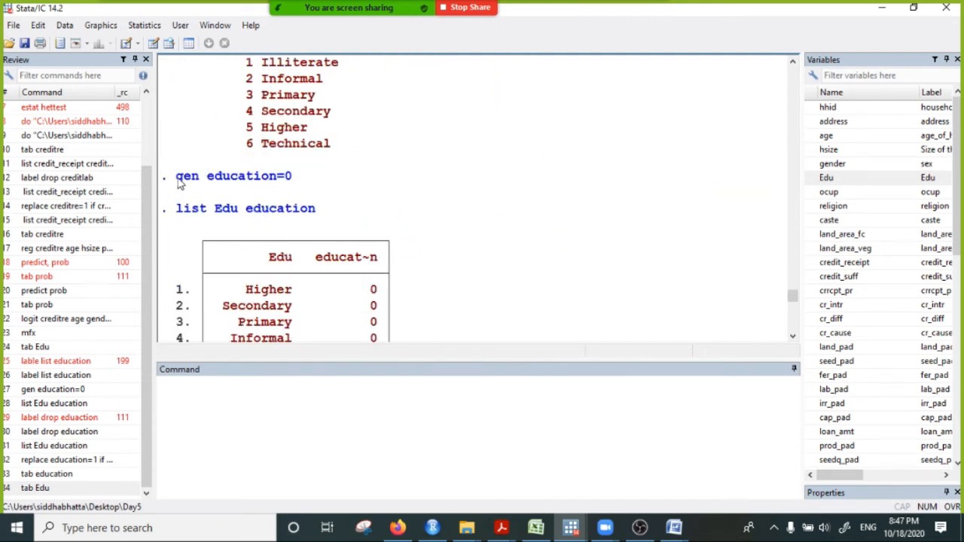
drag(177, 178, 302, 181)
right_click(316, 181)
click(302, 186)
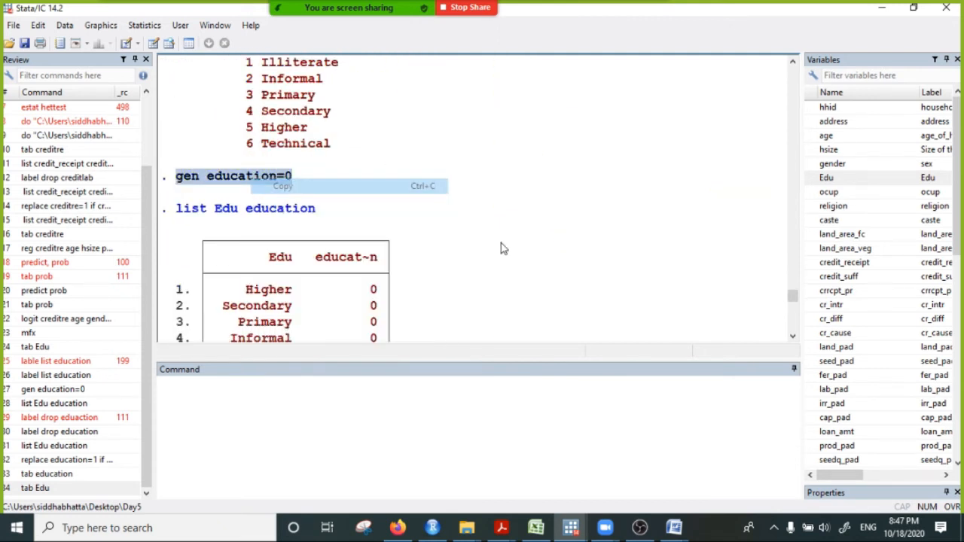
- Send the copied "gen education=0" command to Everyone in the Zoom meeting chat, and minimize the chat and Zoom windows
click(605, 529)
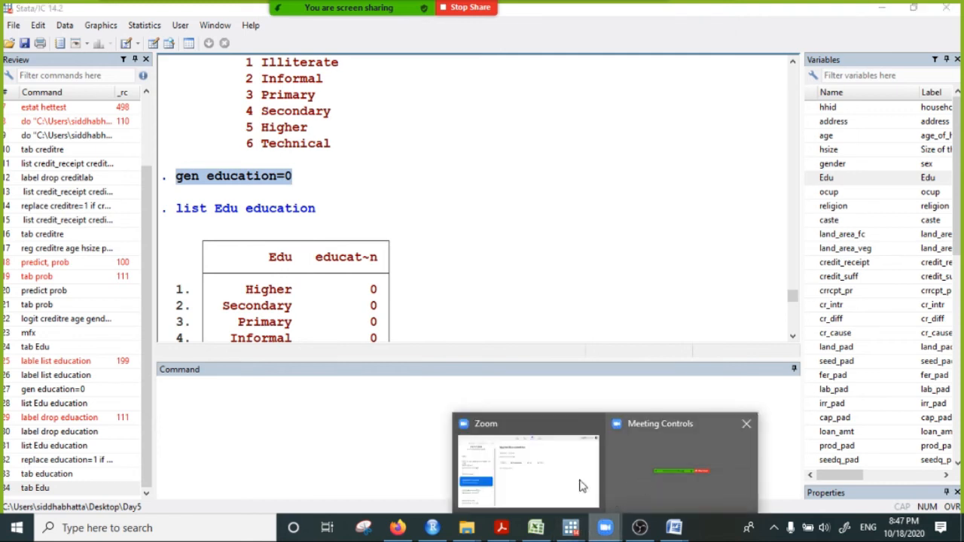
click(582, 485)
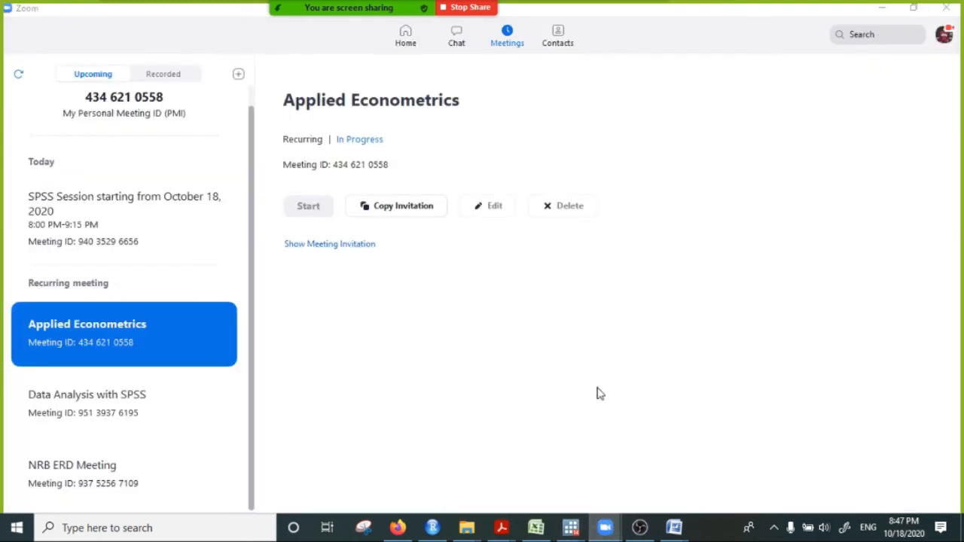
mouse_move(381, 6)
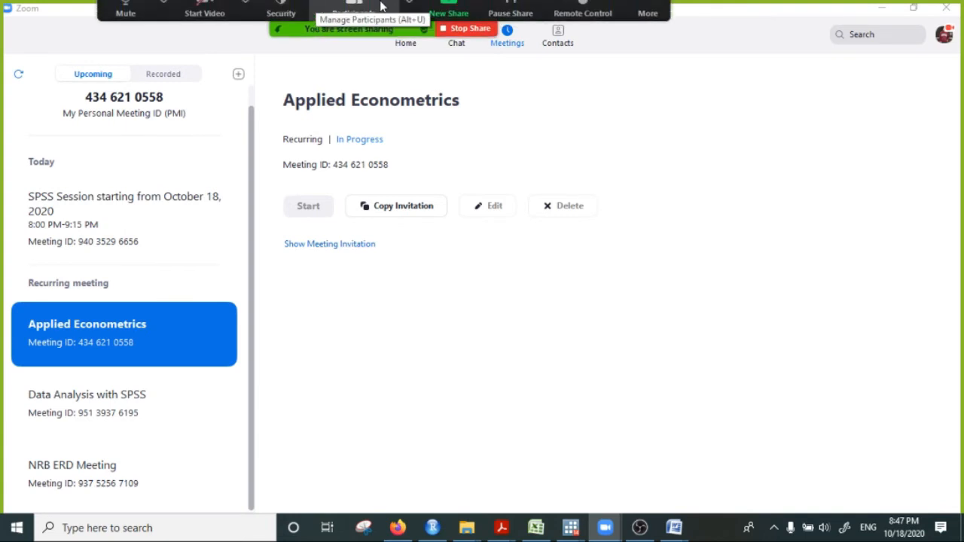
click(649, 7)
click(651, 41)
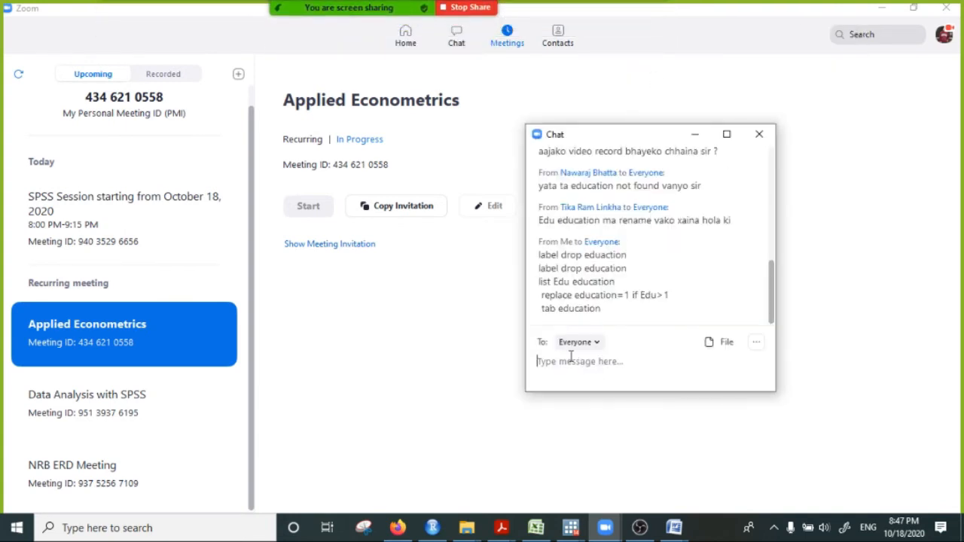
key(ctrl+v)
key(Return)
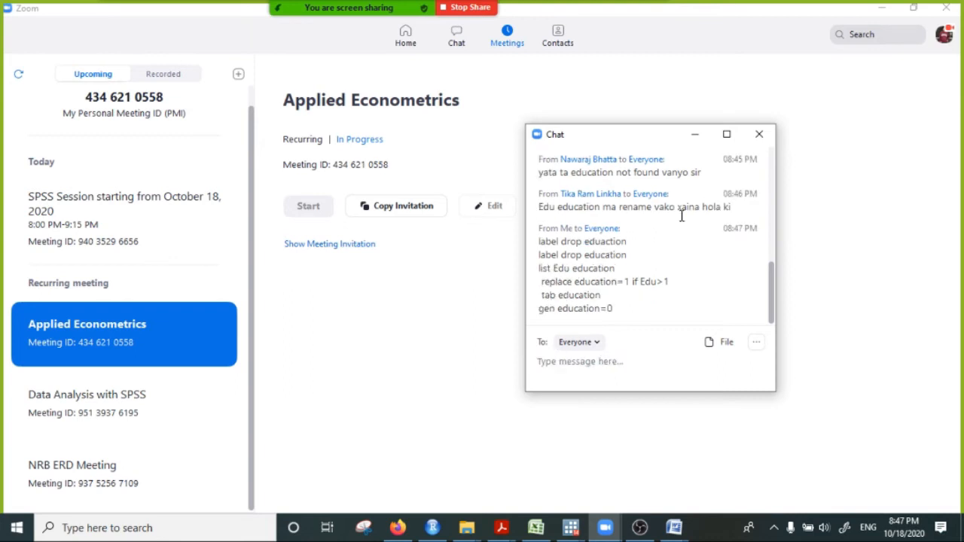
click(695, 134)
click(882, 9)
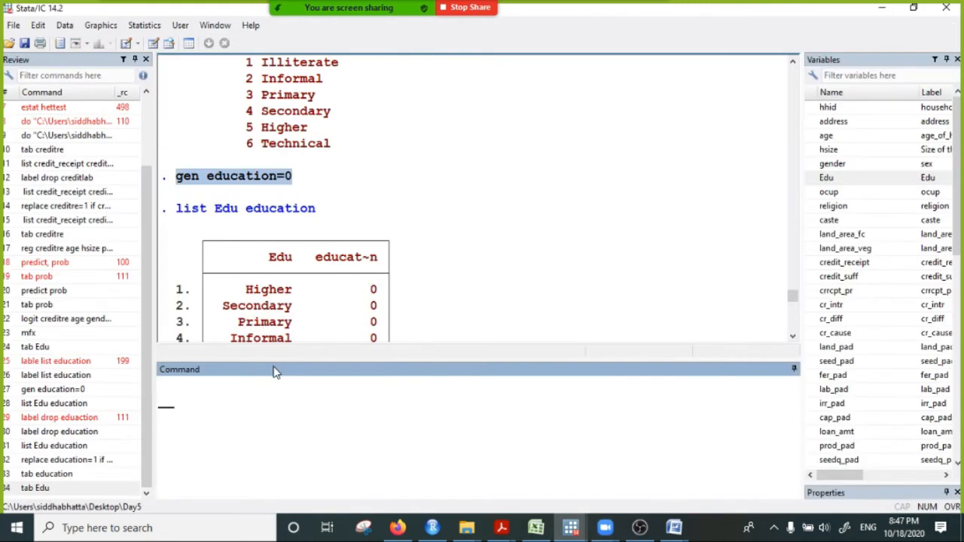
- Return to the Edu and education listings and begin a new command with "logit education"
scroll(305, 260, down, 5)
scroll(306, 260, down, 20)
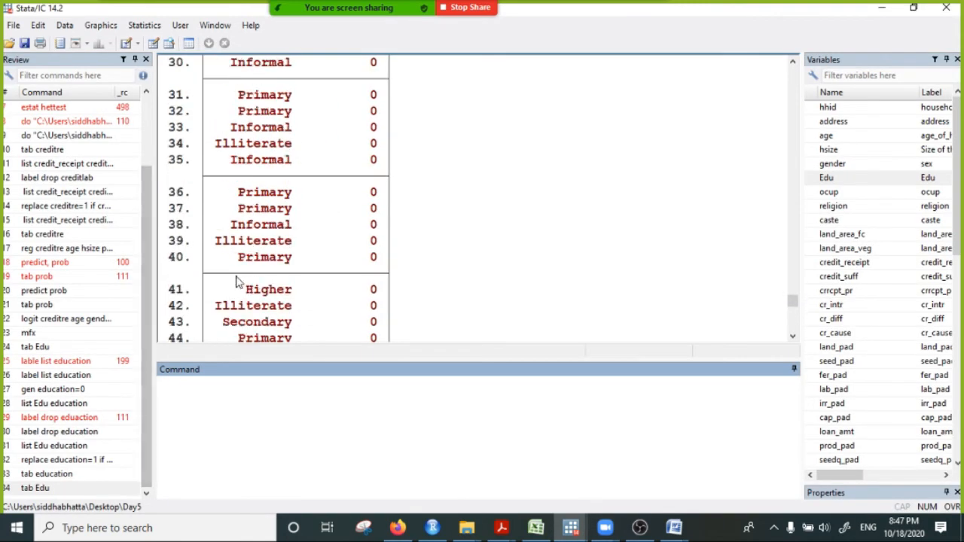
scroll(264, 302, down, 20)
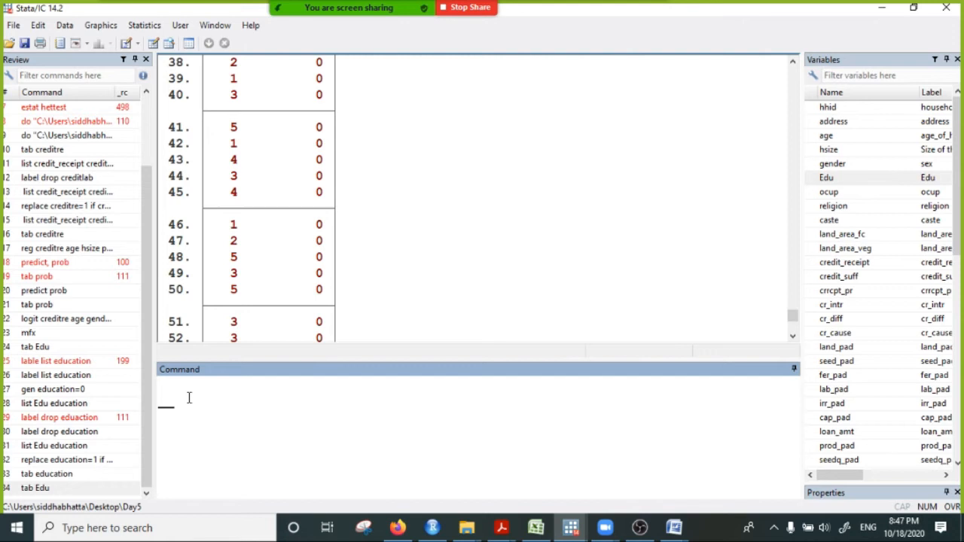
text(logo)
key(BackSpace)
text(it education)
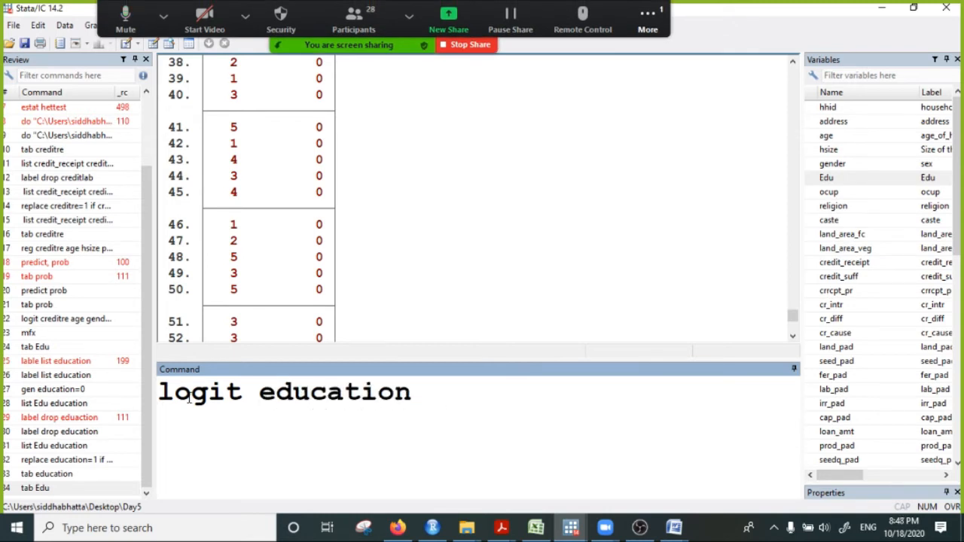
- Read the newest Zoom chat message, minimize the chat, and check the recording in the OBS window
click(653, 30)
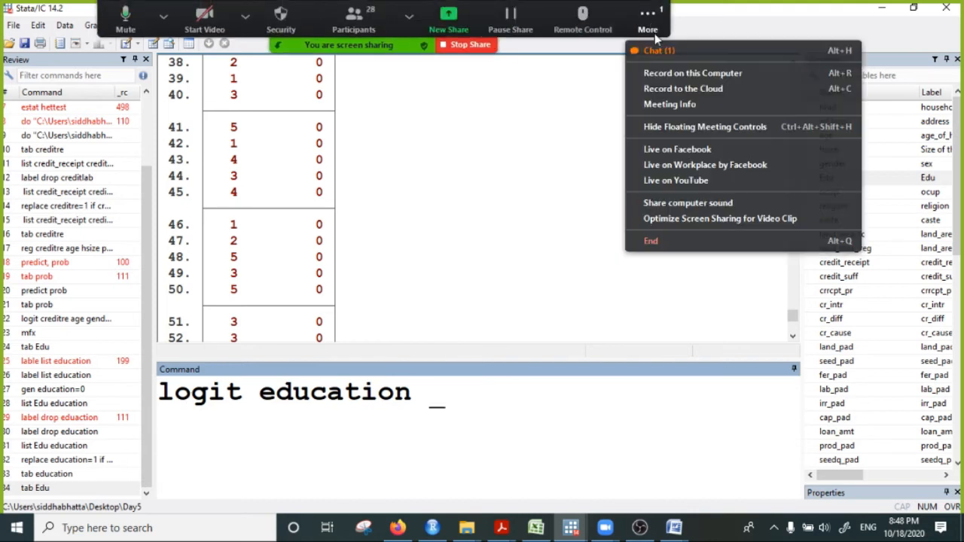
click(657, 51)
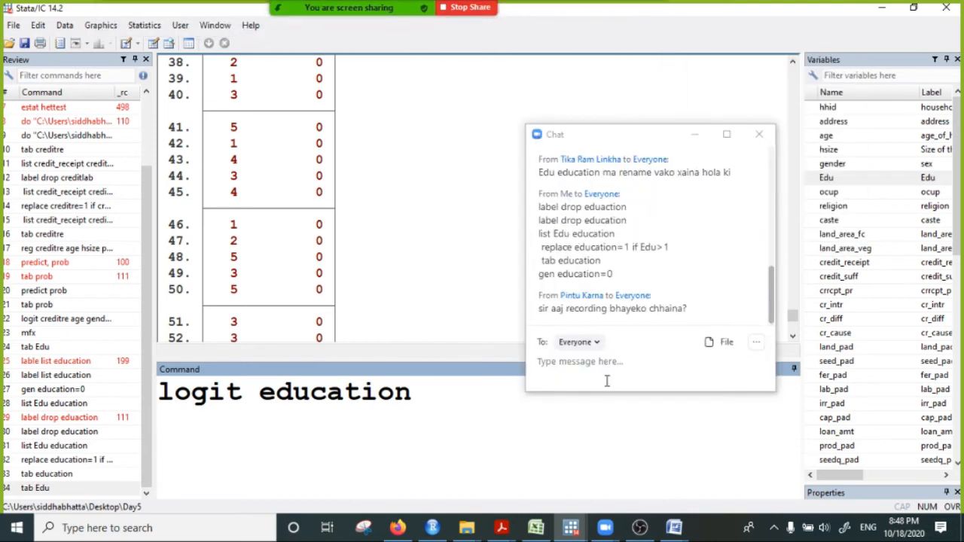
click(694, 133)
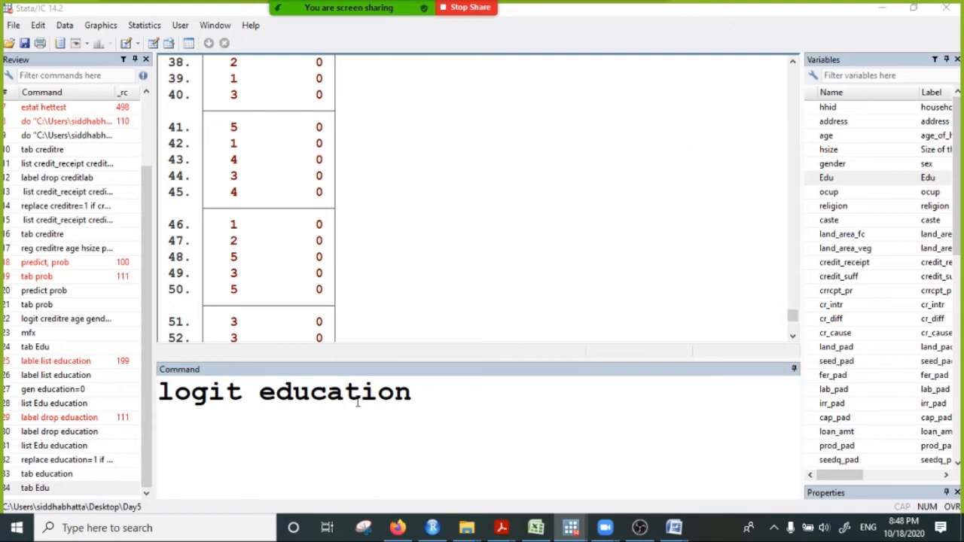
click(440, 397)
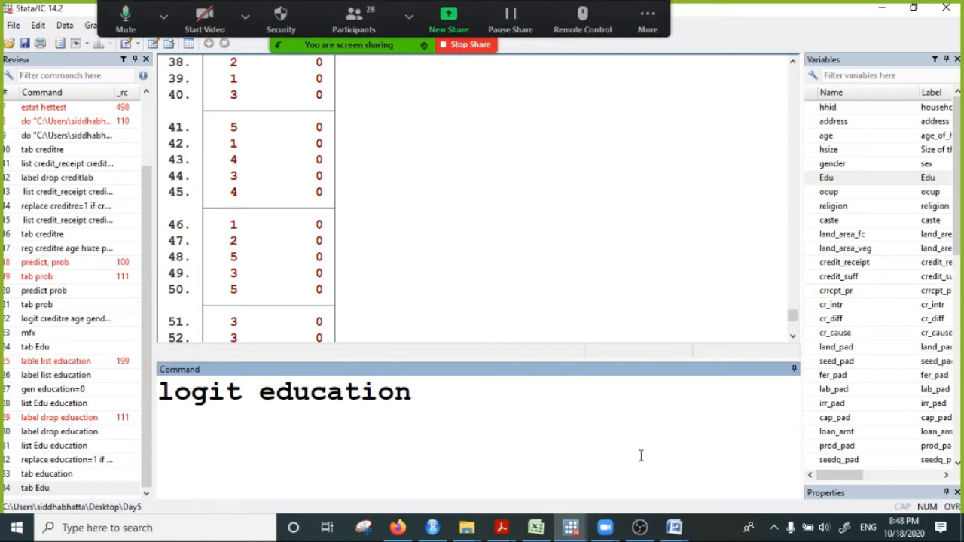
click(640, 528)
click(640, 528)
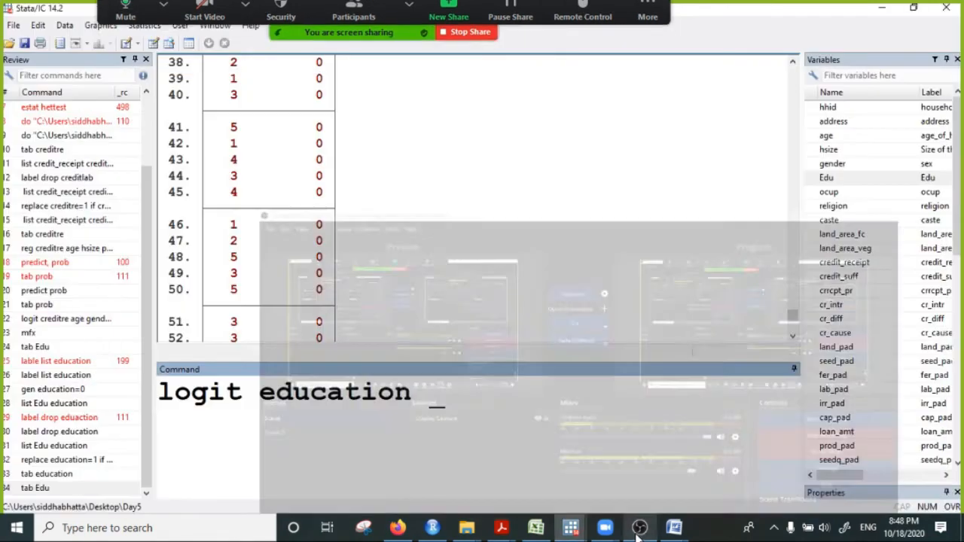
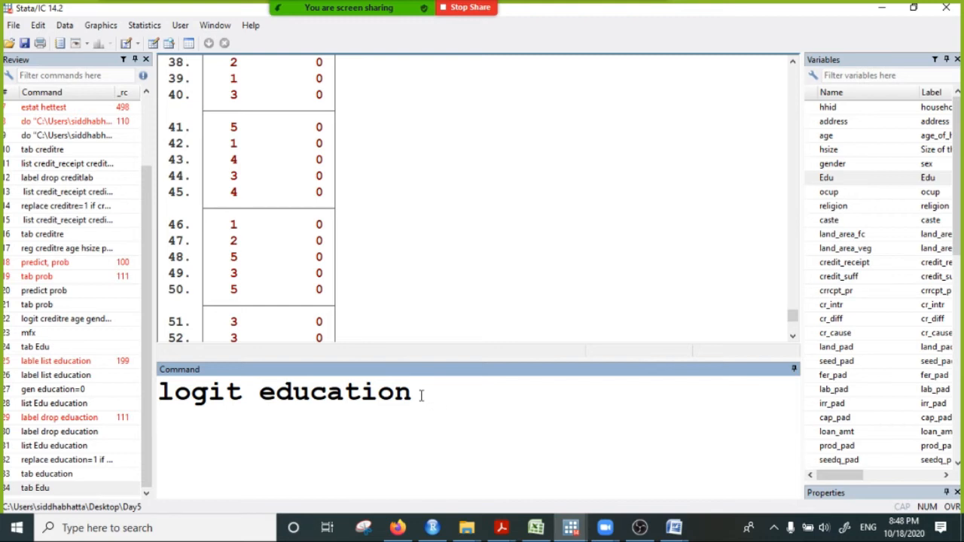
- Extend the logit education command with the predictors hsize and gender
text(hhsize)
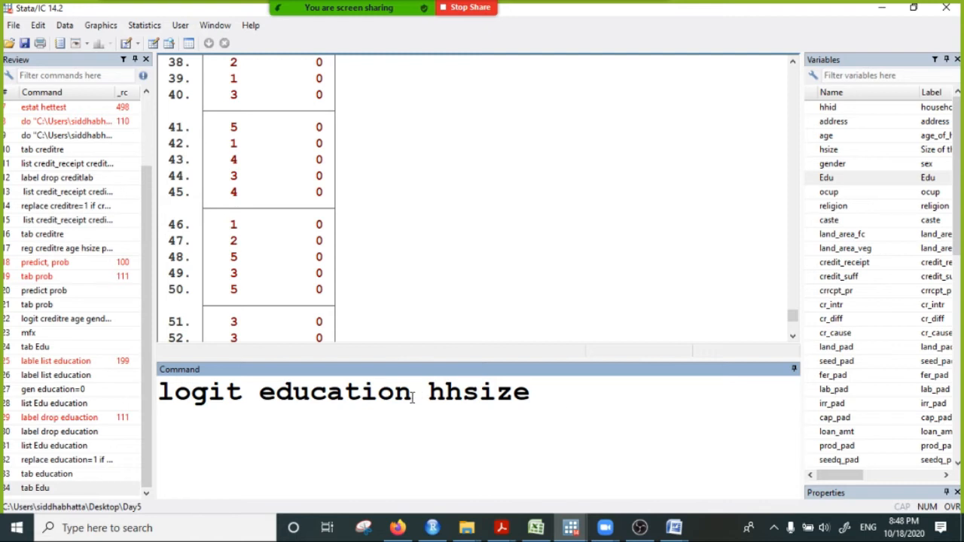
key(BackSpace)
key(BackSpace)
key(BackSpace)
key(BackSpace)
key(BackSpace)
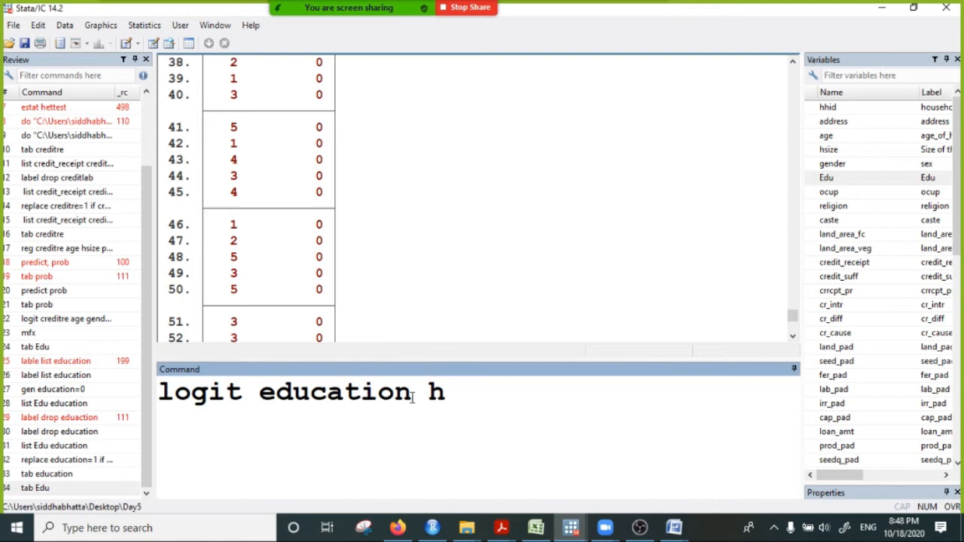
text(size)
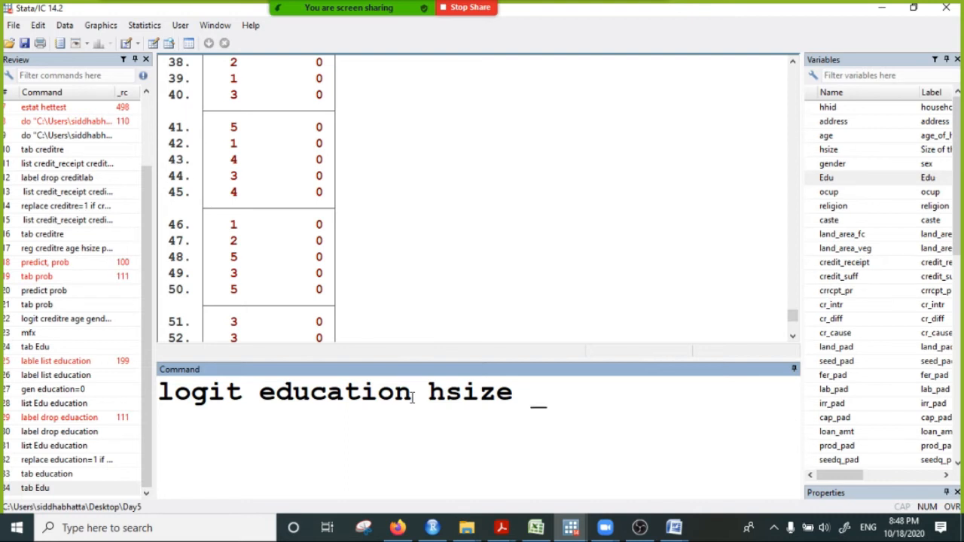
text(gender)
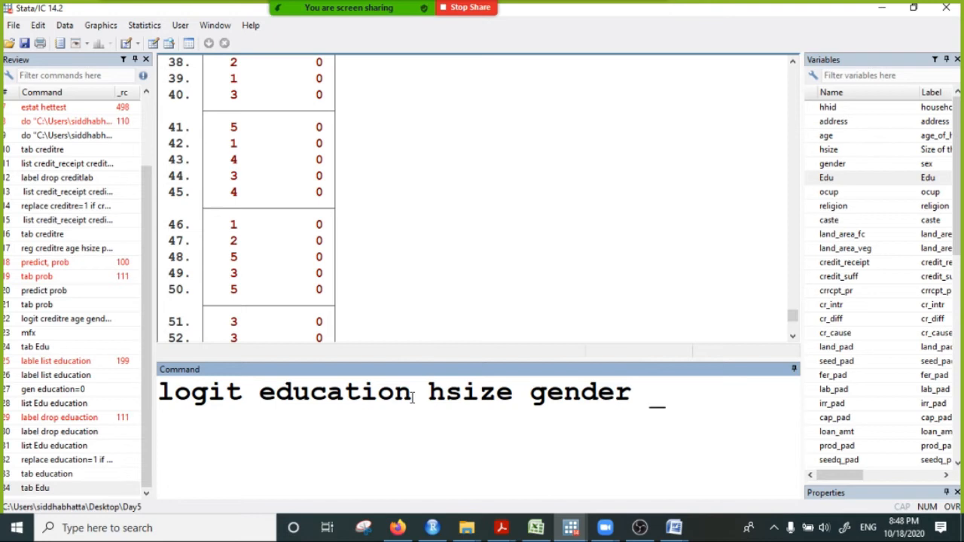
- Add creditre and prod_KG as further predictors, run the logit education command, and show its complete output
scroll(536, 338, down, 7)
scroll(811, 402, down, 8)
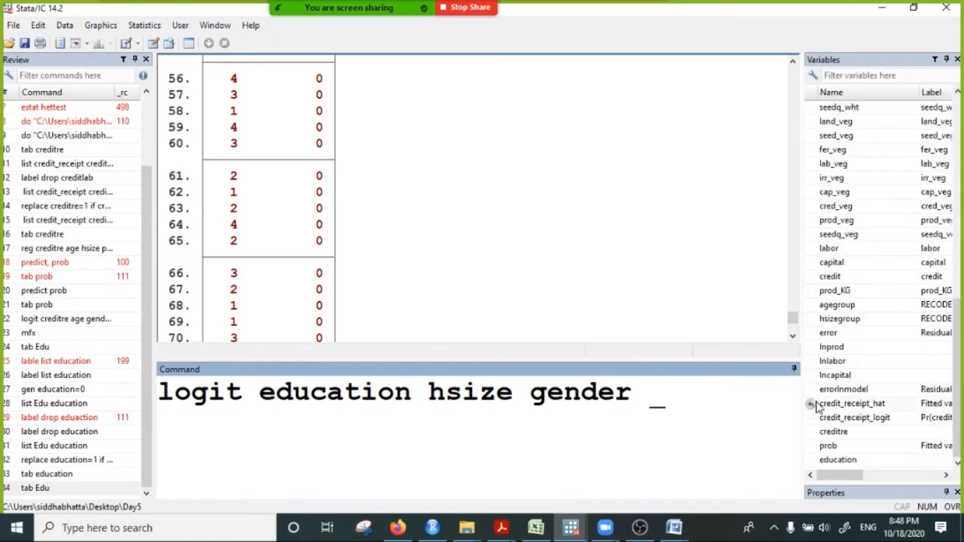
text(credit)
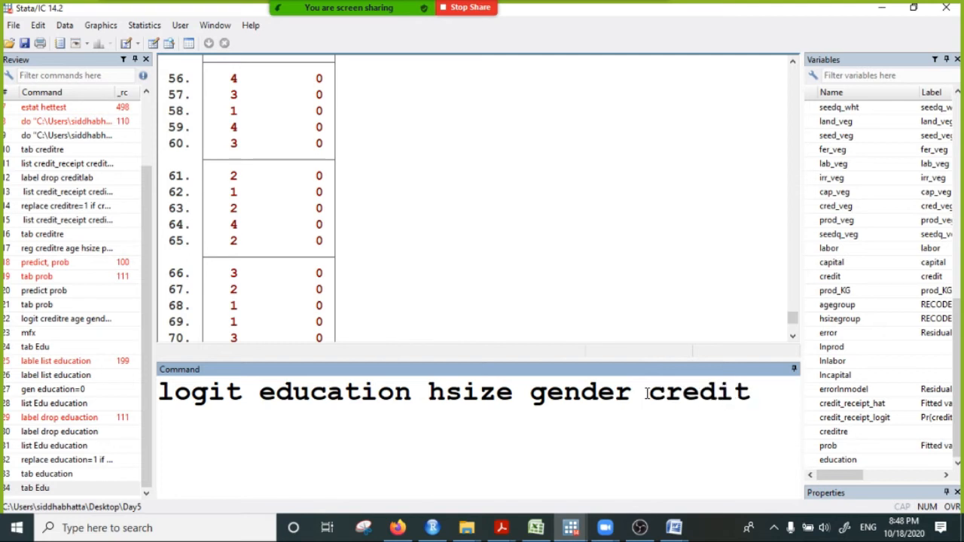
text(re)
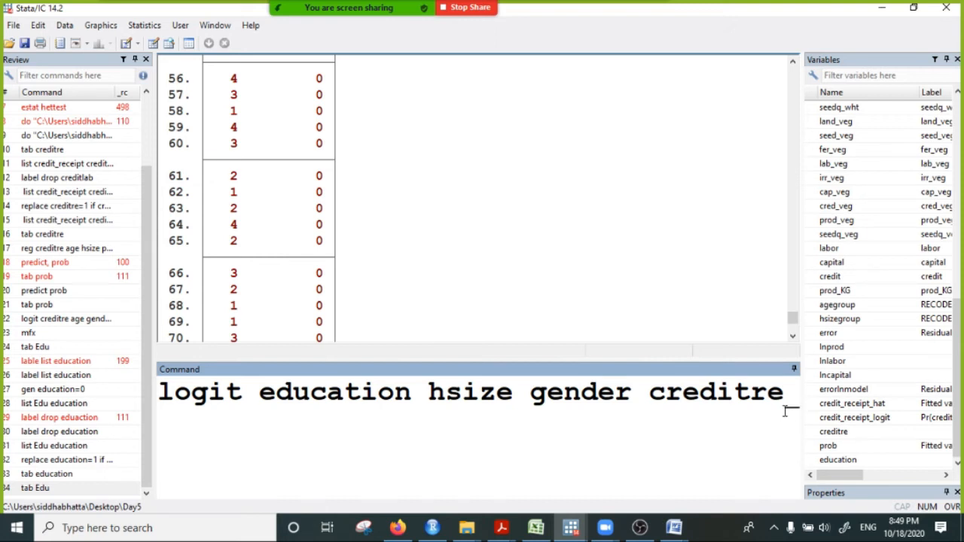
text(pro)
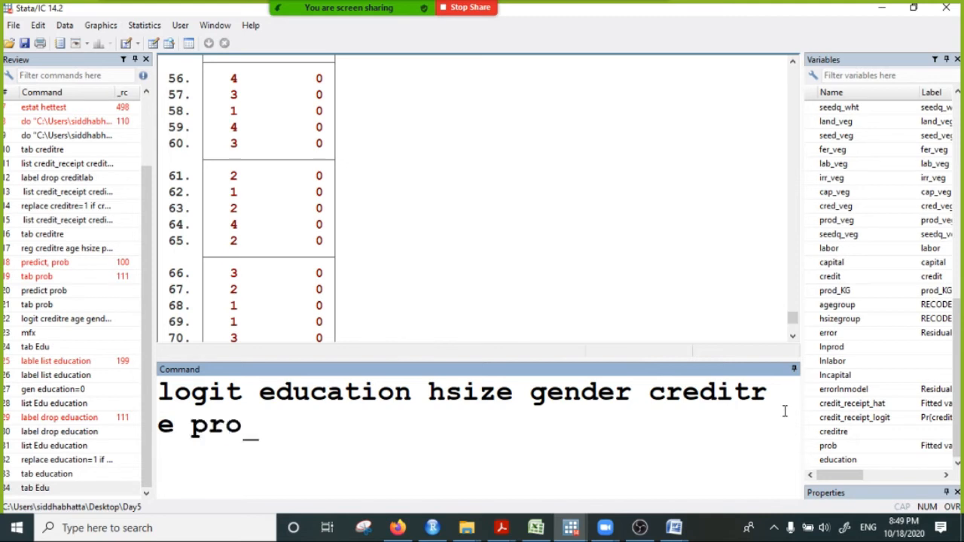
text(d_K)
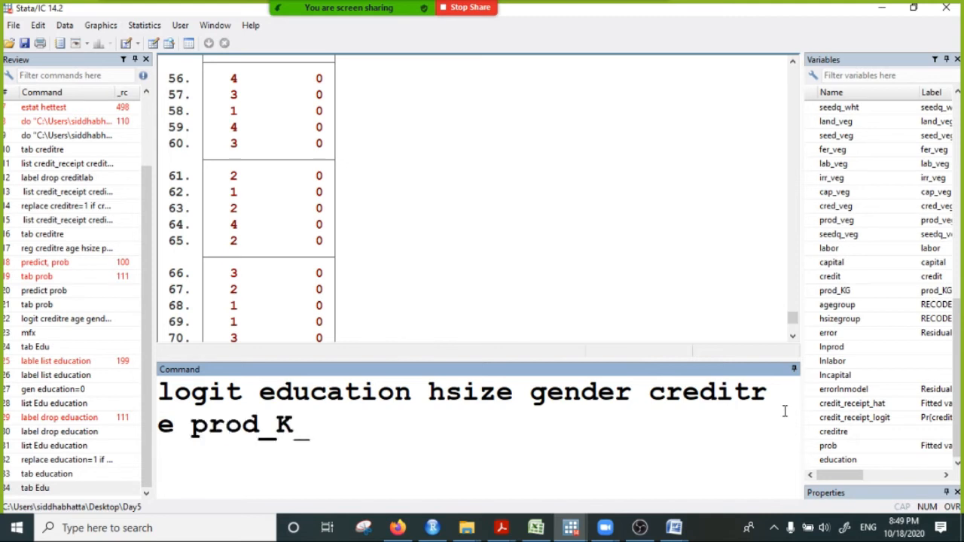
text(G)
key(Return)
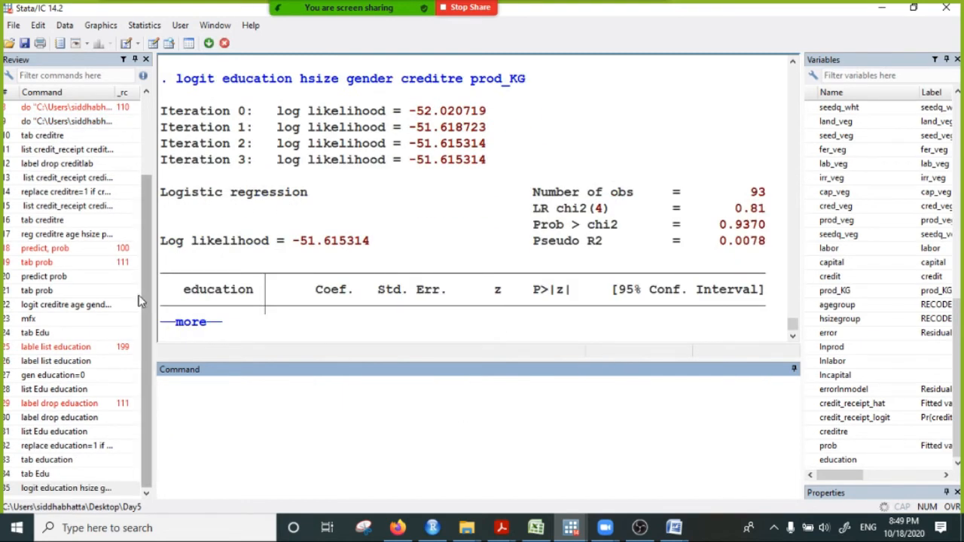
click(197, 323)
- Examine the coefficients and p-values of hsize, gender, creditre and prod_KG in the education logit table
drag(294, 198, 351, 280)
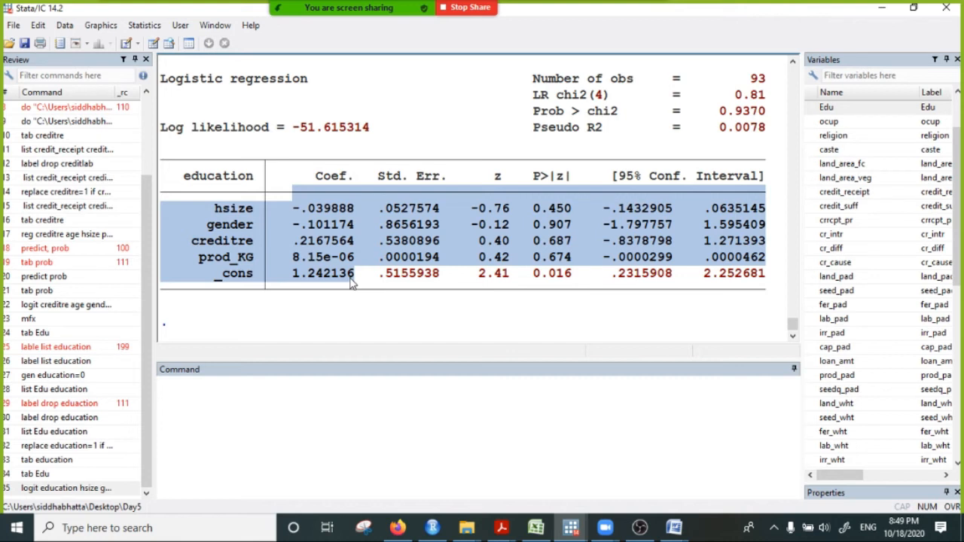
click(553, 224)
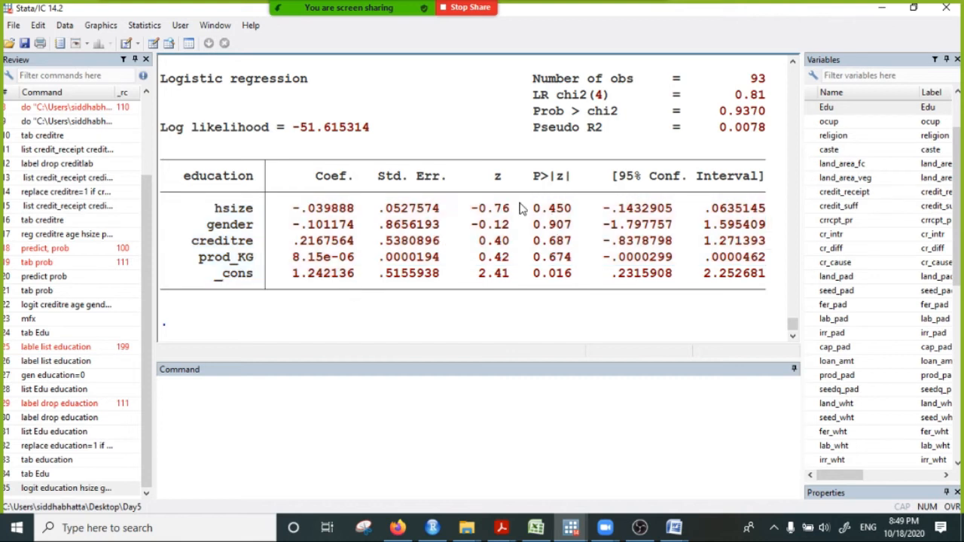
drag(523, 205, 590, 217)
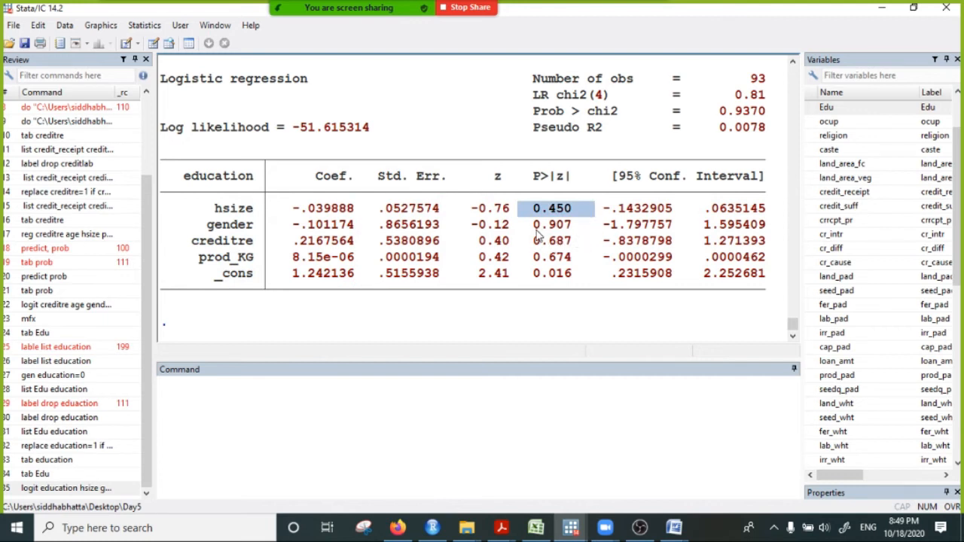
drag(521, 224, 623, 229)
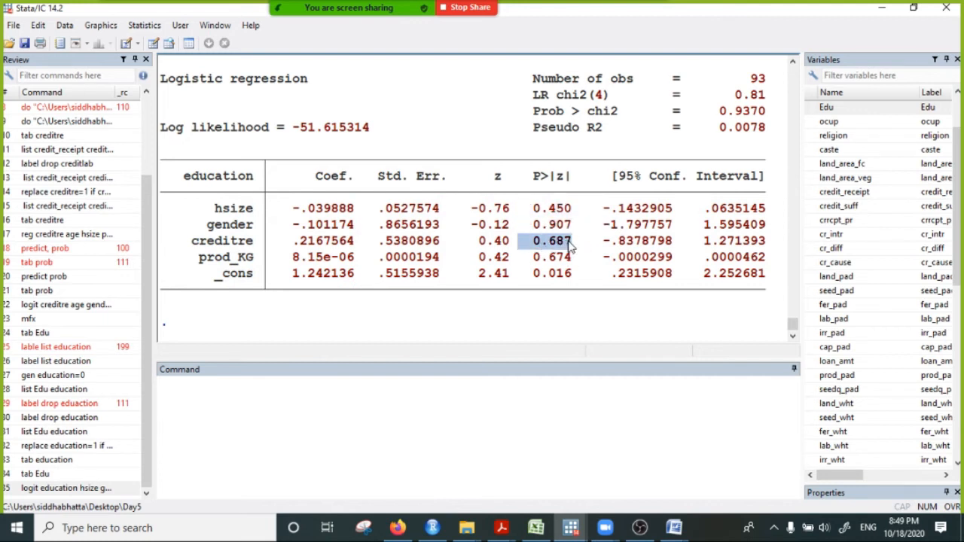
drag(518, 257, 595, 273)
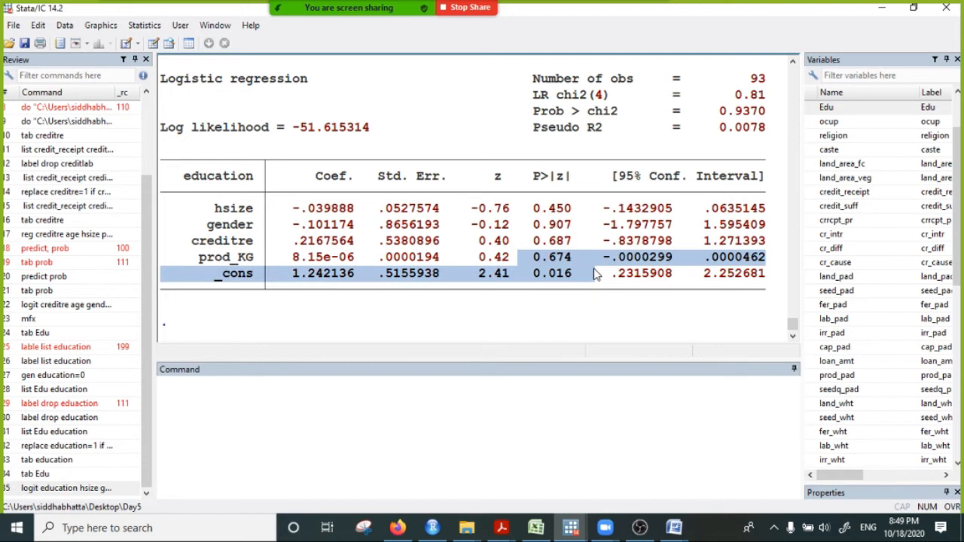
click(554, 276)
drag(200, 211, 273, 260)
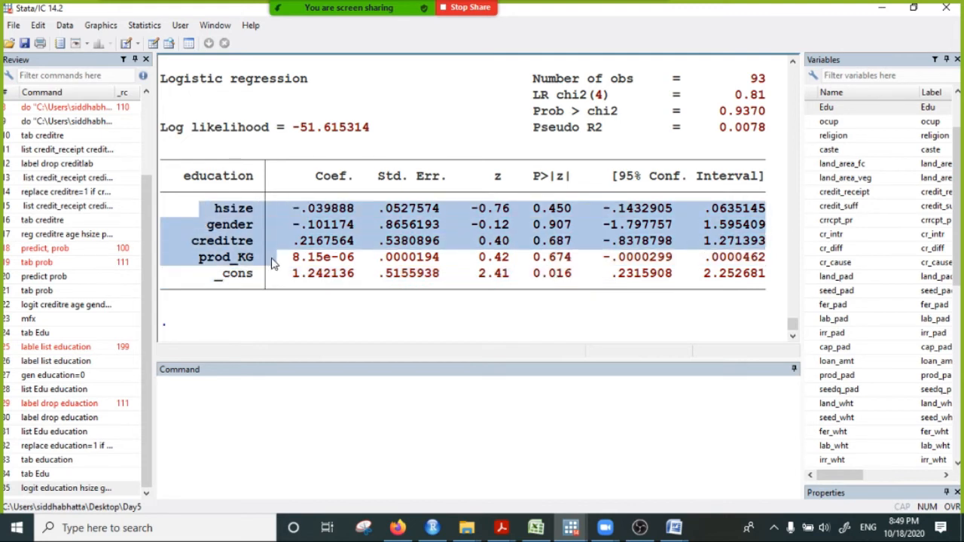
click(250, 216)
drag(202, 211, 577, 220)
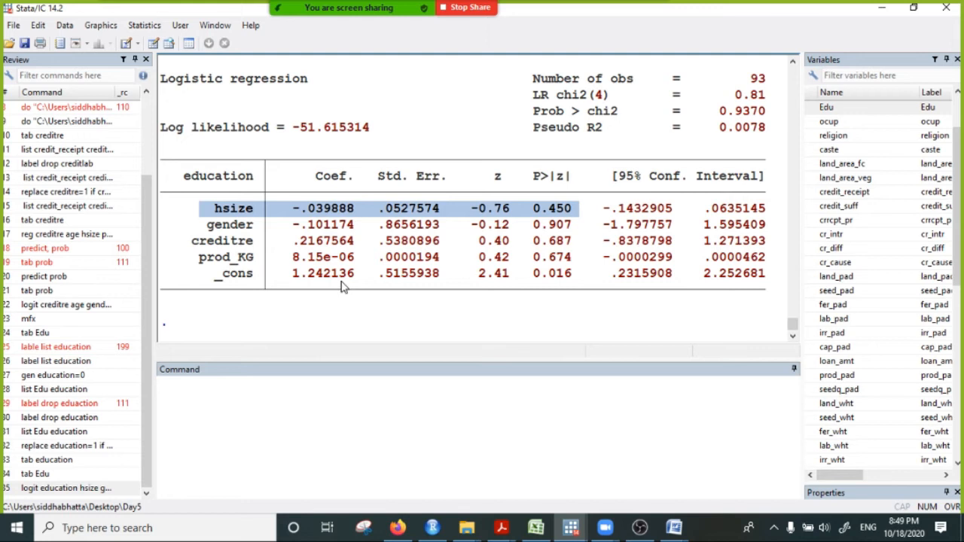
drag(207, 229, 556, 232)
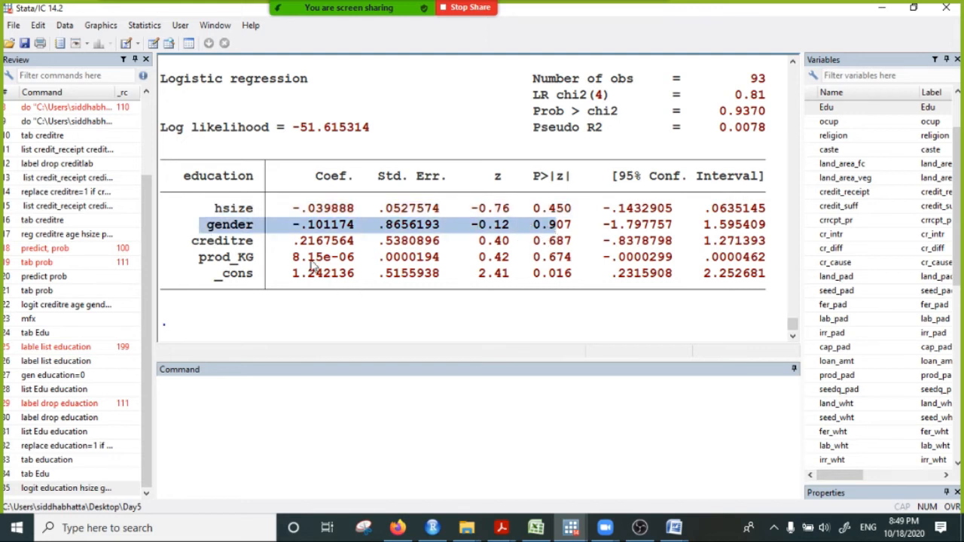
drag(188, 242, 572, 244)
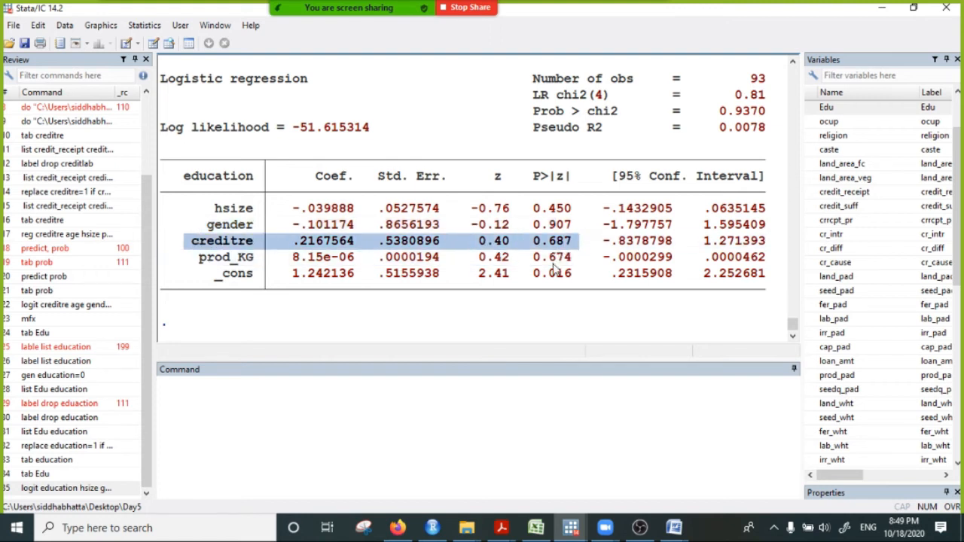
drag(201, 259, 574, 258)
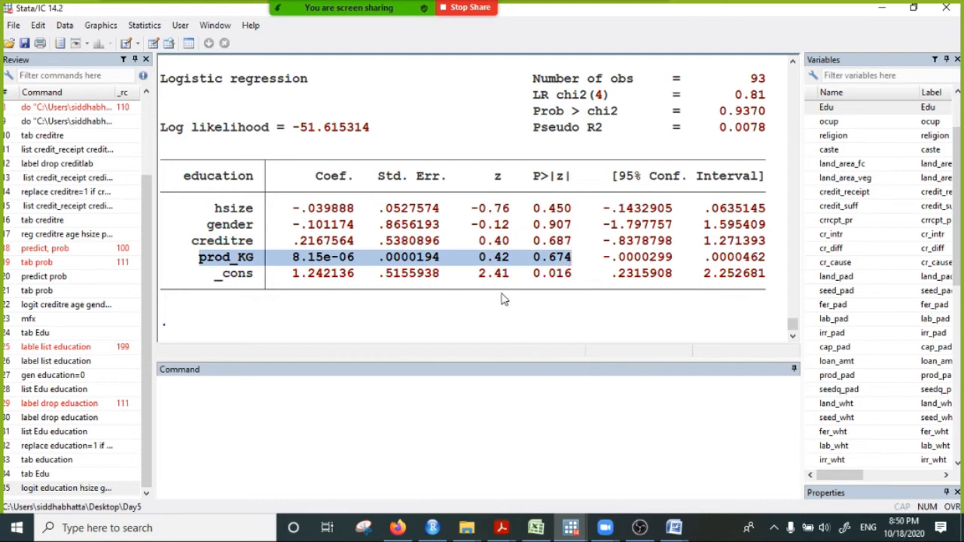
- Compute the marginal effects of the education logit with mfx and review the p-values against the logit table
click(160, 407)
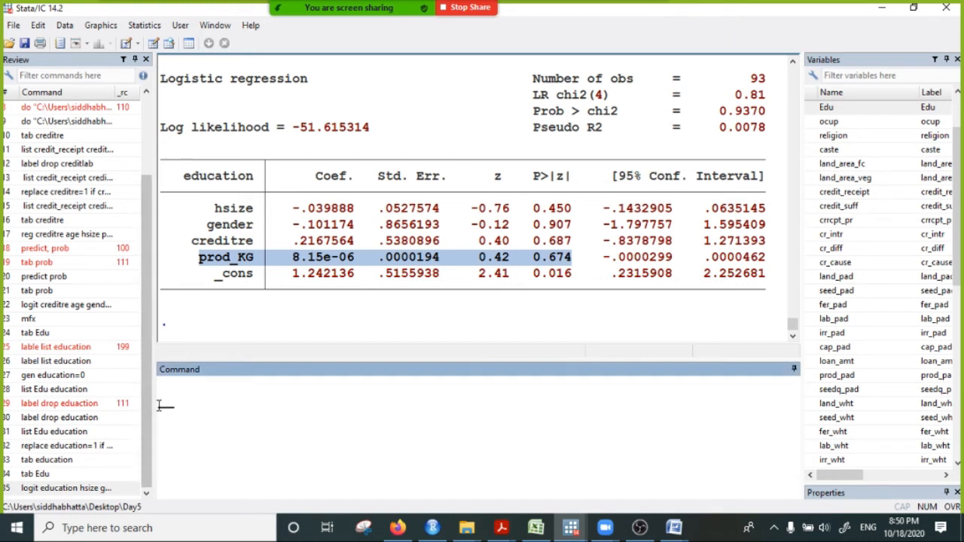
drag(294, 194, 370, 279)
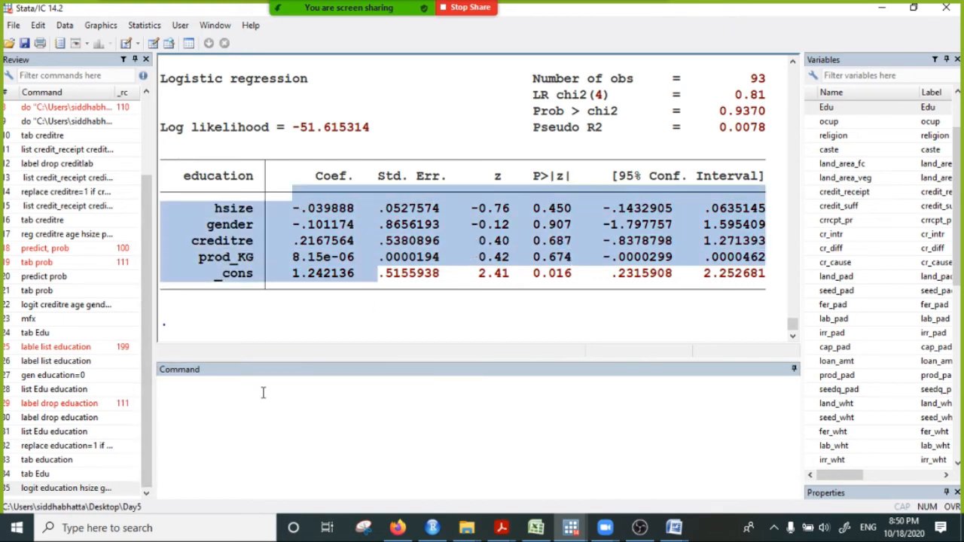
click(239, 388)
text(mfx)
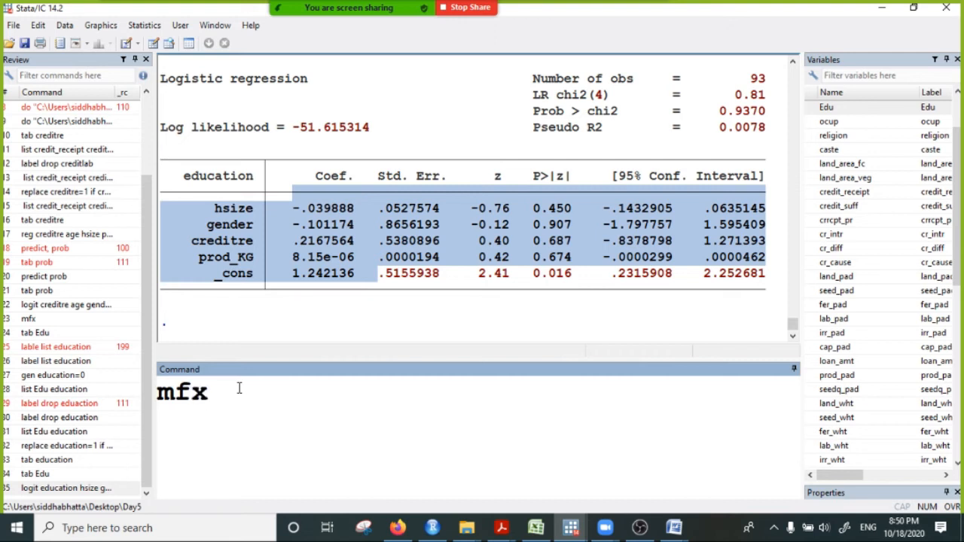
key(Return)
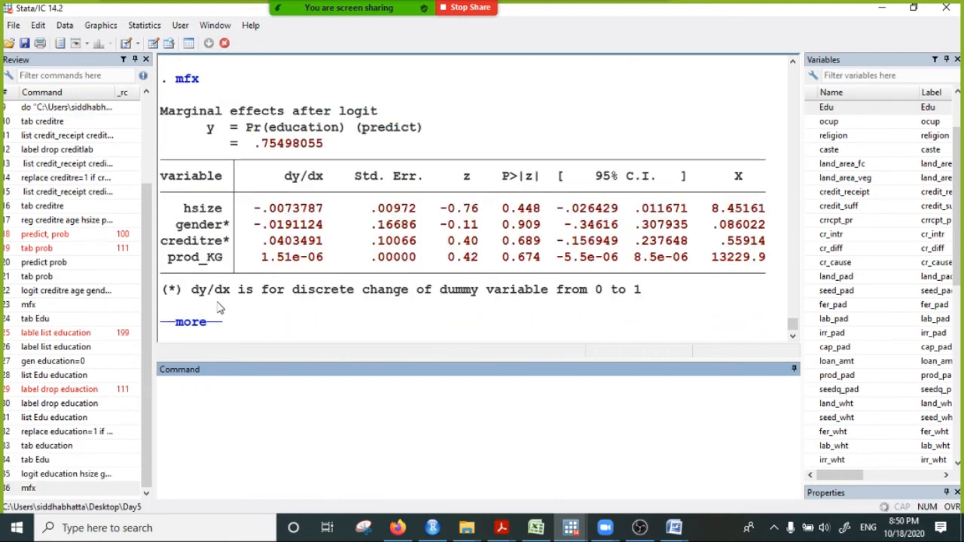
click(191, 324)
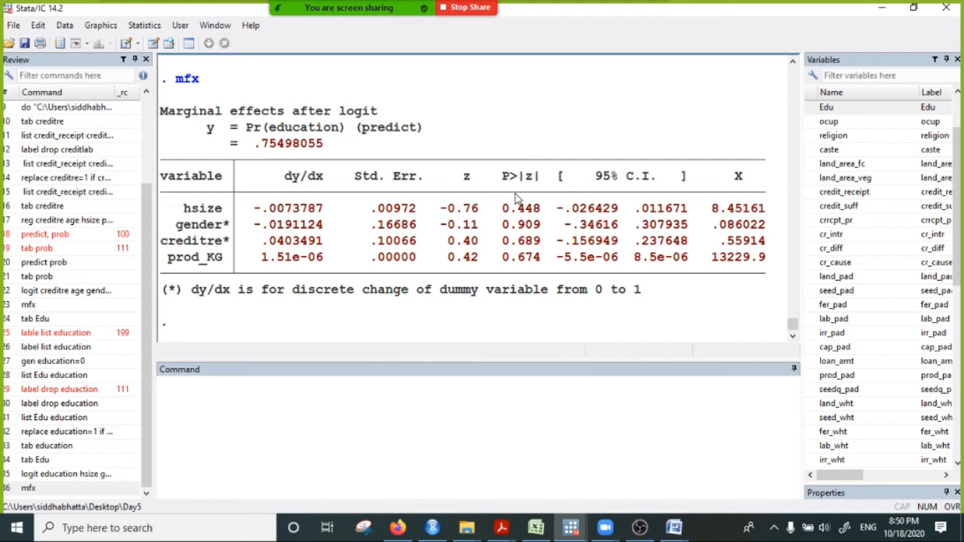
drag(499, 206, 538, 273)
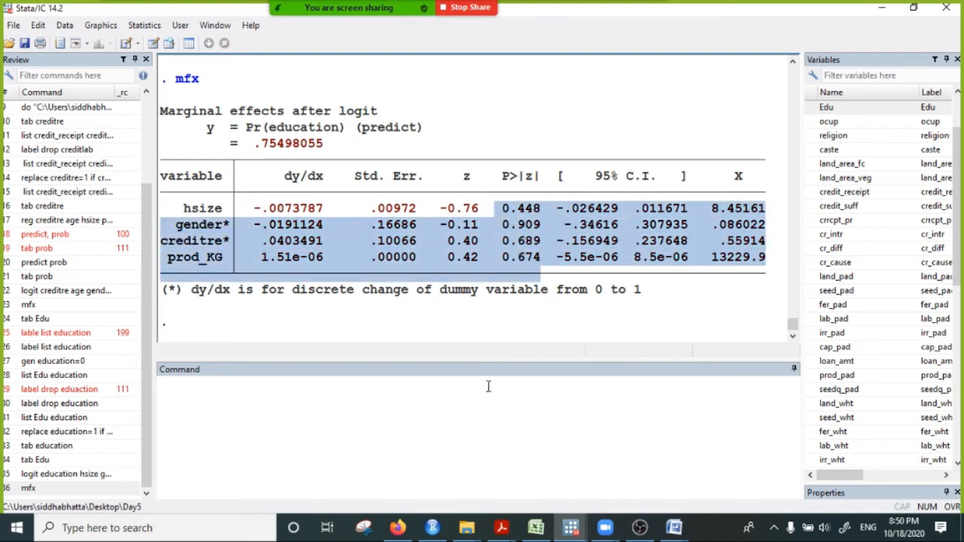
scroll(413, 279, up, 2)
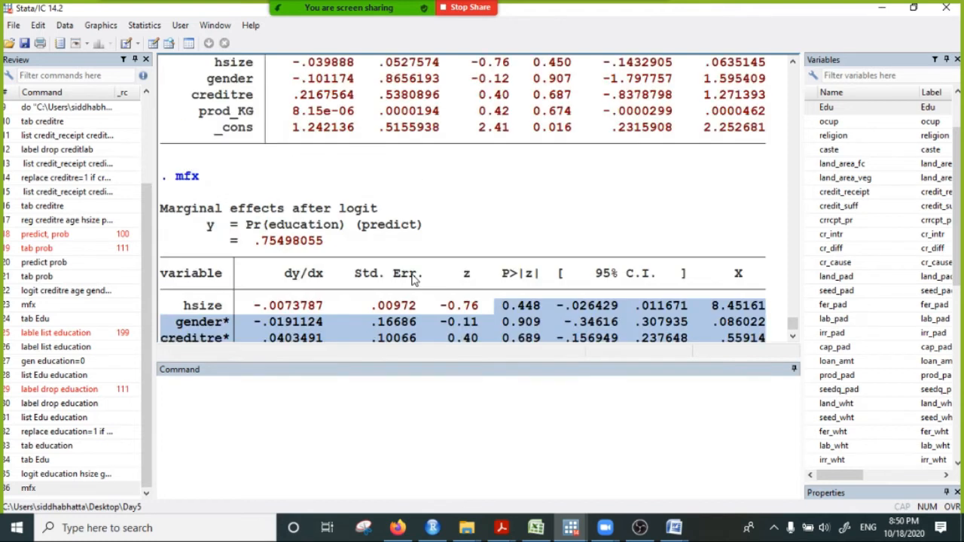
scroll(413, 278, down, 2)
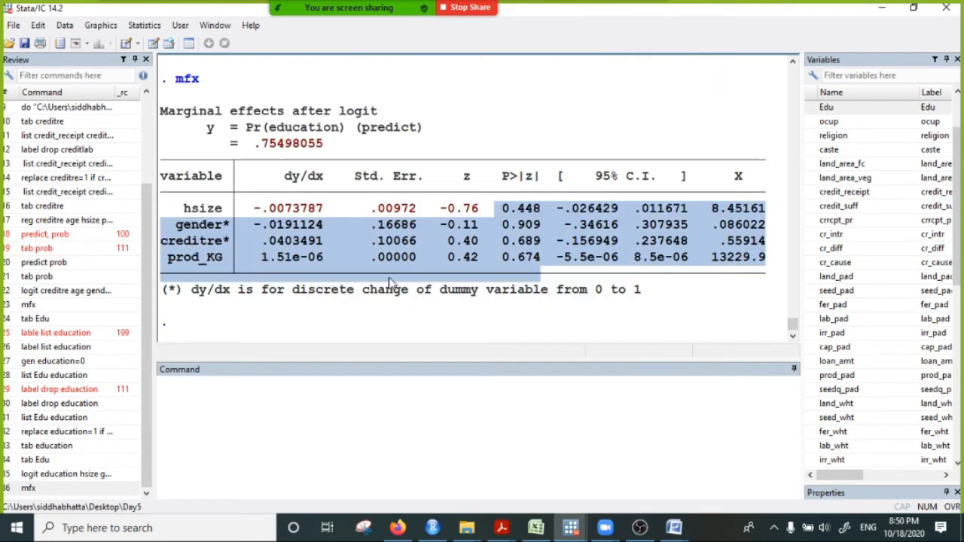
- Enter a logit command with creditre as the dependent variable and hsize and gender as predictors, without running it
click(202, 410)
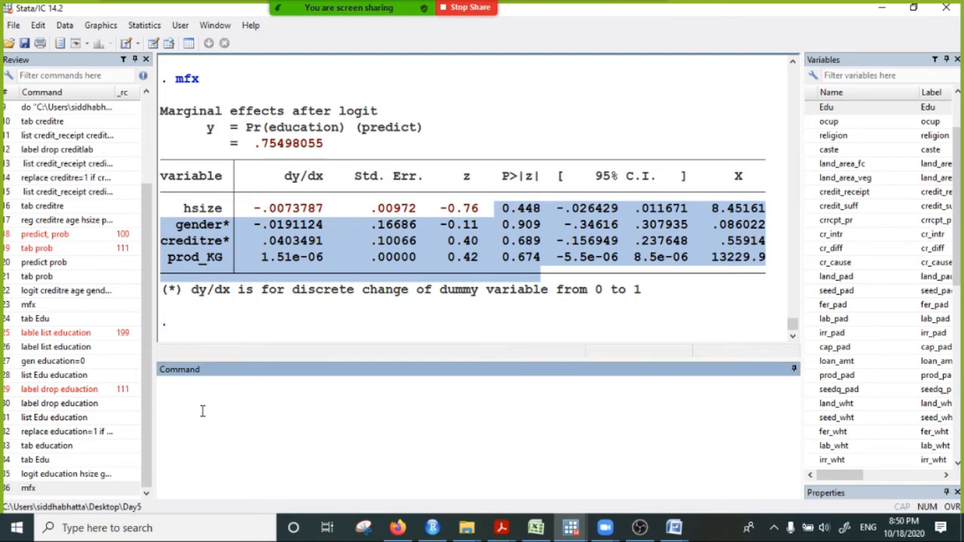
text(lof)
key(BackSpace)
text(git credit )
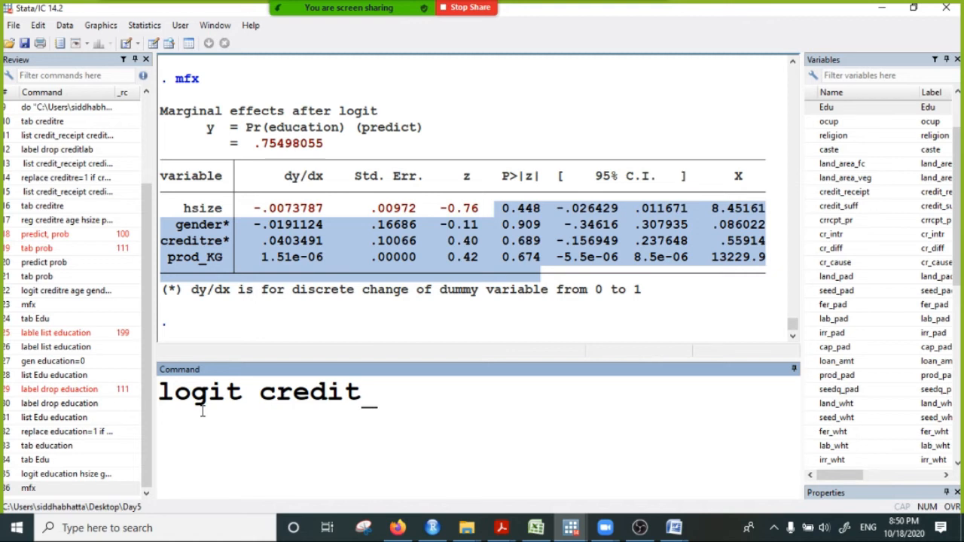
text(re )
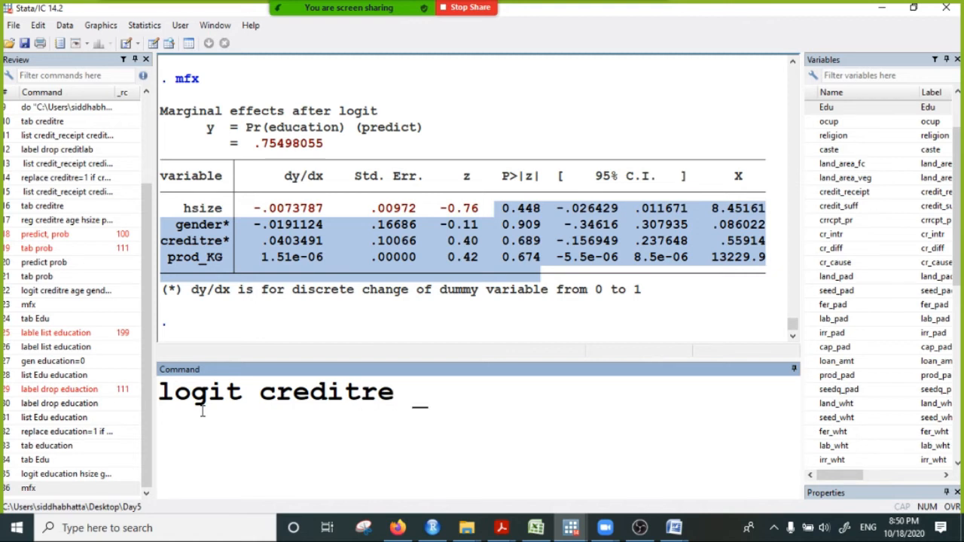
text(hsize )
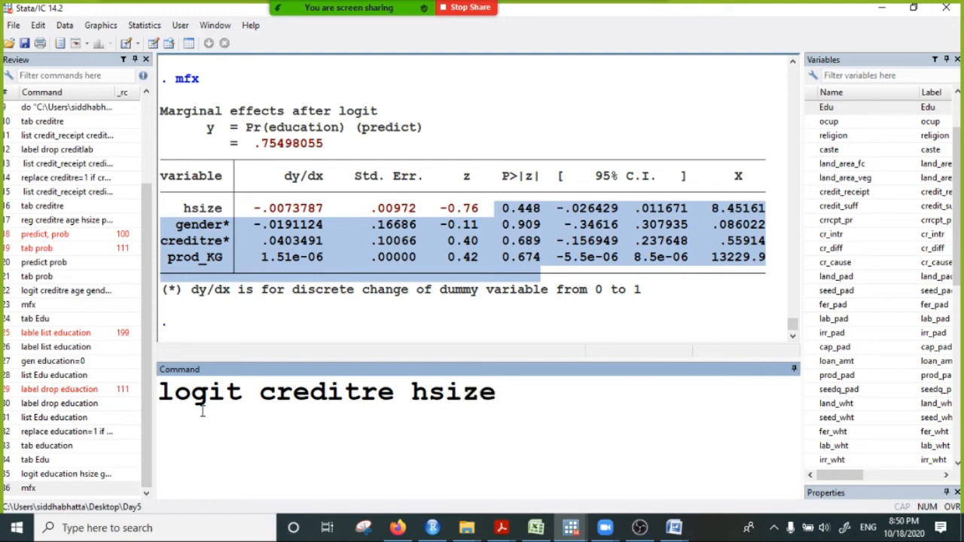
text(gender)
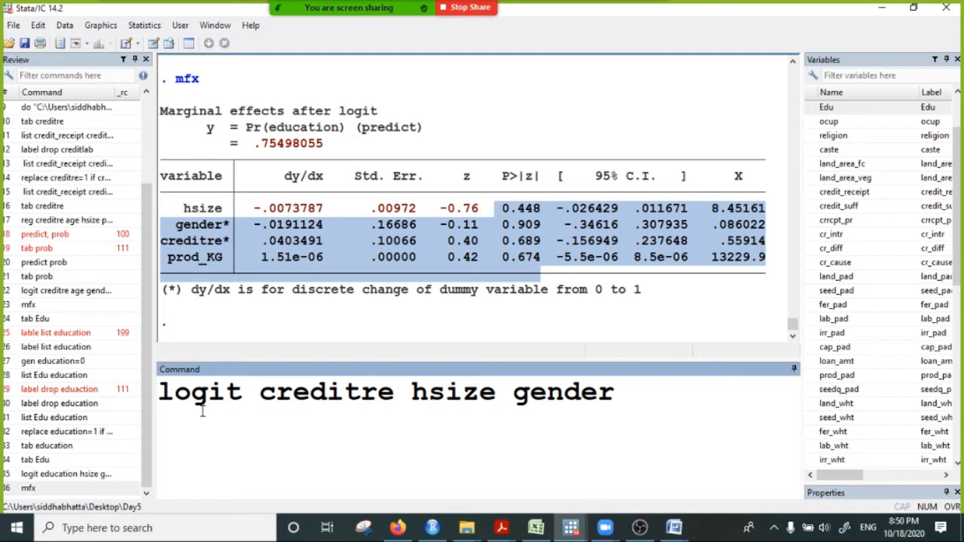
text( education)
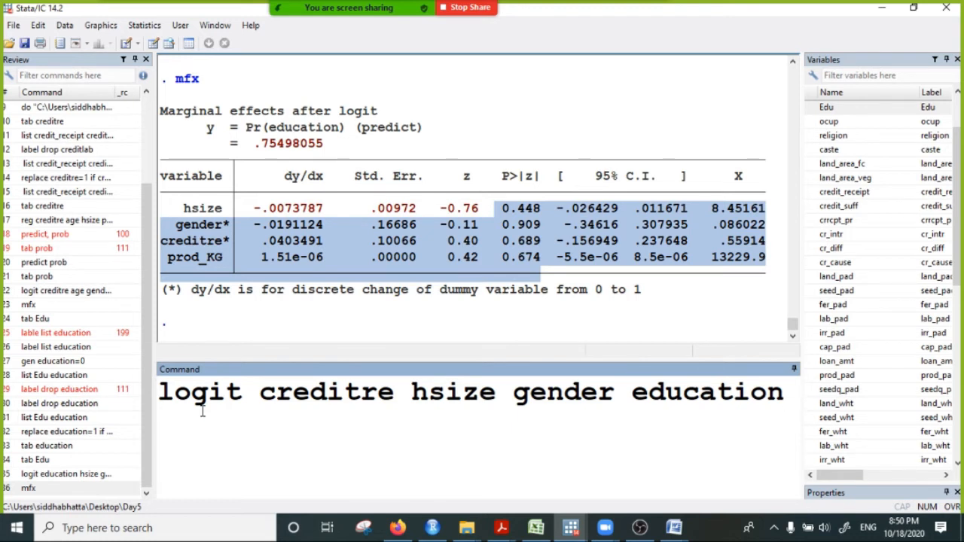
- Add education and prod_KG as further predictors, run the logit creditre command, and show its complete output
text(prod_KG)
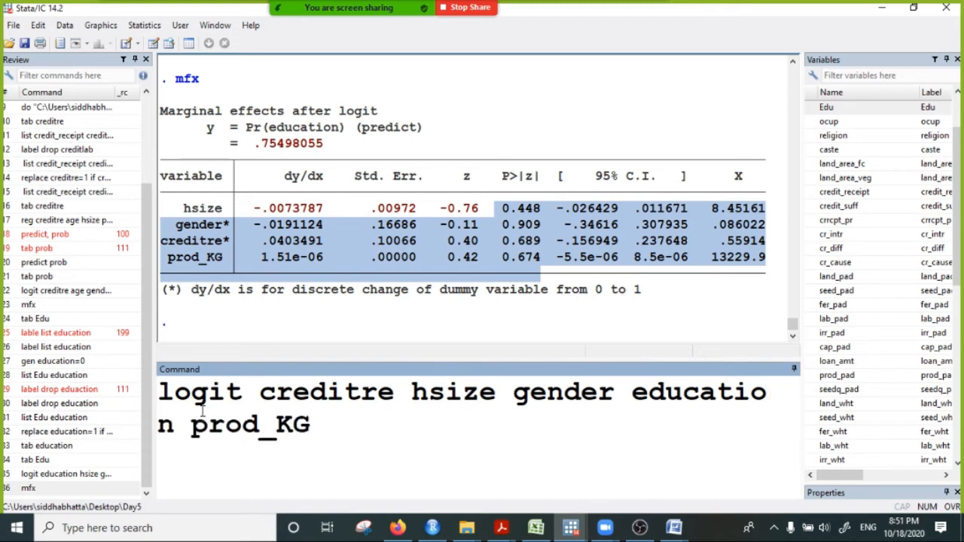
key(Return)
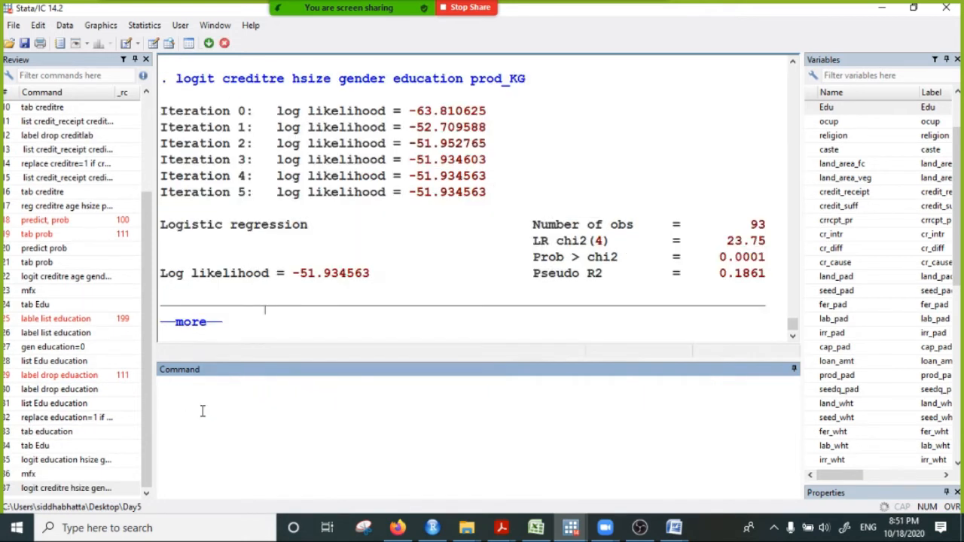
click(193, 323)
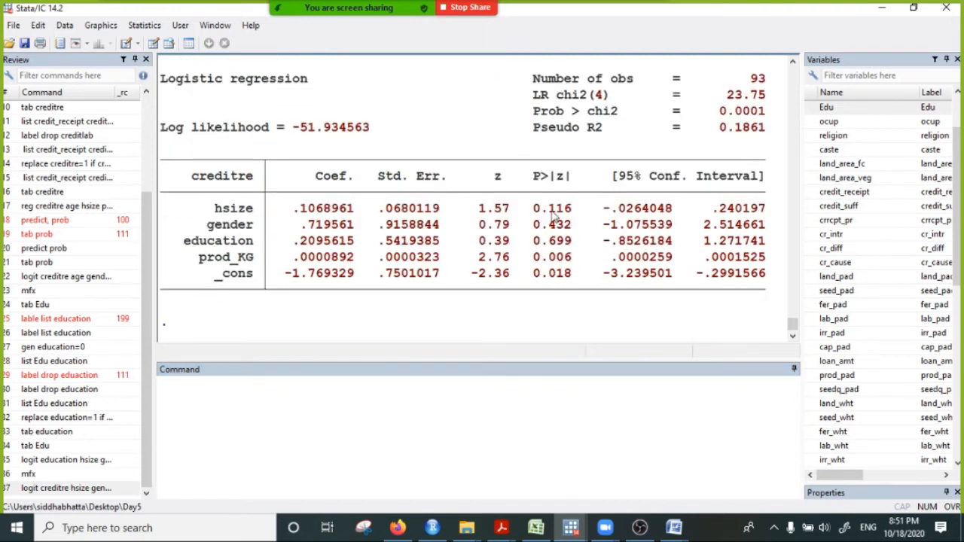
- Examine the education and prod_KG rows in the creditre logit table, especially their p-values
drag(534, 258, 595, 258)
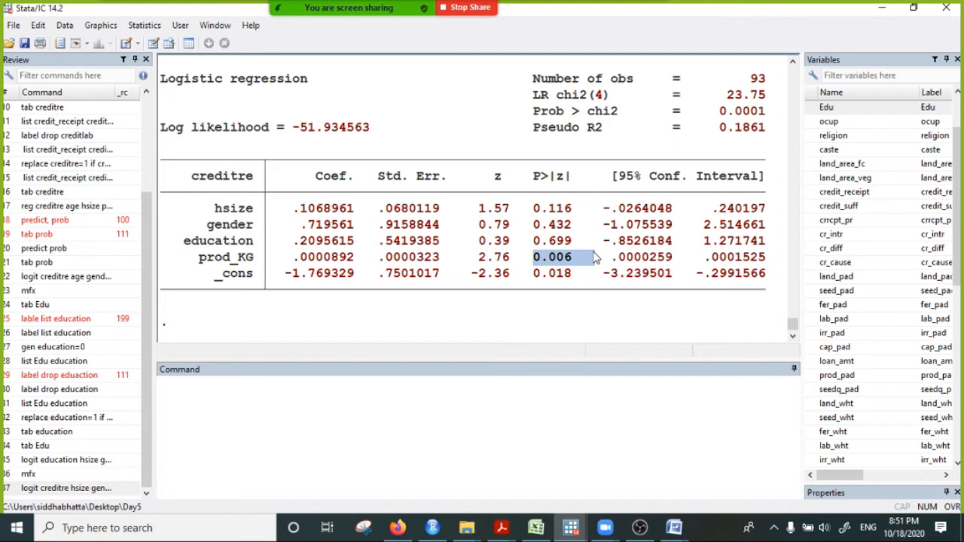
drag(256, 241, 770, 246)
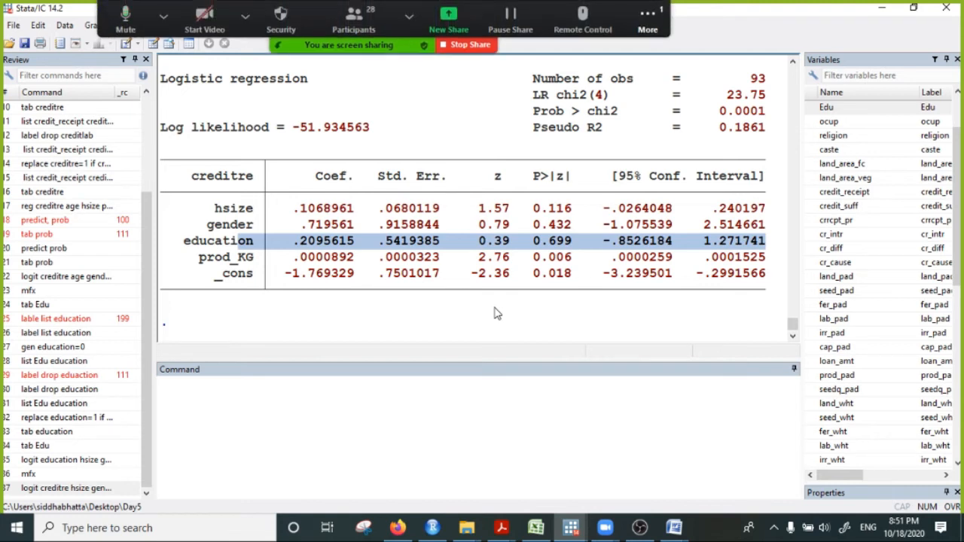
click(556, 258)
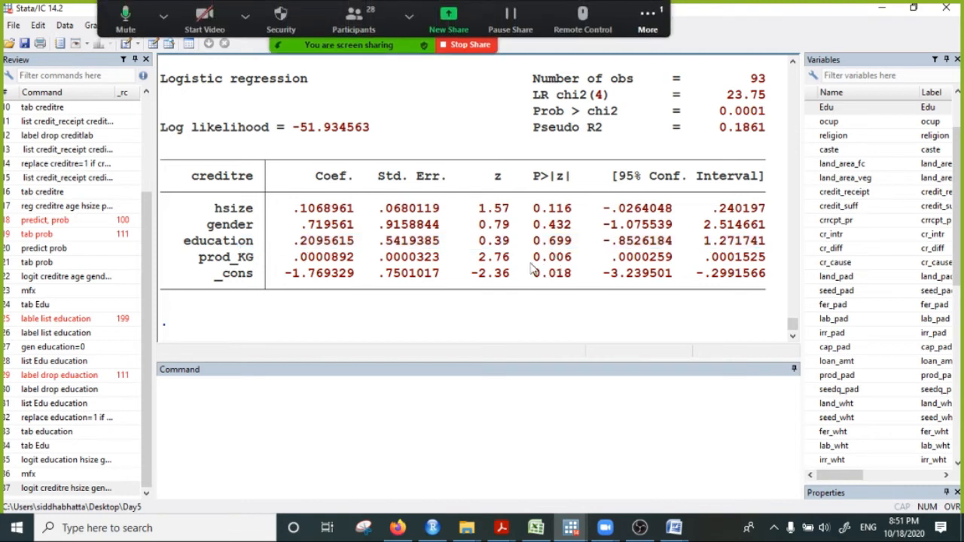
drag(532, 259, 585, 266)
drag(198, 256, 677, 260)
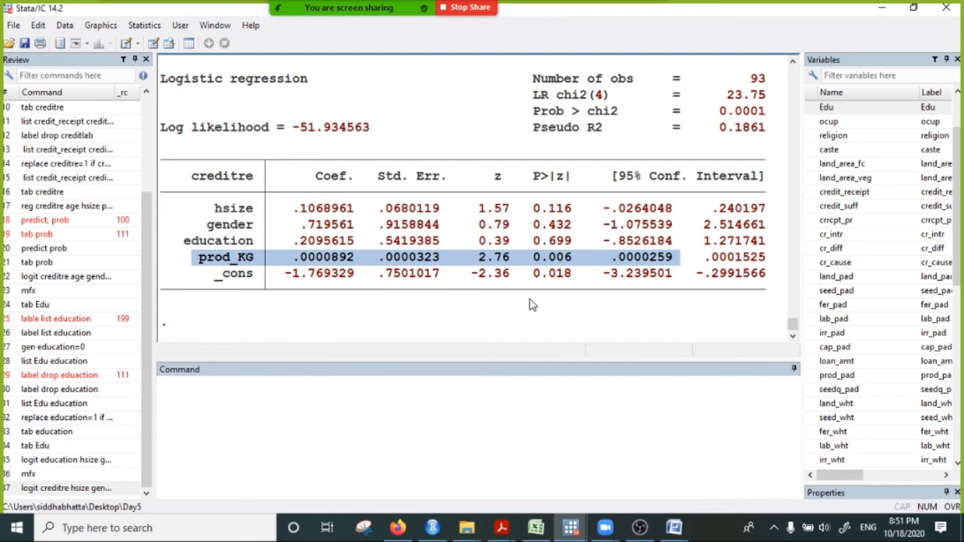
- Compute the marginal effects of the creditre logit with mfx, review prod_KG and education against the logit table, and finish the output
click(258, 401)
text(mfx)
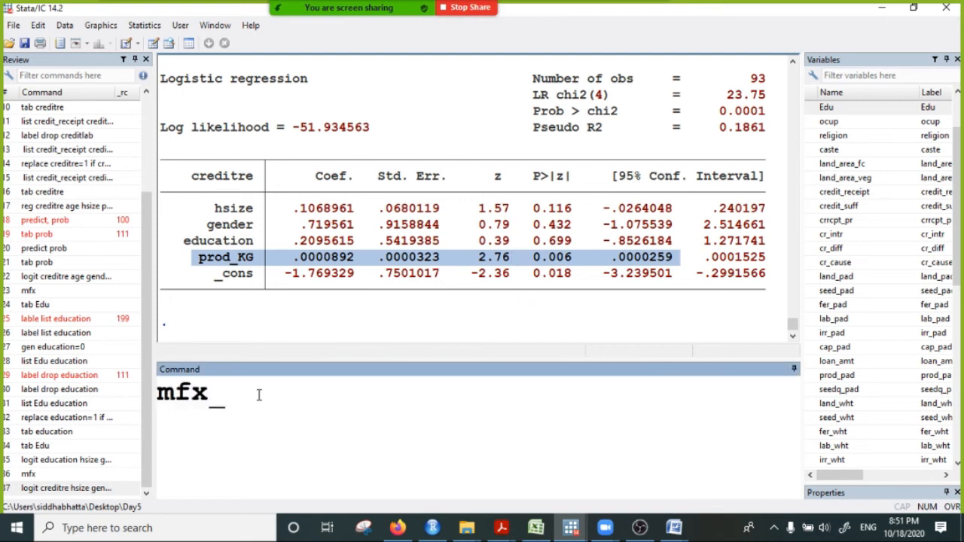
key(Return)
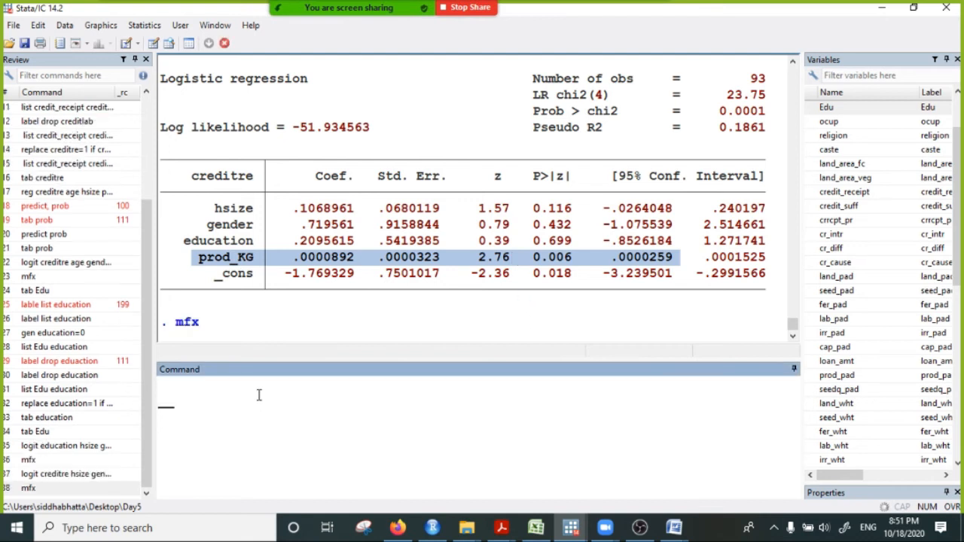
drag(256, 258, 329, 260)
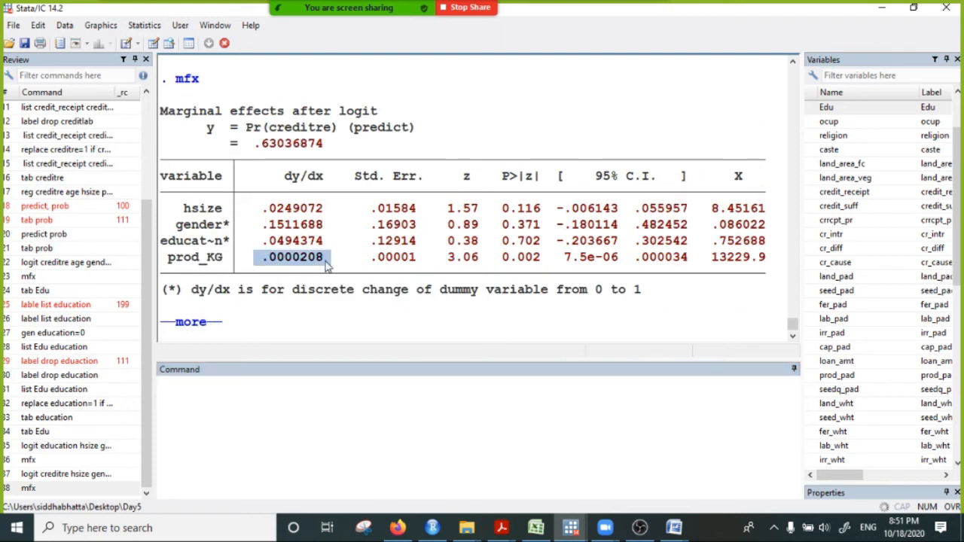
drag(258, 258, 561, 260)
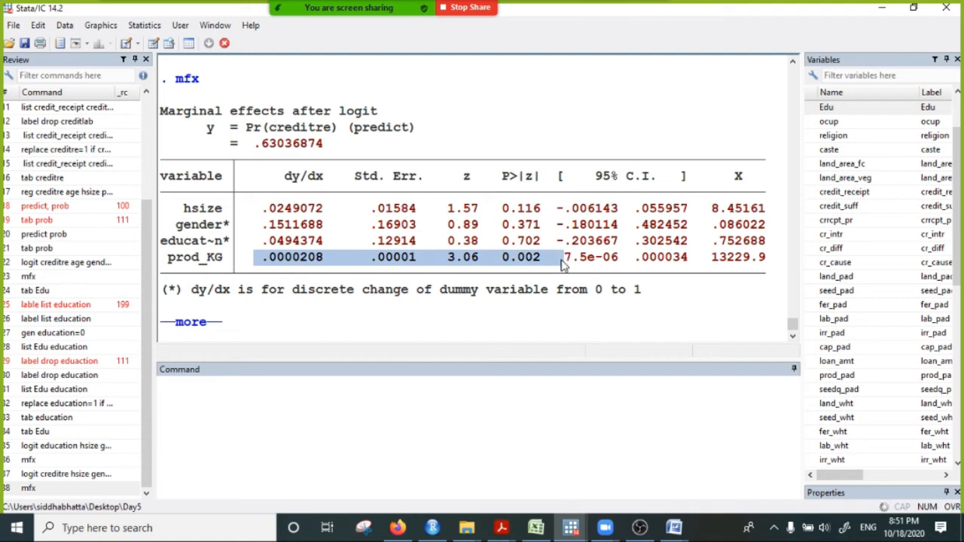
scroll(530, 292, up, 4)
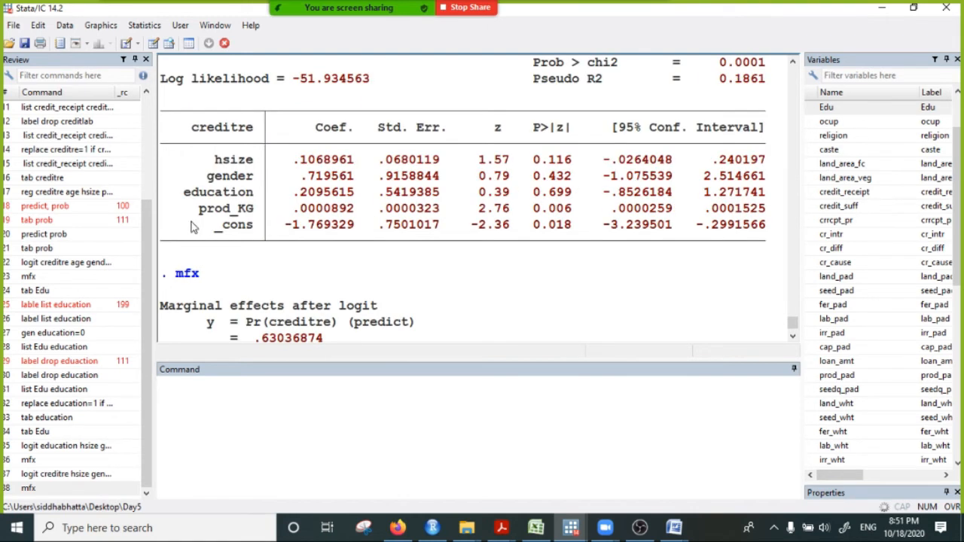
drag(185, 195, 586, 201)
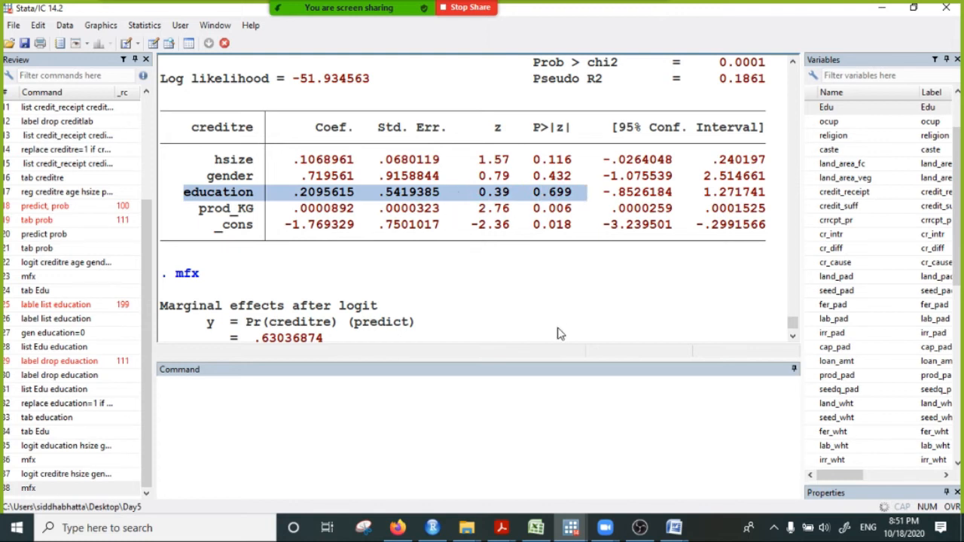
scroll(354, 324, down, 4)
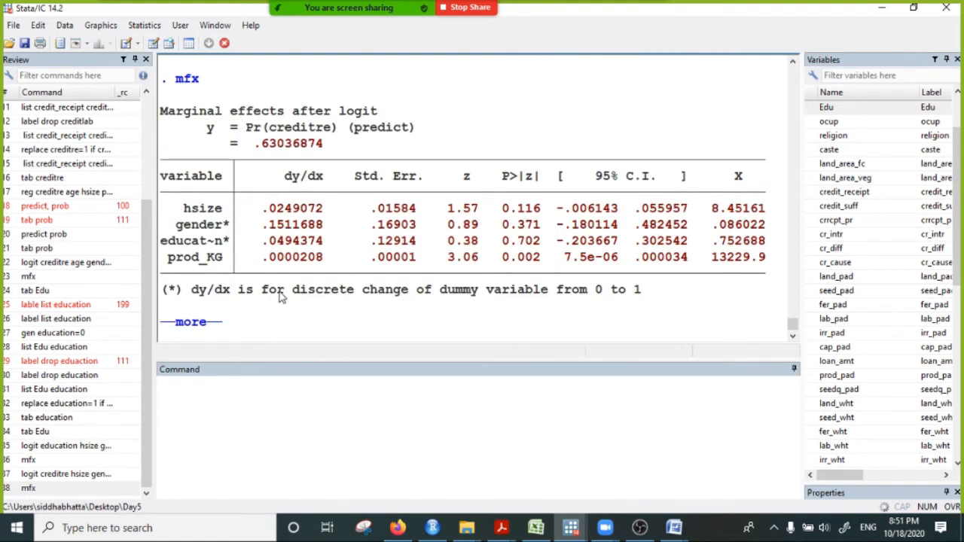
click(184, 324)
- Run a probit of creditre on hsize, gender, education and prod_KG, reusing the variable list from the logit command
click(253, 412)
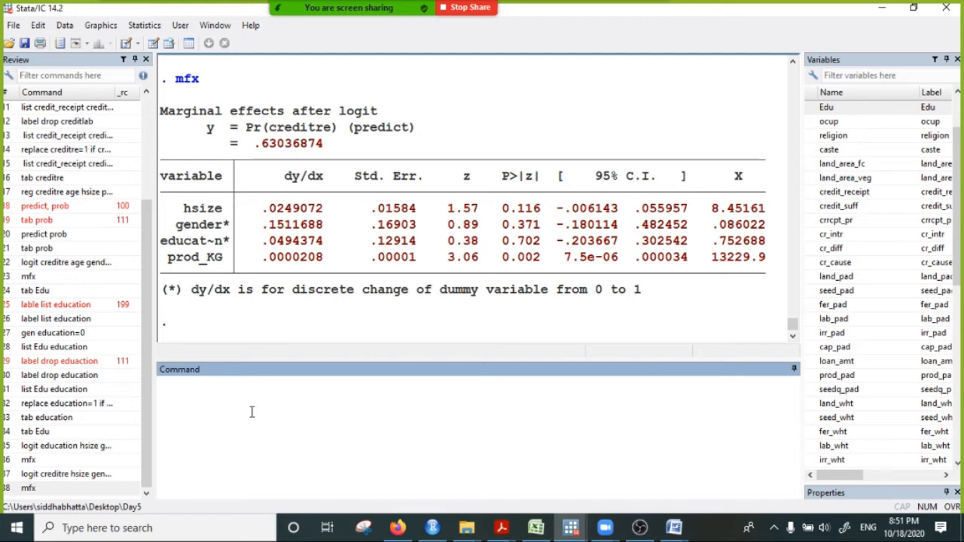
text(probit)
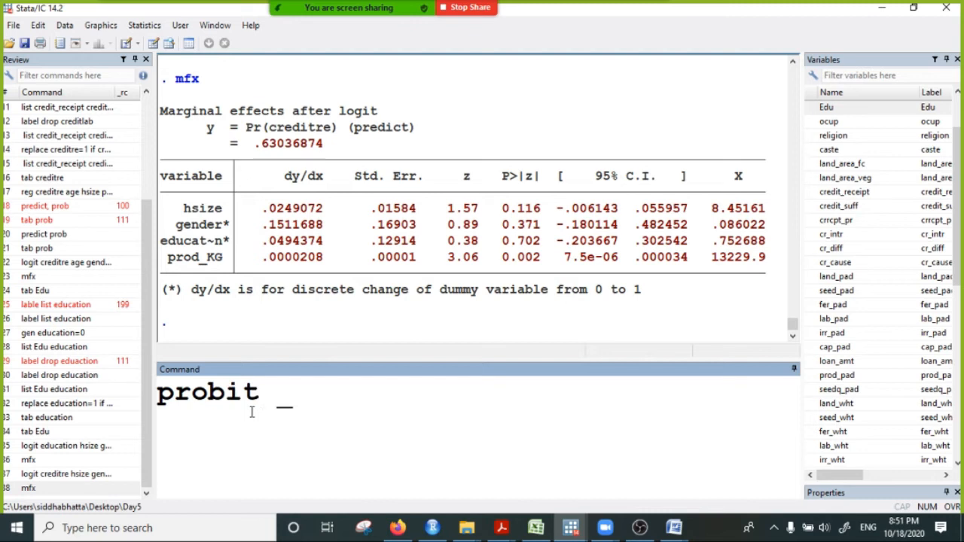
scroll(229, 81, up, 6)
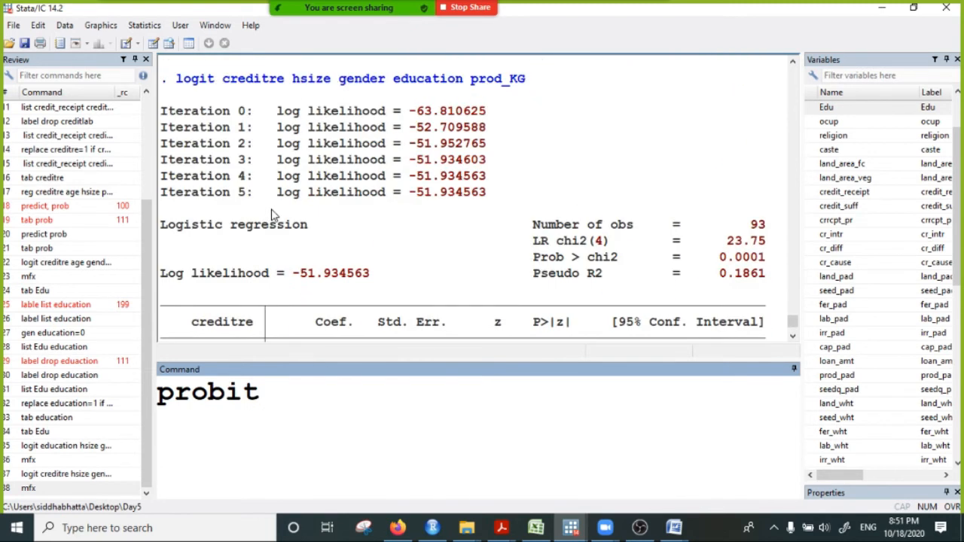
drag(223, 80, 570, 92)
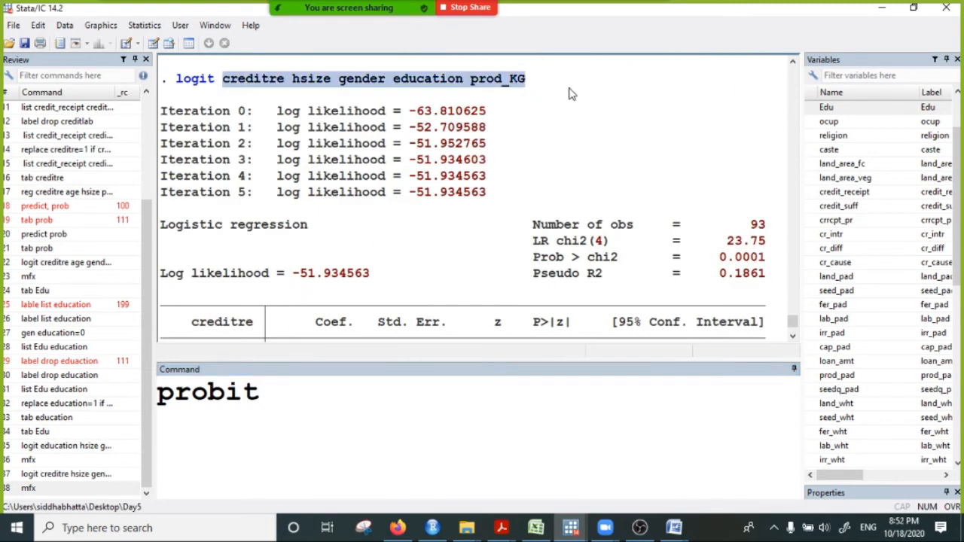
right_click(403, 92)
click(412, 94)
click(280, 396)
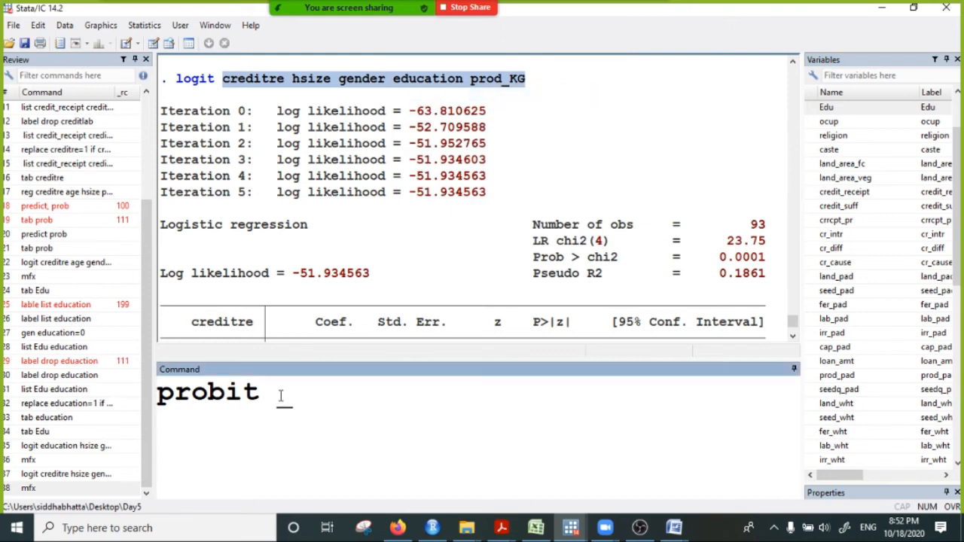
key(ctrl+v)
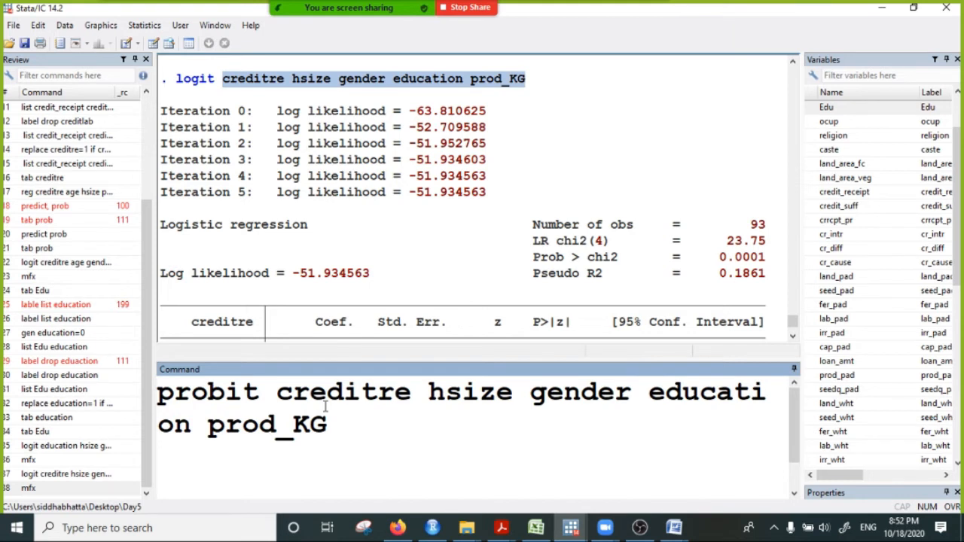
key(Return)
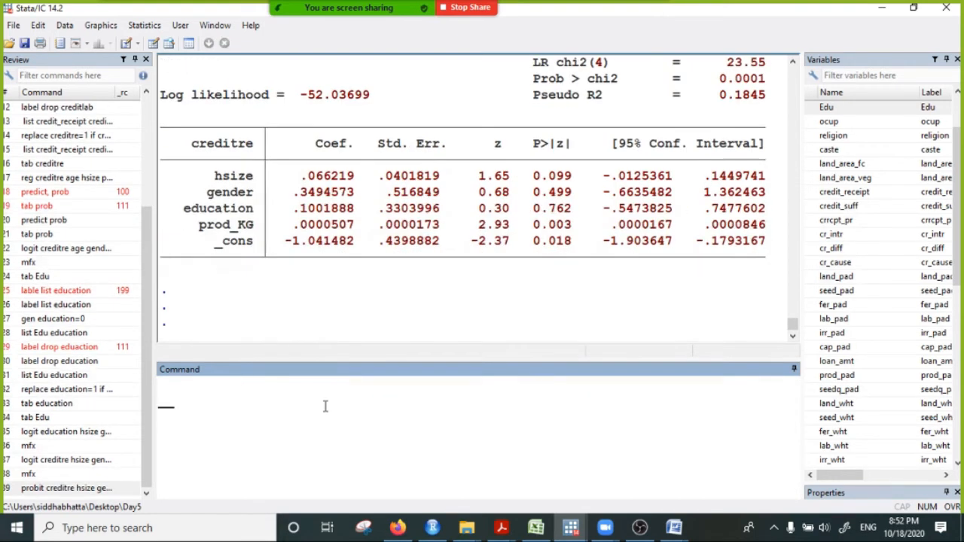
- Examine the coefficients and p-values in the creditre probit table, focusing on the prod_KG row
scroll(401, 311, up, 1)
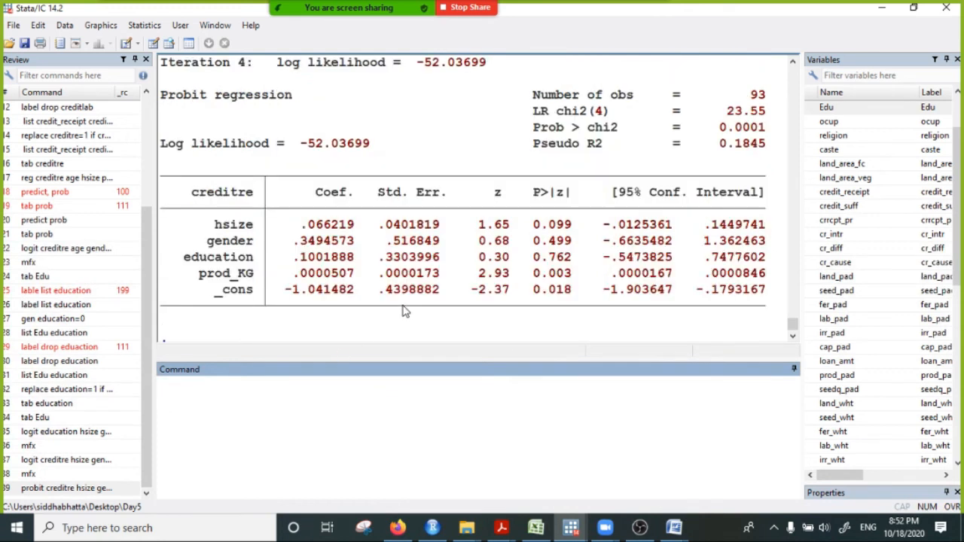
drag(503, 217, 616, 257)
click(569, 262)
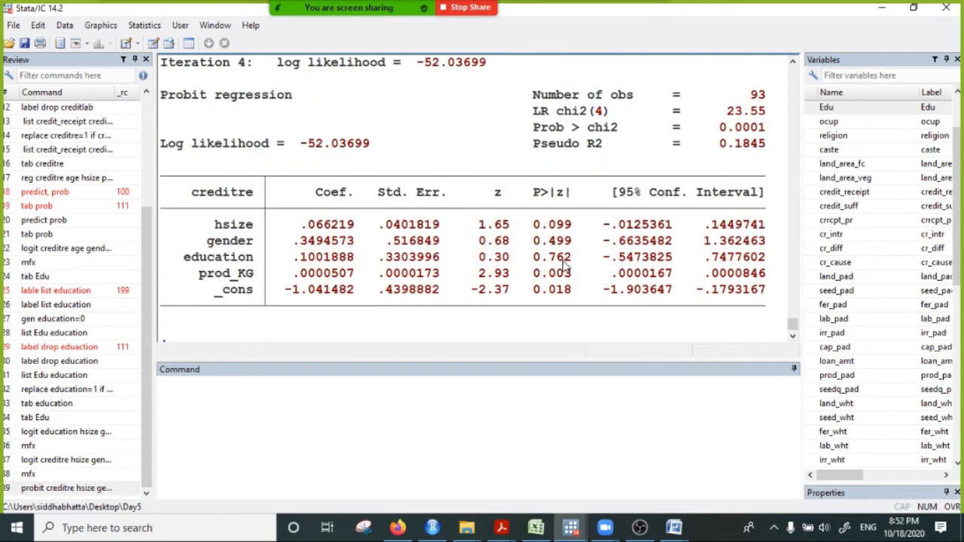
drag(225, 230, 426, 293)
drag(199, 274, 635, 274)
- Compare the prod_KG result and the other probit estimates with the preceding marginal effects output of the logit
scroll(452, 226, up, 3)
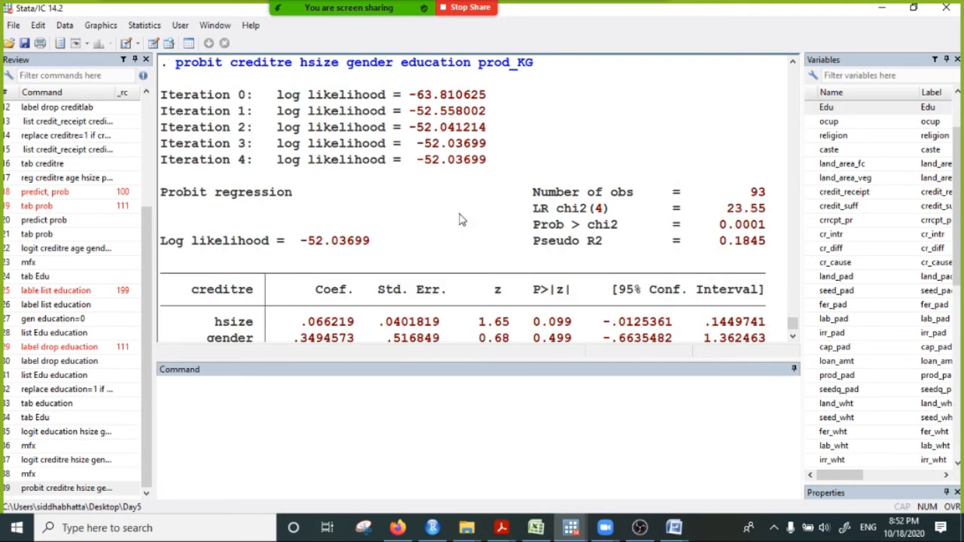
scroll(244, 171, up, 2)
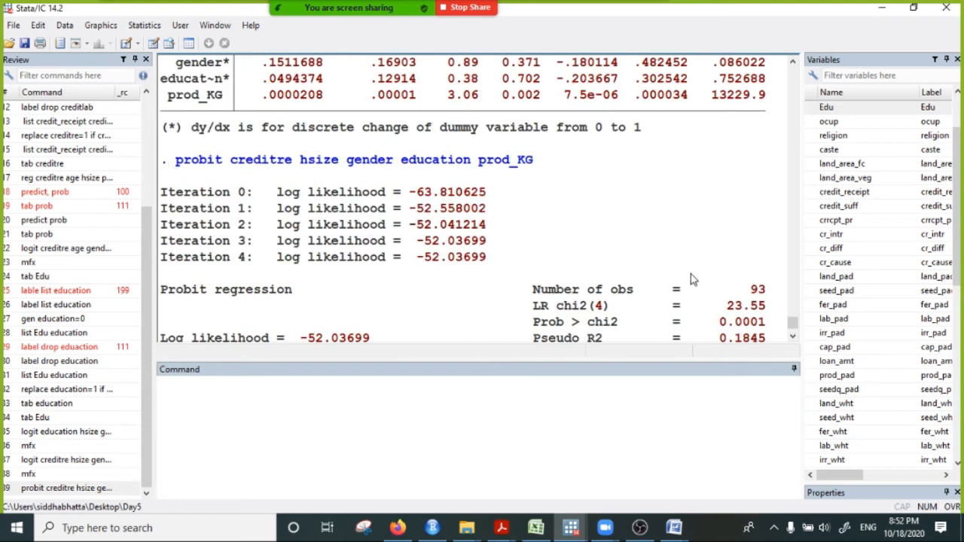
scroll(663, 302, down, 4)
click(583, 275)
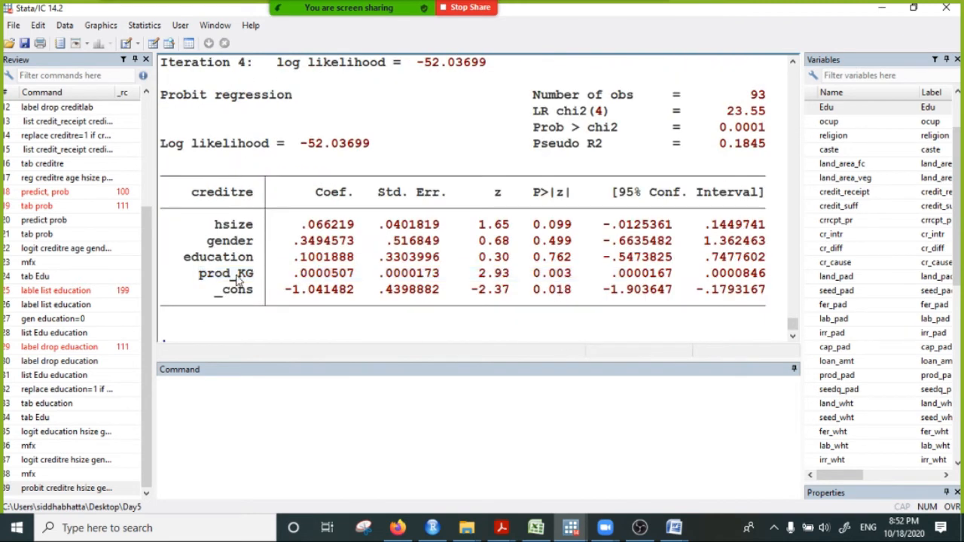
drag(200, 274, 598, 286)
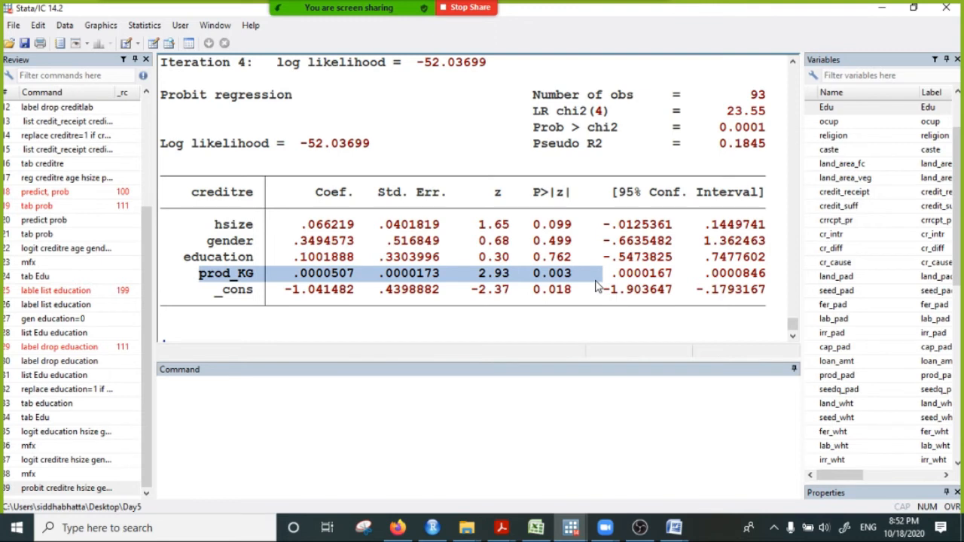
scroll(599, 285, up, 5)
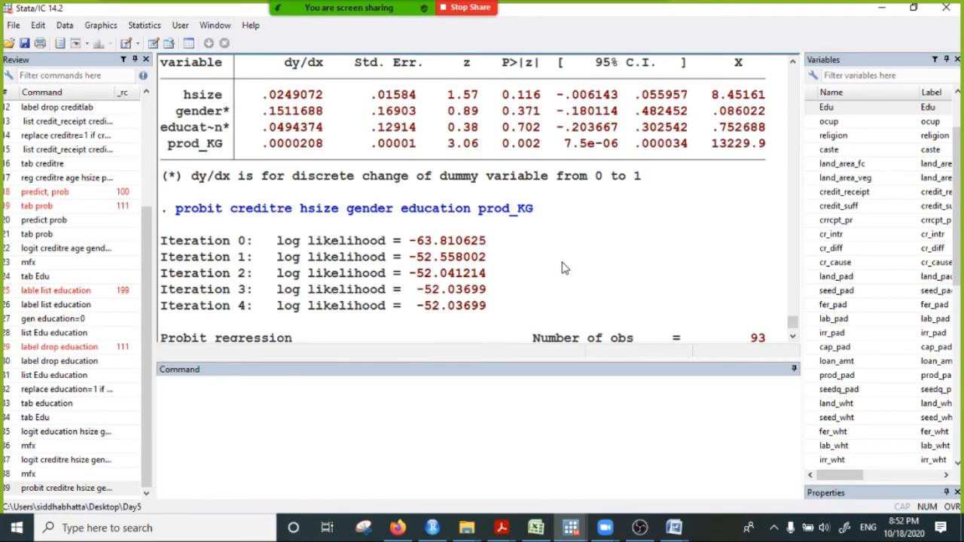
scroll(565, 269, up, 6)
scroll(561, 275, down, 12)
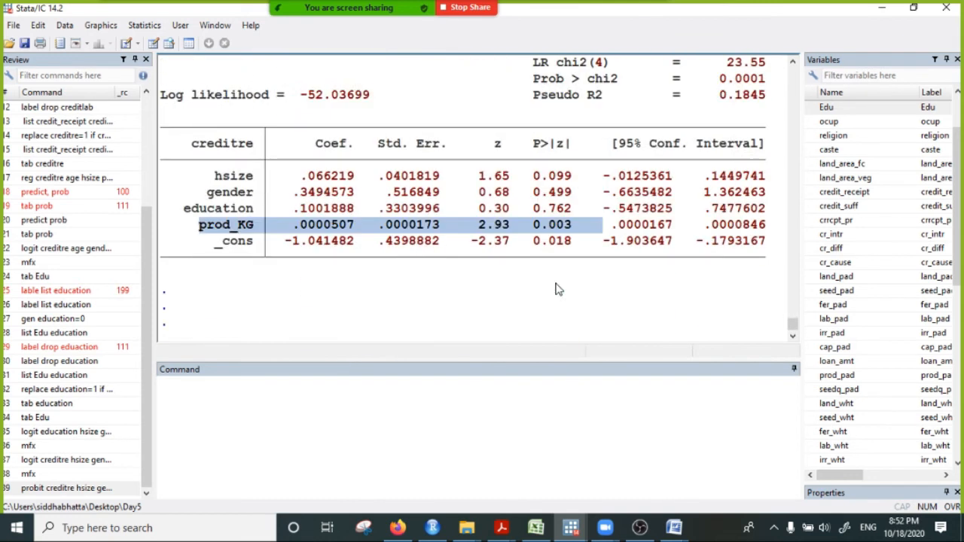
- Find the creditre logit table in the earlier output and compare its prod_KG p-value with the one in the probit table
scroll(550, 260, up, 4)
scroll(546, 256, up, 8)
scroll(548, 264, down, 8)
scroll(548, 269, up, 12)
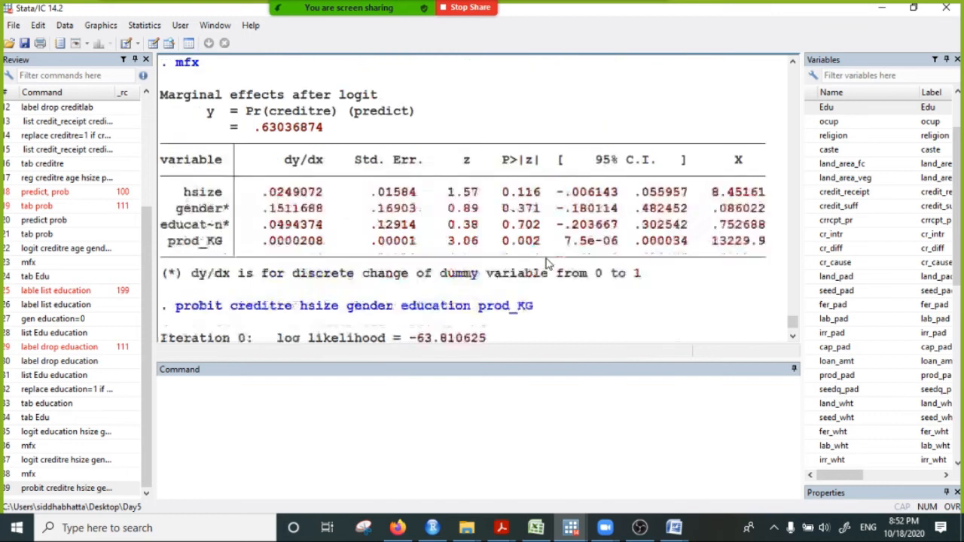
scroll(509, 259, up, 2)
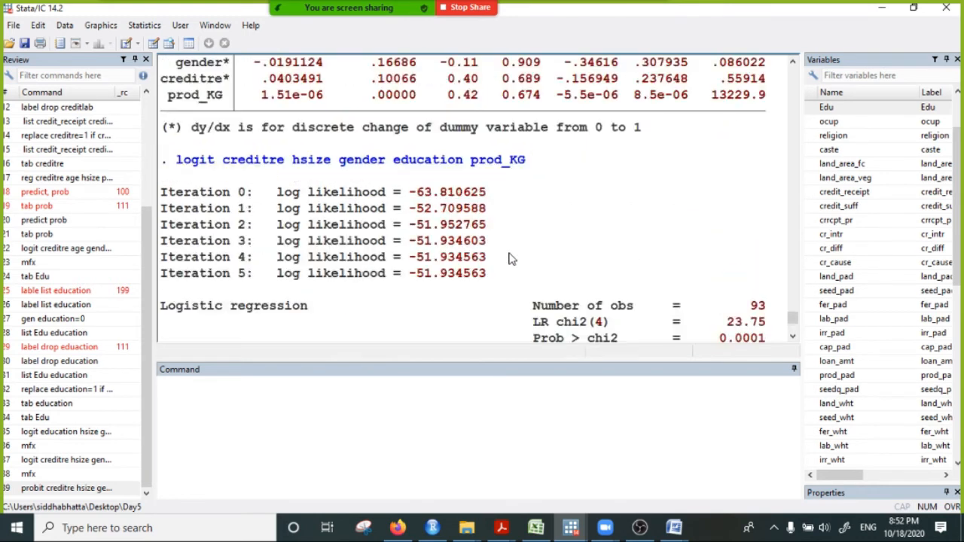
scroll(509, 259, up, 4)
scroll(509, 258, up, 7)
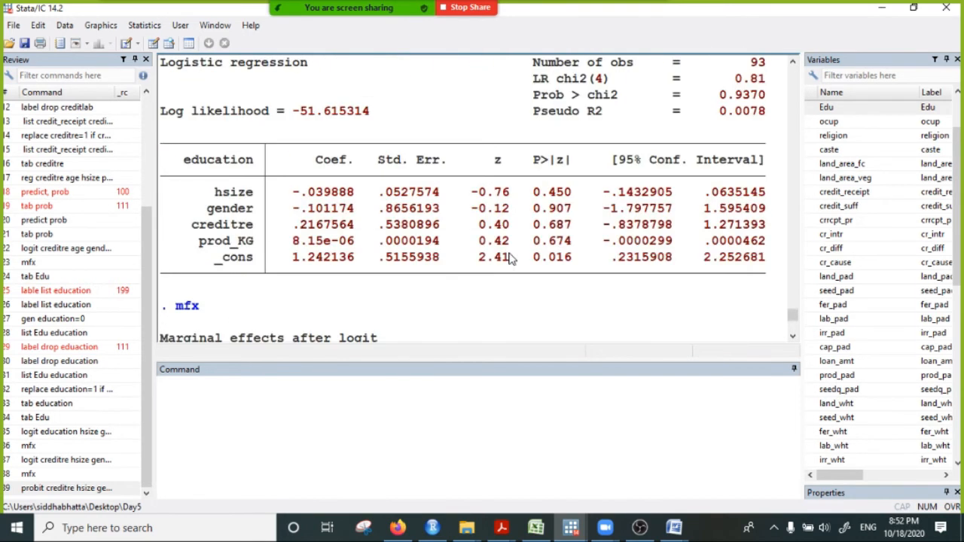
scroll(505, 264, down, 20)
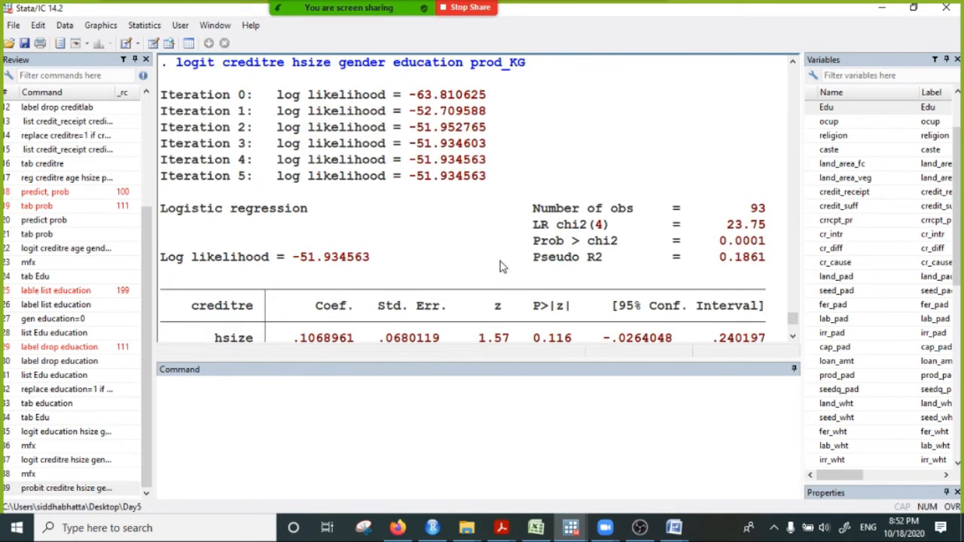
scroll(286, 134, up, 10)
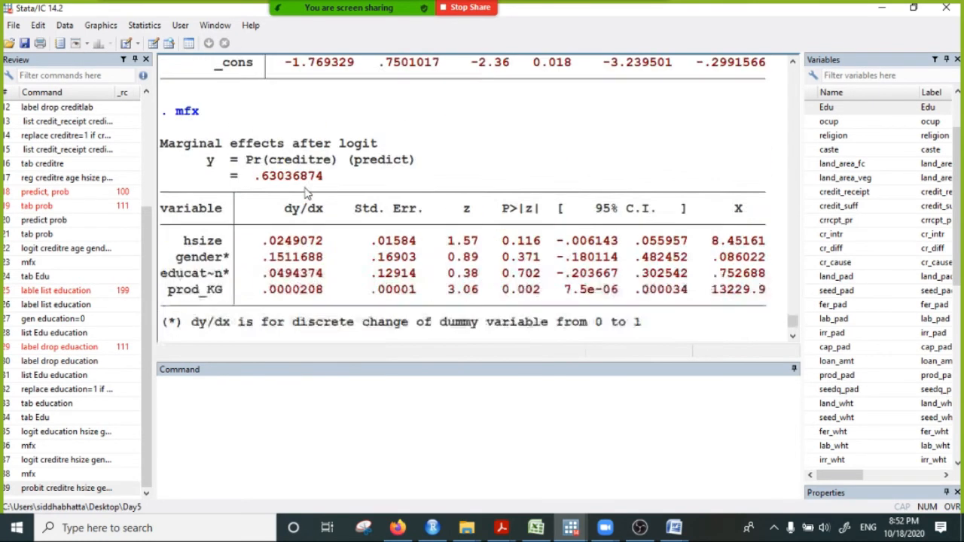
scroll(305, 194, up, 3)
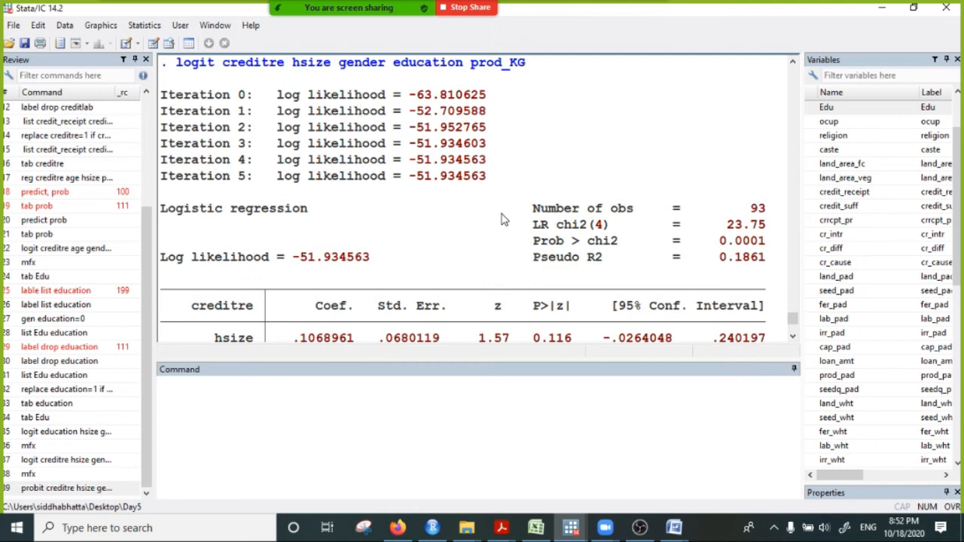
scroll(509, 279, down, 2)
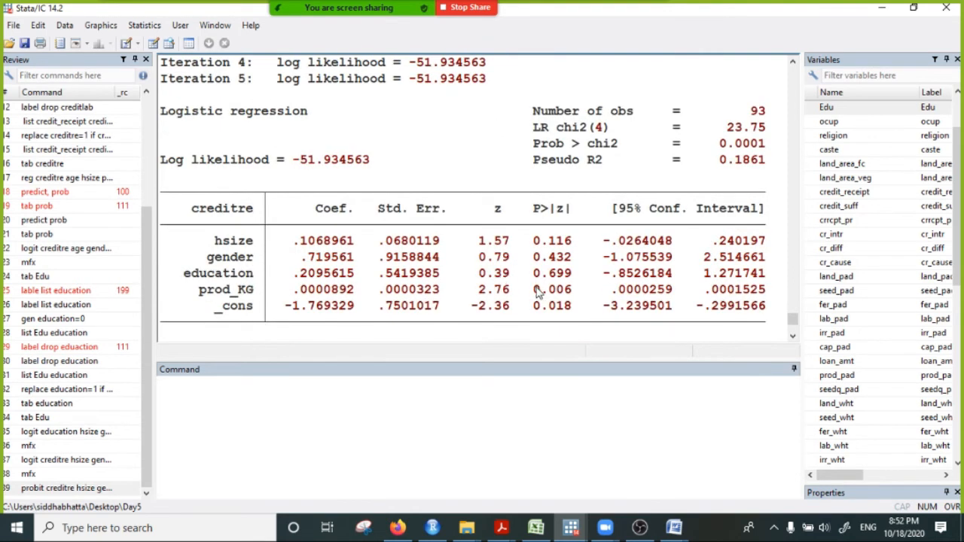
drag(527, 290, 588, 297)
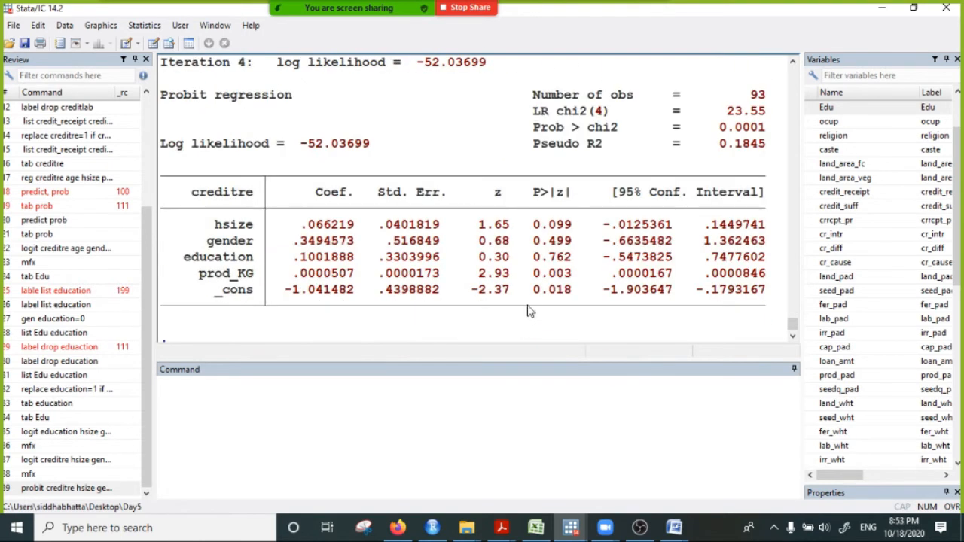
drag(533, 276, 584, 276)
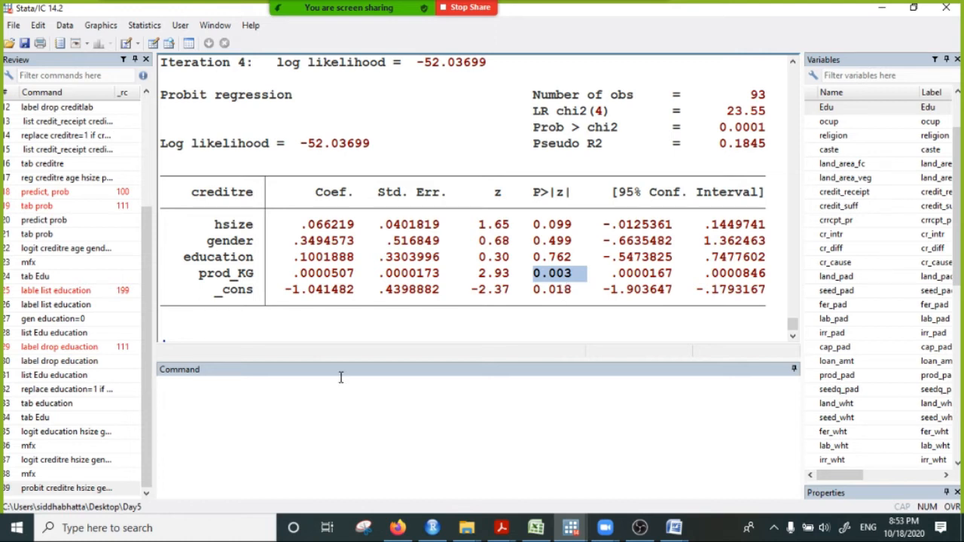
- Compute the marginal effects of the creditre probit with mfx after reviewing its block of coefficients
click(265, 395)
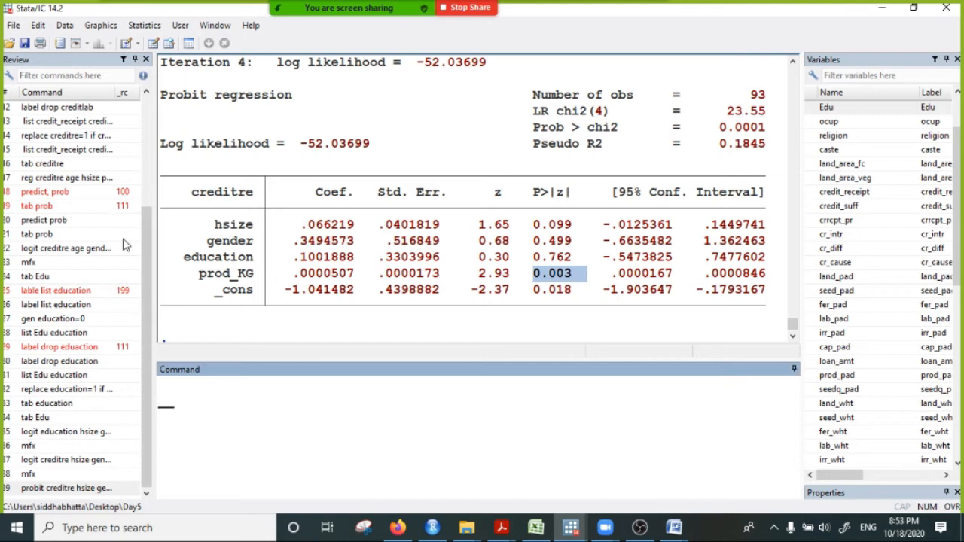
drag(294, 224, 363, 301)
click(254, 388)
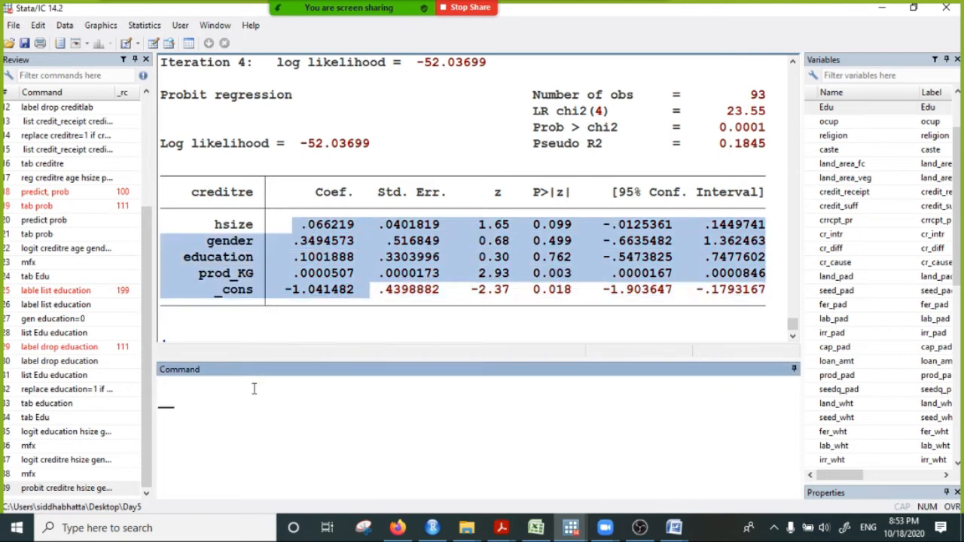
text(mfx)
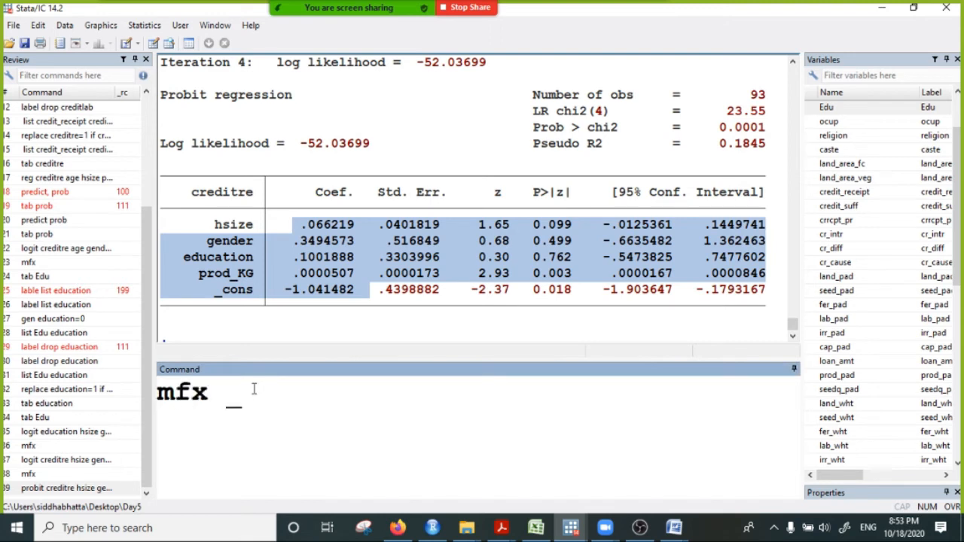
key(Return)
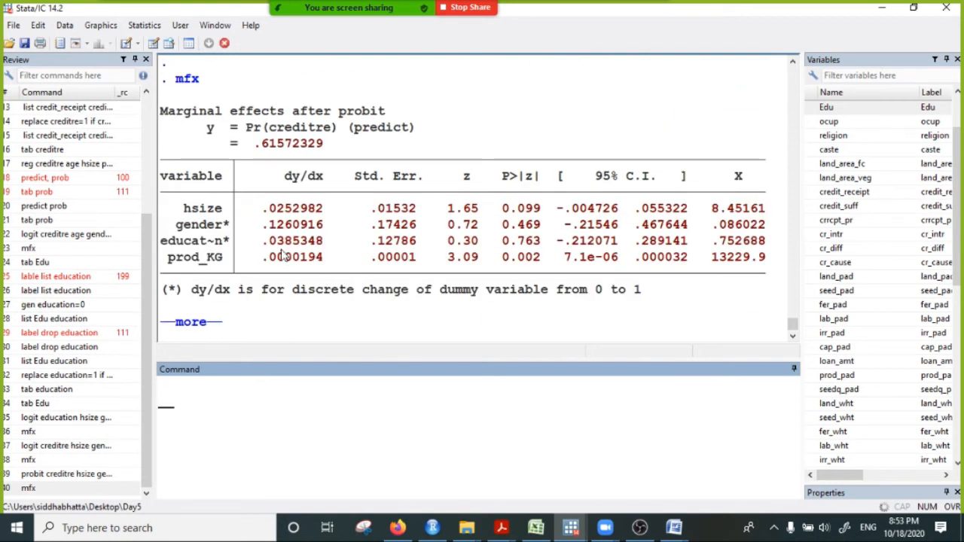
- Compare the prod_KG marginal effect after probit with the one after logit, and check the logit p-values of the other variables
drag(262, 258, 340, 261)
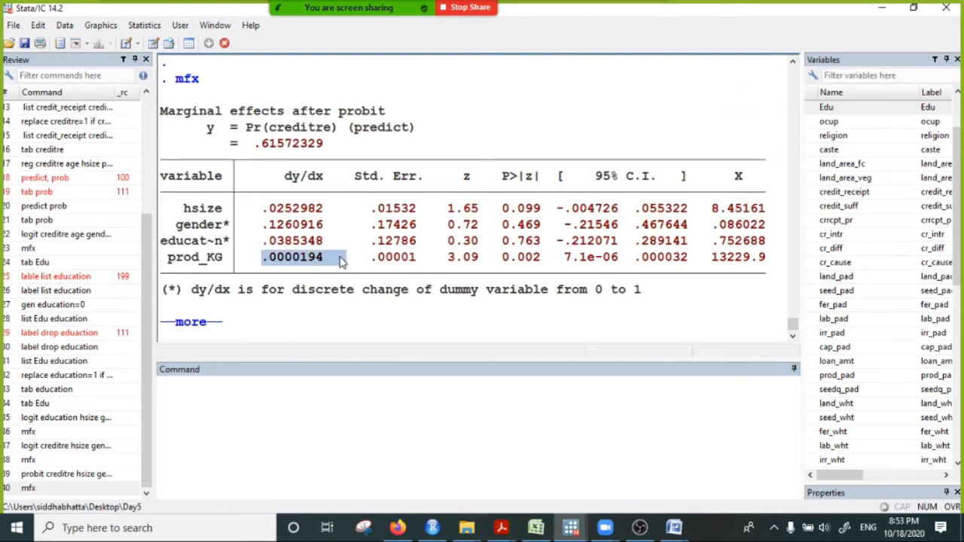
scroll(452, 276, up, 4)
scroll(452, 276, up, 7)
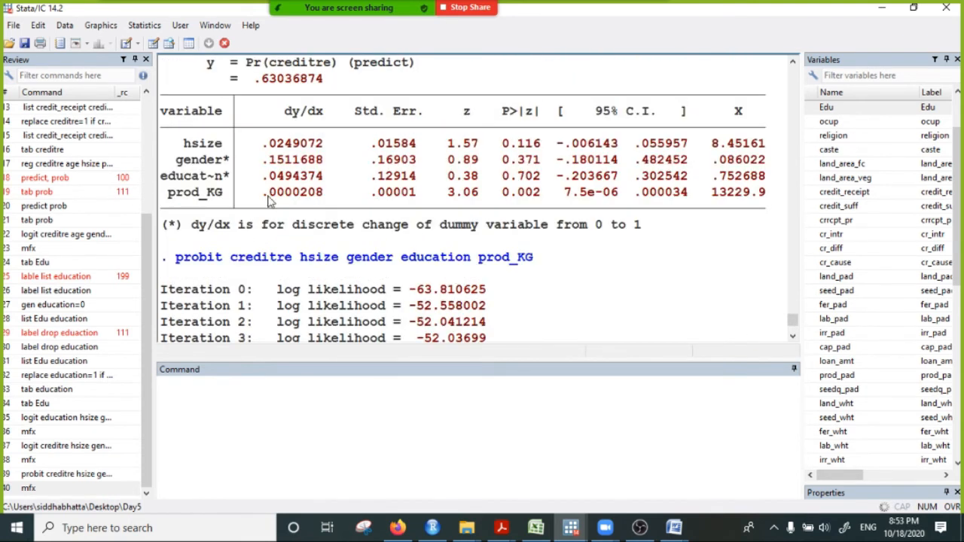
drag(256, 194, 331, 212)
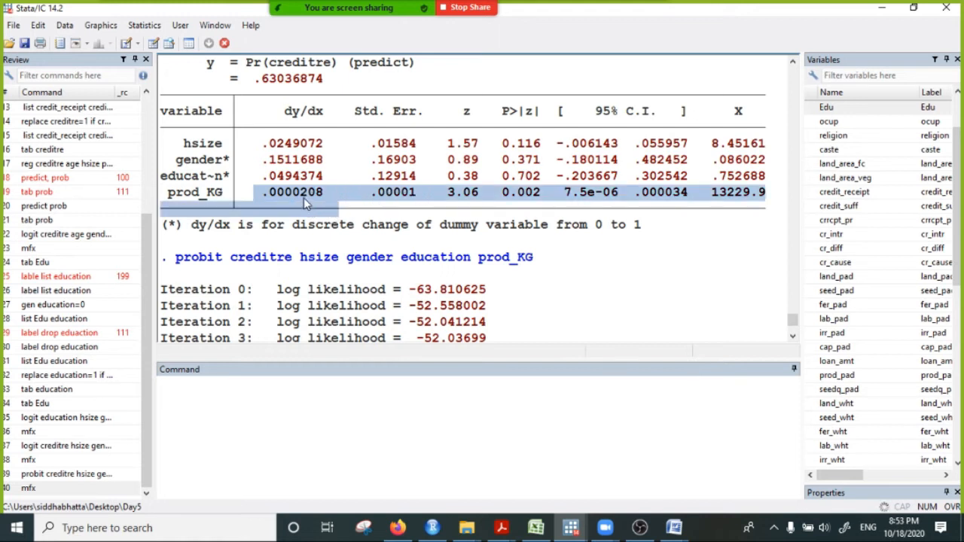
click(305, 195)
drag(488, 124, 541, 176)
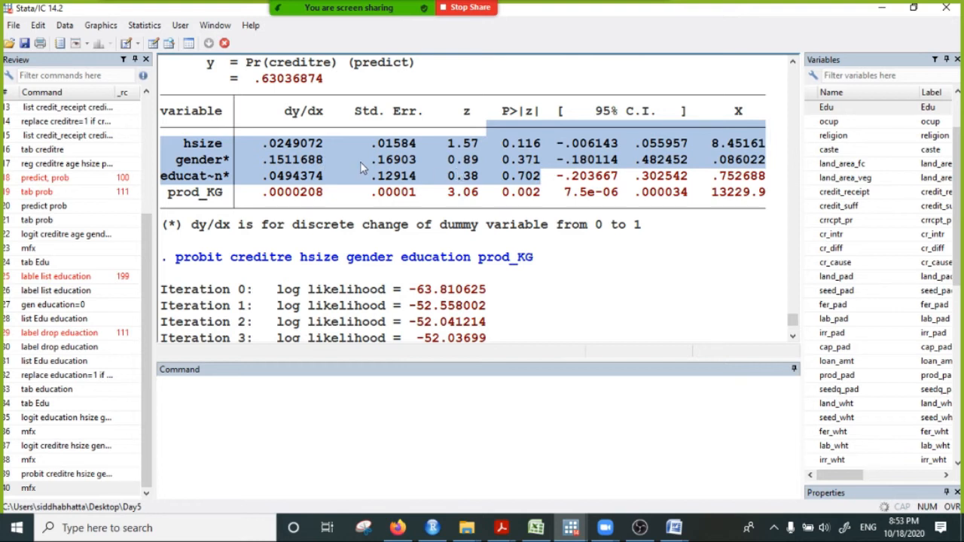
- Compare the hsize marginal effect in the creditre logit mfx table with the one in the probit mfx table
click(264, 156)
drag(261, 143, 299, 150)
scroll(248, 189, up, 2)
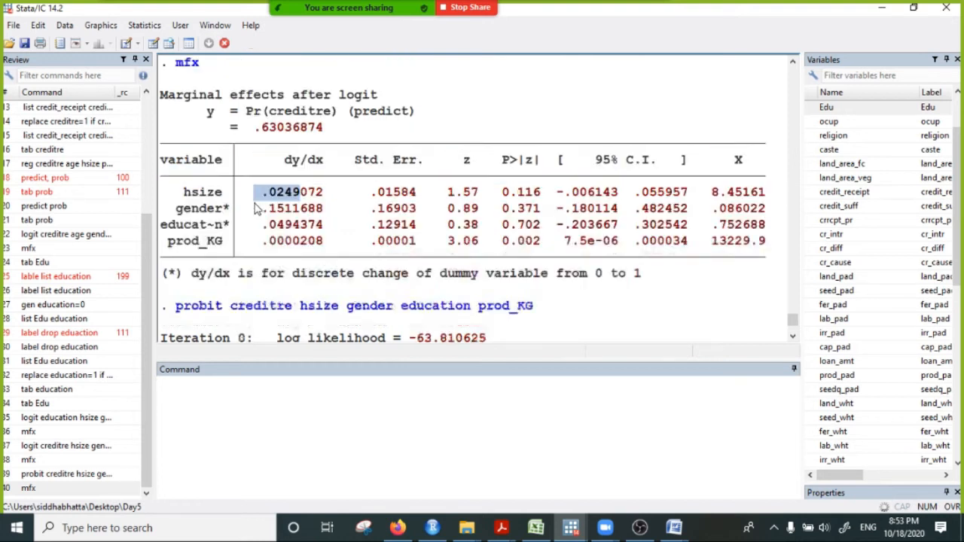
scroll(254, 192, up, 10)
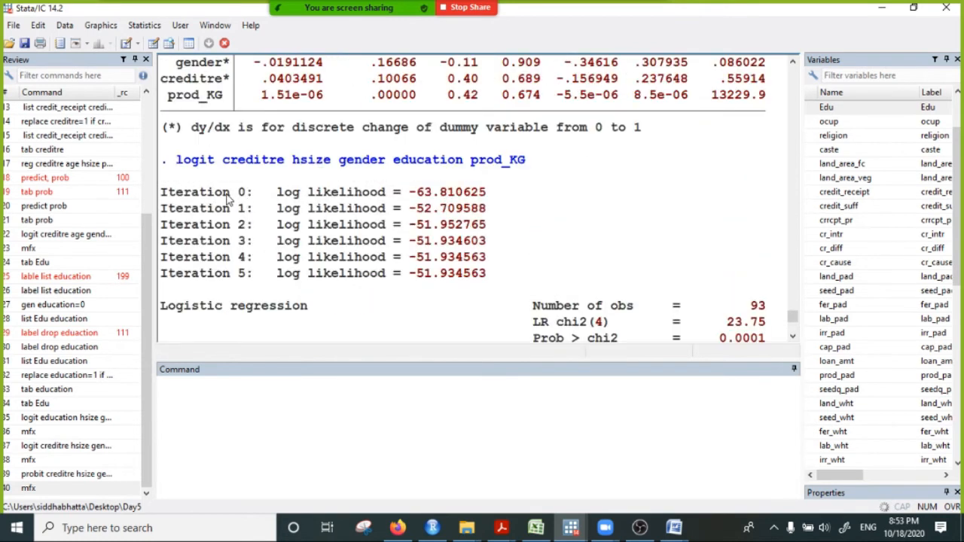
scroll(242, 226, down, 11)
click(306, 210)
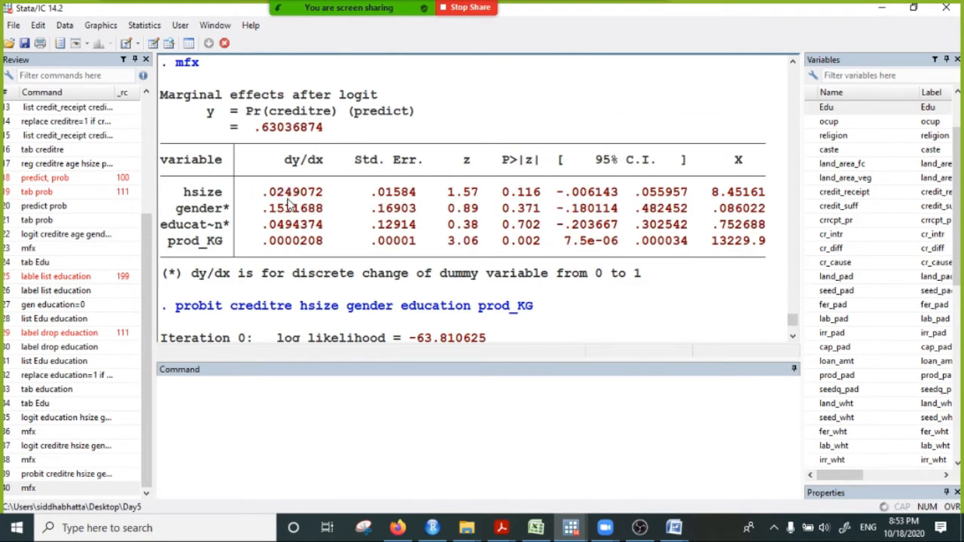
drag(256, 193, 306, 199)
scroll(279, 270, down, 12)
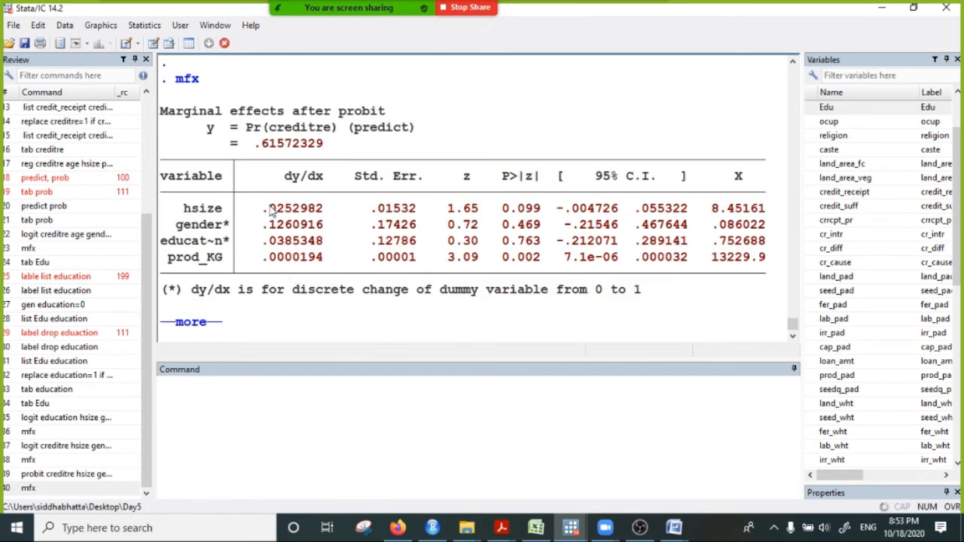
drag(255, 210, 351, 213)
scroll(343, 222, up, 12)
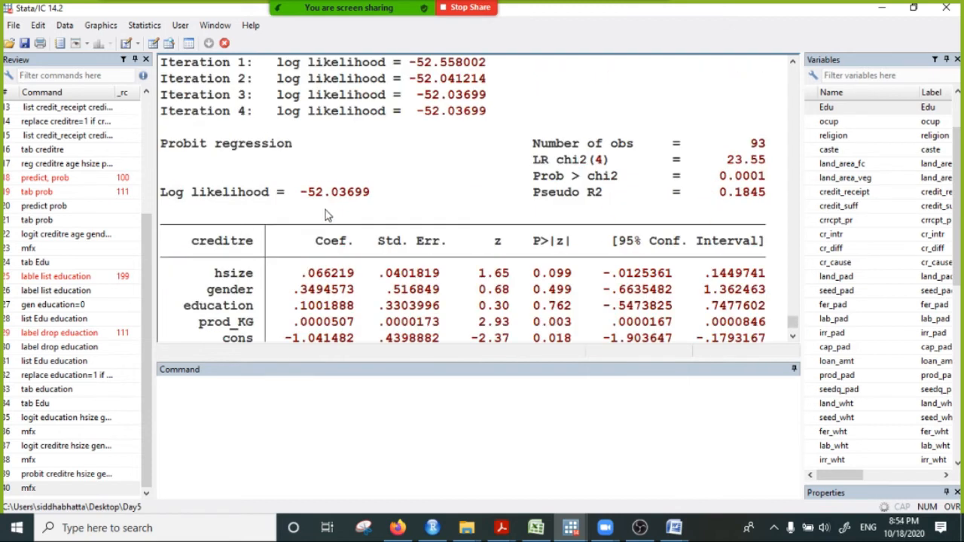
scroll(248, 240, down, 12)
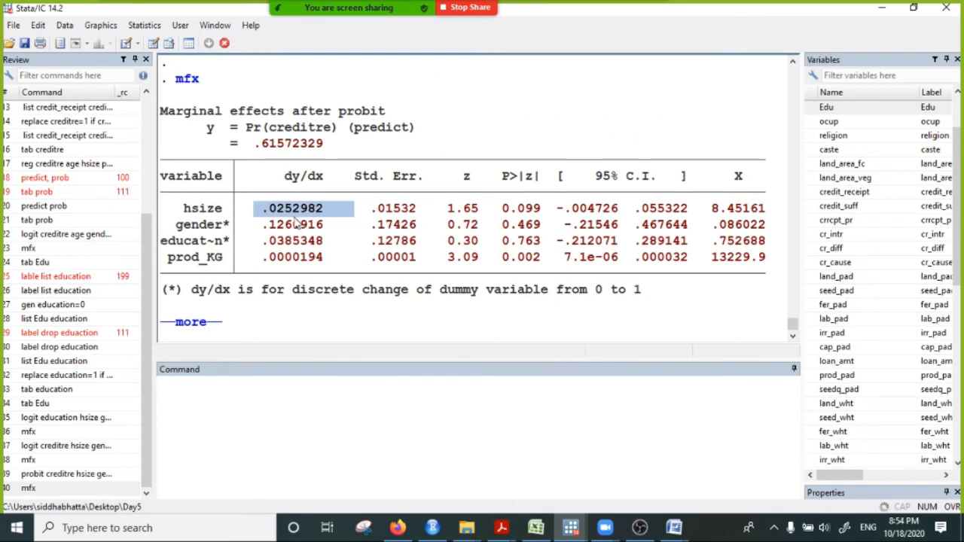
click(251, 217)
drag(250, 216, 300, 216)
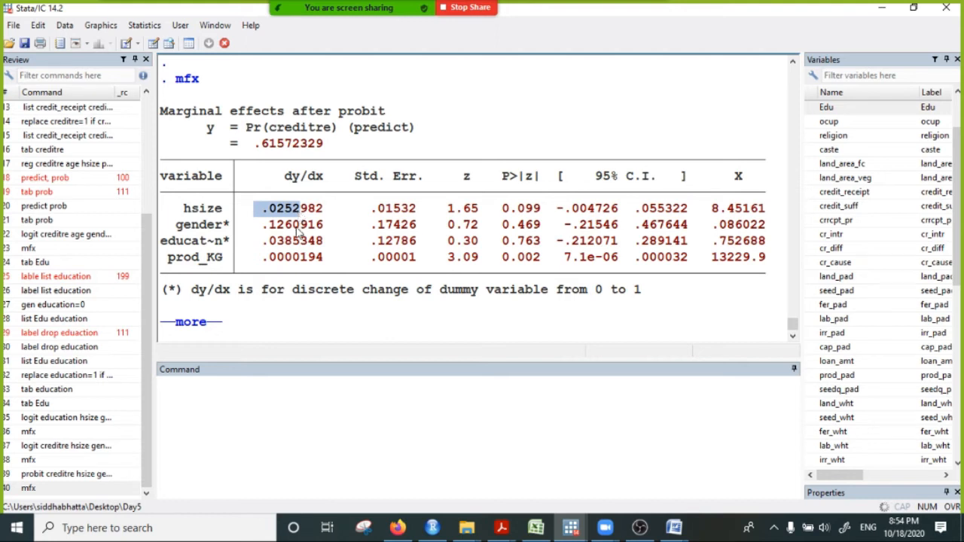
- Compare the gender and education marginal effects between the probit and logit mfx tables for creditre
drag(262, 234, 338, 232)
drag(262, 228, 331, 230)
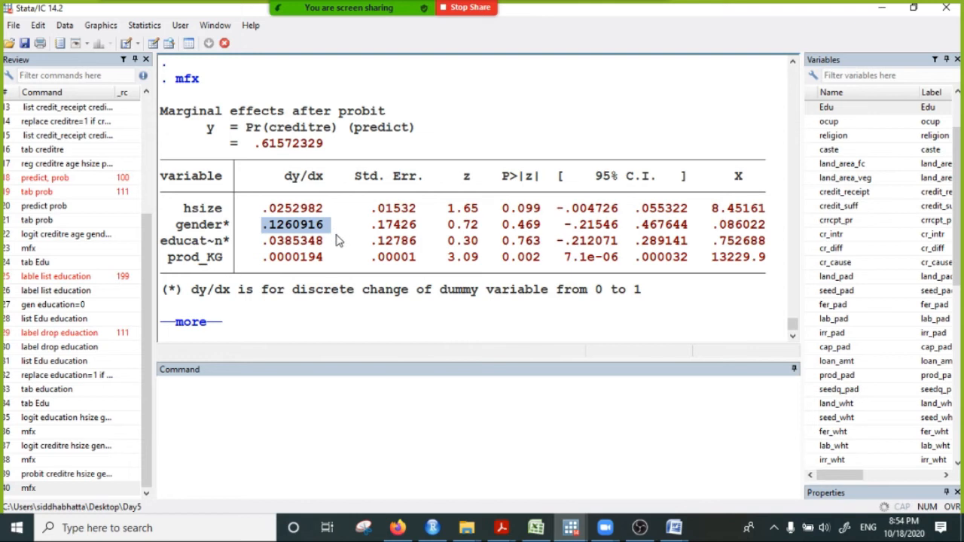
scroll(337, 239, up, 12)
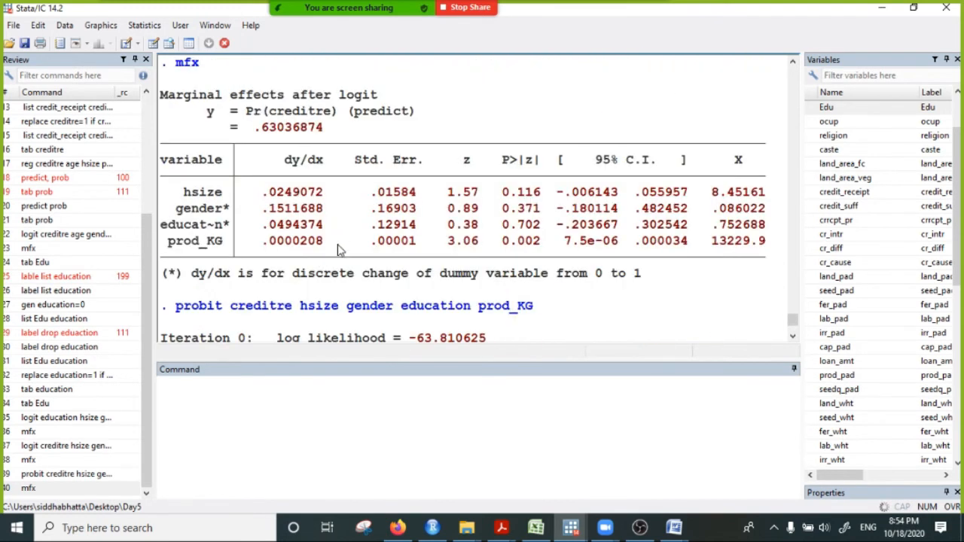
drag(255, 211, 312, 218)
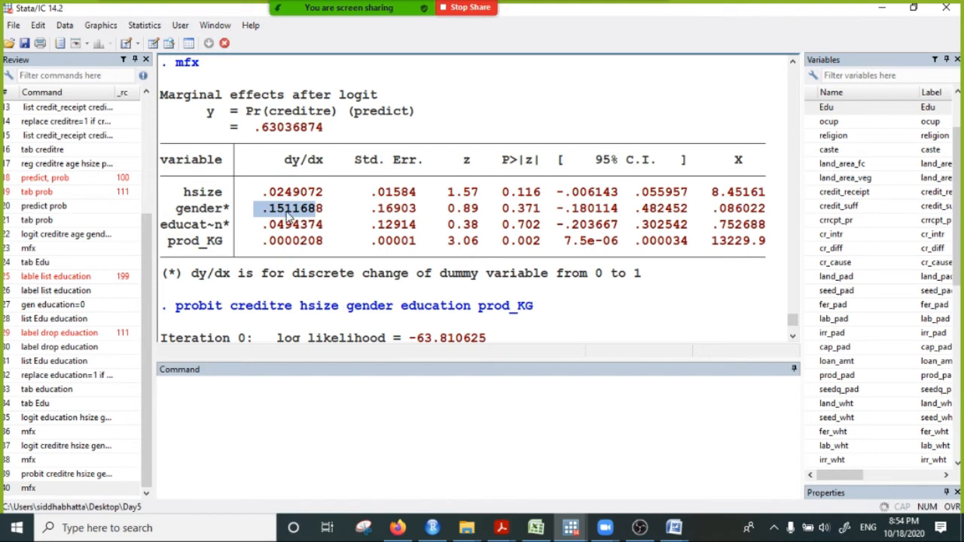
click(200, 229)
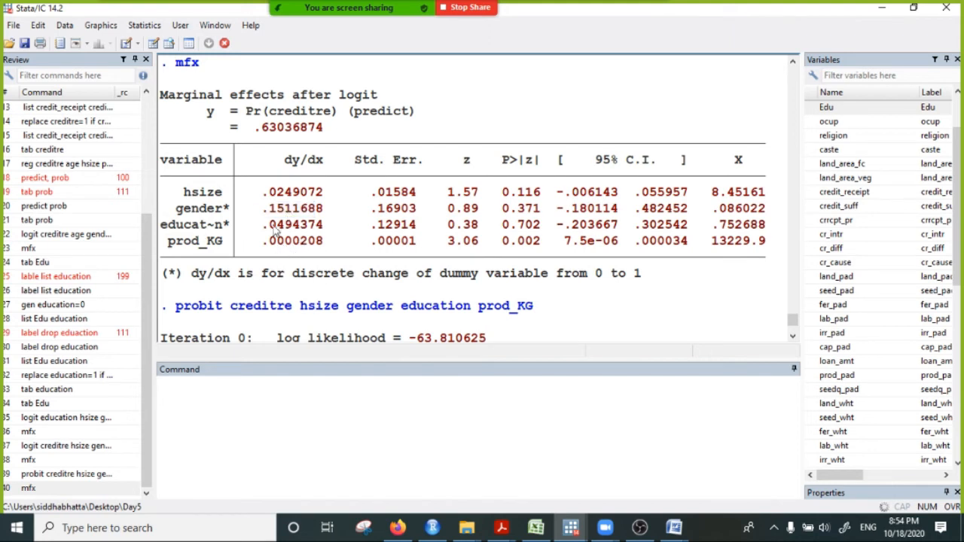
drag(265, 230, 325, 229)
scroll(326, 308, down, 10)
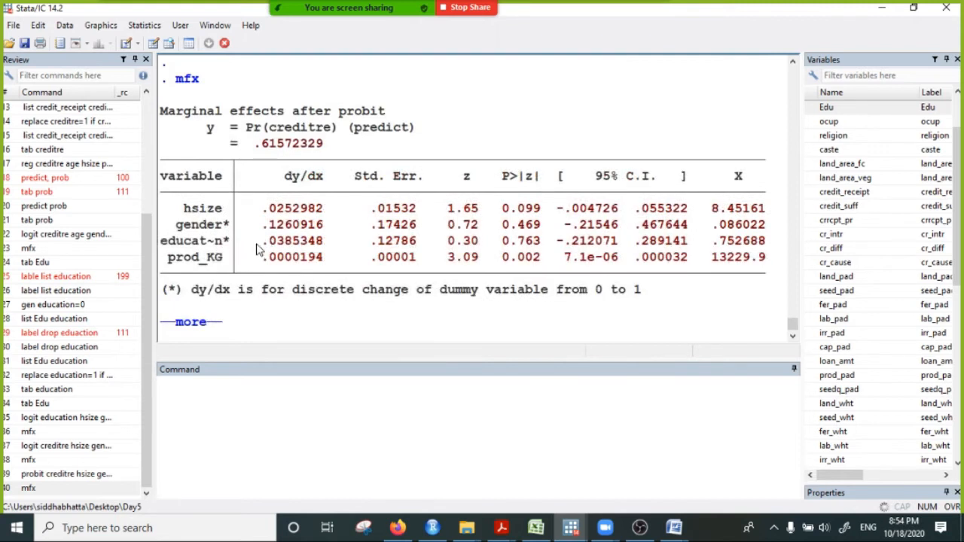
drag(256, 241, 339, 250)
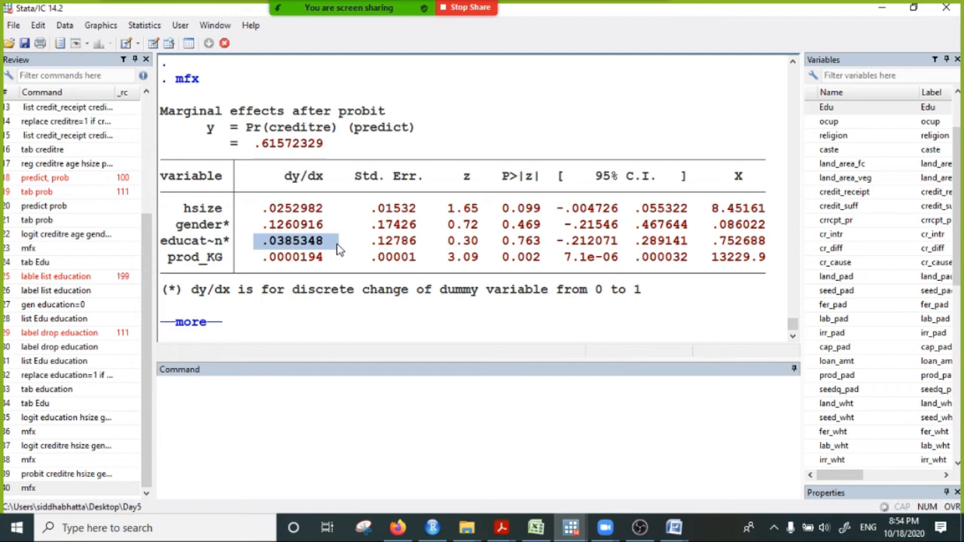
- Recheck the prod_KG dy/dx value in the probit mfx table against the logit mfx table and return to the end of the output
click(266, 260)
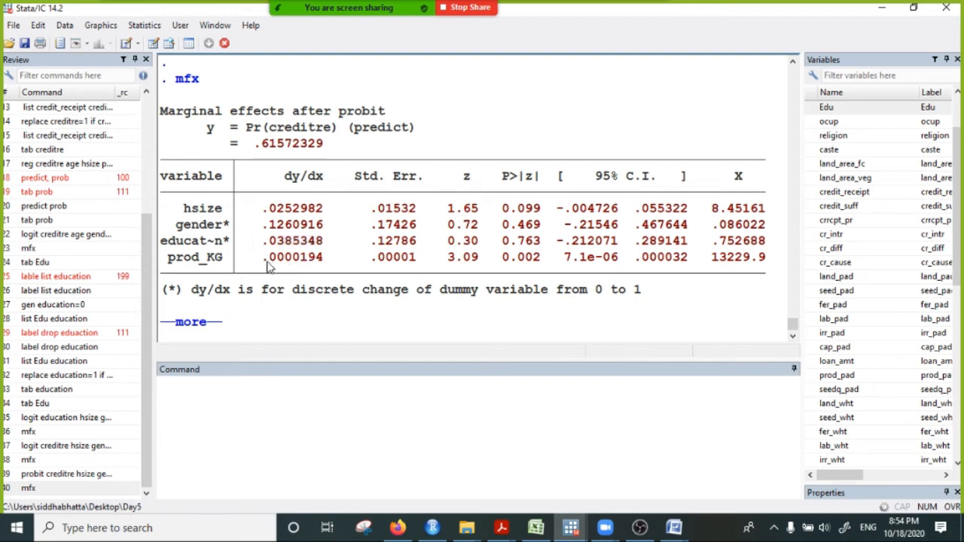
drag(258, 261, 329, 263)
scroll(329, 264, up, 8)
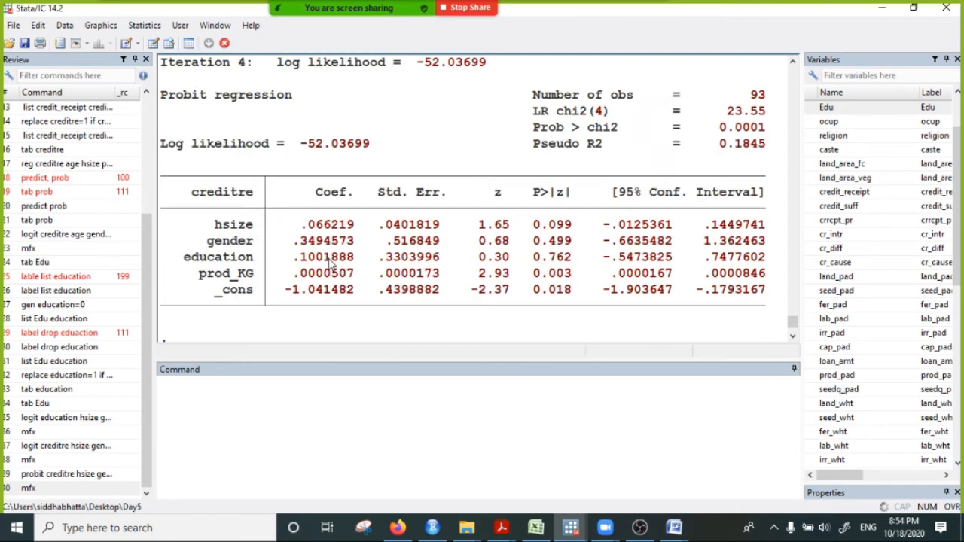
scroll(323, 252, down, 4)
scroll(317, 241, up, 2)
scroll(317, 241, up, 6)
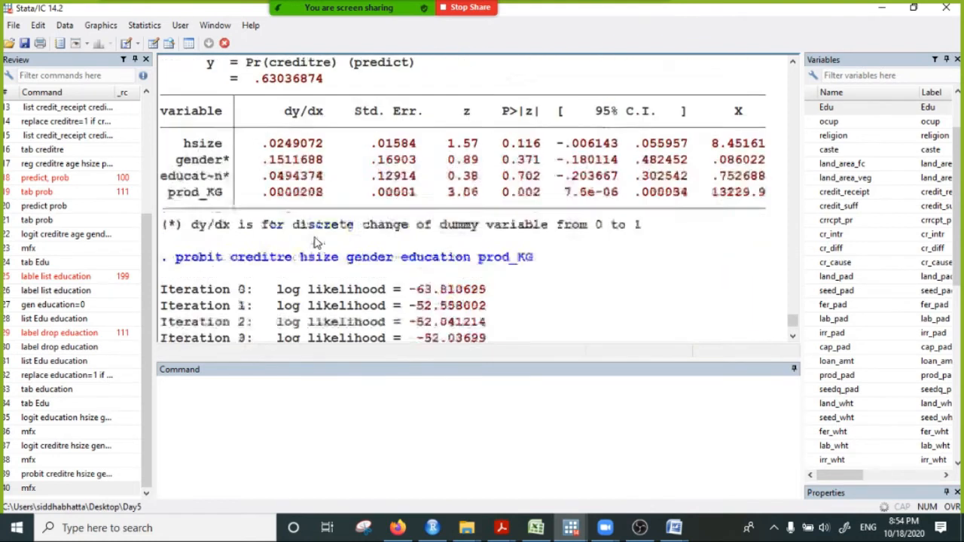
drag(300, 247, 368, 242)
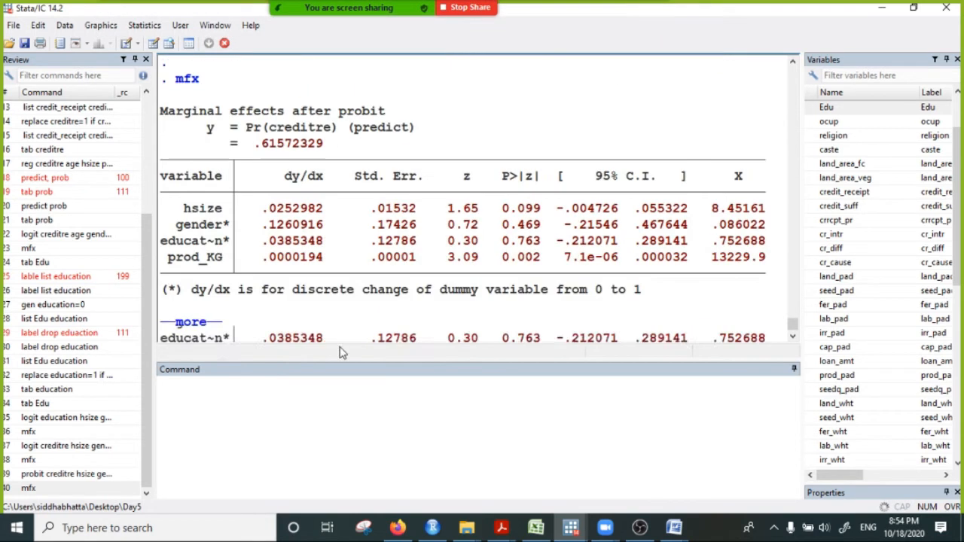
click(304, 424)
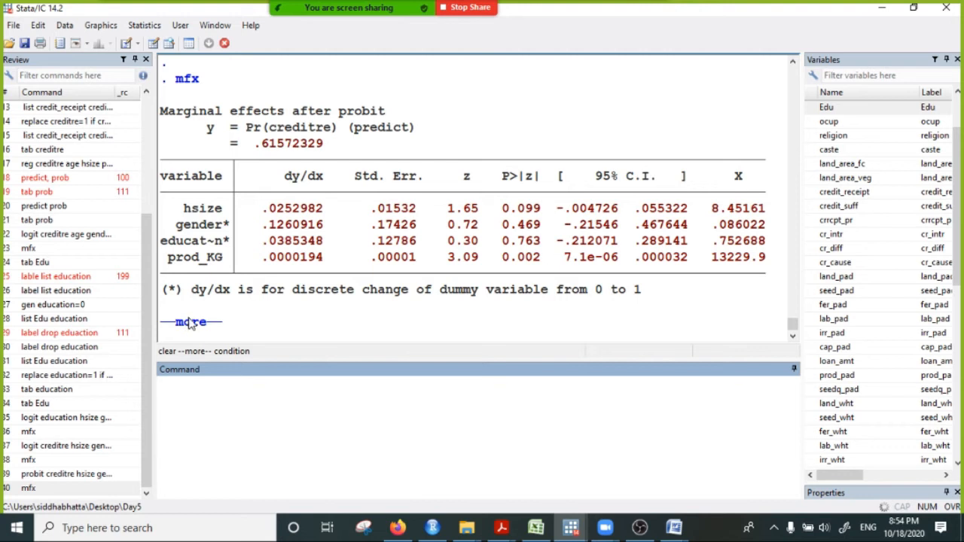
- Clear the paused output and try to estimate a logit model of gender on hhsize
click(192, 322)
click(253, 414)
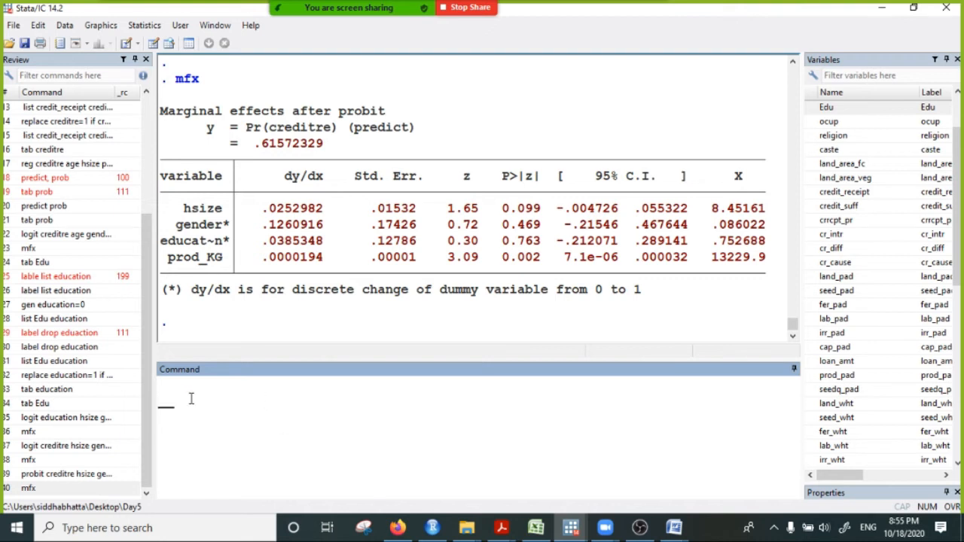
text(gender)
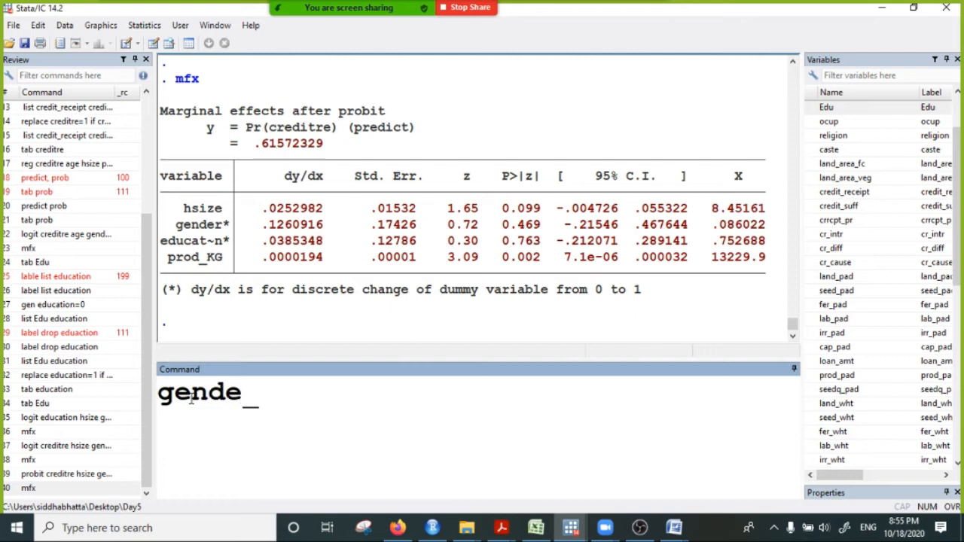
key(BackSpace)
key(BackSpace)
key(BackSpace)
key(BackSpace)
key(BackSpace)
key(BackSpace)
text(logit )
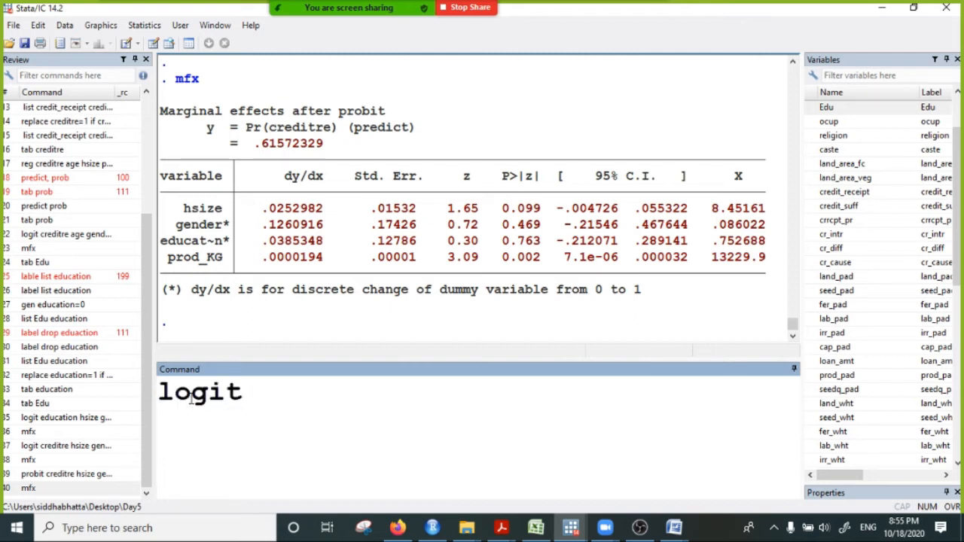
text(gender )
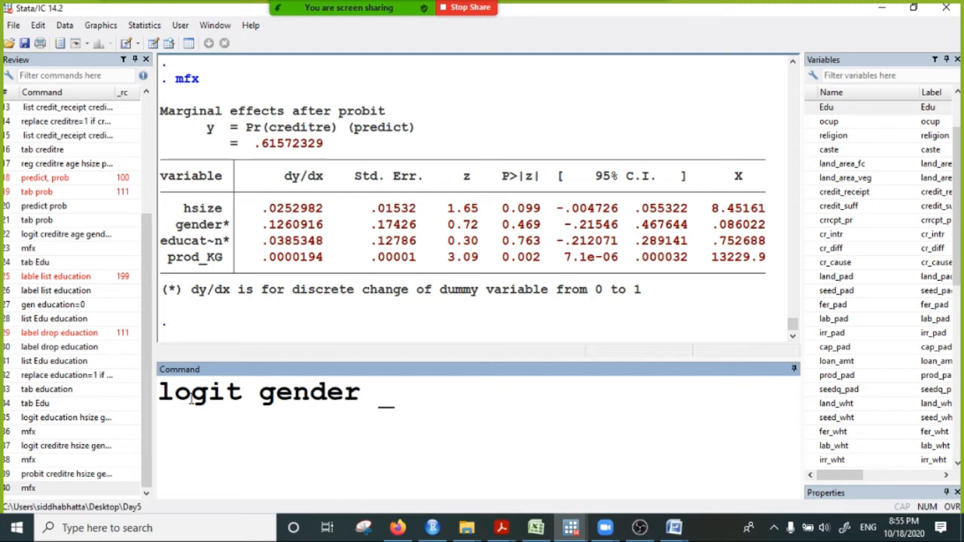
text(hhsize)
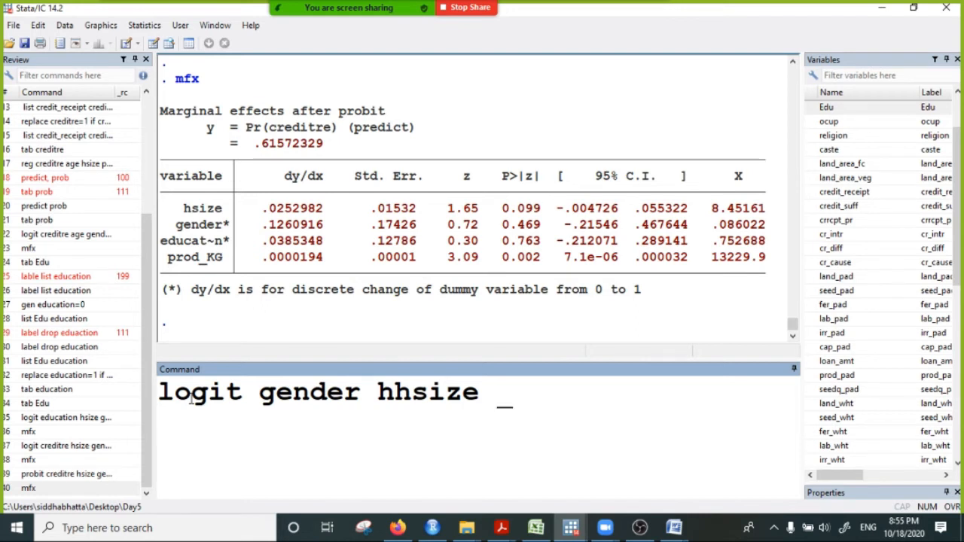
key(Return)
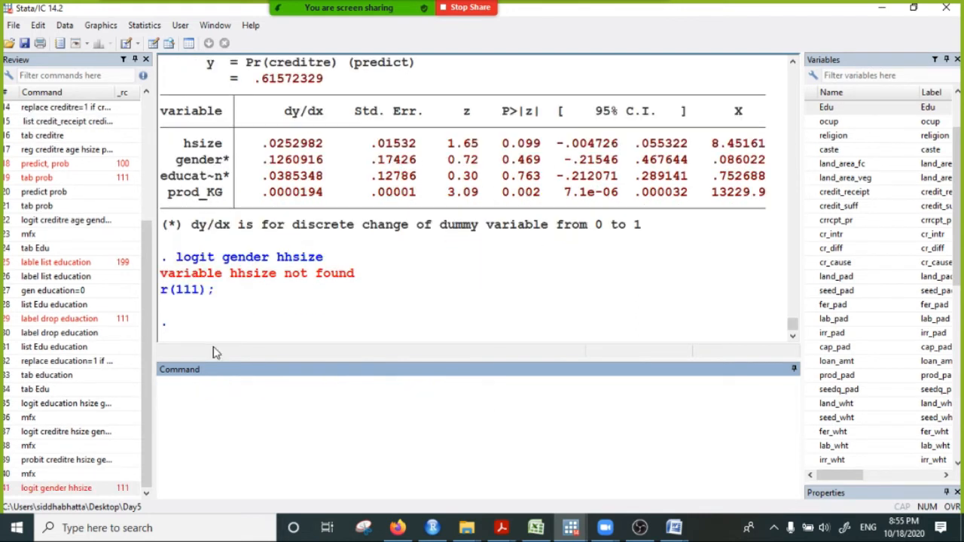
- Reuse the failed logit command with the predictor corrected to hsize, run it and display the full regression output
drag(170, 258, 322, 259)
right_click(299, 252)
click(334, 261)
click(201, 393)
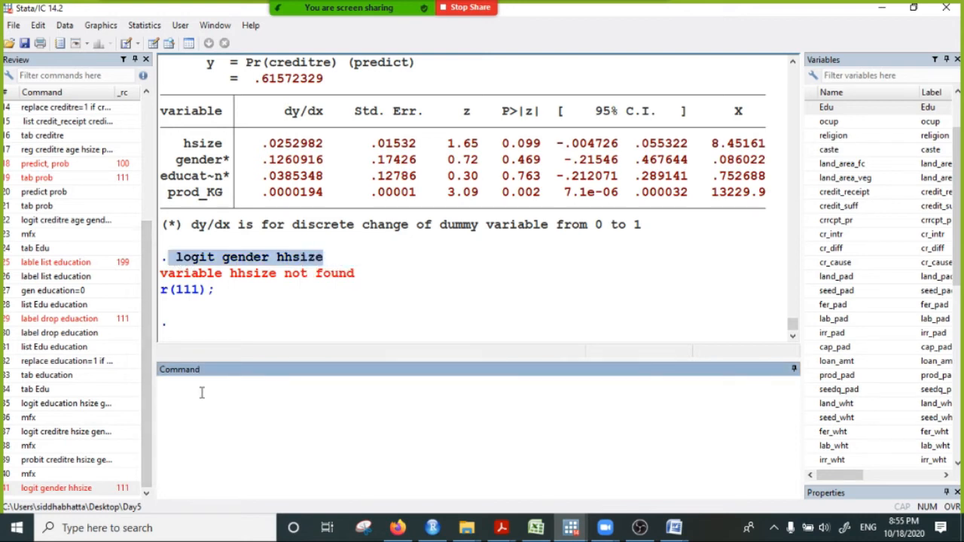
key(ctrl+v)
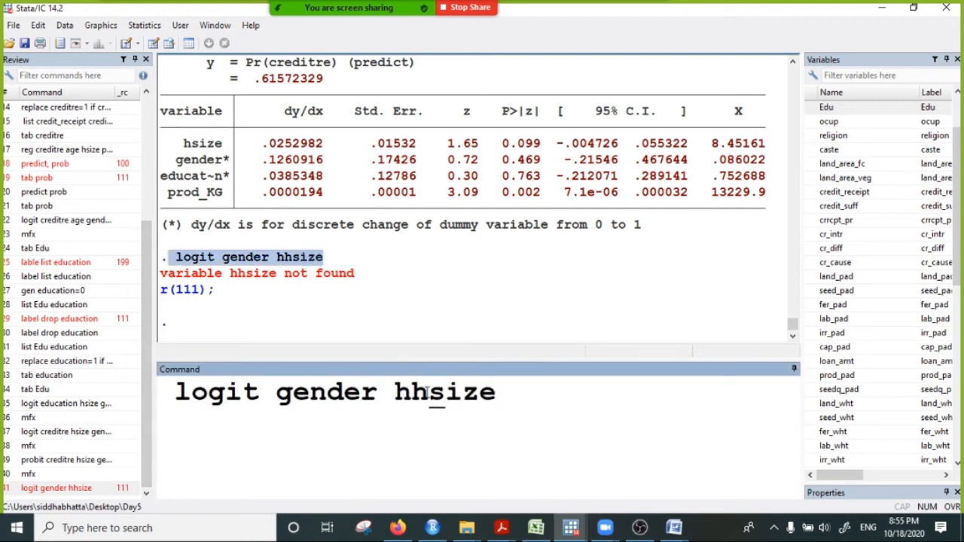
key(BackSpace)
click(500, 394)
key(Return)
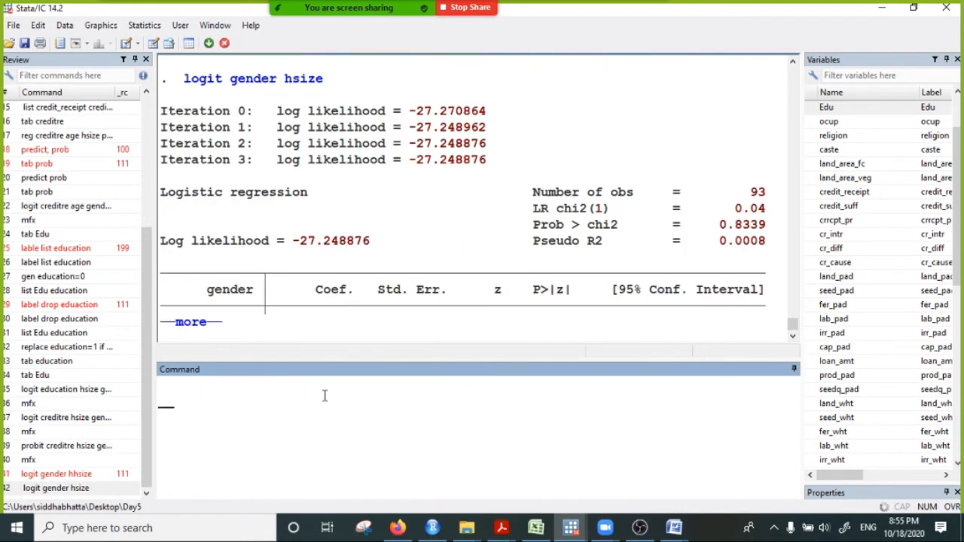
click(193, 326)
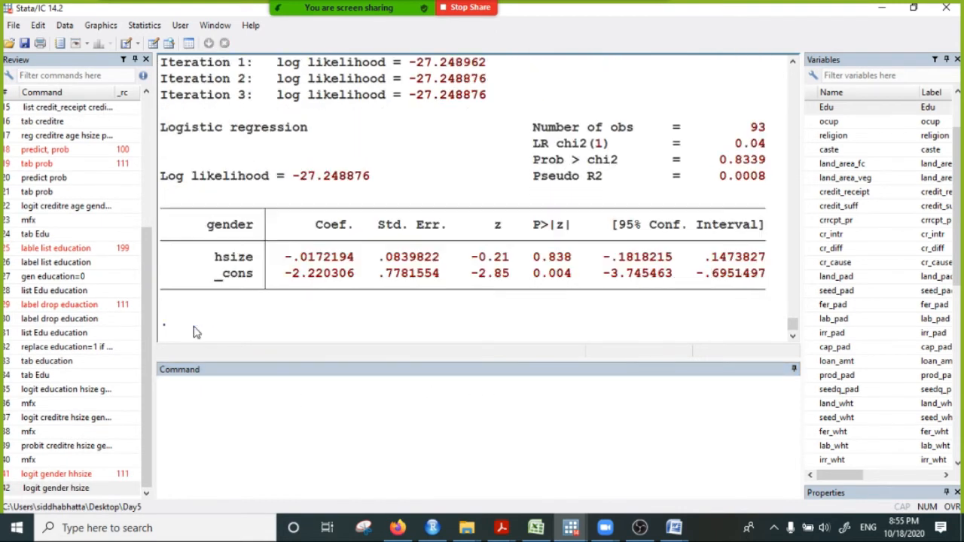
- Compute the marginal effects of the gender logit model with mfx
click(193, 400)
text(mfx)
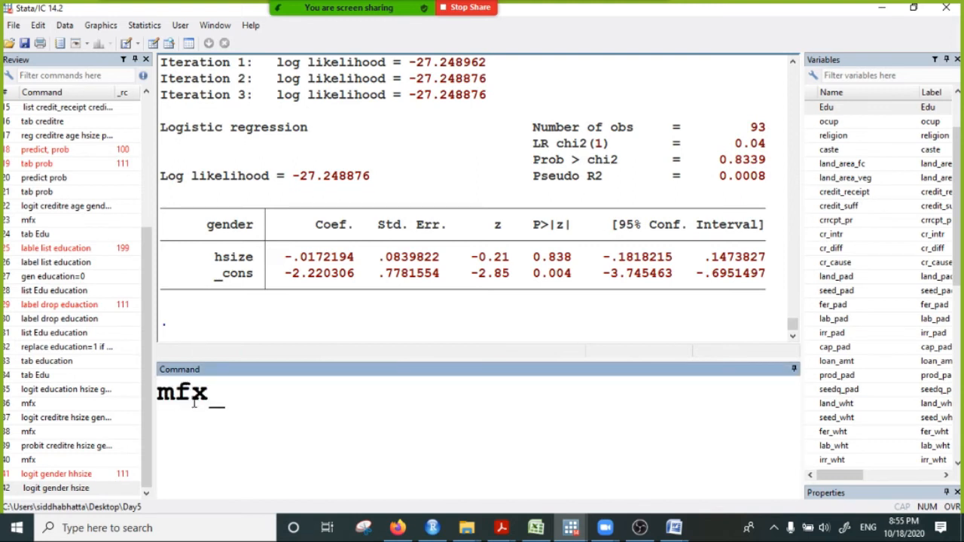
key(Return)
click(282, 275)
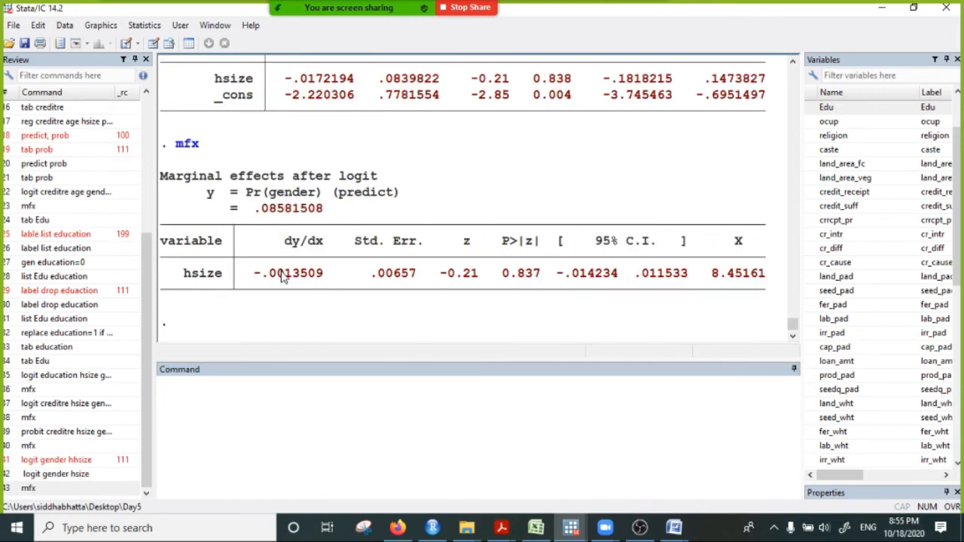
- Examine the hsize dy/dx value in the gender logit mfx table and review the logit command behind it
drag(183, 273, 249, 288)
click(206, 287)
drag(186, 273, 306, 277)
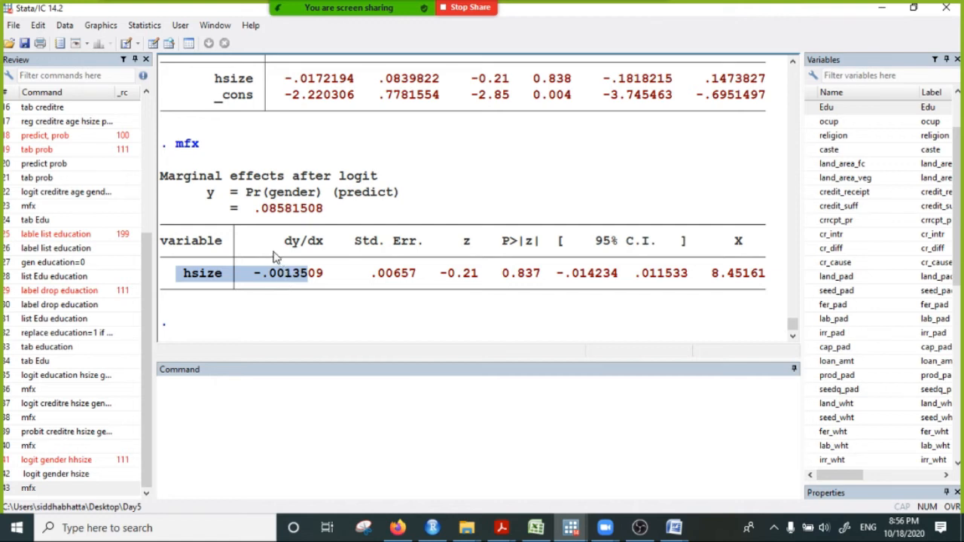
scroll(268, 258, up, 6)
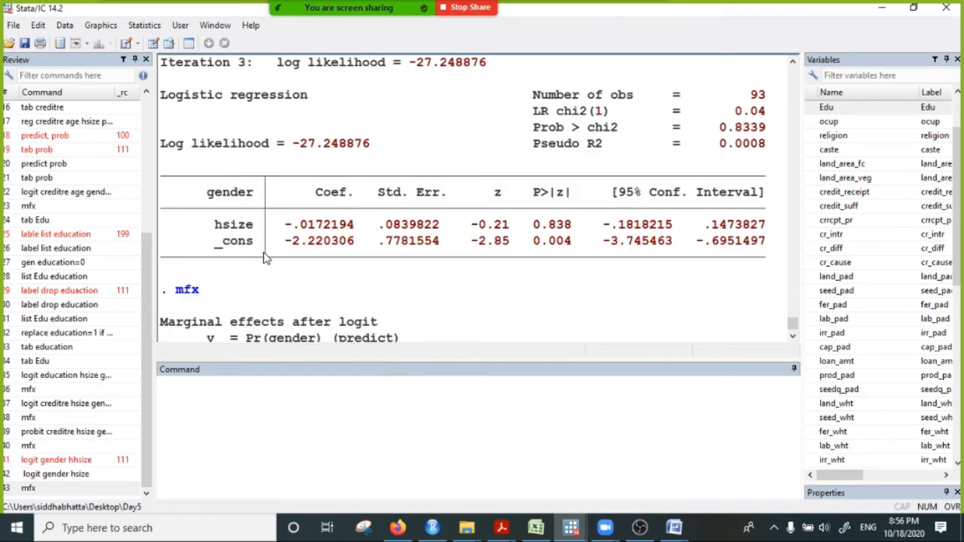
click(192, 399)
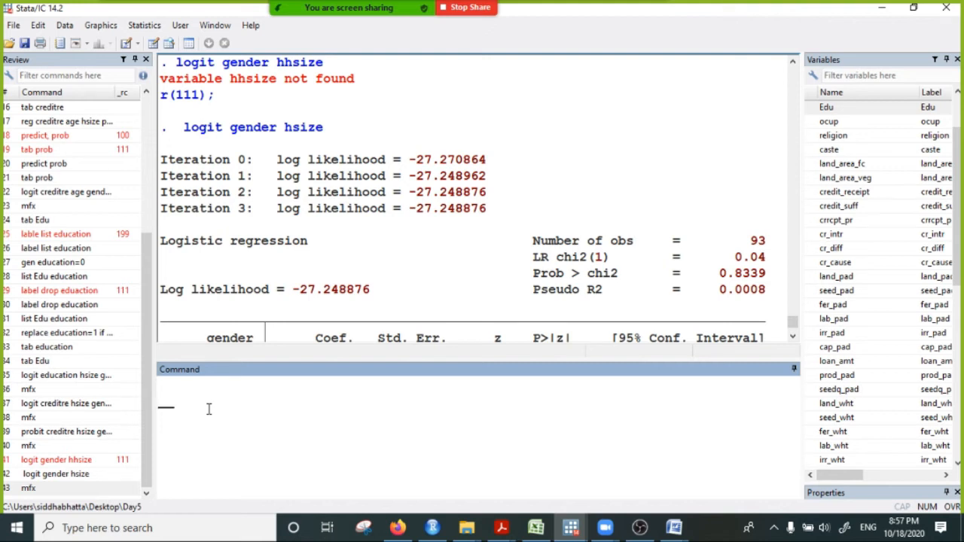
- Review the prod_KG coefficient and p-value in the creditre probit regression table
scroll(307, 241, up, 10)
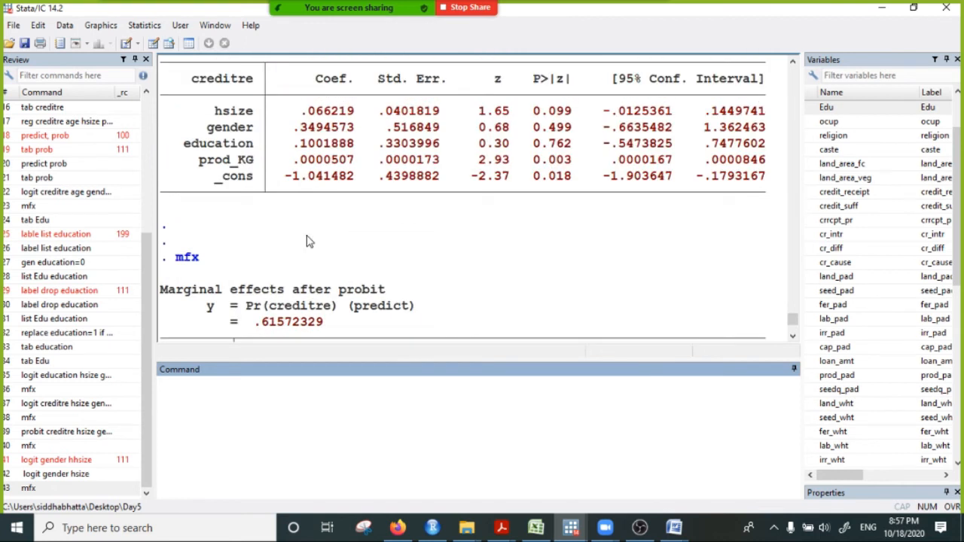
scroll(307, 241, up, 1)
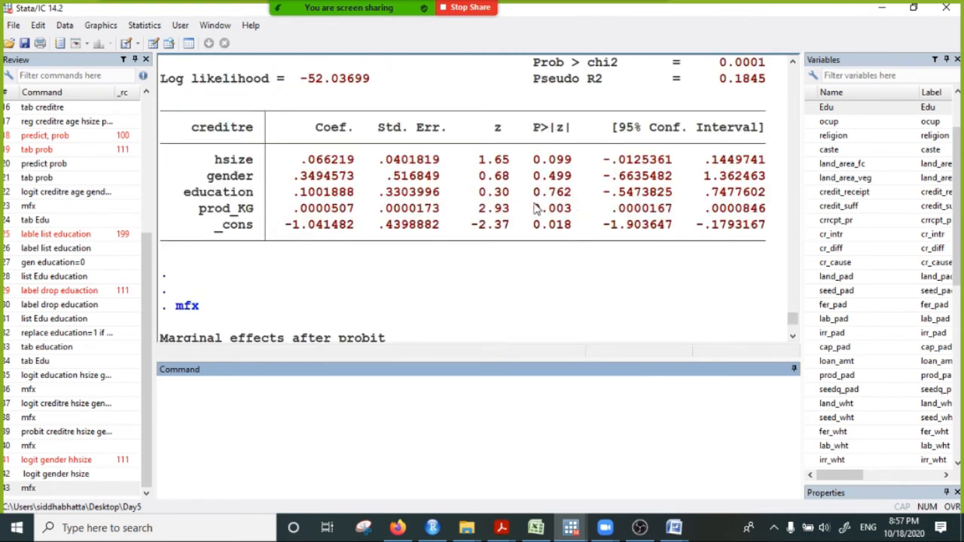
drag(534, 210, 616, 209)
drag(278, 211, 406, 215)
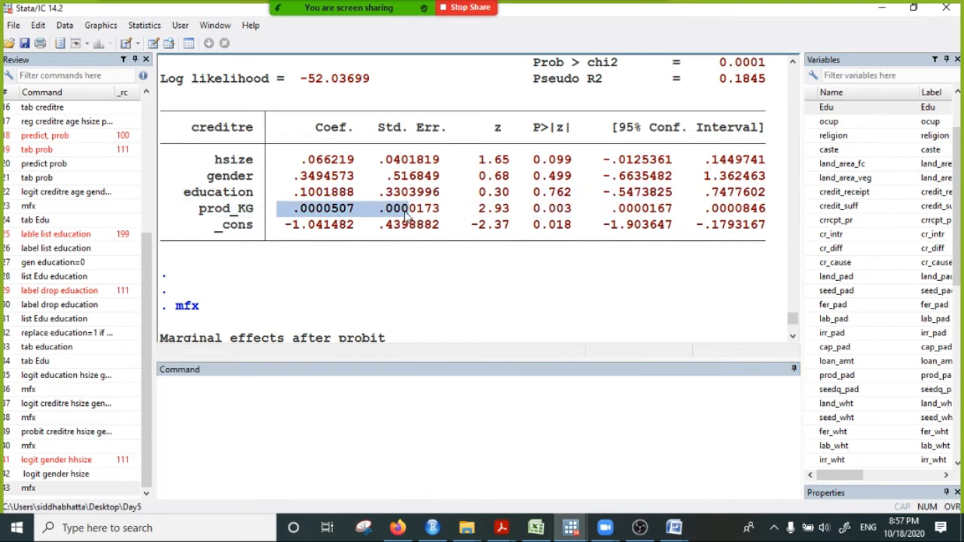
- Highlight the mfx command that follows the creditre probit regression and bring its marginal effects table into view
scroll(407, 219, down, 2)
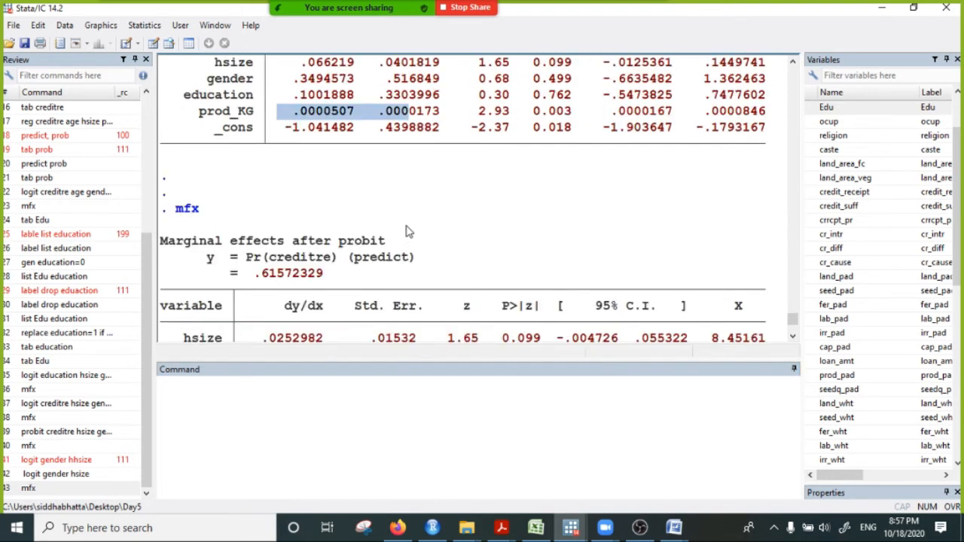
click(179, 211)
double_click(179, 210)
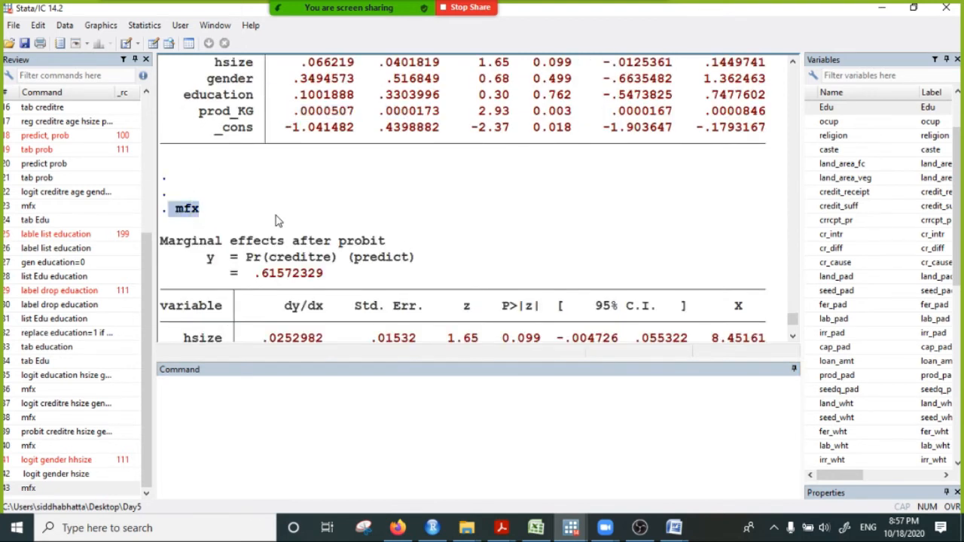
click(228, 210)
drag(225, 207, 174, 204)
scroll(181, 203, up, 4)
scroll(188, 181, down, 5)
click(176, 164)
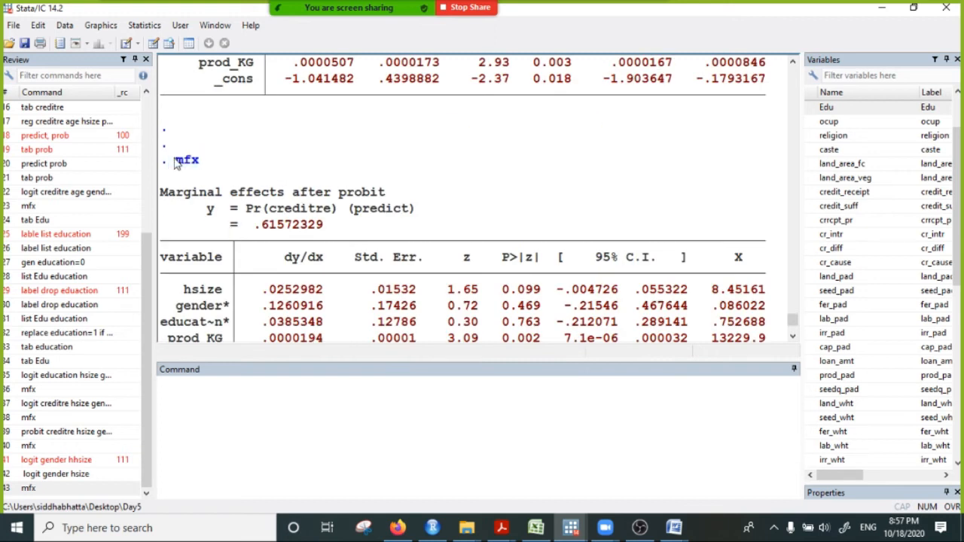
double_click(177, 164)
scroll(254, 241, down, 2)
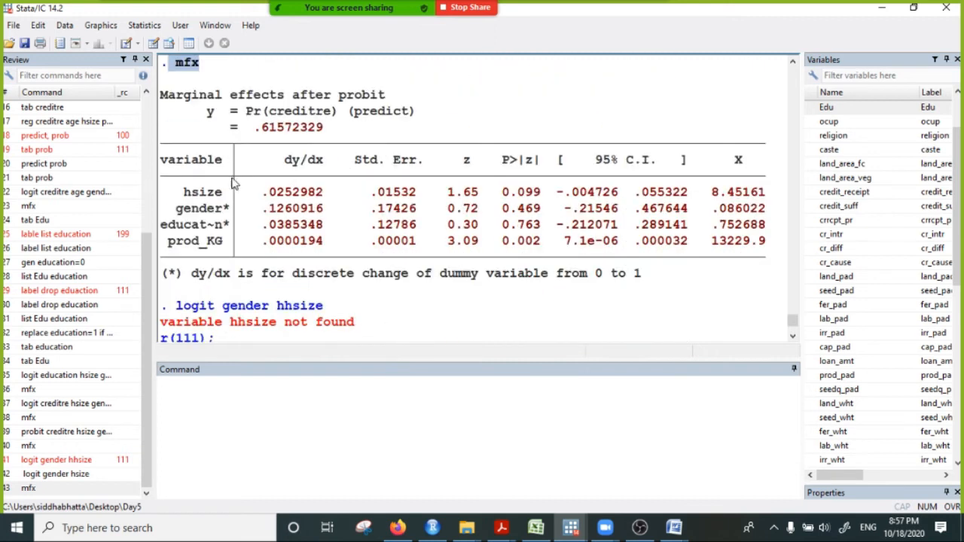
- Examine the prod_KG p-value and dy/dx in the probit marginal effects table
drag(216, 197, 530, 242)
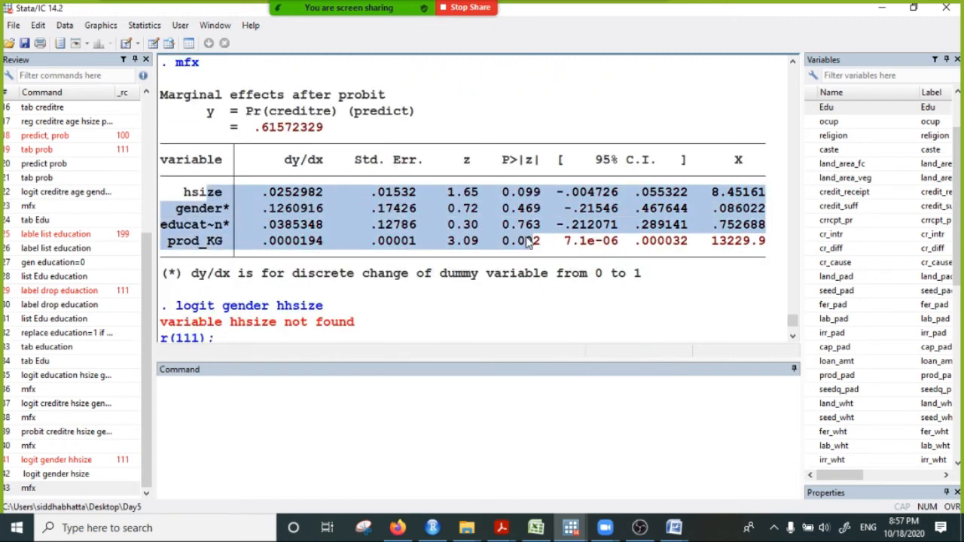
click(469, 234)
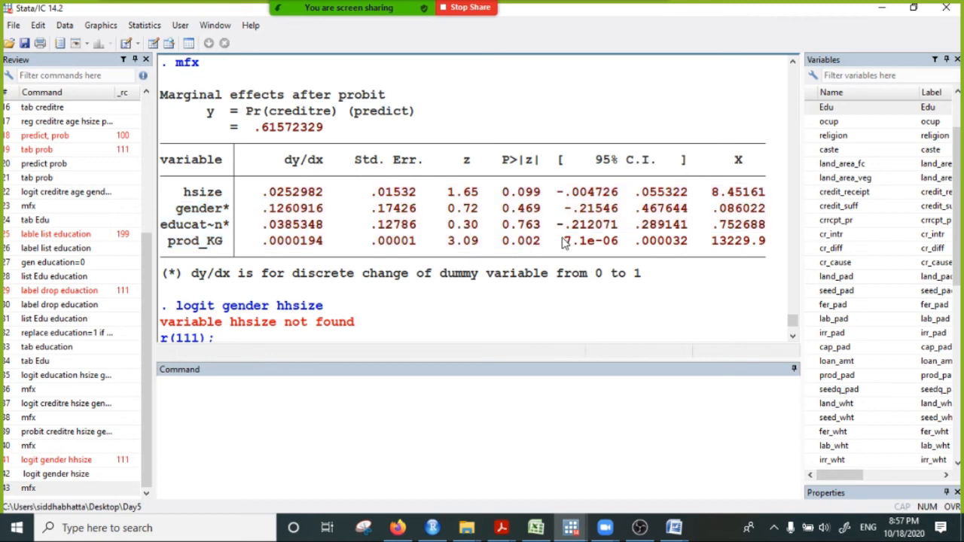
drag(558, 249, 479, 242)
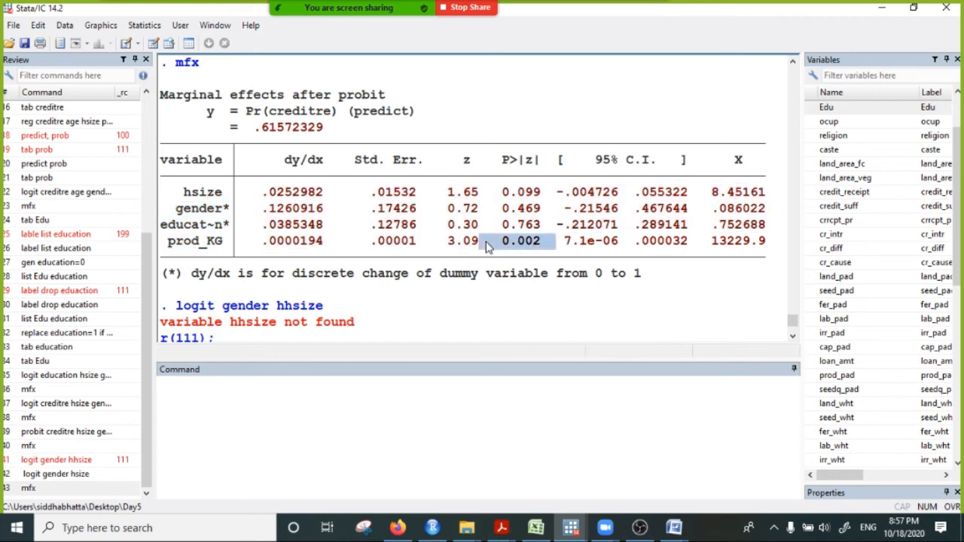
drag(329, 246, 256, 249)
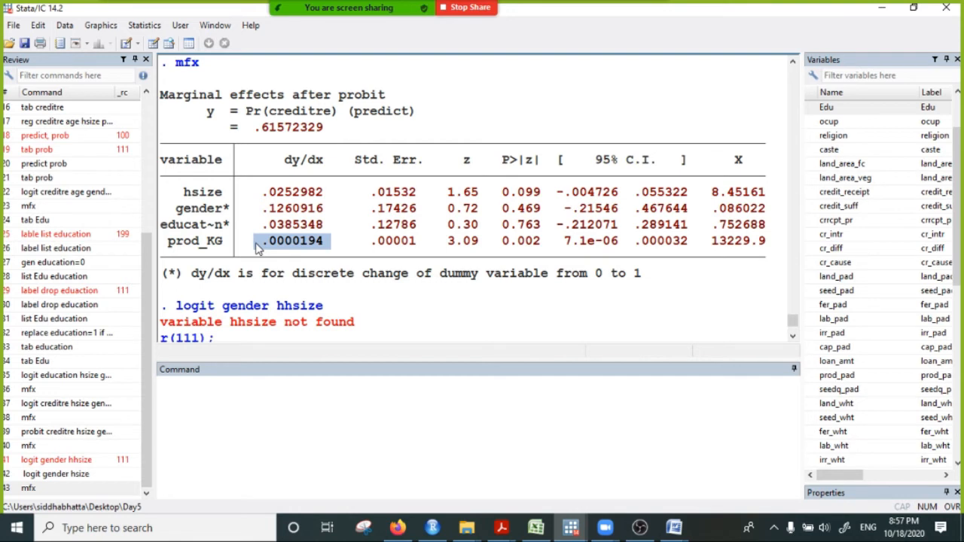
- Compare the dy/dx values of gender, hsize and education with prod_KG's dy/dx and p-value in the probit mfx table
drag(259, 207, 332, 211)
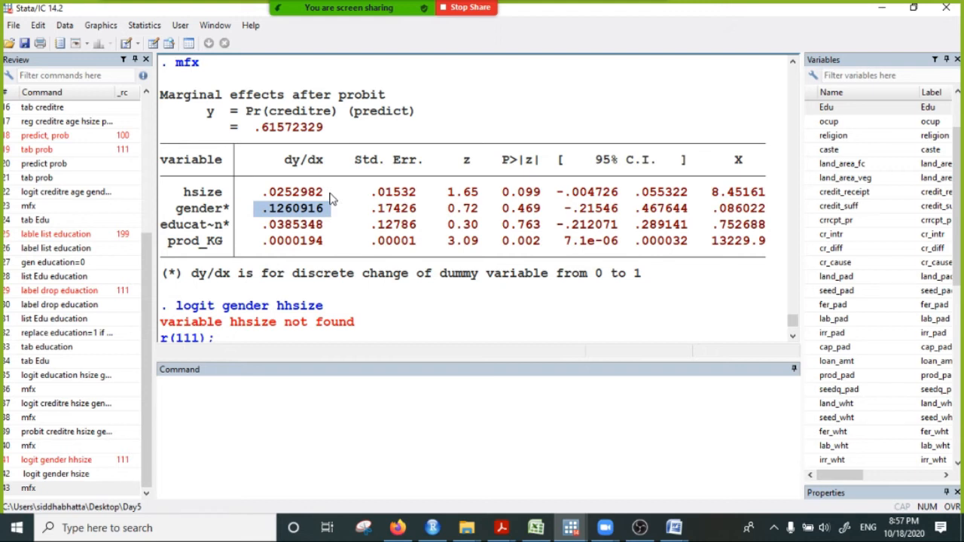
drag(262, 190, 329, 214)
drag(264, 225, 345, 232)
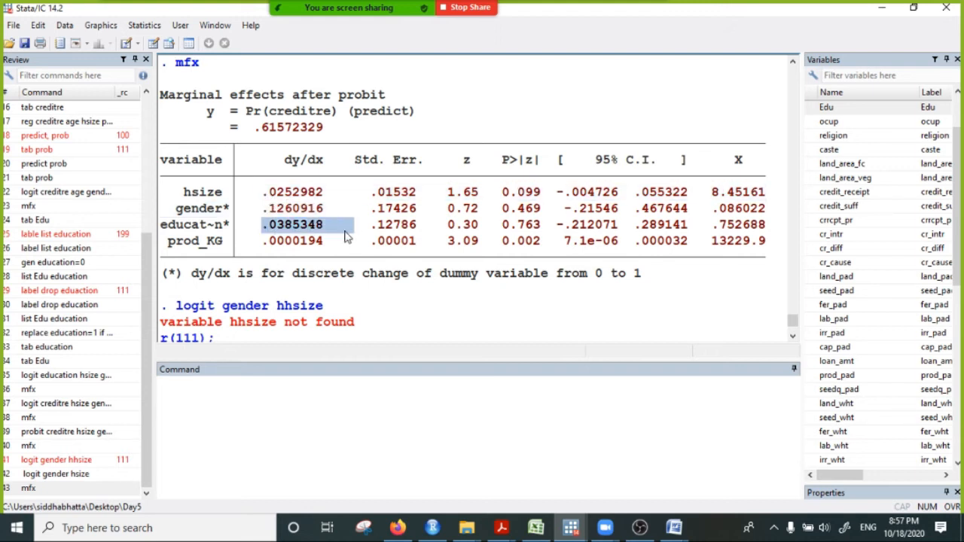
drag(263, 242, 352, 257)
click(519, 239)
drag(494, 241, 551, 242)
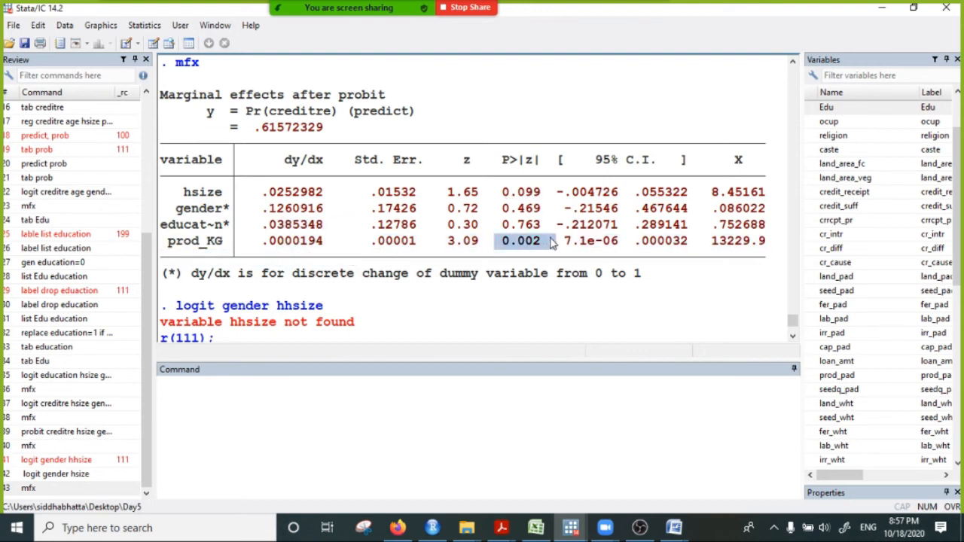
drag(334, 243, 265, 247)
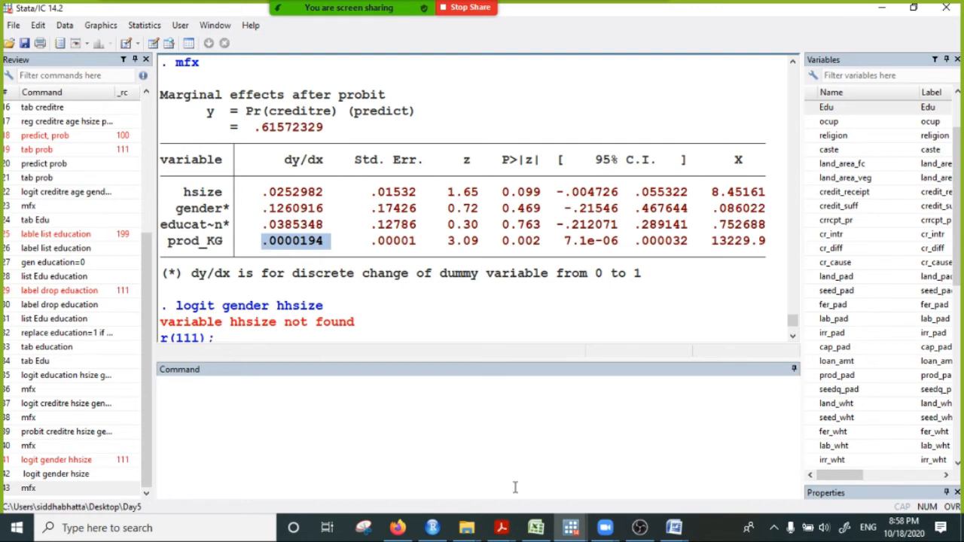
- Open the Zoom meeting chat and move its window clear of the dy/dx and p-value columns
click(642, 29)
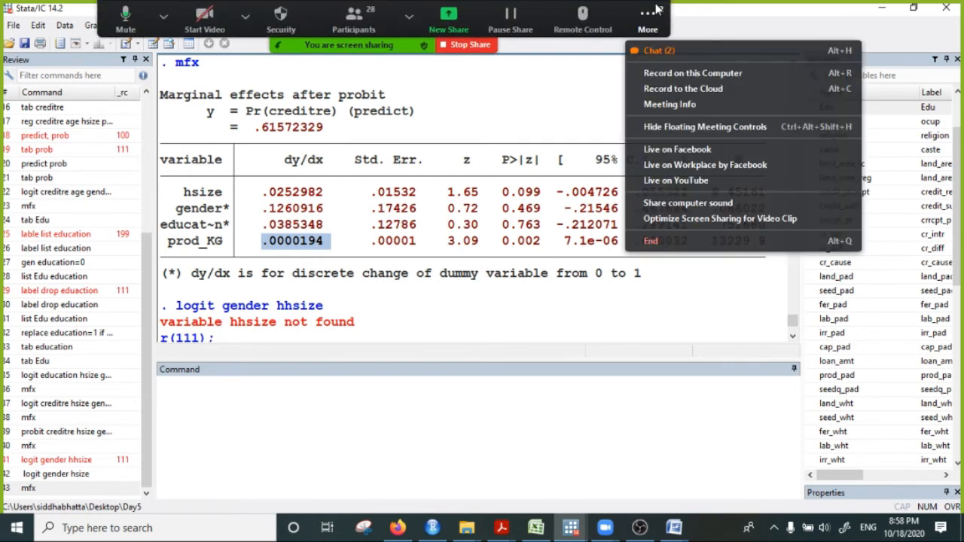
click(656, 48)
drag(644, 135, 827, 104)
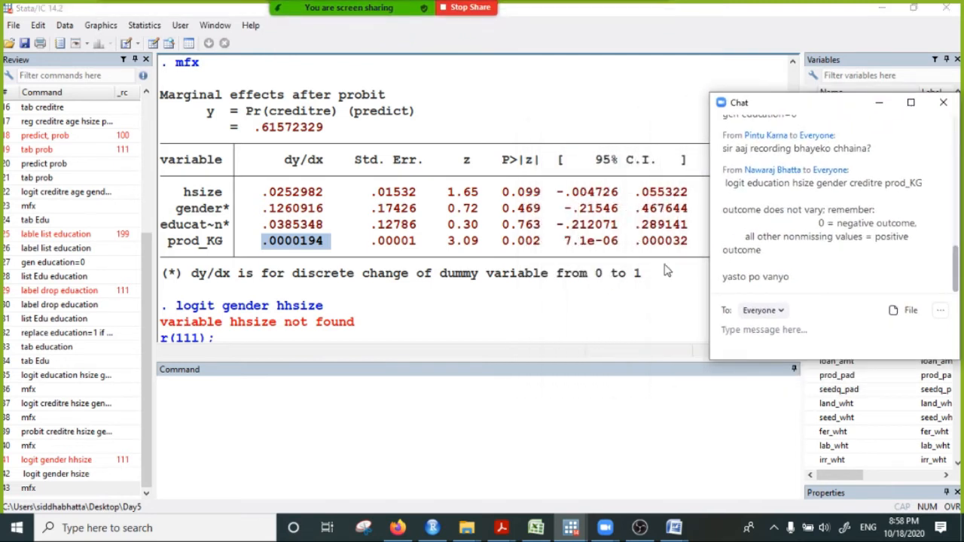
- Write the note "prob 0.01 prob 10 percent" on Stata's command line to illustrate significance levels and clear it without running it
click(535, 397)
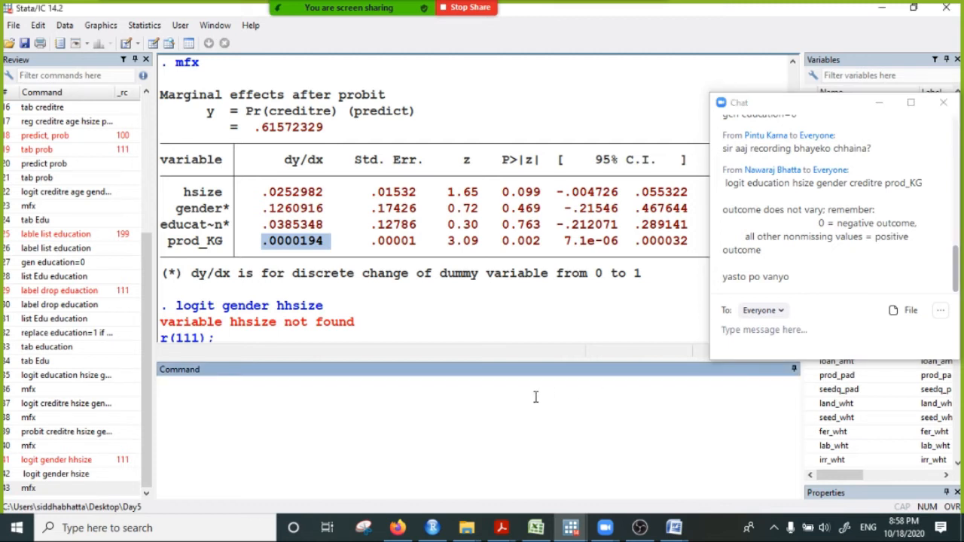
text(prob )
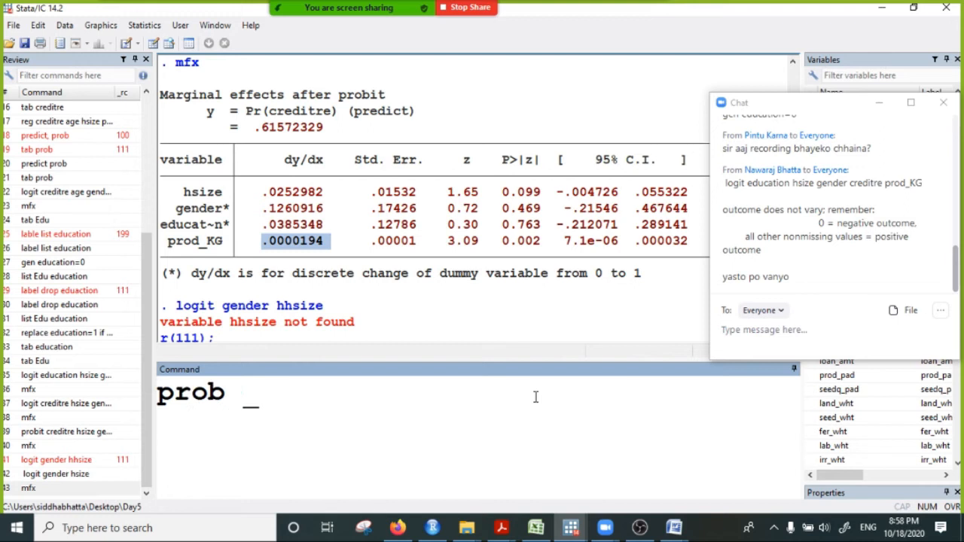
text(0.01 )
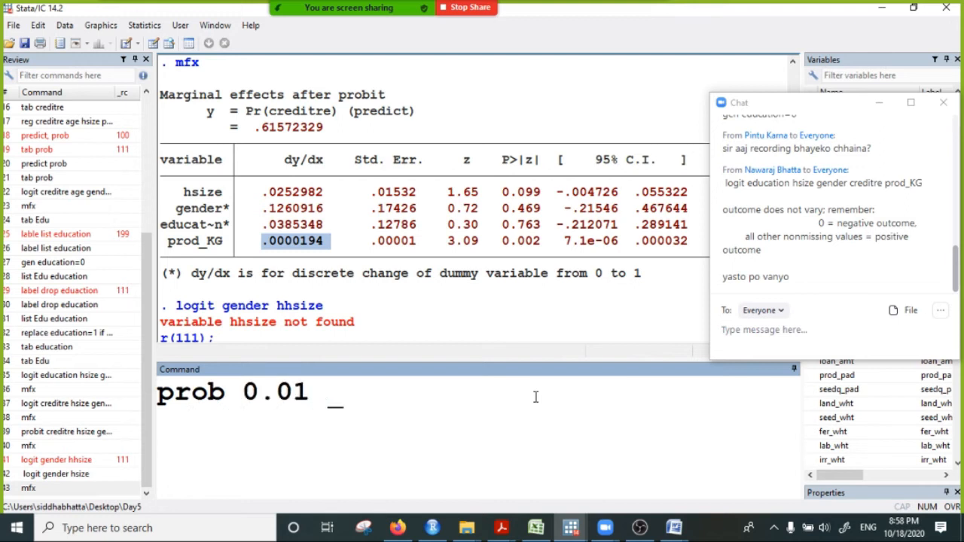
text(prob )
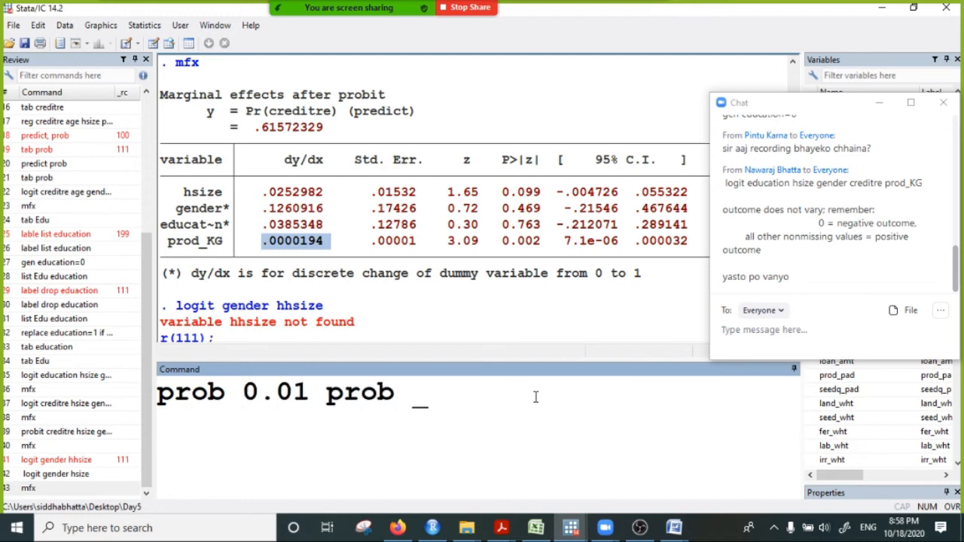
text(10 per)
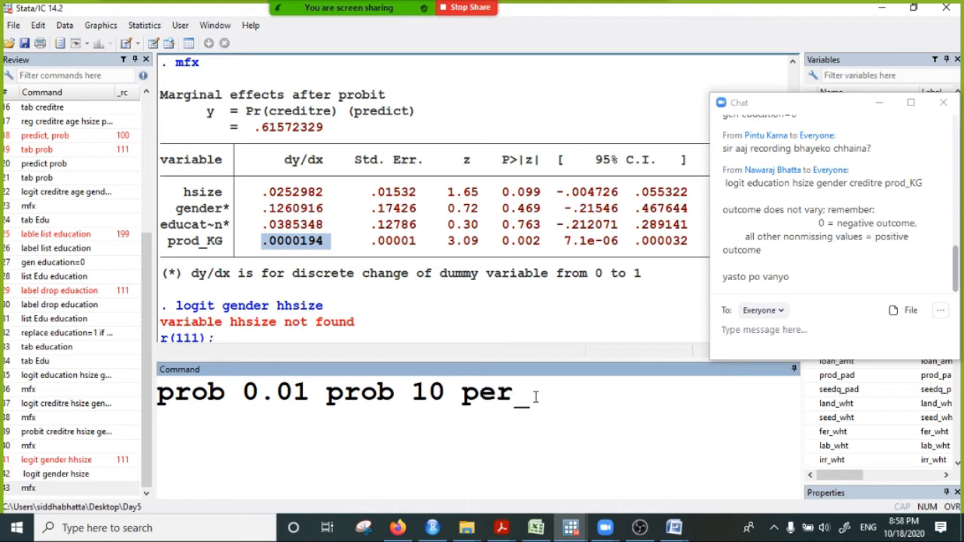
text(cent)
key(BackSpace)
key(BackSpace)
key(BackSpace)
key(BackSpace)
key(BackSpace)
key(BackSpace)
key(BackSpace)
key(BackSpace)
key(BackSpace)
key(BackSpace)
key(BackSpace)
key(BackSpace)
key(BackSpace)
key(BackSpace)
key(BackSpace)
key(BackSpace)
key(BackSpace)
key(BackSpace)
key(BackSpace)
key(BackSpace)
key(BackSpace)
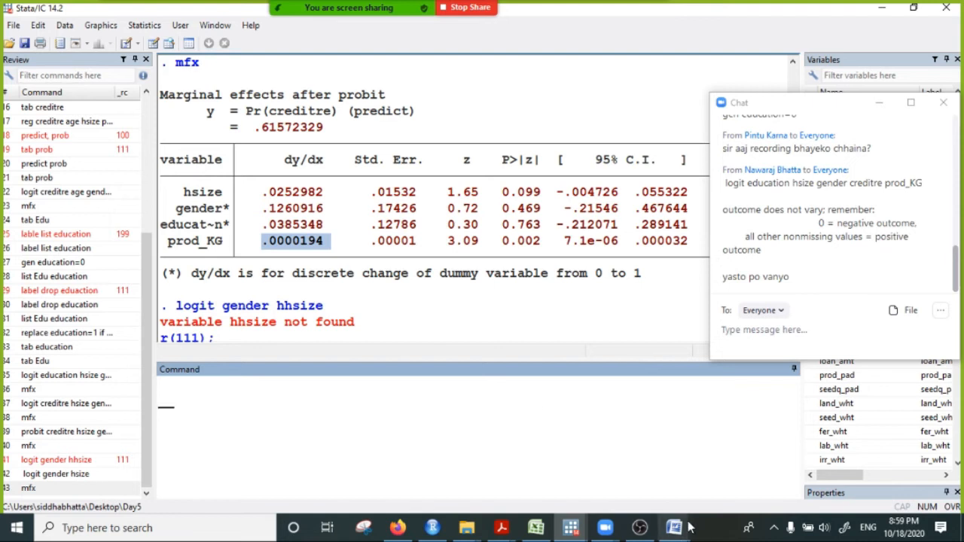
- Switch to the second Word document, clear the chat window away and handwrite the heading "Logit" in blank space near the page end
mouse_move(676, 532)
click(751, 467)
scroll(332, 319, down, 5)
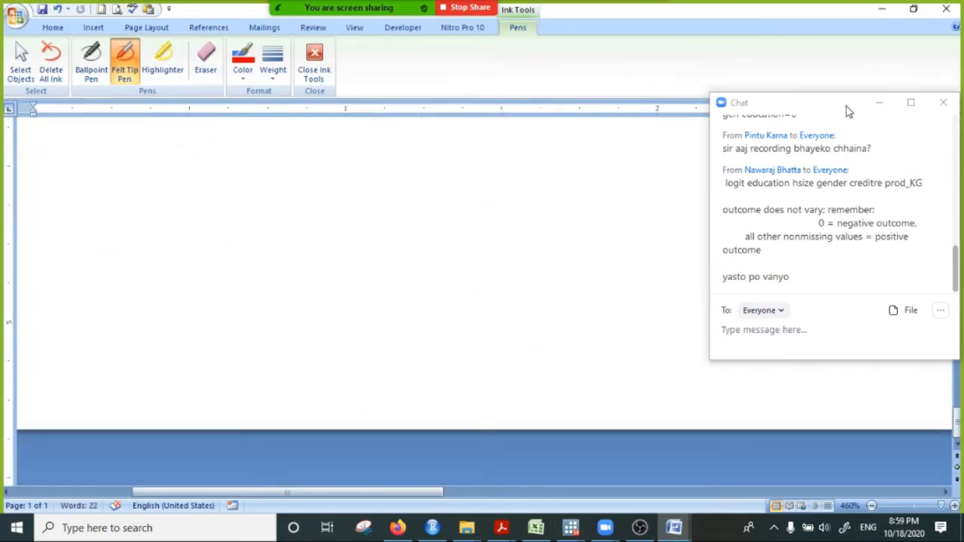
click(878, 102)
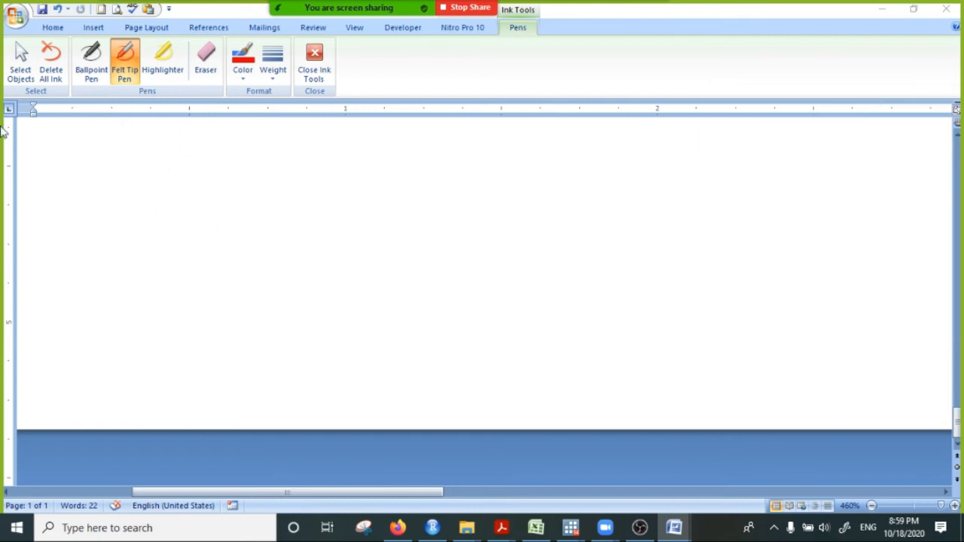
mouse_move(172, 132)
mouse_down()
mouse_move(189, 162)
mouse_move(226, 161)
mouse_move(219, 137)
mouse_up()
mouse_move(278, 138)
mouse_down()
mouse_move(249, 174)
mouse_move(258, 159)
mouse_move(296, 157)
mouse_up()
click(286, 120)
mouse_move(313, 123)
mouse_down()
mouse_move(317, 155)
mouse_move(341, 153)
mouse_move(340, 131)
mouse_up()
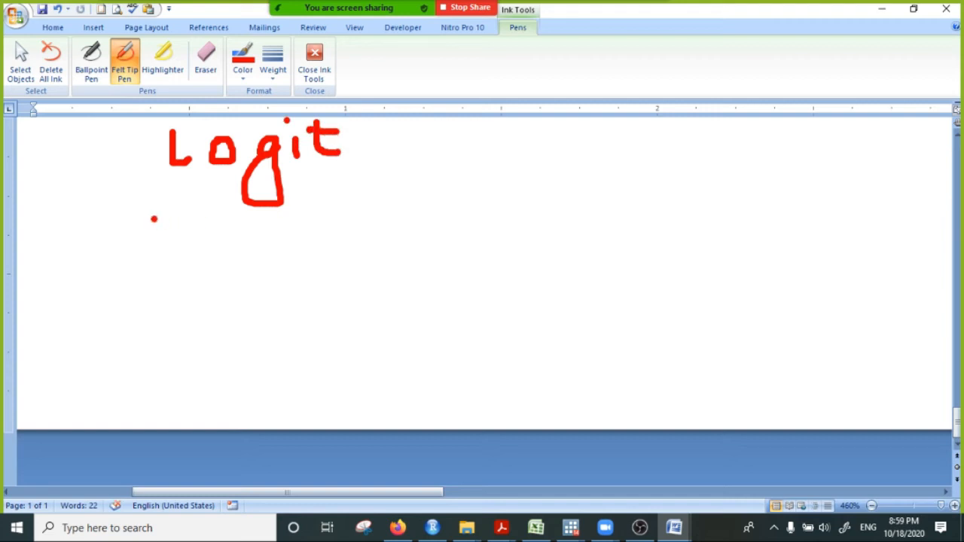
- Handwrite the logistic function f(x) = 1/(1+e^(a+bx)) under the Logit heading and draw a loop around it
mouse_move(171, 217)
mouse_down()
mouse_move(145, 256)
mouse_move(177, 235)
mouse_move(212, 250)
mouse_move(194, 249)
mouse_up()
mouse_move(237, 223)
mouse_down()
mouse_move(241, 239)
mouse_move(198, 262)
mouse_up()
drag(191, 222, 201, 263)
mouse_move(259, 238)
mouse_down()
mouse_move(291, 237)
mouse_move(309, 252)
mouse_up()
mouse_move(370, 208)
mouse_down()
mouse_move(375, 246)
mouse_move(545, 239)
mouse_up()
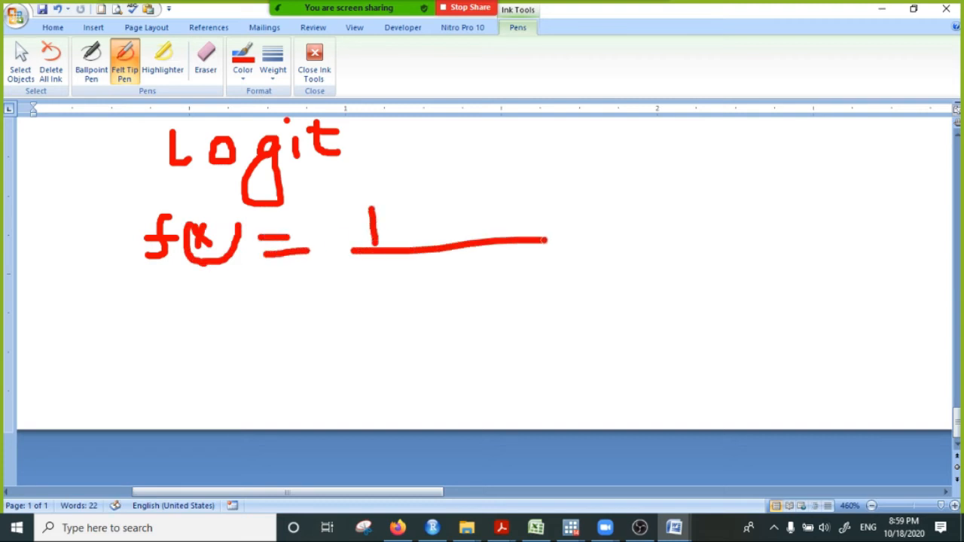
drag(340, 296, 380, 293)
drag(329, 276, 324, 324)
mouse_move(365, 280)
mouse_down()
mouse_move(371, 317)
mouse_move(426, 295)
mouse_move(433, 309)
mouse_up()
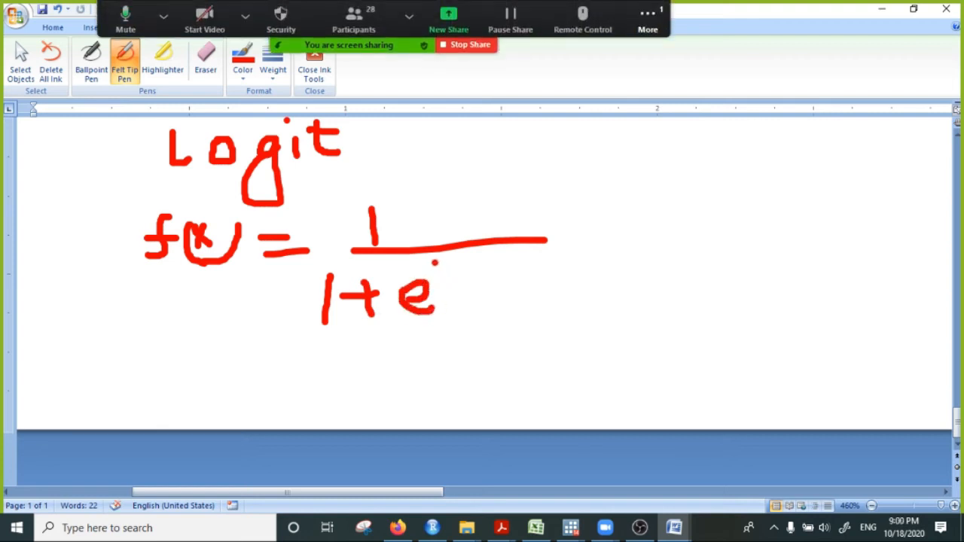
mouse_move(449, 267)
mouse_down()
mouse_move(435, 278)
mouse_move(490, 272)
mouse_up()
mouse_move(476, 257)
mouse_down()
mouse_move(494, 292)
mouse_move(531, 268)
mouse_move(545, 286)
mouse_up()
drag(545, 254, 527, 290)
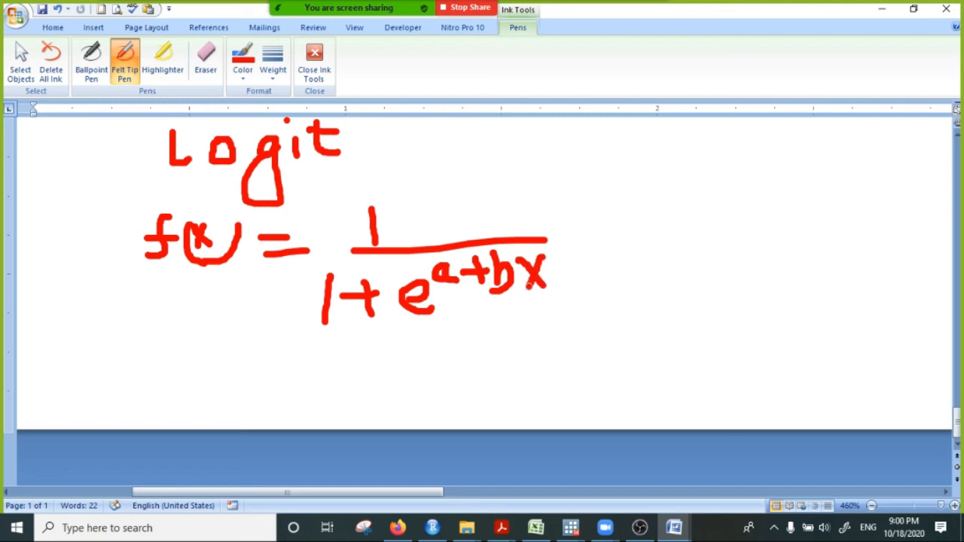
mouse_move(544, 199)
mouse_down()
mouse_move(392, 181)
mouse_move(188, 193)
mouse_move(89, 265)
mouse_move(293, 360)
mouse_move(541, 320)
mouse_move(549, 214)
mouse_up()
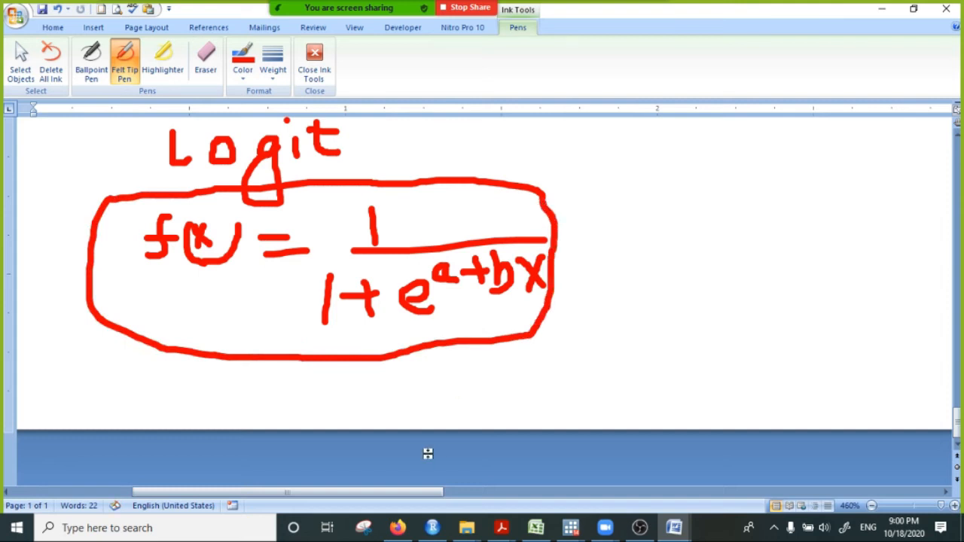
- Handwrite the heading "Probit" beside the Logit heading
mouse_move(699, 129)
mouse_down()
mouse_move(704, 178)
mouse_move(710, 145)
mouse_move(761, 134)
mouse_move(806, 143)
mouse_move(791, 160)
mouse_move(821, 143)
mouse_move(827, 162)
mouse_up()
click(811, 133)
click(832, 125)
mouse_move(834, 122)
mouse_down()
mouse_move(841, 170)
mouse_move(857, 152)
mouse_move(854, 136)
mouse_up()
- Handwrite the start of the normal density, f(x) = 1/√(2π) e, under the Probit heading
click(715, 223)
drag(652, 201, 644, 254)
mouse_move(644, 235)
mouse_down()
mouse_move(671, 218)
mouse_move(691, 236)
mouse_move(681, 253)
mouse_up()
mouse_move(700, 199)
mouse_down()
mouse_move(712, 241)
mouse_move(702, 261)
mouse_move(669, 257)
mouse_up()
mouse_move(594, 304)
mouse_down()
mouse_move(617, 305)
mouse_move(616, 322)
mouse_up()
mouse_move(676, 281)
mouse_down()
mouse_move(677, 299)
mouse_move(777, 294)
mouse_up()
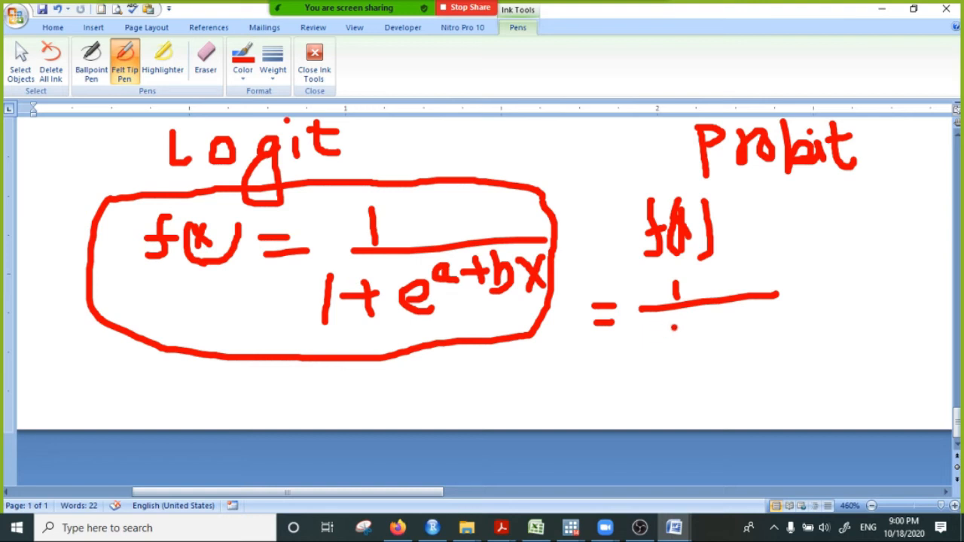
drag(666, 320, 646, 360)
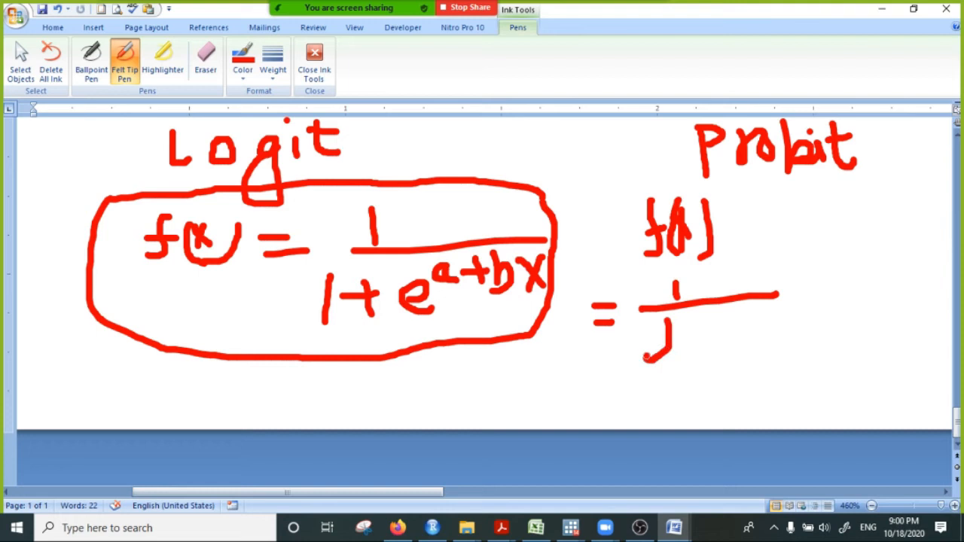
drag(666, 322, 774, 316)
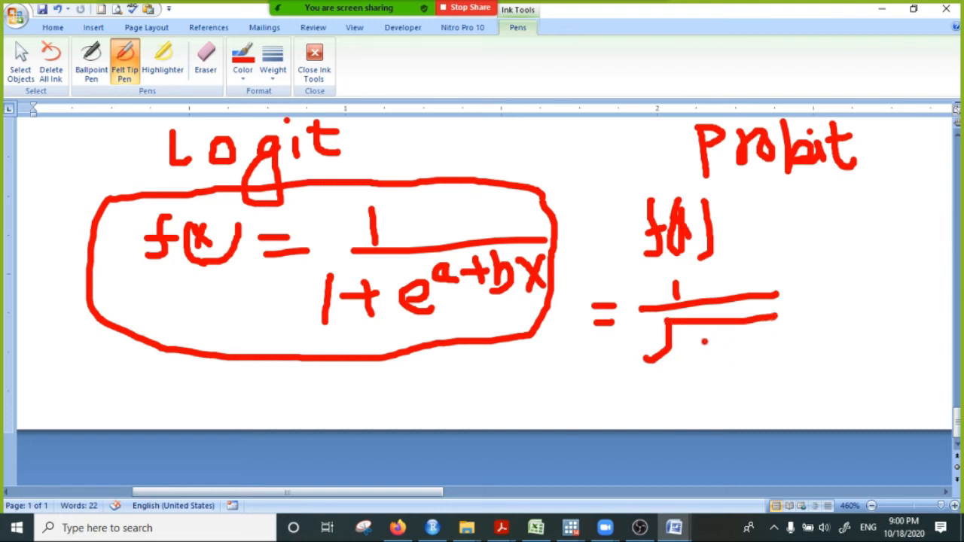
mouse_move(694, 339)
mouse_down()
mouse_move(735, 363)
mouse_move(762, 355)
mouse_move(757, 332)
mouse_up()
mouse_move(782, 299)
mouse_down()
mouse_move(808, 266)
mouse_move(827, 325)
mouse_up()
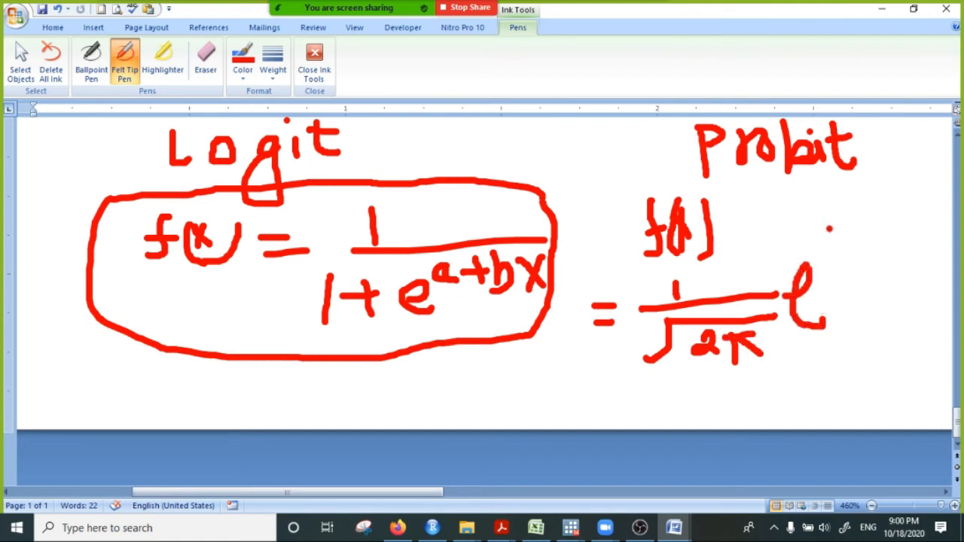
- Add the exponent 1/σ² (x-μ)² to the probit formula and put a tick mark on each of the two formulas
mouse_move(825, 232)
mouse_down()
mouse_move(827, 260)
mouse_move(855, 254)
mouse_move(830, 284)
mouse_move(853, 272)
mouse_move(866, 283)
mouse_up()
drag(861, 215, 885, 268)
mouse_move(873, 230)
mouse_down()
mouse_move(896, 255)
mouse_move(879, 250)
mouse_move(917, 240)
mouse_move(924, 226)
mouse_move(928, 253)
mouse_up()
mouse_move(928, 220)
mouse_down()
mouse_move(930, 205)
mouse_move(935, 289)
mouse_up()
mouse_move(925, 181)
mouse_down()
mouse_move(946, 187)
mouse_move(937, 203)
mouse_move(952, 201)
mouse_up()
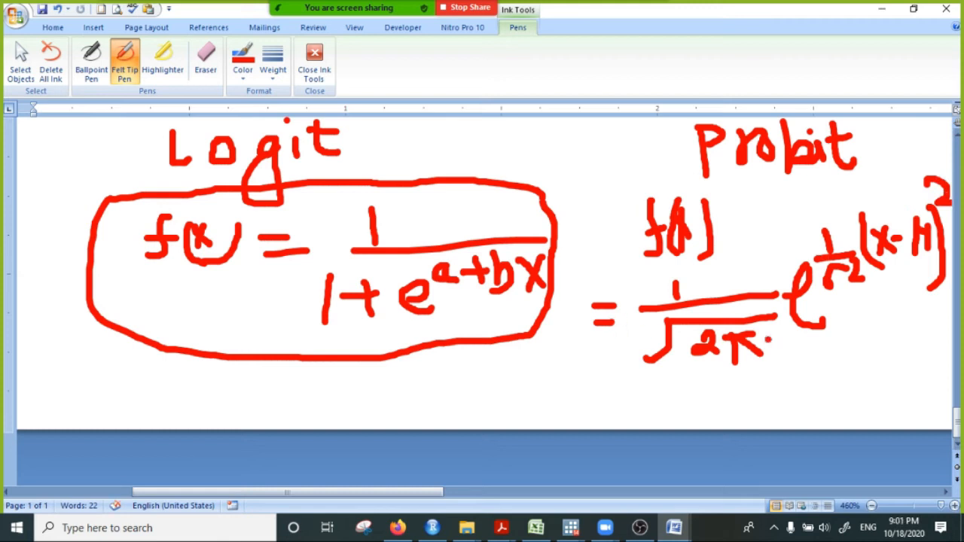
mouse_move(611, 361)
mouse_down()
mouse_move(648, 363)
mouse_move(678, 346)
mouse_up()
drag(152, 305, 317, 273)
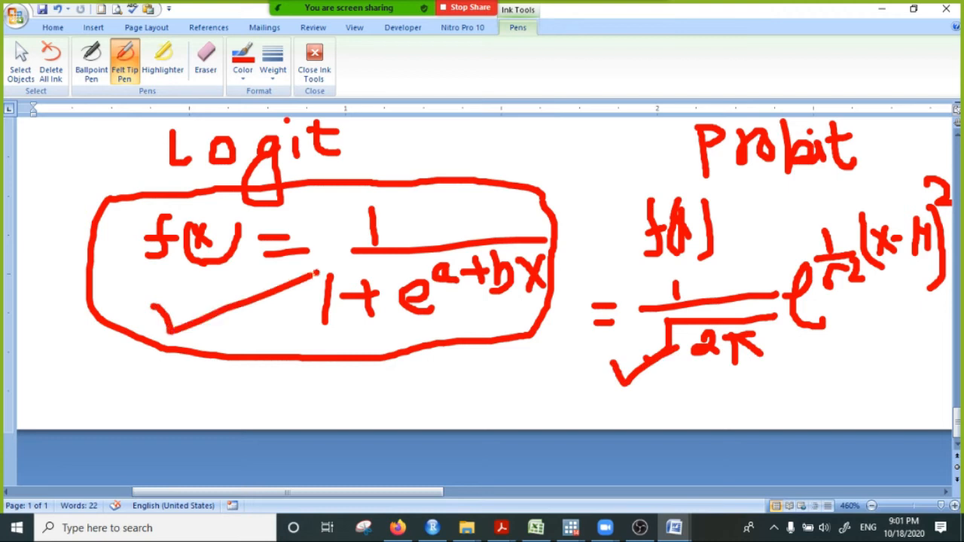
- Sketch an S-shaped curve in blank space above the formulas, with axes marked 0, 1 and X and an upper limit line
scroll(351, 379, up, 3)
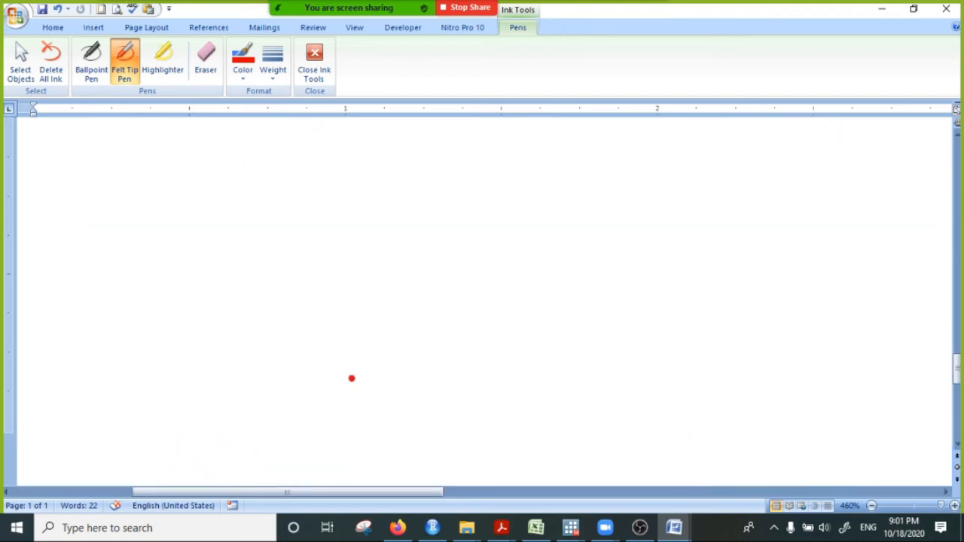
scroll(350, 396, up, 3)
mouse_move(199, 165)
mouse_down()
mouse_move(186, 380)
mouse_move(564, 401)
mouse_up()
mouse_move(202, 368)
mouse_down()
mouse_move(302, 308)
mouse_move(528, 215)
mouse_up()
drag(200, 177, 616, 189)
mouse_move(159, 385)
mouse_down()
mouse_move(155, 374)
mouse_move(139, 380)
mouse_up()
drag(171, 159, 159, 228)
drag(592, 383, 656, 427)
drag(645, 381, 588, 432)
mouse_move(185, 400)
mouse_down()
mouse_move(312, 401)
mouse_move(558, 427)
mouse_up()
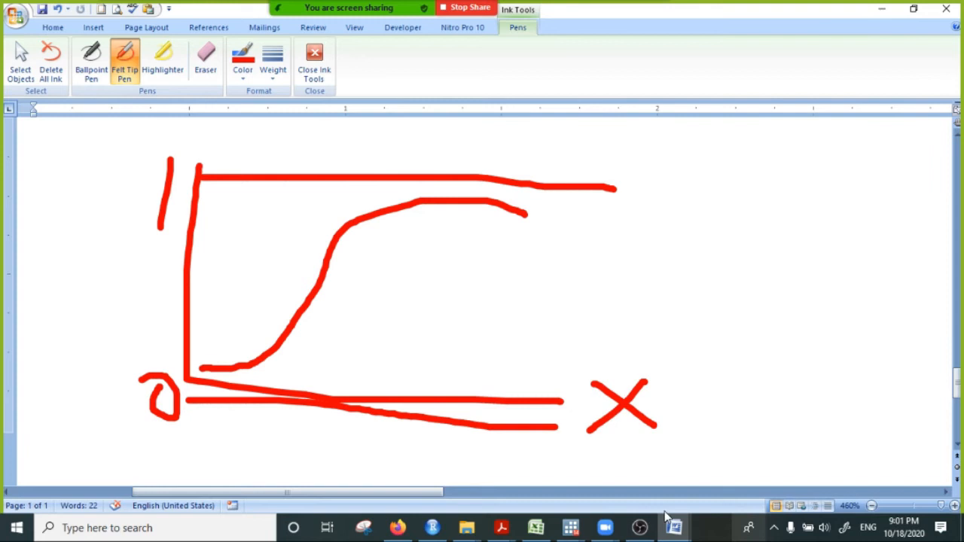
- Sketch a second S-shaped curve beside the first graph, with its own axes, X label and upper limit line
drag(324, 493, 441, 493)
mouse_move(464, 175)
mouse_down()
mouse_move(462, 411)
mouse_move(954, 418)
mouse_up()
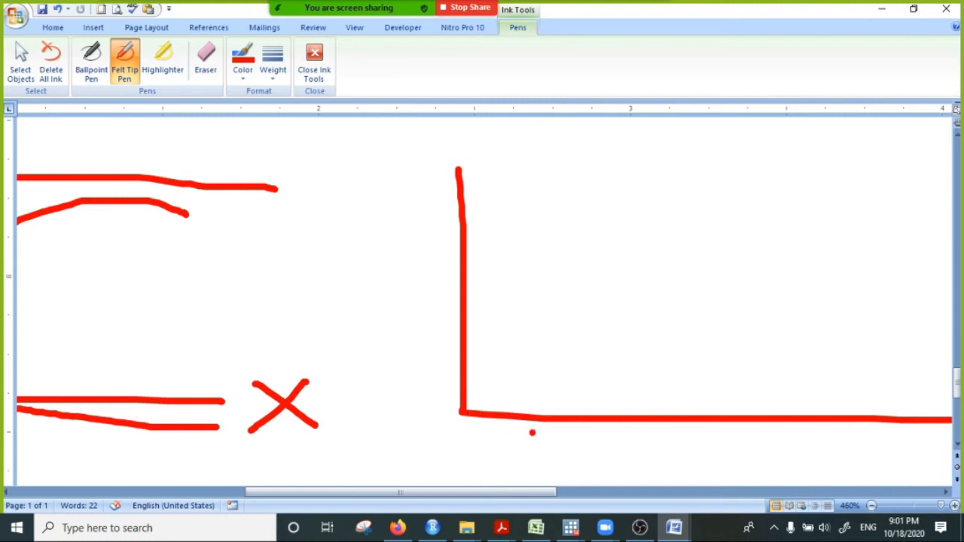
mouse_move(878, 444)
mouse_down()
mouse_move(924, 467)
mouse_move(897, 461)
mouse_move(888, 477)
mouse_up()
mouse_move(468, 407)
mouse_down()
mouse_move(514, 407)
mouse_move(609, 379)
mouse_move(727, 230)
mouse_move(894, 181)
mouse_up()
drag(464, 173, 937, 161)
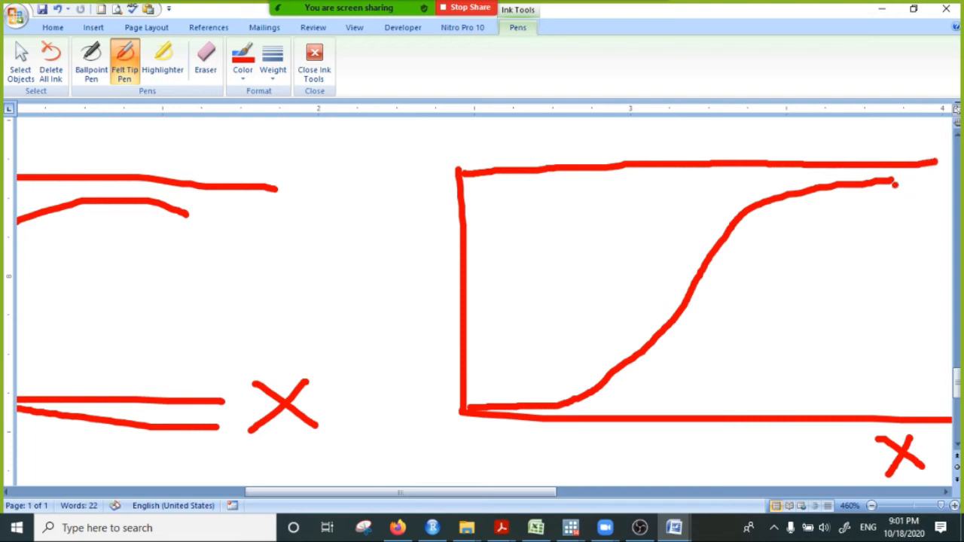
drag(884, 182, 916, 177)
- Review the logit and probit formulas and the earlier staircase sketches, and return to Stata
drag(488, 494, 348, 494)
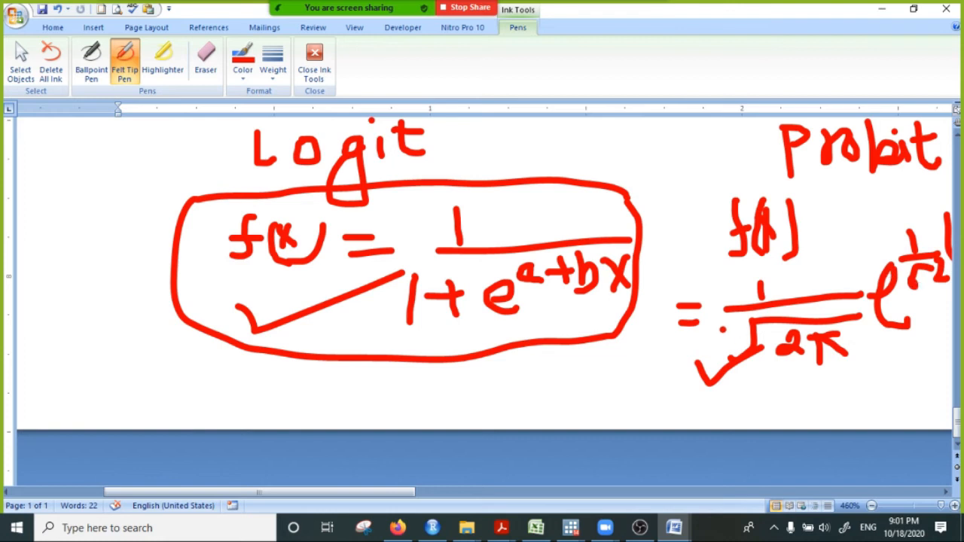
scroll(668, 352, down, 4)
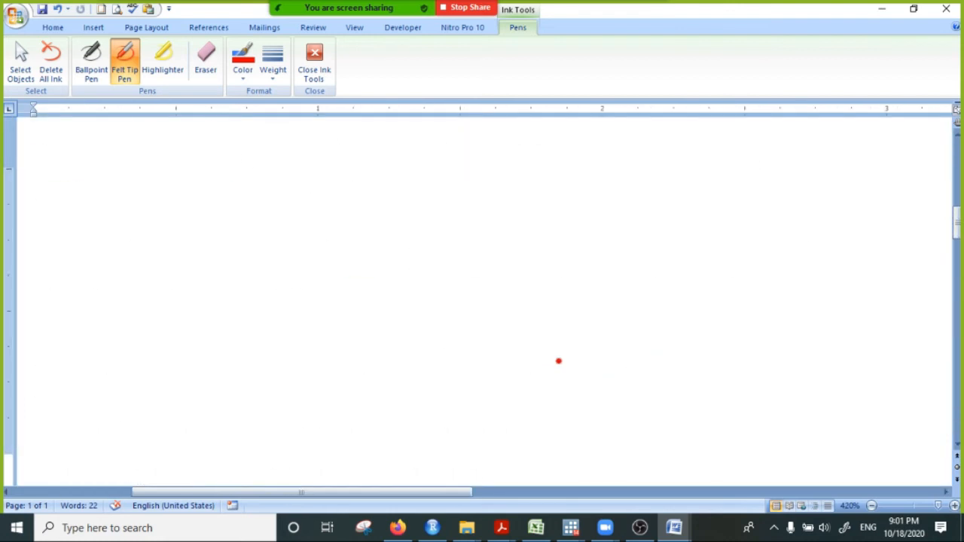
scroll(567, 369, down, 12)
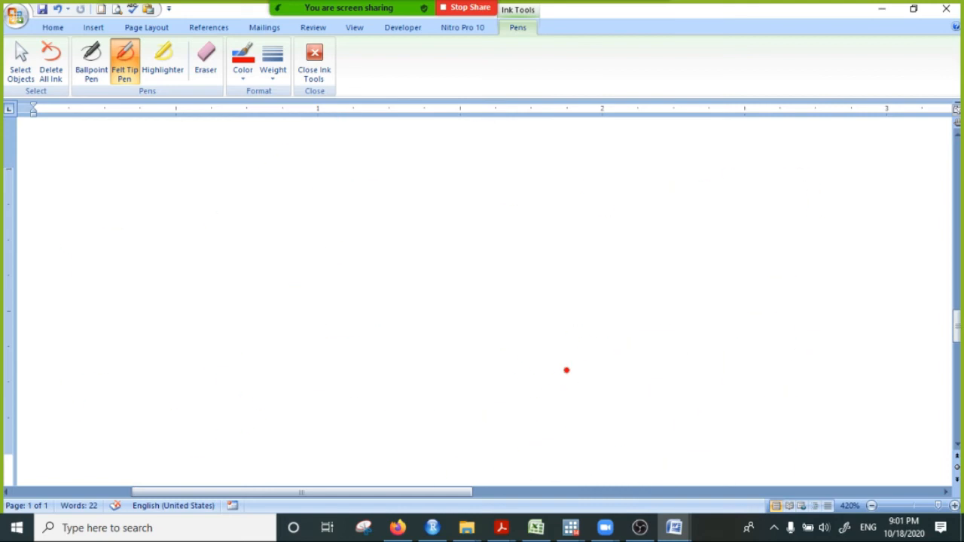
scroll(567, 370, up, 3)
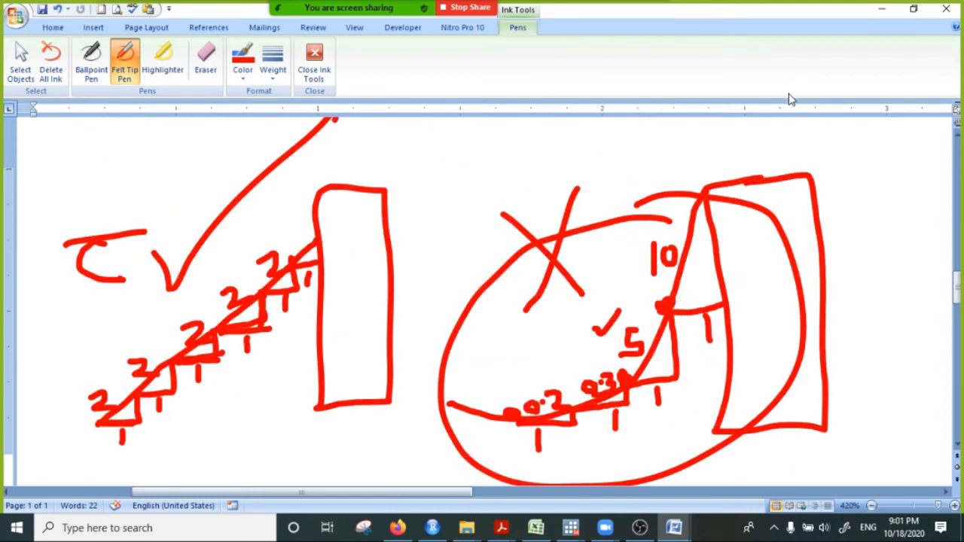
click(880, 9)
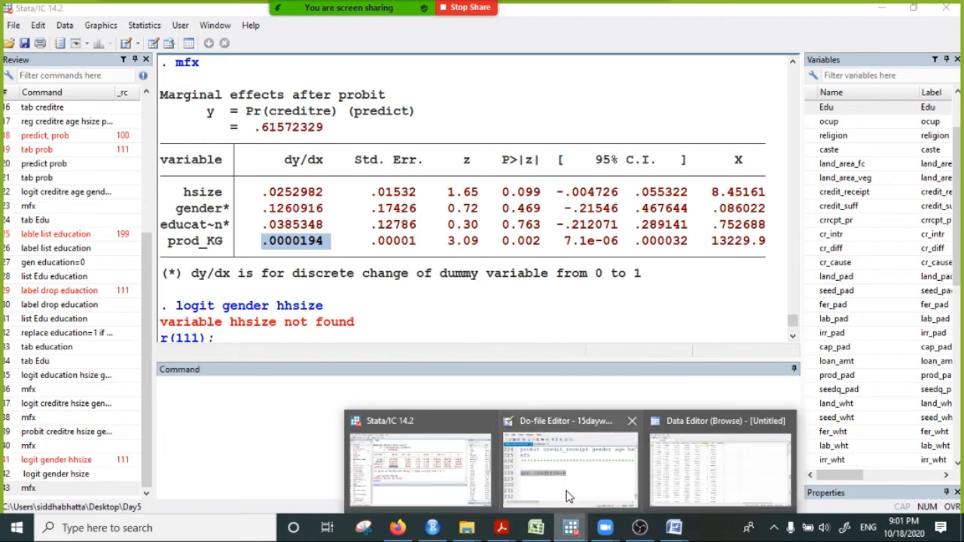
- View the creditre, prob and education columns in the Data Editor and close it
click(572, 529)
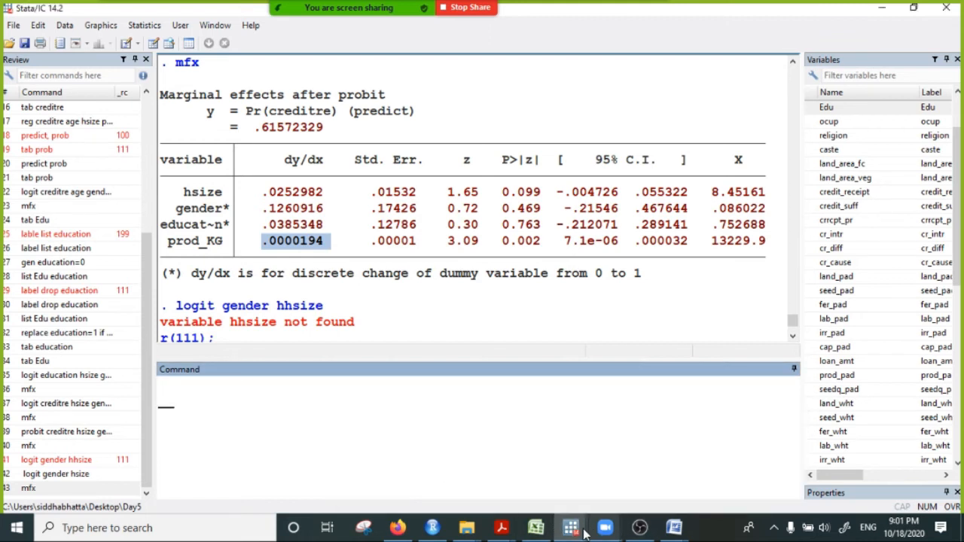
mouse_move(580, 531)
click(722, 463)
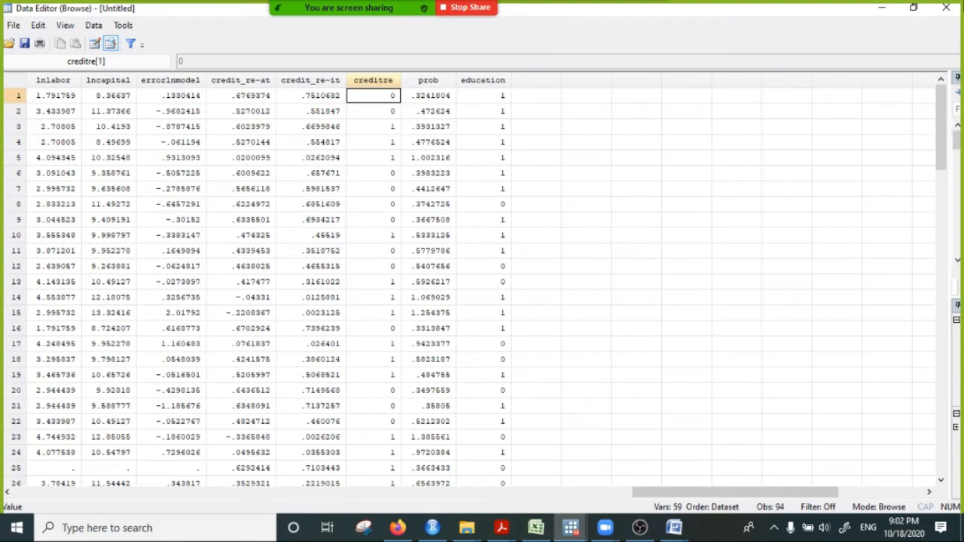
click(947, 9)
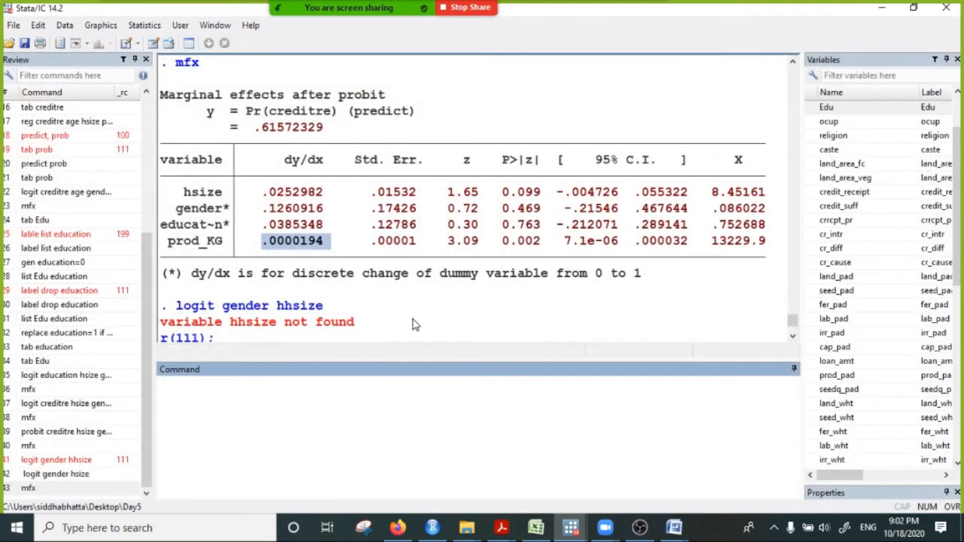
- View the probit, mfx and gen creditre=0 lines in 15daywebinardofile.do and put the Do-file Editor away
click(571, 528)
click(625, 482)
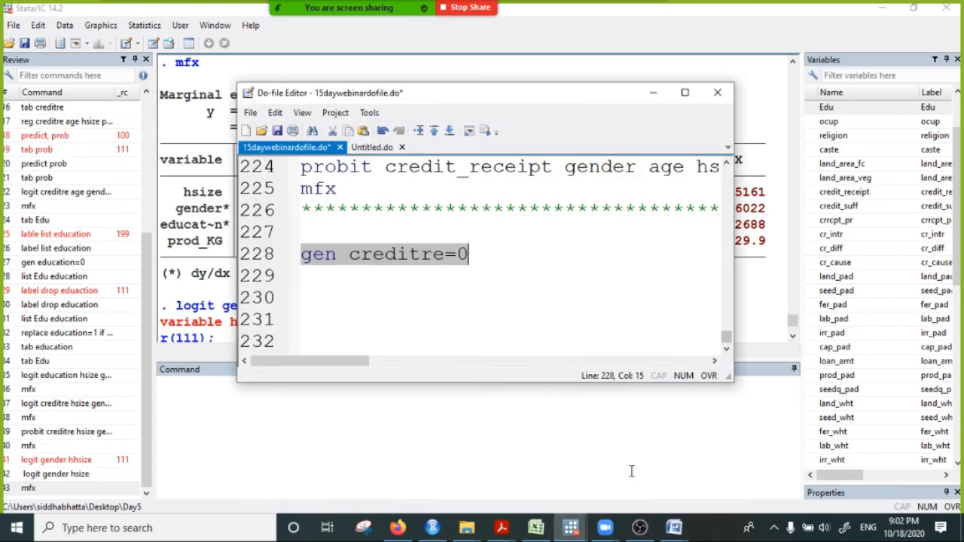
drag(534, 94, 694, 92)
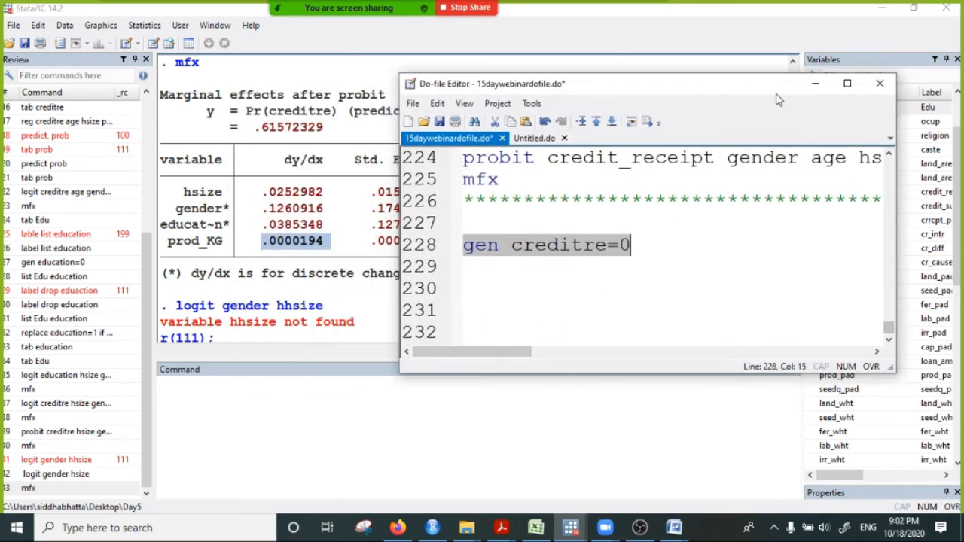
click(815, 84)
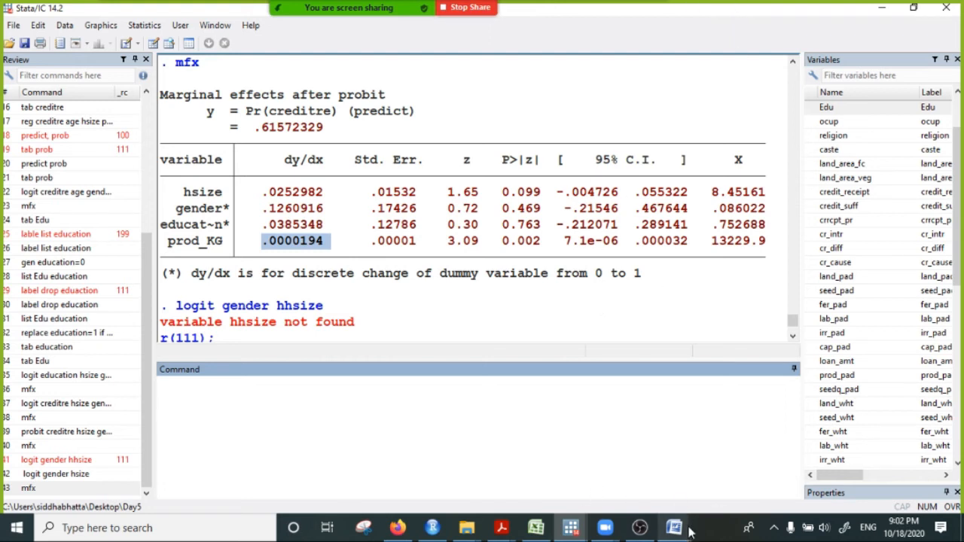
- Switch to Word and create a new blank document for the next topic
mouse_move(677, 533)
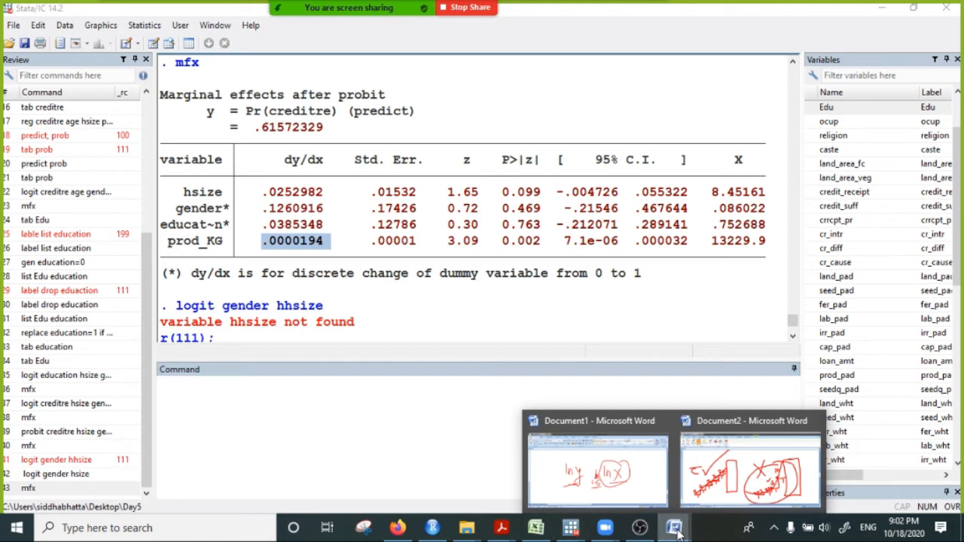
click(587, 467)
scroll(420, 268, down, 3)
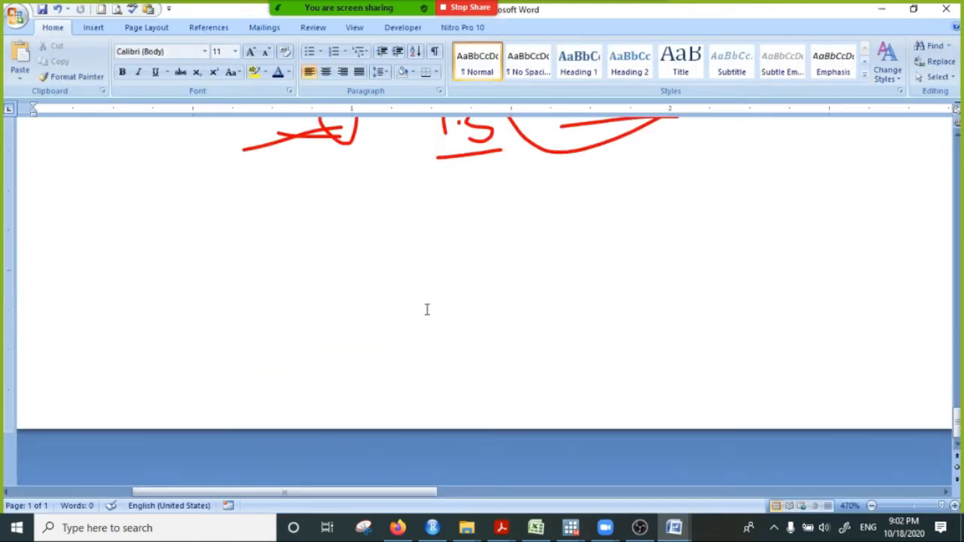
key(ctrl+n)
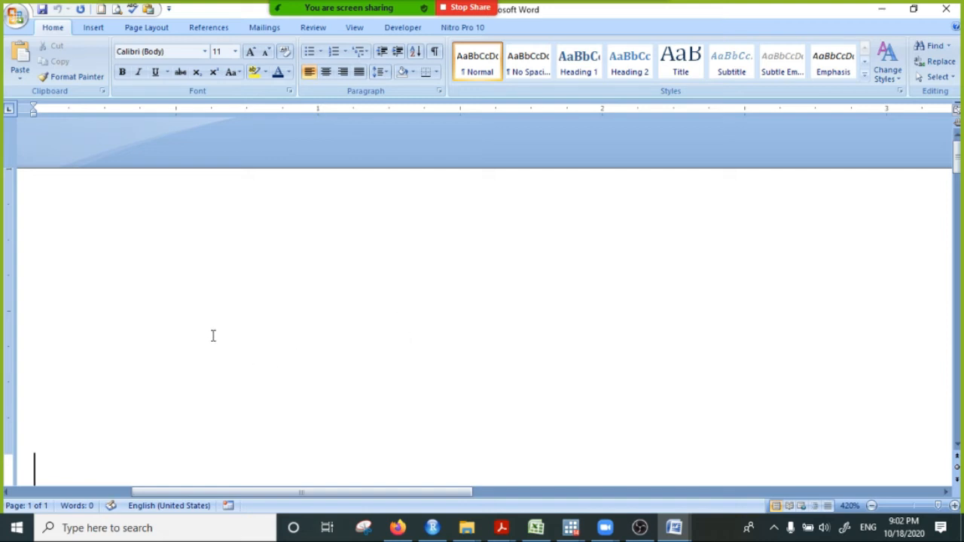
scroll(133, 276, down, 2)
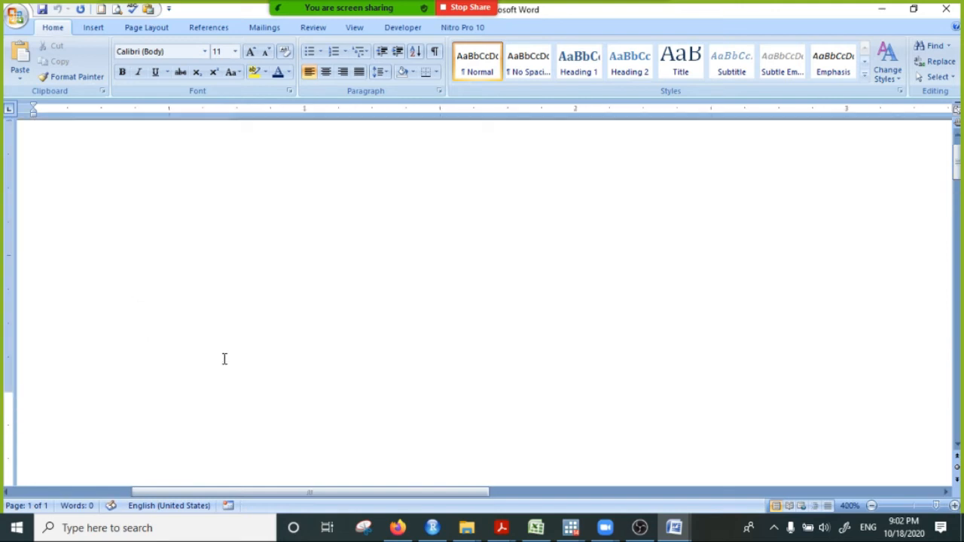
scroll(164, 328, down, 1)
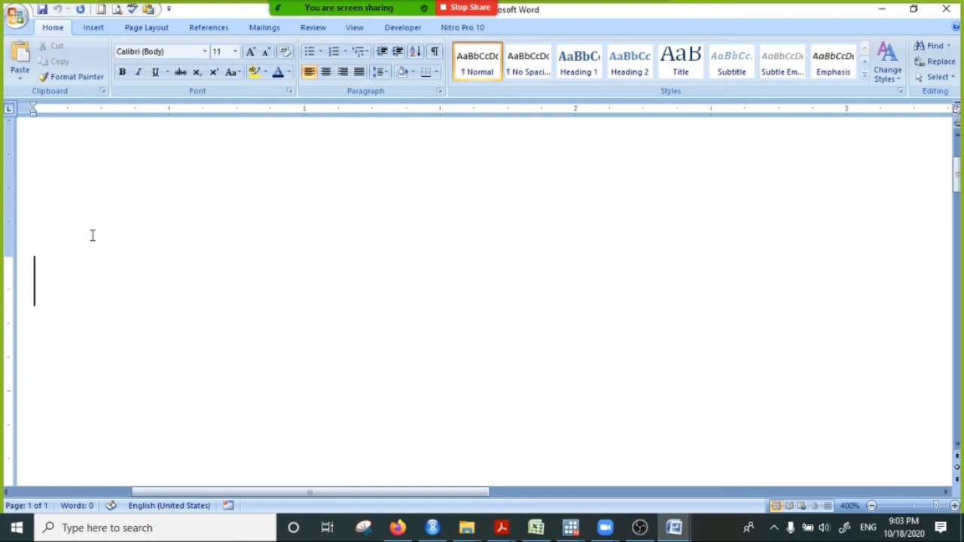
- Enter the heading "Endogeneity issue :" and start a new paragraph one blank line below it
text(E)
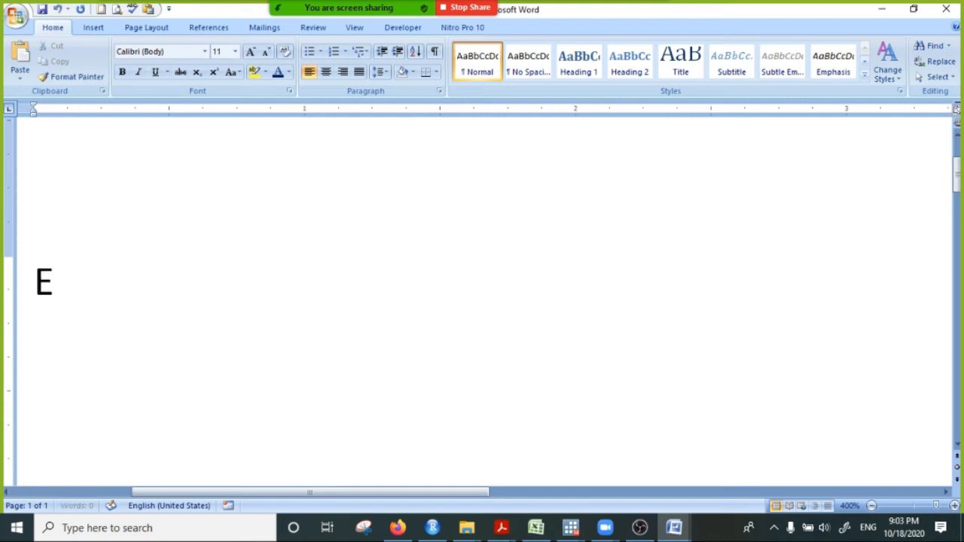
text(ndoge)
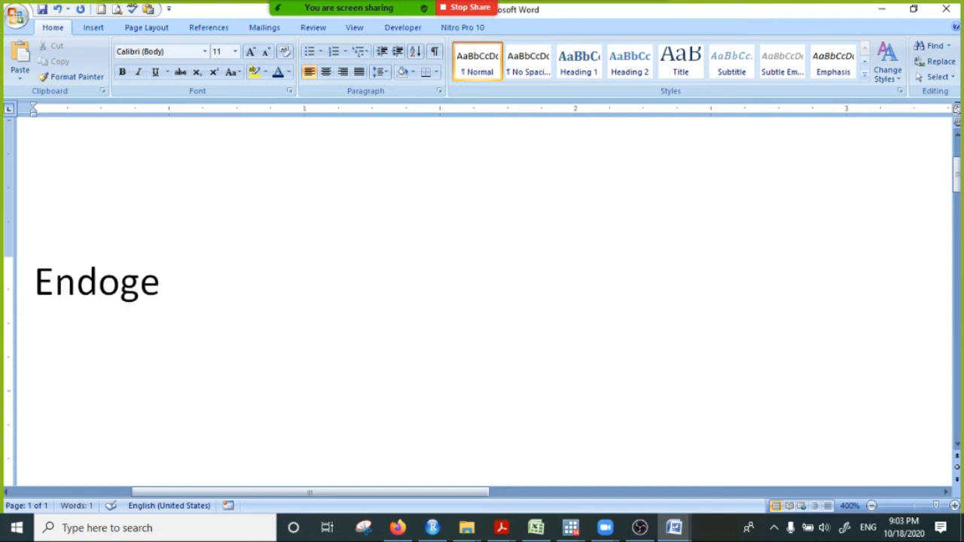
text(ne)
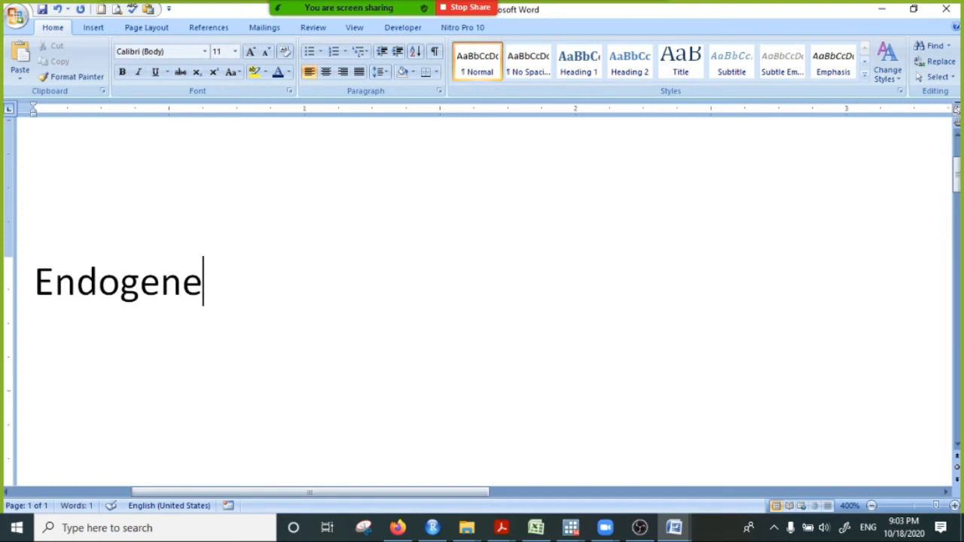
text(ity issue)
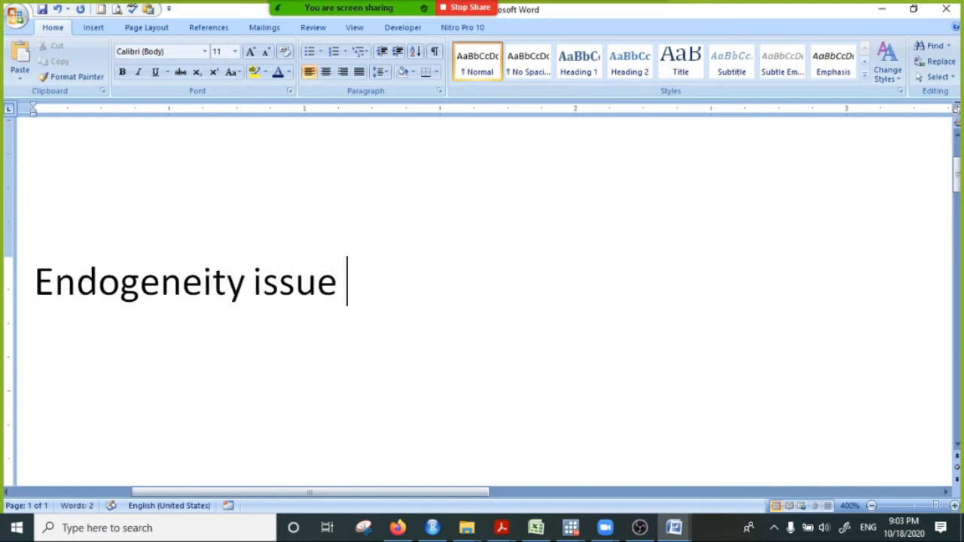
click(73, 217)
click(44, 178)
click(45, 197)
drag(358, 263, 357, 299)
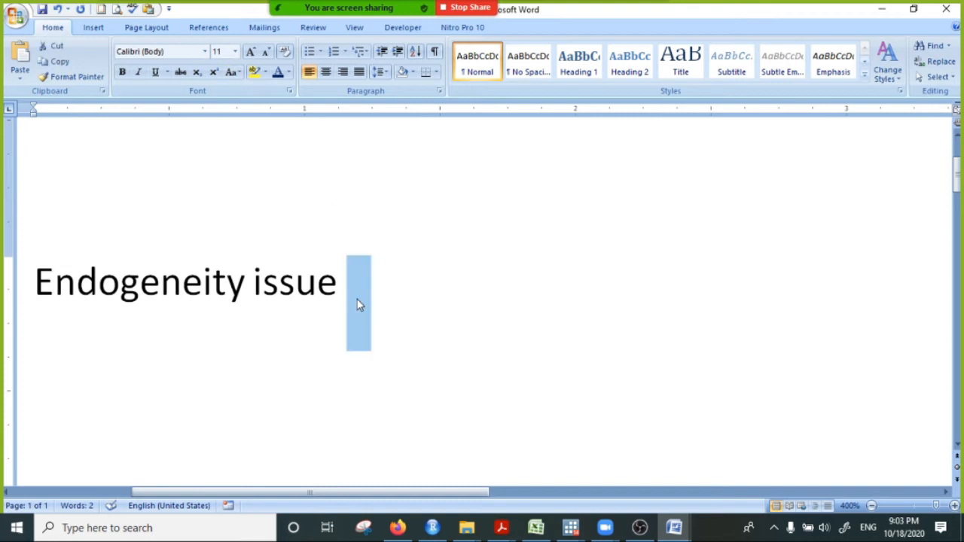
text(:)
key(Return)
key(Return)
scroll(347, 300, down, 2)
scroll(290, 315, up, 2)
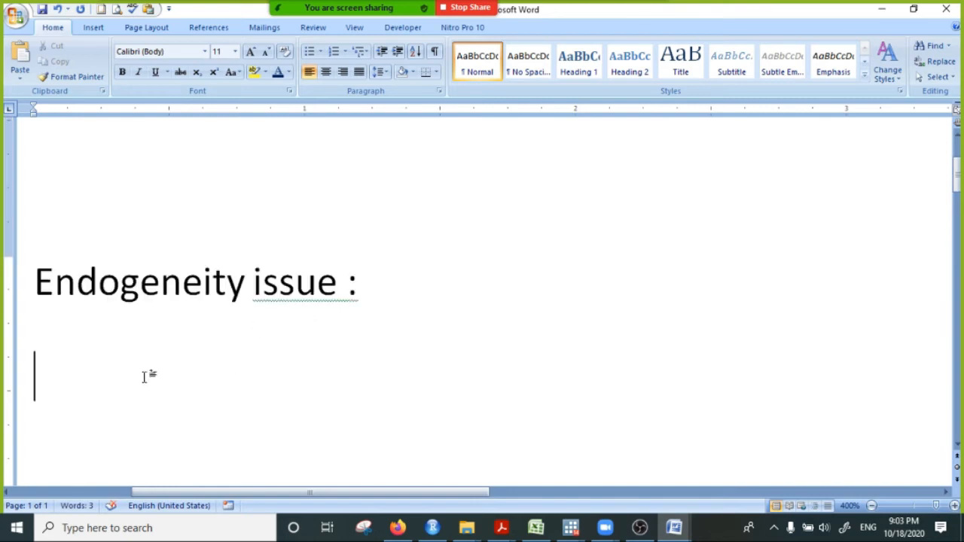
- Start the equation below the heading with the word "Deamand"
text(P)
key(BackSpace)
text(Q)
key(BackSpace)
text(Dea)
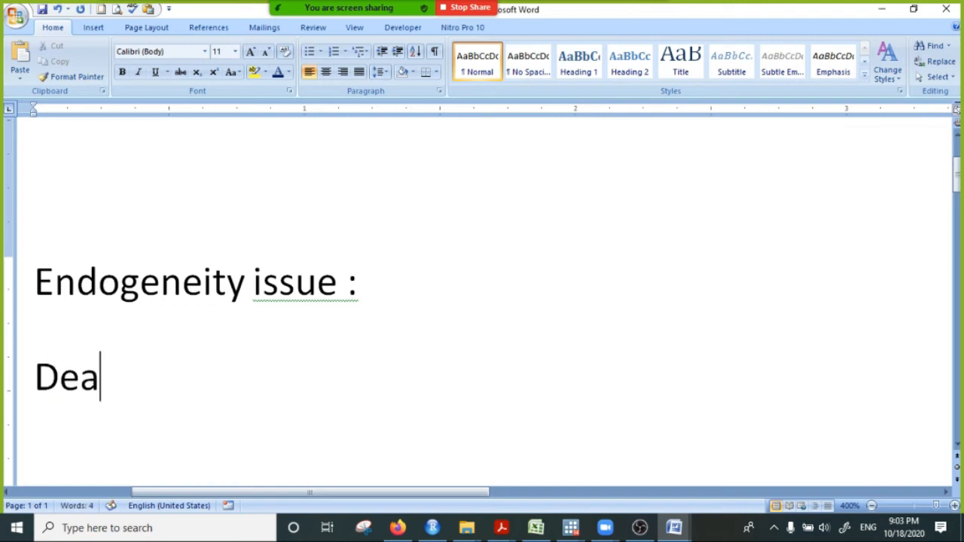
text(mdn)
key(BackSpace)
key(BackSpace)
text(and)
key(BackSpace)
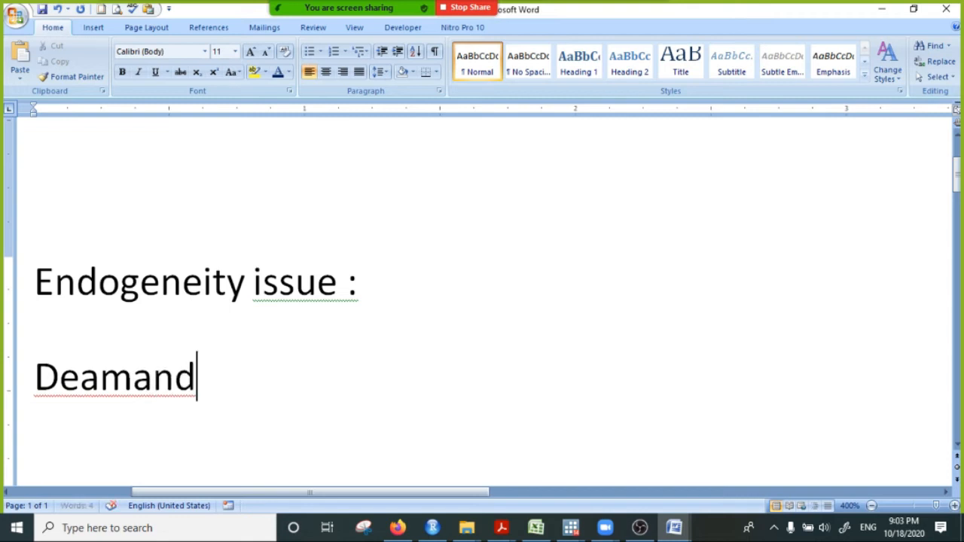
- Complete the equation with "=a+b*price", correcting the misspelled word "piece"
text(=a+)
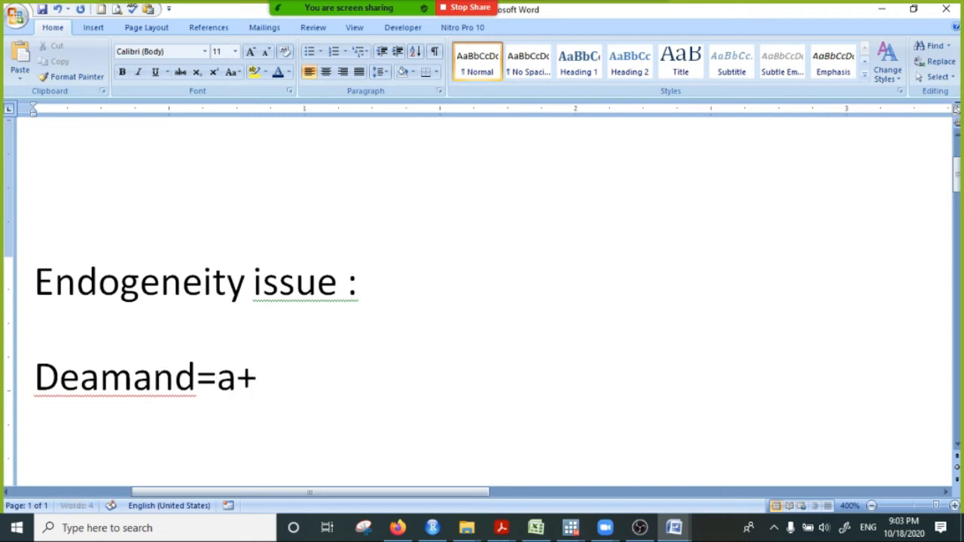
text(b)
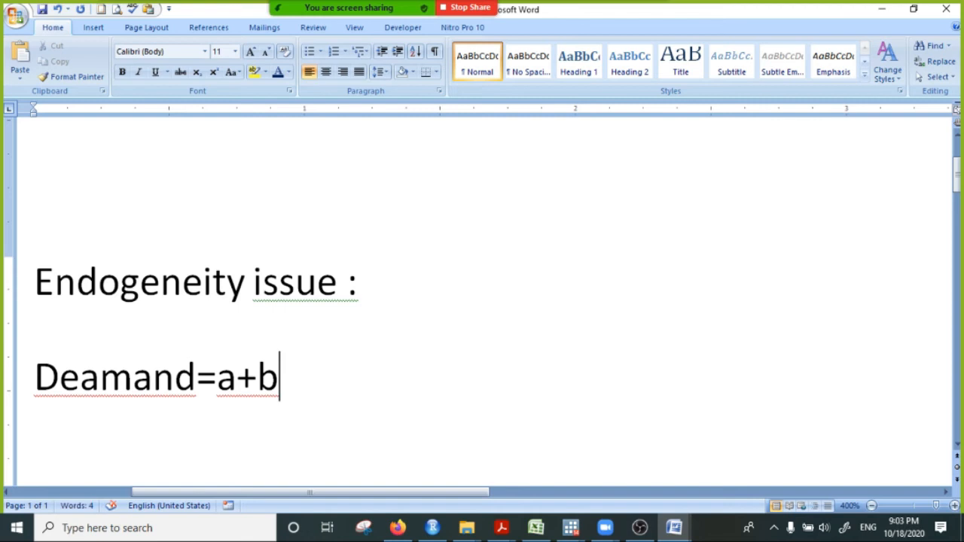
text(*)
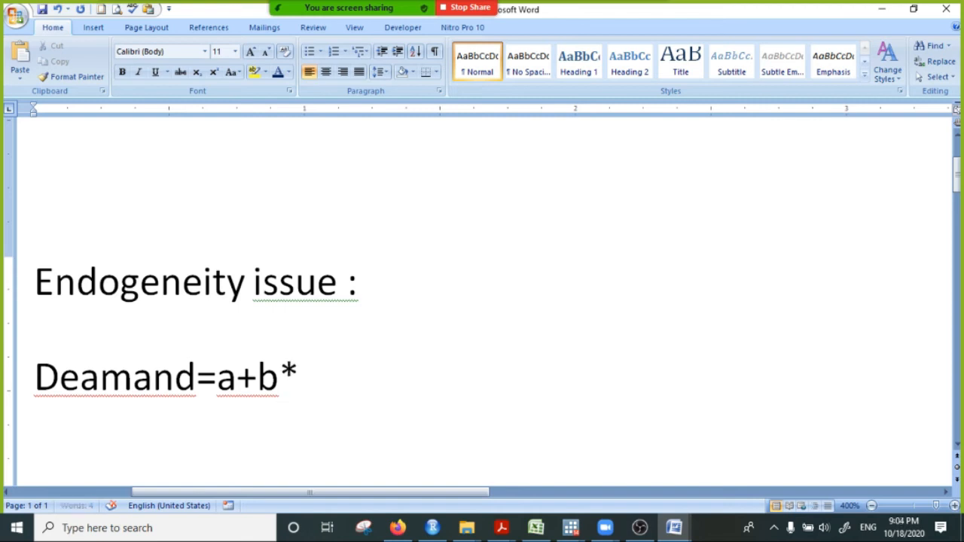
text(piece)
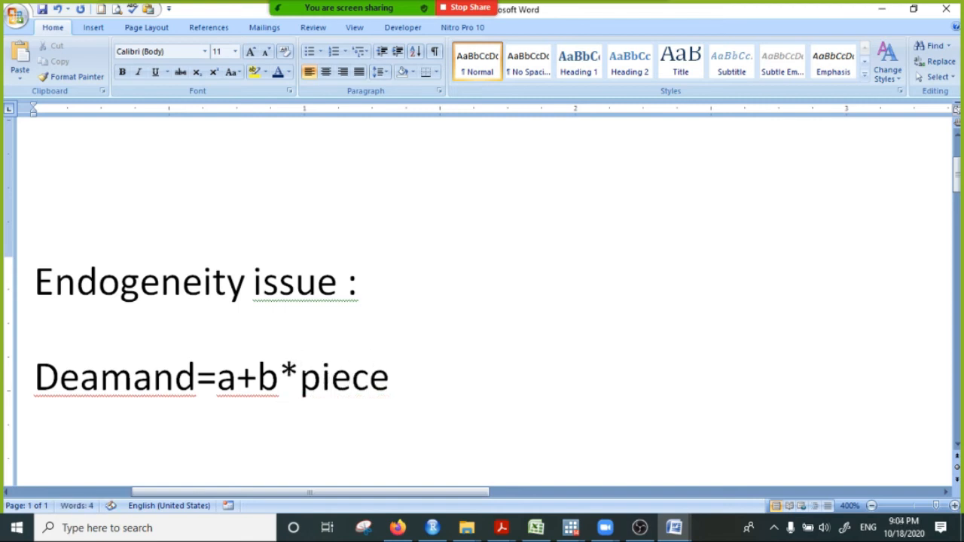
click(324, 384)
key(Delete)
key(Delete)
key(Delete)
key(Delete)
text(rice)
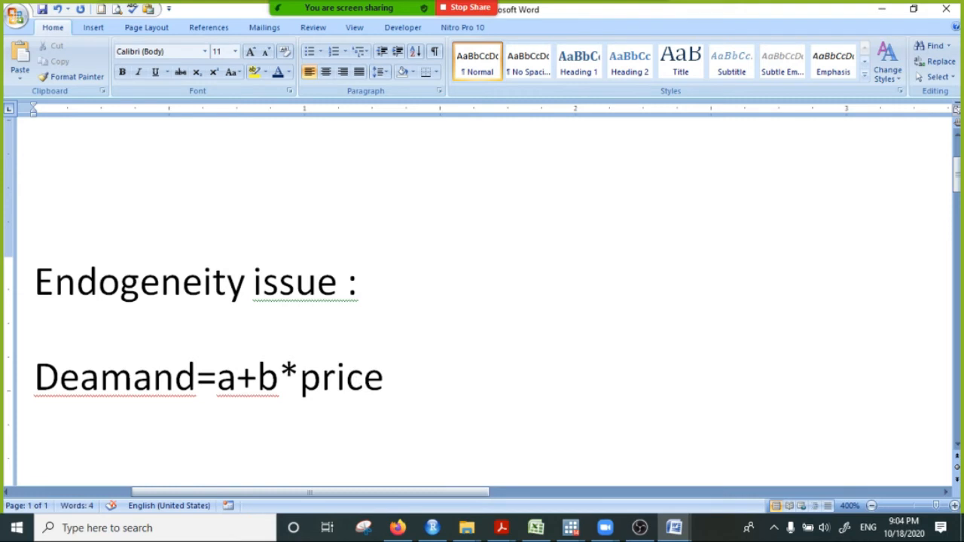
- Add spaces before and after the equals sign in the demand equation
scroll(263, 383, down, 3)
scroll(237, 327, up, 3)
click(217, 377)
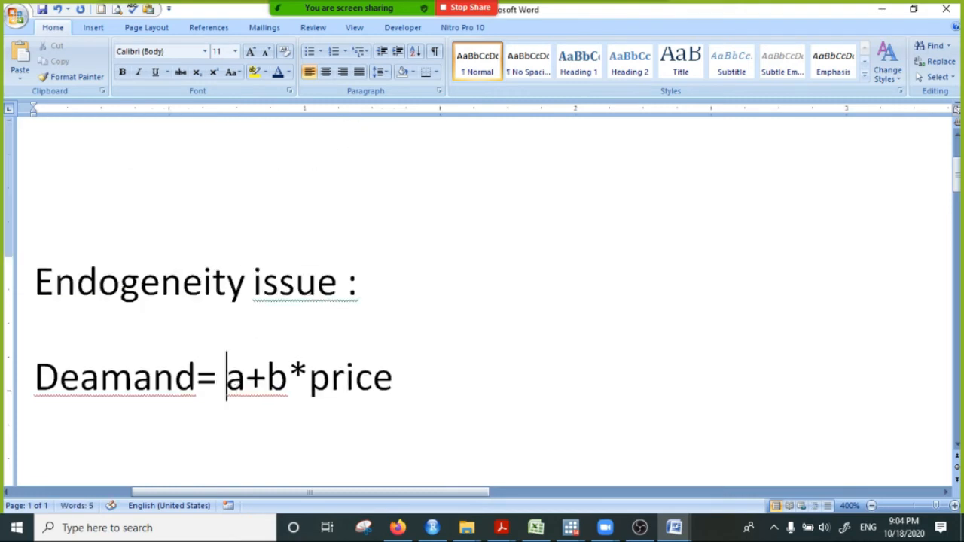
click(202, 386)
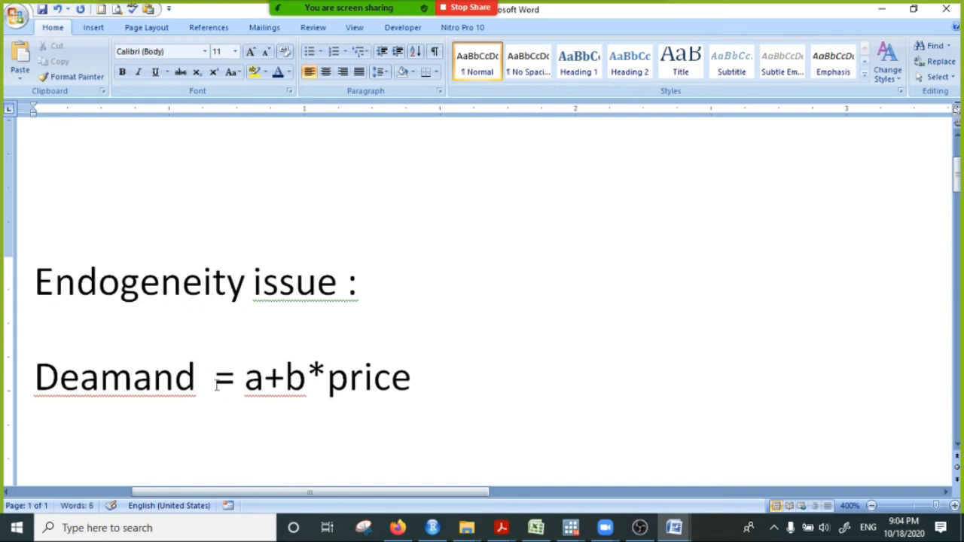
click(443, 417)
- Correct "Deamand" to "Demand" and remove the space before the colon in the heading
right_click(101, 376)
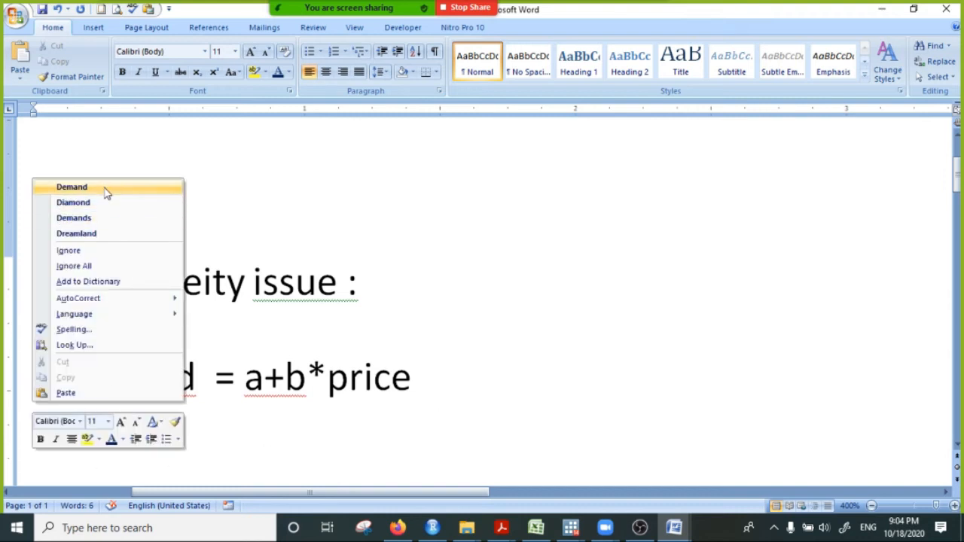
click(106, 188)
click(267, 374)
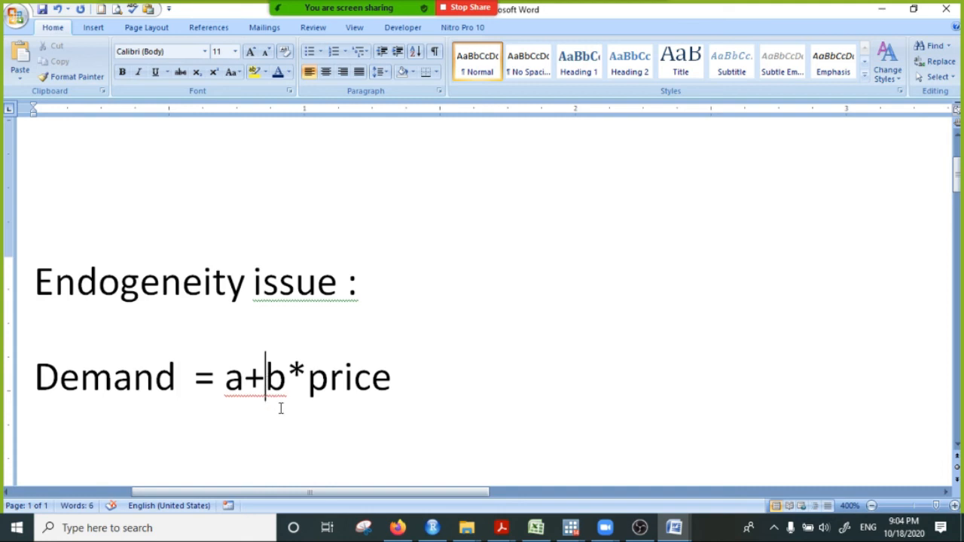
click(347, 306)
key(BackSpace)
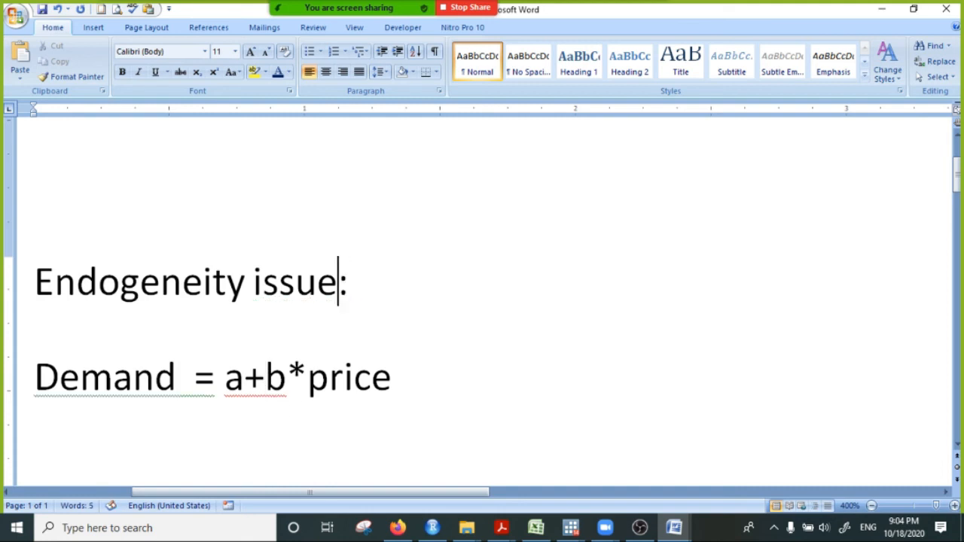
- Start inking and draw two curved red arrows below the equation, one from price to Demand and one from Demand to price
scroll(319, 360, down, 1)
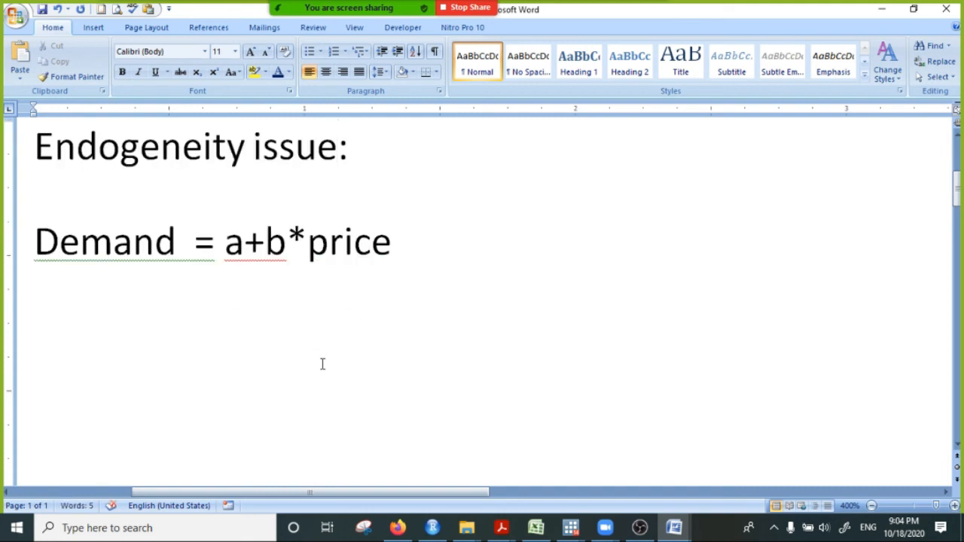
click(93, 28)
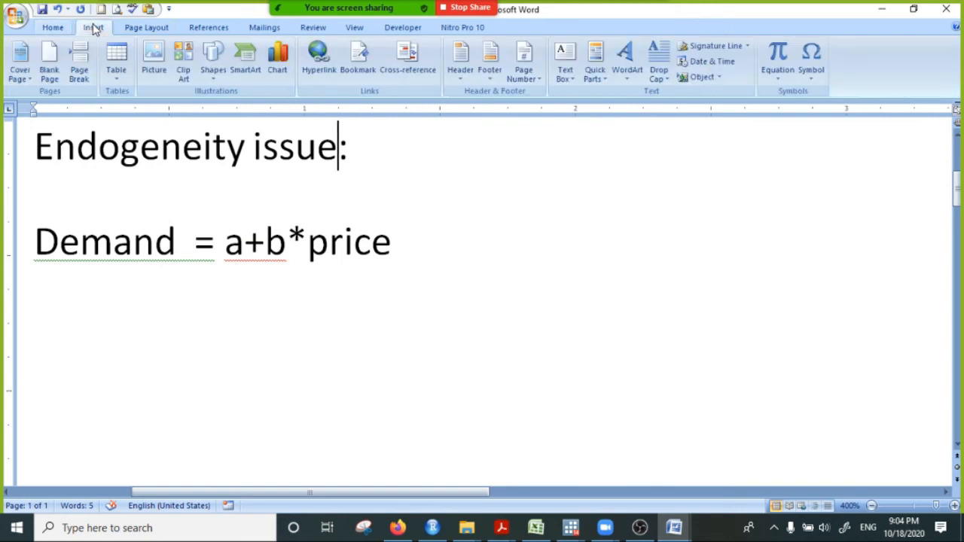
click(315, 28)
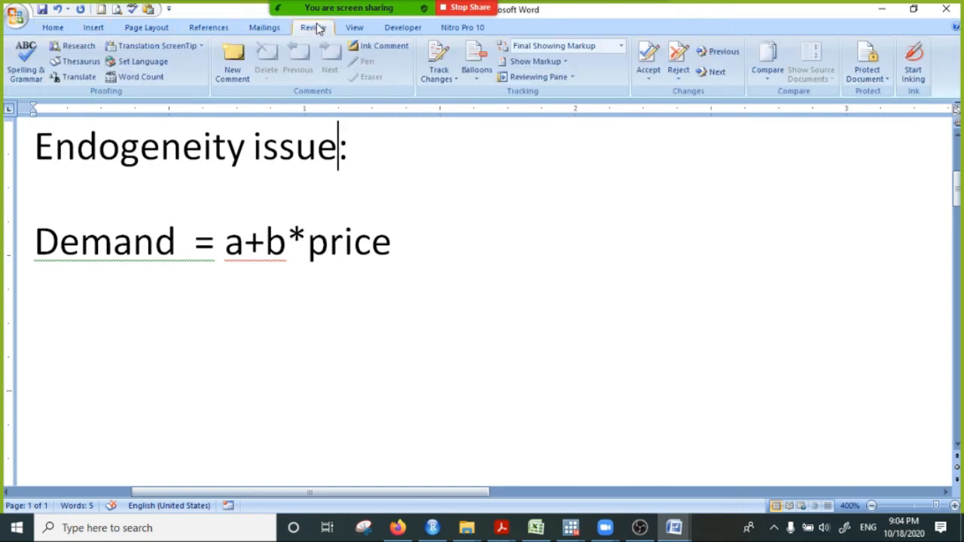
click(913, 67)
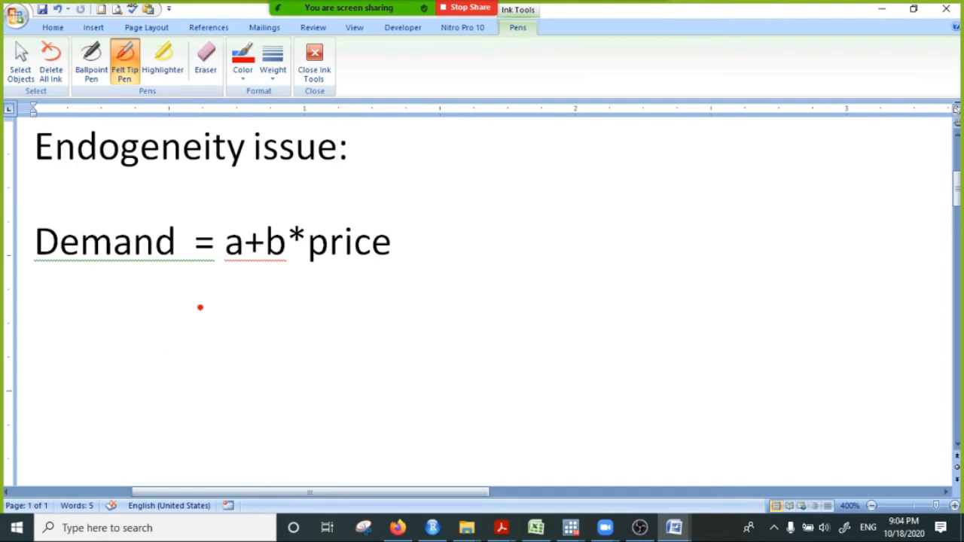
mouse_move(337, 259)
mouse_down()
mouse_move(109, 325)
mouse_move(96, 268)
mouse_move(322, 380)
mouse_move(357, 275)
mouse_up()
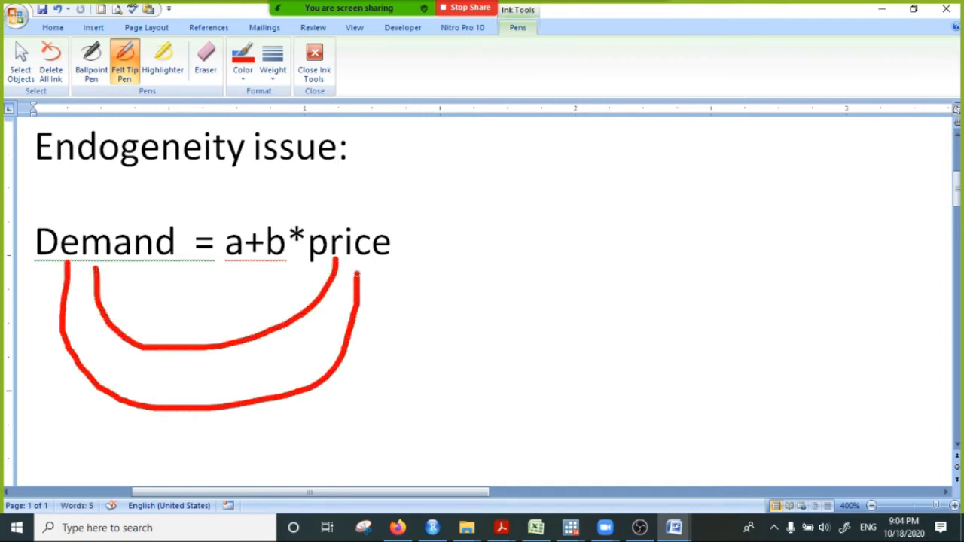
mouse_move(94, 270)
mouse_down()
mouse_move(78, 295)
mouse_move(142, 278)
mouse_up()
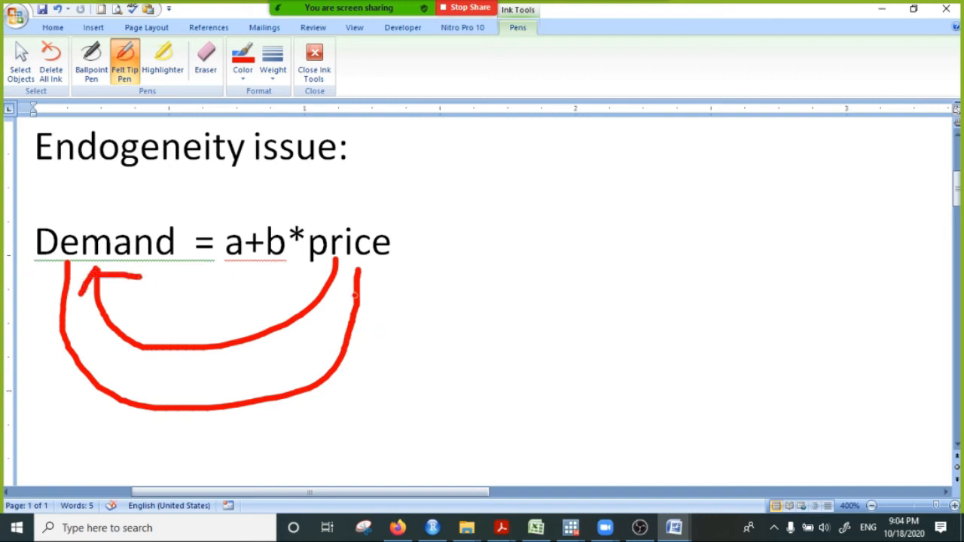
mouse_move(346, 277)
mouse_down()
mouse_move(360, 265)
mouse_move(381, 316)
mouse_up()
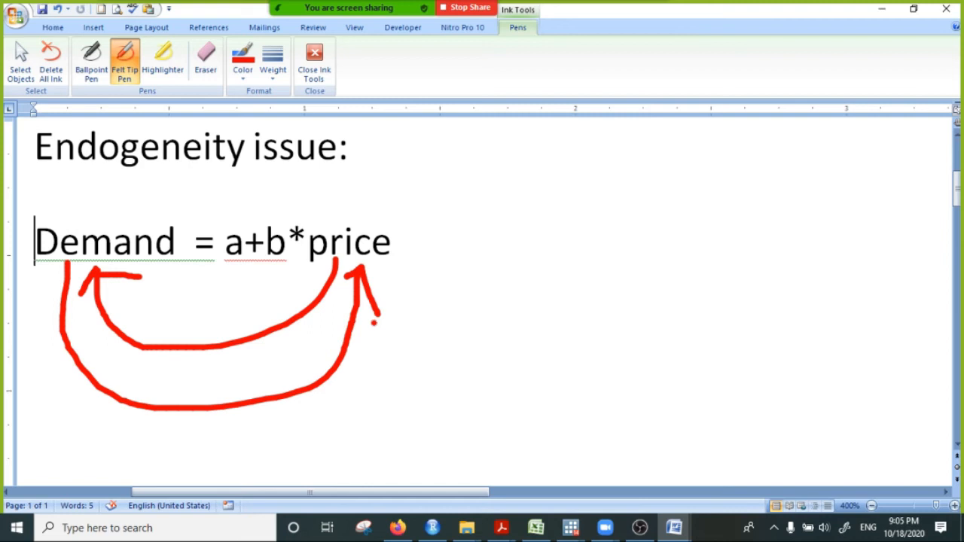
- Circle the words price and Demand in the equation with the red felt tip pen
click(145, 242)
mouse_move(373, 234)
mouse_down()
mouse_move(362, 216)
mouse_move(359, 284)
mouse_move(392, 224)
mouse_up()
mouse_move(78, 202)
mouse_down()
mouse_move(18, 219)
mouse_move(197, 258)
mouse_move(78, 201)
mouse_up()
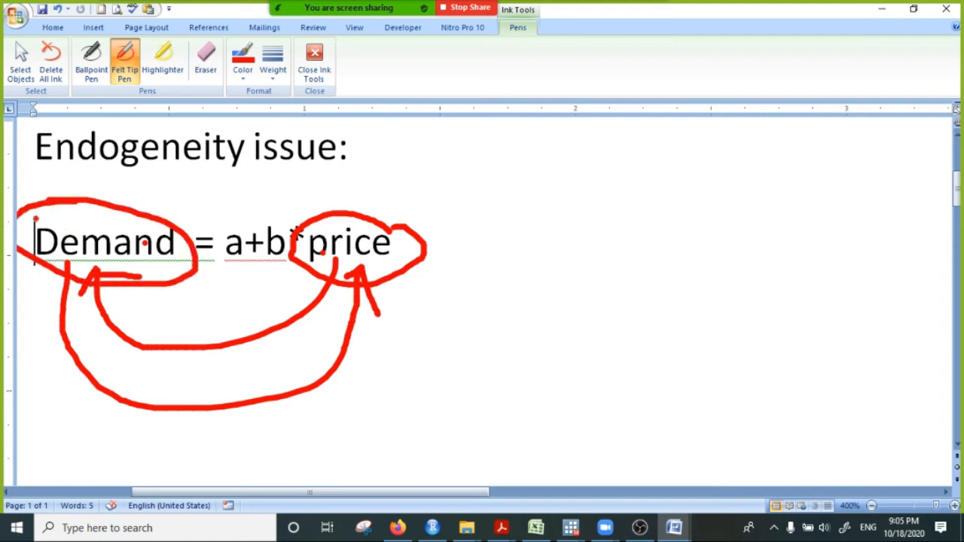